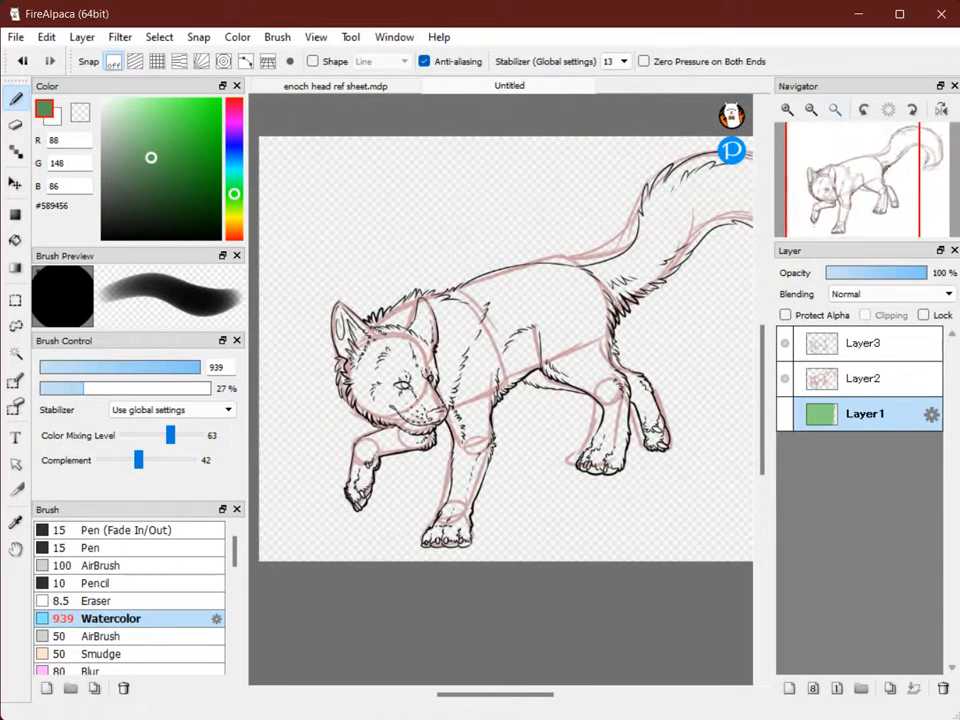
# Examine the wolf line art up close, focusing on the head and front legs.
pyautogui.doubleClick(787, 109)
pyautogui.moveTo(855, 198); pyautogui.dragTo(833, 200)
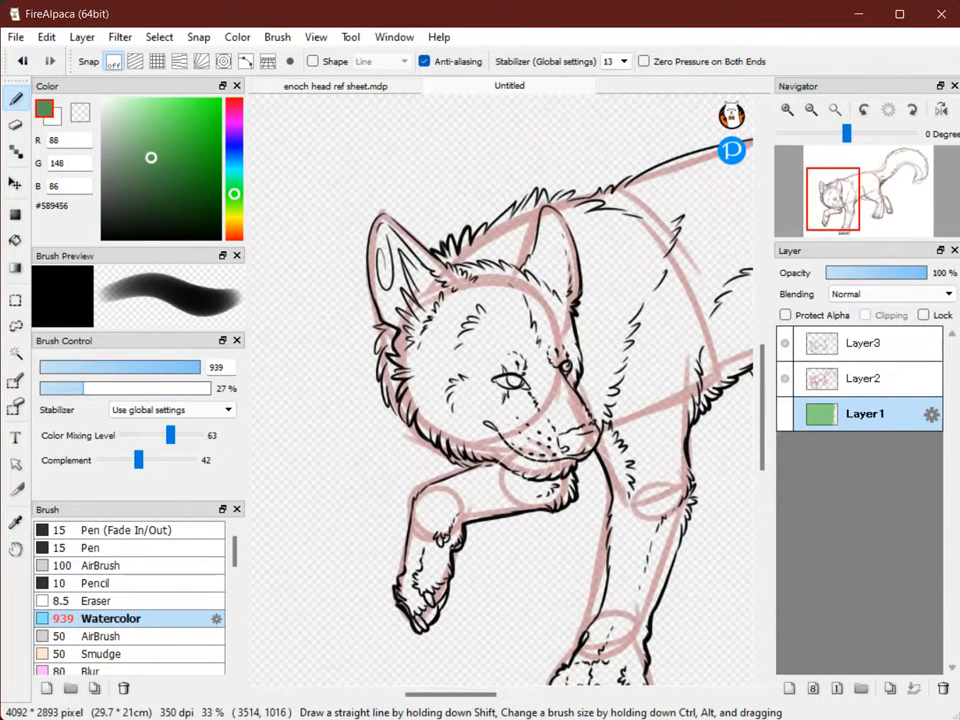
pyautogui.moveTo(833, 200)
pyautogui.mouseDown()
pyautogui.moveTo(847, 207)
pyautogui.moveTo(828, 202)
pyautogui.moveTo(851, 194)
pyautogui.moveTo(835, 202)
pyautogui.mouseUp()
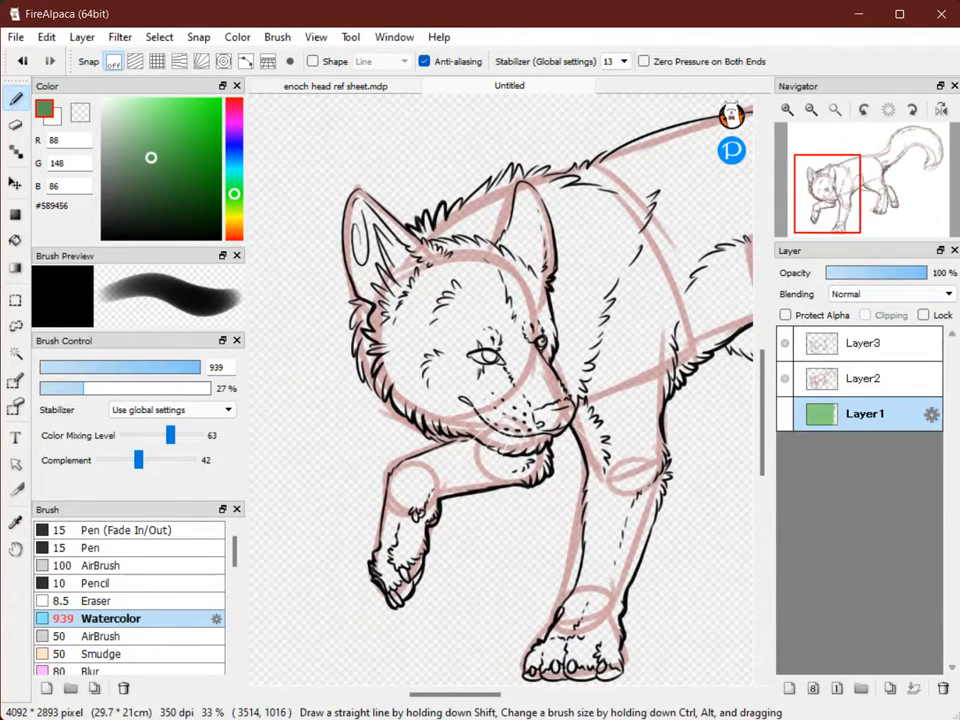
pyautogui.moveTo(835, 201)
pyautogui.mouseDown()
pyautogui.moveTo(852, 200)
pyautogui.moveTo(837, 198)
pyautogui.mouseUp()
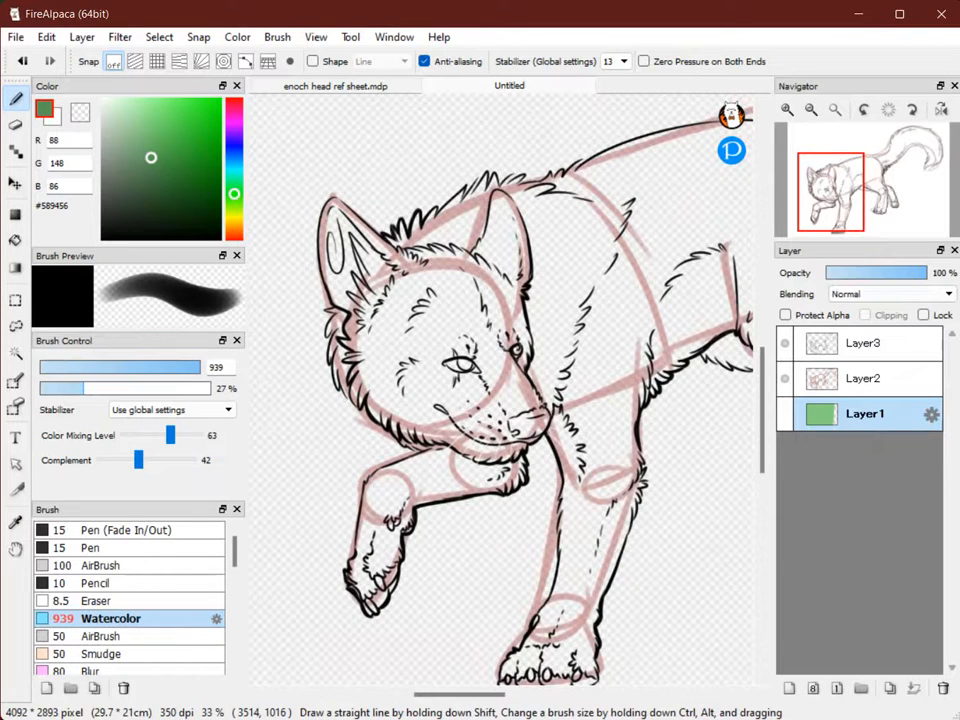
pyautogui.moveTo(838, 201)
pyautogui.mouseDown()
pyautogui.moveTo(812, 195)
pyautogui.moveTo(830, 201)
pyautogui.moveTo(868, 178)
pyautogui.moveTo(845, 167)
pyautogui.moveTo(807, 206)
pyautogui.moveTo(837, 182)
pyautogui.moveTo(829, 192)
pyautogui.mouseUp()
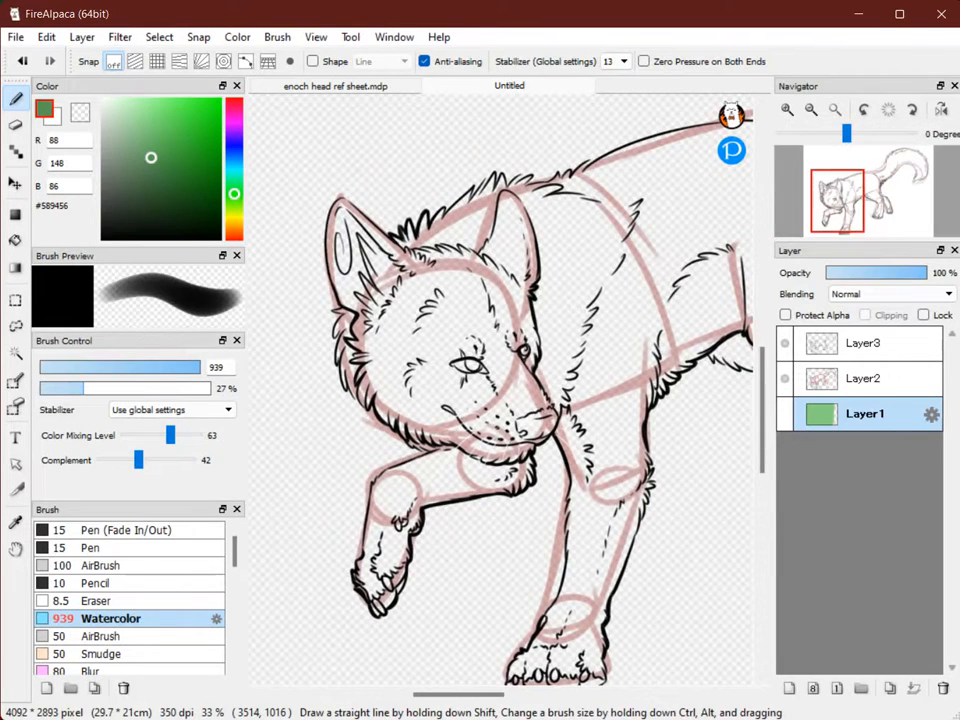
pyautogui.moveTo(837, 201)
pyautogui.mouseDown()
pyautogui.moveTo(830, 187)
pyautogui.moveTo(870, 200)
pyautogui.moveTo(812, 196)
pyautogui.moveTo(861, 186)
pyautogui.moveTo(842, 202)
pyautogui.moveTo(831, 196)
pyautogui.mouseUp()
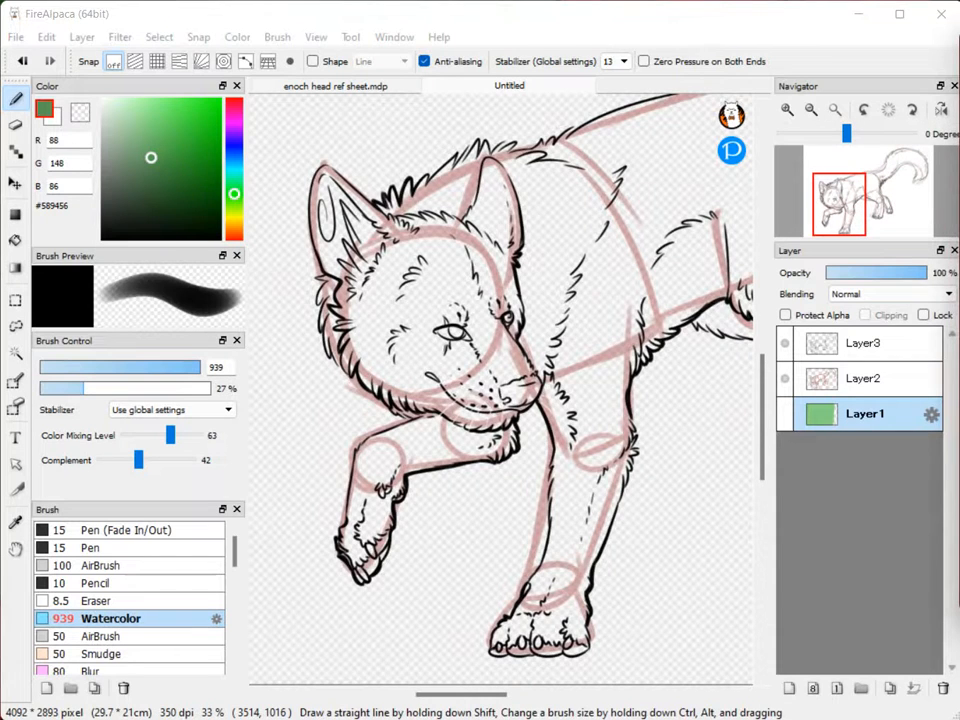
pyautogui.click(847, 213)
pyautogui.moveTo(847, 213)
pyautogui.mouseDown()
pyautogui.moveTo(846, 190)
pyautogui.moveTo(835, 195)
pyautogui.mouseUp()
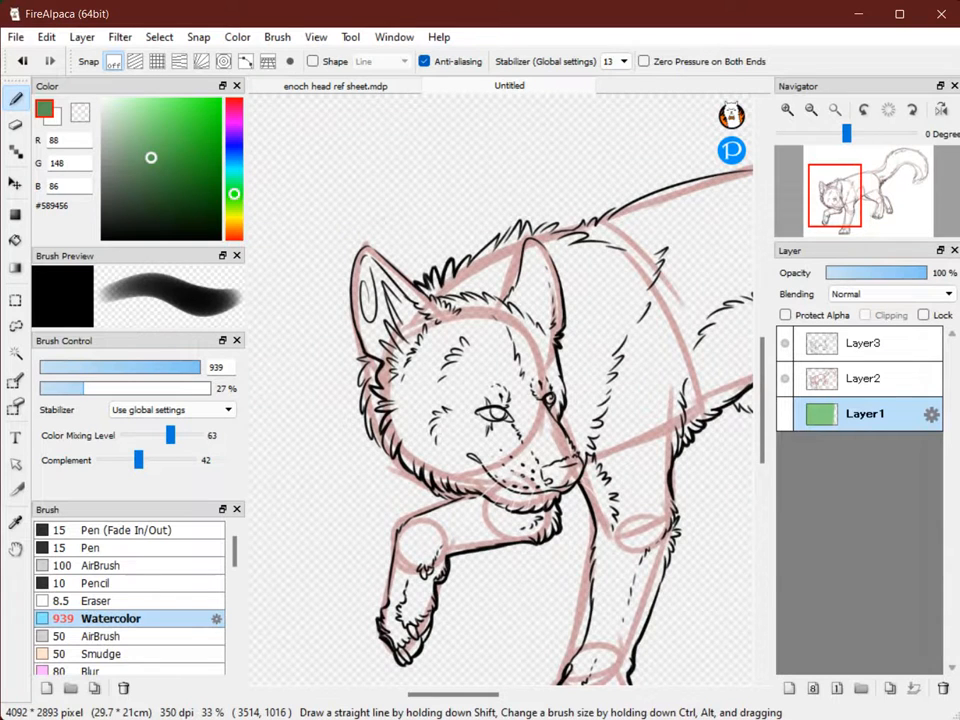
pyautogui.moveTo(835, 195); pyautogui.dragTo(834, 198)
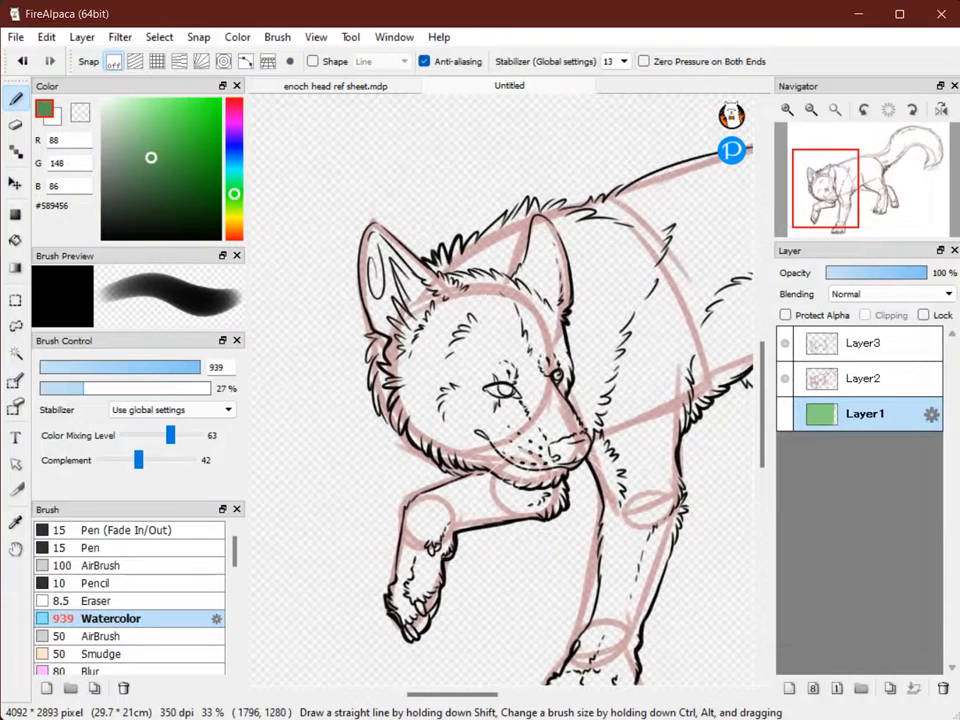
pyautogui.moveTo(834, 198)
pyautogui.mouseDown()
pyautogui.moveTo(848, 196)
pyautogui.moveTo(829, 204)
pyautogui.moveTo(860, 203)
pyautogui.moveTo(858, 190)
pyautogui.moveTo(822, 207)
pyautogui.moveTo(847, 195)
pyautogui.mouseUp()
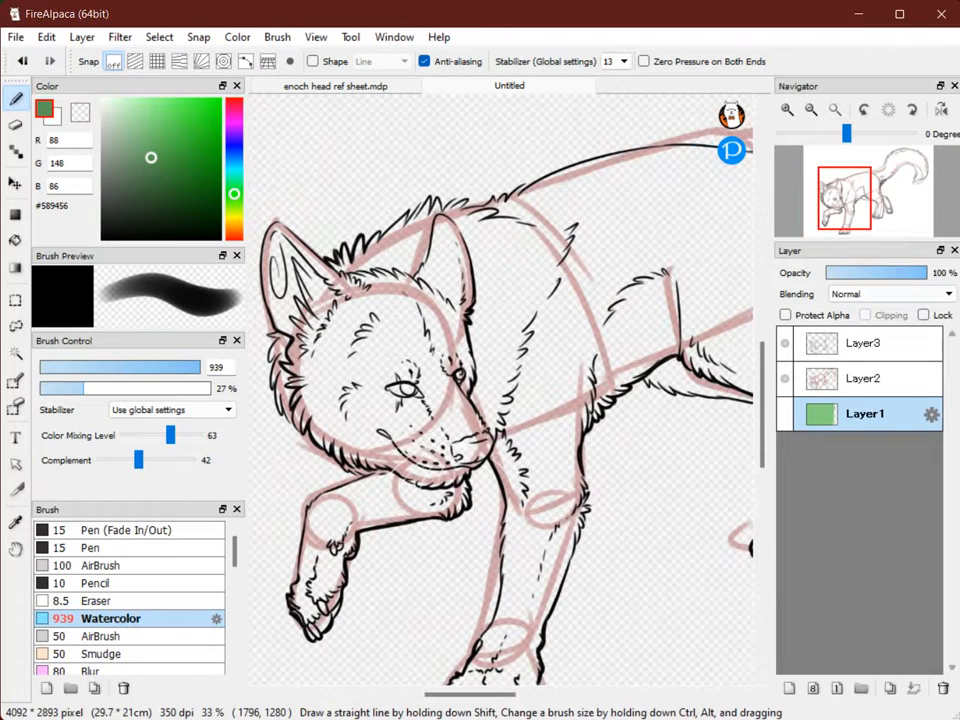
pyautogui.moveTo(844, 198); pyautogui.dragTo(832, 206)
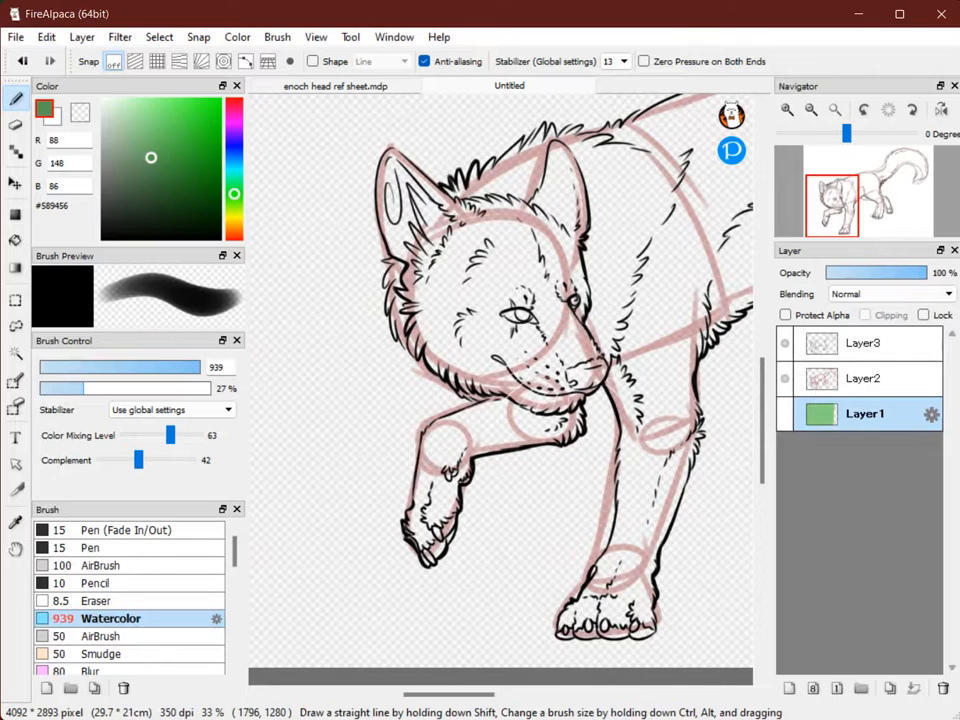
pyautogui.moveTo(832, 206); pyautogui.dragTo(853, 205)
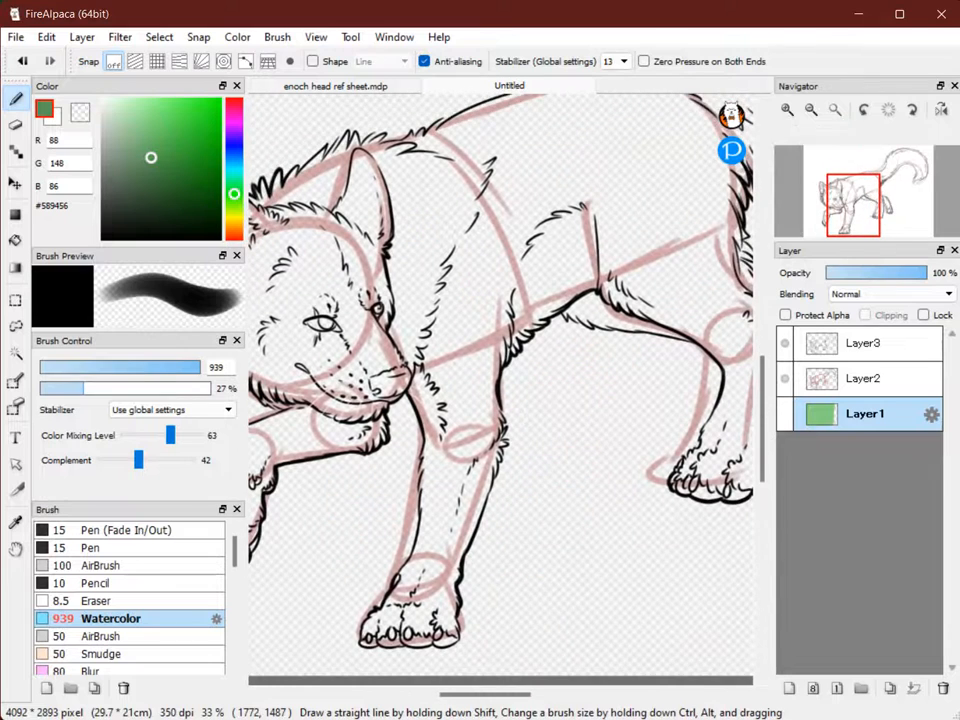
pyautogui.hotkey('alt', 'Tab')
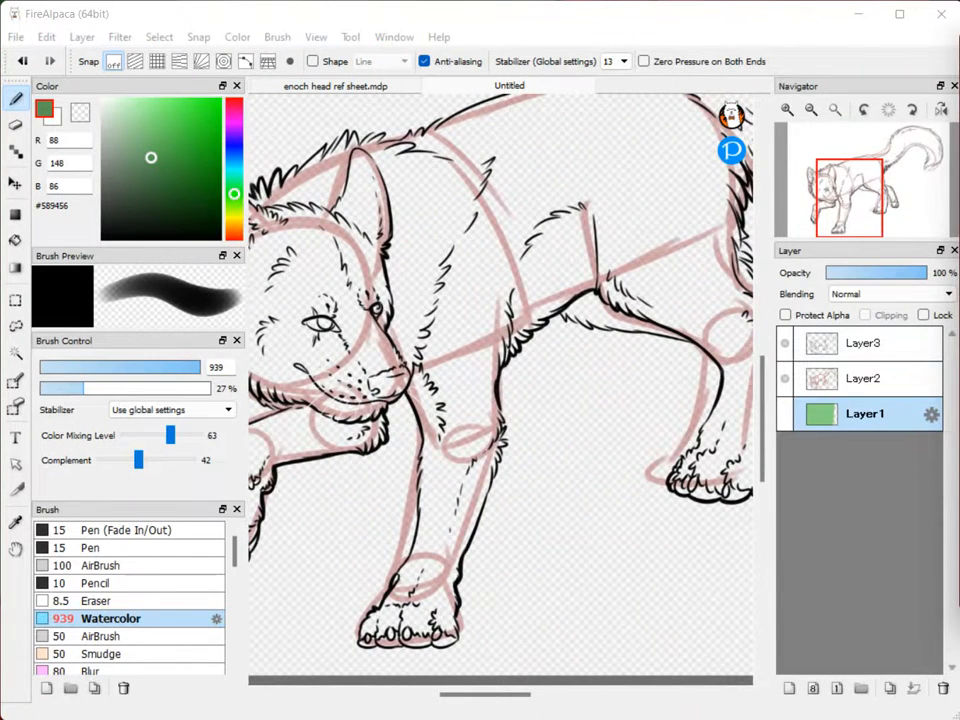
pyautogui.moveTo(851, 204)
pyautogui.mouseDown()
pyautogui.moveTo(862, 210)
pyautogui.moveTo(830, 209)
pyautogui.moveTo(837, 201)
pyautogui.moveTo(845, 219)
pyautogui.moveTo(834, 208)
pyautogui.moveTo(847, 203)
pyautogui.moveTo(827, 201)
pyautogui.moveTo(840, 202)
pyautogui.mouseUp()
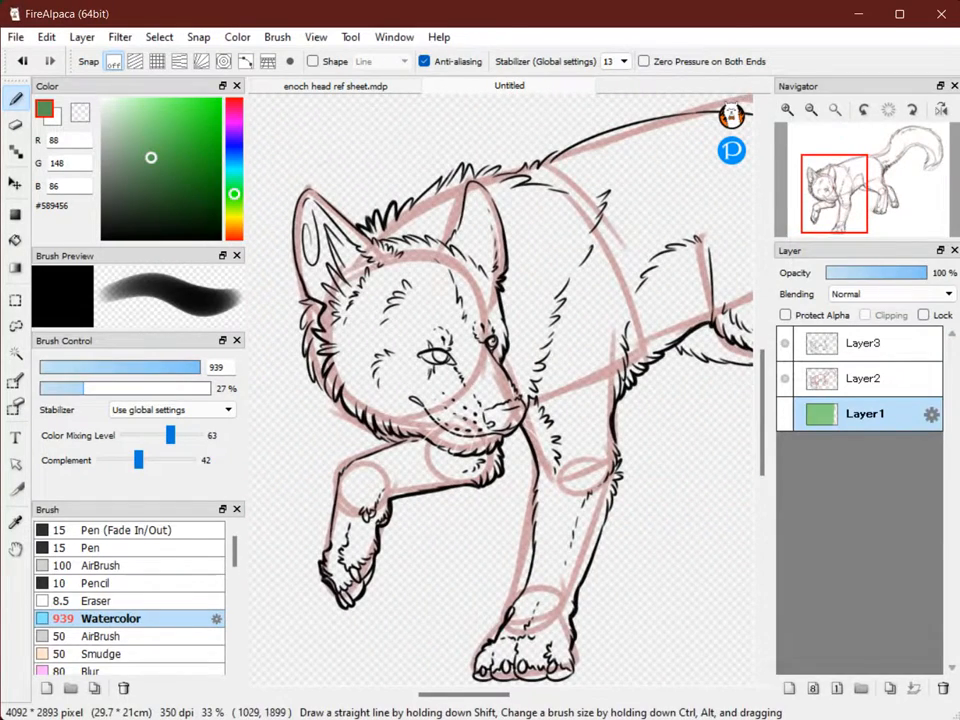
pyautogui.moveTo(842, 204)
pyautogui.mouseDown()
pyautogui.moveTo(848, 216)
pyautogui.moveTo(886, 203)
pyautogui.moveTo(896, 177)
pyautogui.moveTo(923, 178)
pyautogui.moveTo(834, 203)
pyautogui.mouseUp()
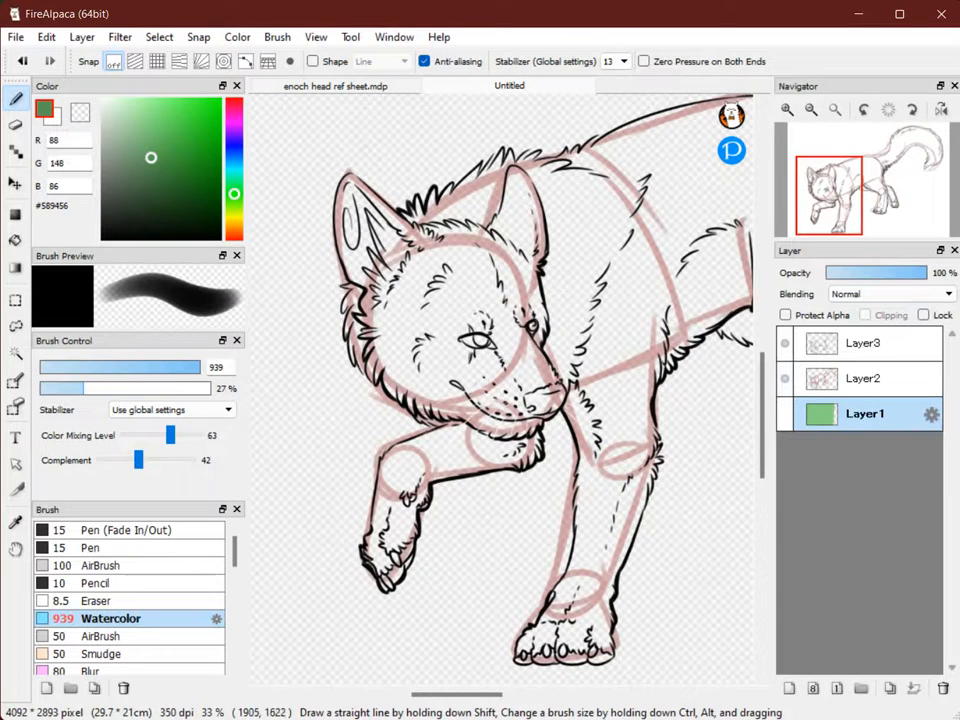
pyautogui.moveTo(836, 203)
pyautogui.mouseDown()
pyautogui.moveTo(841, 215)
pyautogui.moveTo(849, 201)
pyautogui.moveTo(802, 232)
pyautogui.moveTo(855, 203)
pyautogui.moveTo(838, 203)
pyautogui.mouseUp()
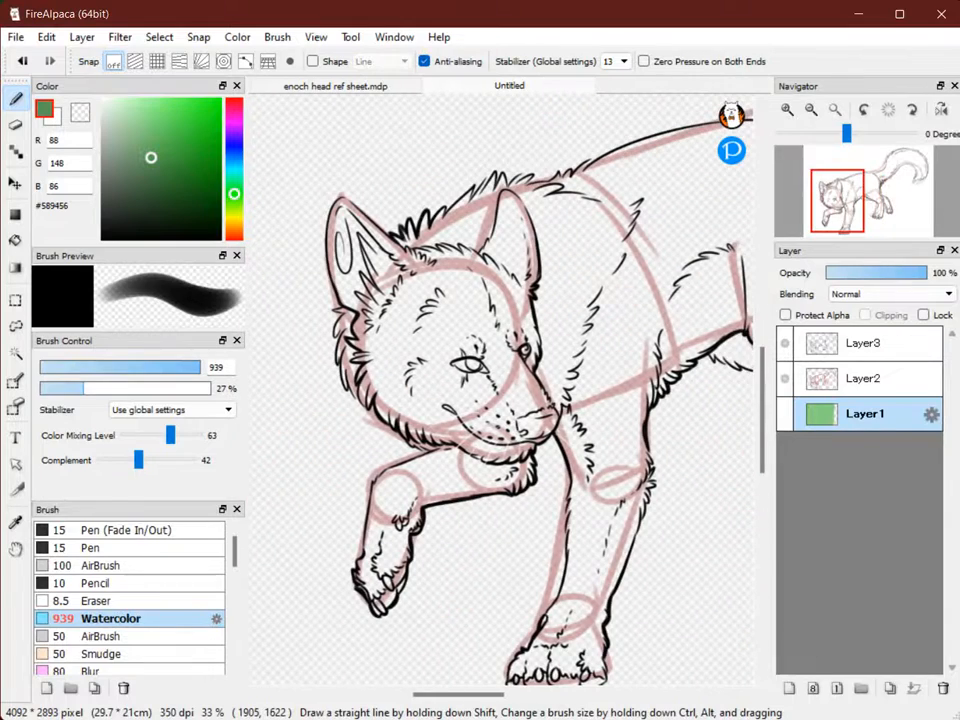
# Open the "kage head ref sheet" image from the "Comic peices in use" folder.
pyautogui.hotkey('ctrl', 'o')
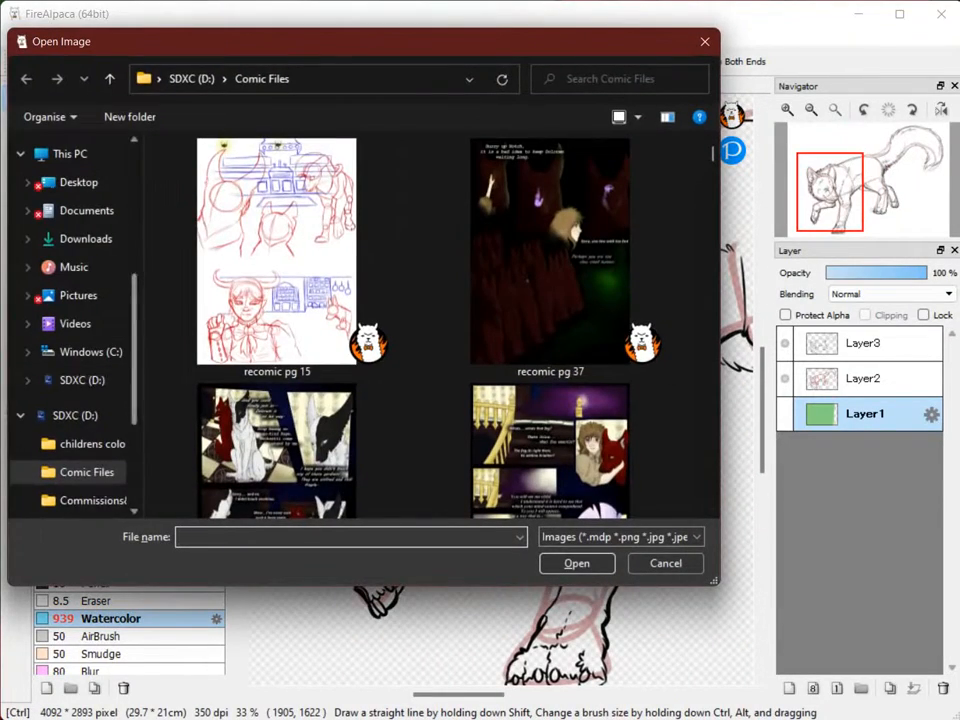
pyautogui.scroll(2, 75, 325)
pyautogui.click(76, 147)
pyautogui.click(90, 231)
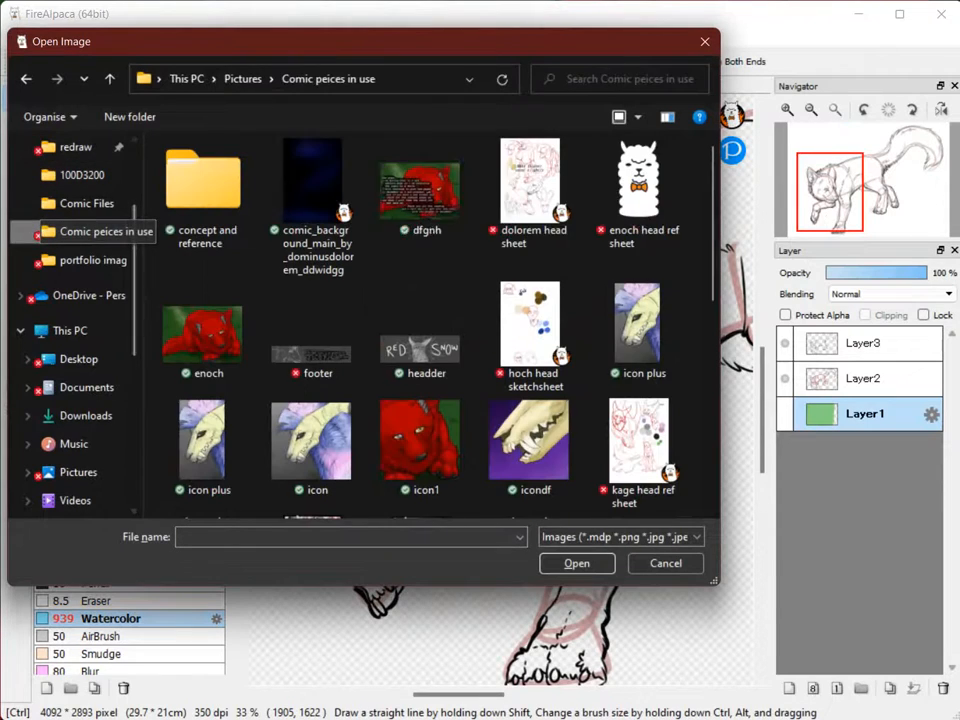
pyautogui.doubleClick(638, 445)
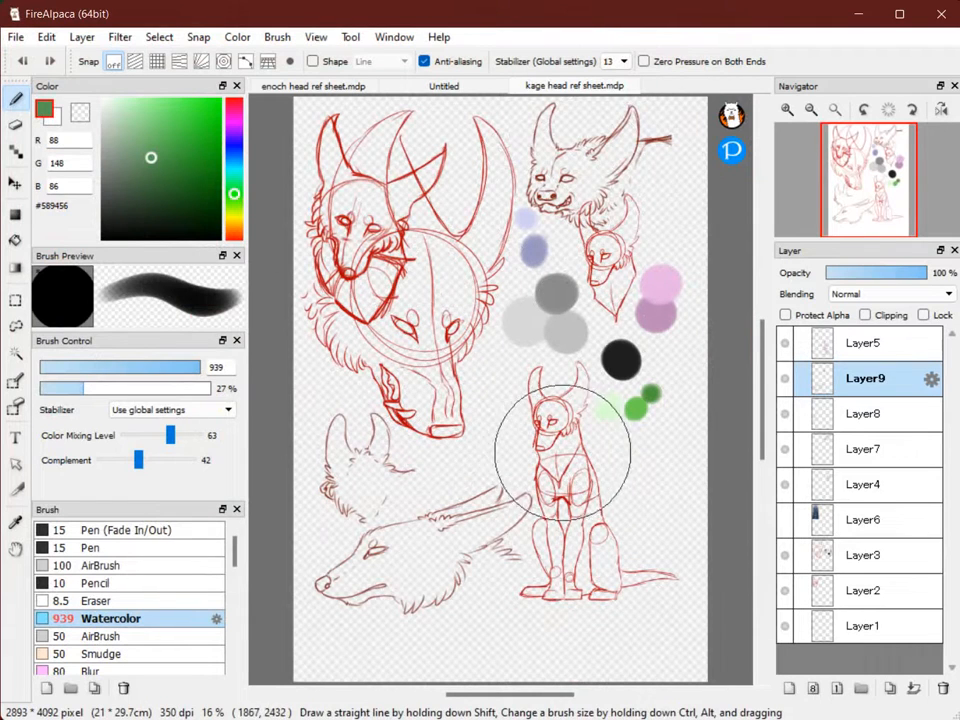
# Examine the sketches on the kage head ref sheet and check Layer5, Layer8 and Layer6 by toggling their visibility.
pyautogui.moveTo(866, 195); pyautogui.dragTo(861, 217)
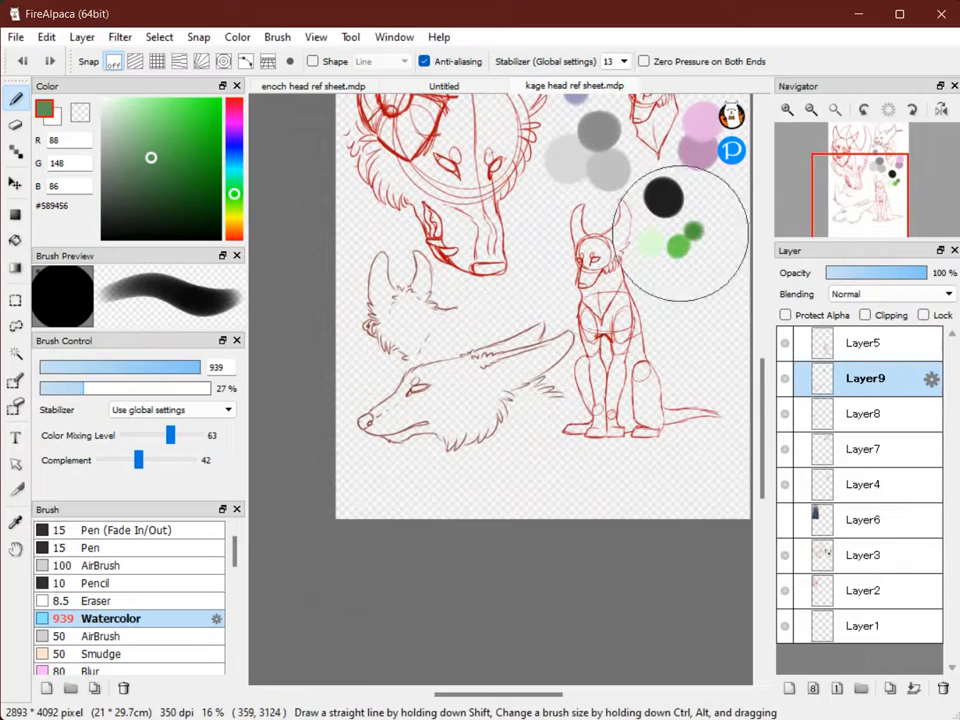
pyautogui.click(787, 109)
pyautogui.click(787, 109)
pyautogui.moveTo(862, 215)
pyautogui.mouseDown()
pyautogui.moveTo(884, 204)
pyautogui.moveTo(884, 214)
pyautogui.moveTo(850, 214)
pyautogui.moveTo(866, 204)
pyautogui.moveTo(842, 193)
pyautogui.moveTo(887, 165)
pyautogui.moveTo(847, 164)
pyautogui.moveTo(884, 207)
pyautogui.moveTo(873, 167)
pyautogui.moveTo(862, 196)
pyautogui.mouseUp()
pyautogui.click(811, 109)
pyautogui.click(811, 109)
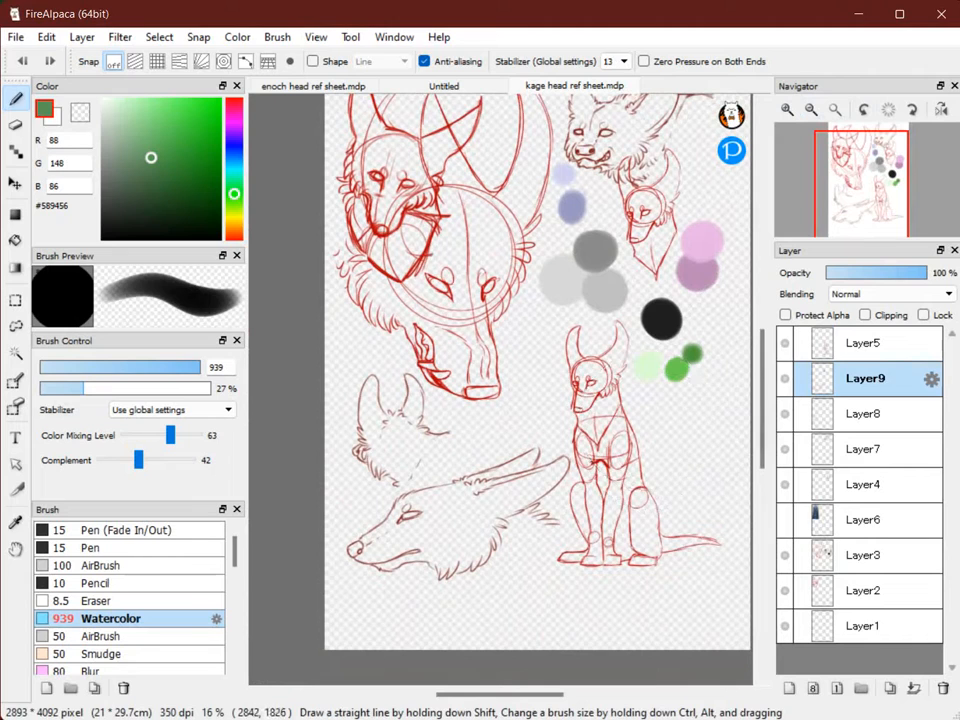
pyautogui.click(785, 343)
pyautogui.click(785, 343)
pyautogui.click(785, 413)
pyautogui.click(785, 413)
pyautogui.moveTo(862, 180)
pyautogui.mouseDown()
pyautogui.moveTo(860, 194)
pyautogui.moveTo(873, 168)
pyautogui.mouseUp()
pyautogui.click(785, 519)
pyautogui.click(785, 519)
# Close the kage head ref sheet.
pyautogui.rightClick(620, 86)
pyautogui.click(652, 93)
pyautogui.click(579, 402)
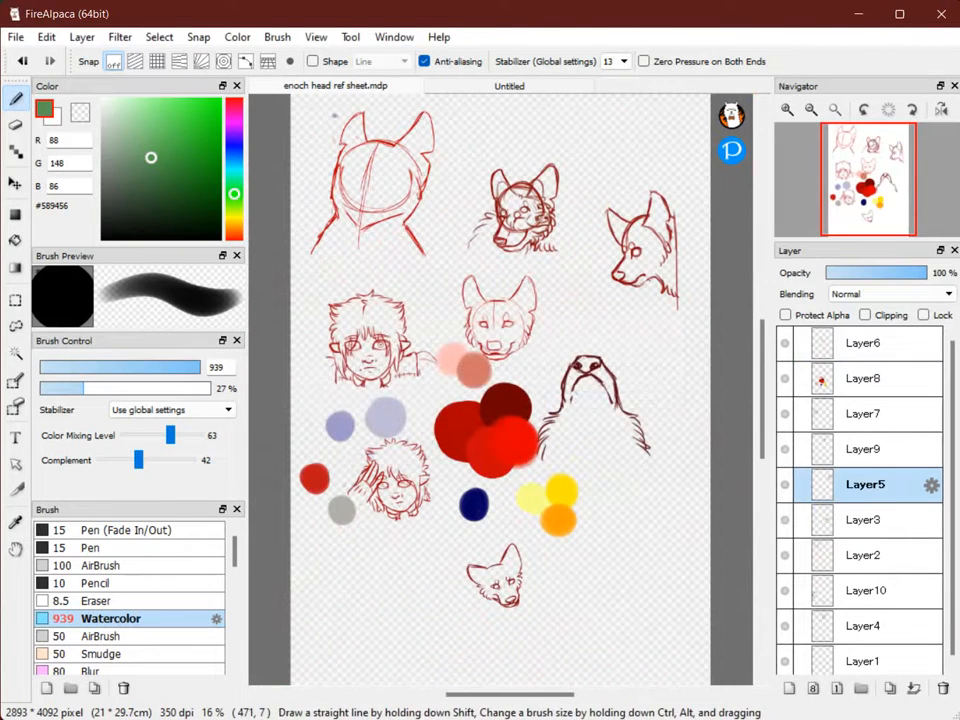
# Compare the head sketches on the enoch head ref sheet with the Untitled wolf drawing.
pyautogui.click(874, 196)
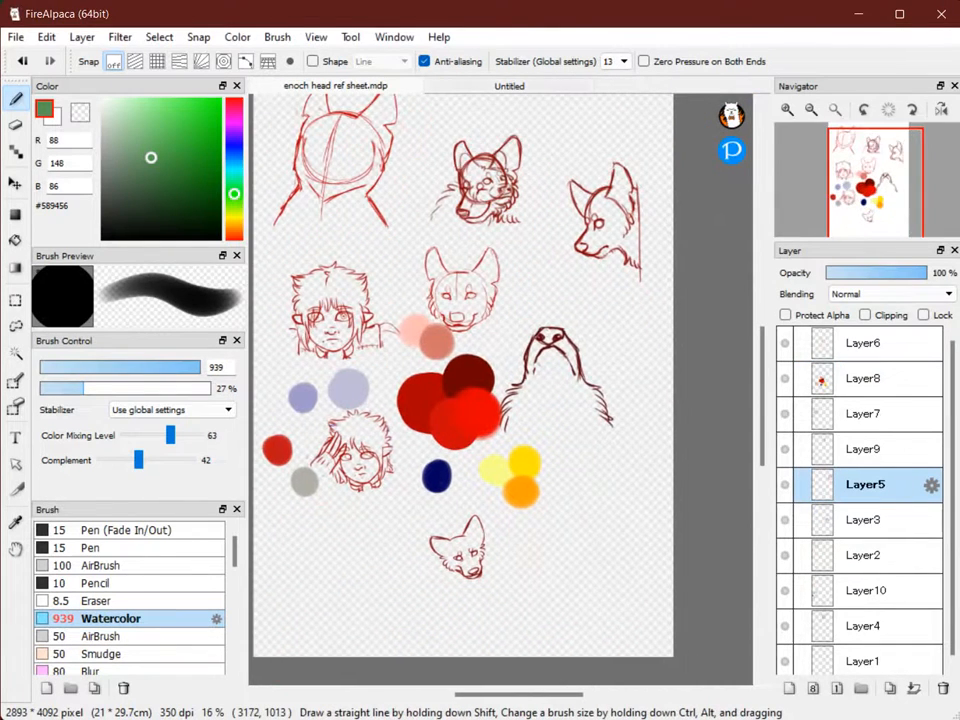
pyautogui.click(509, 86)
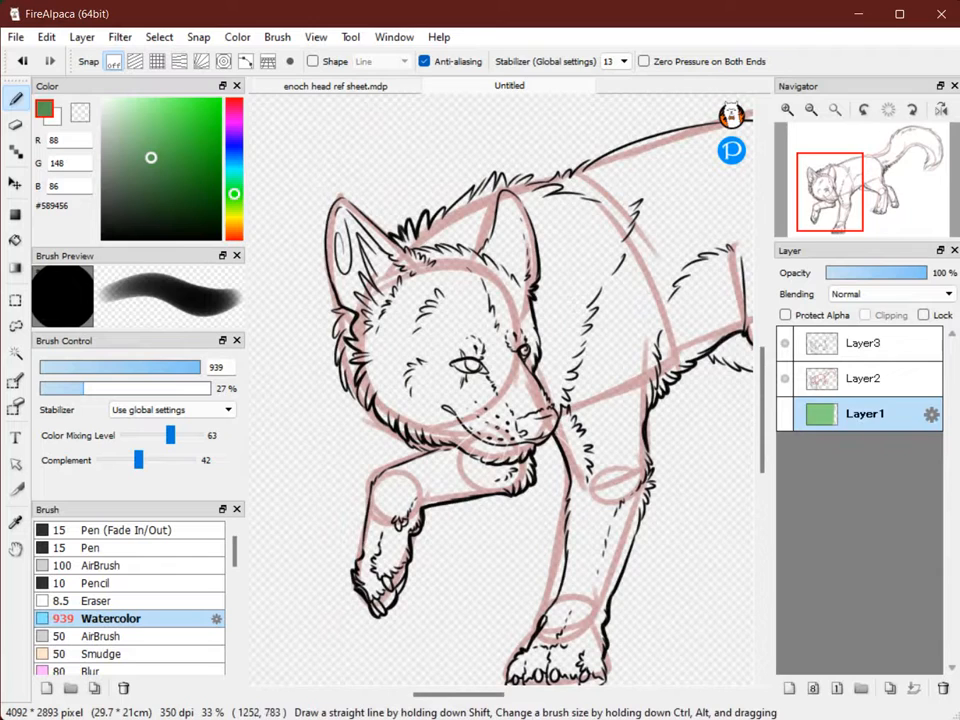
pyautogui.click(335, 86)
pyautogui.click(509, 86)
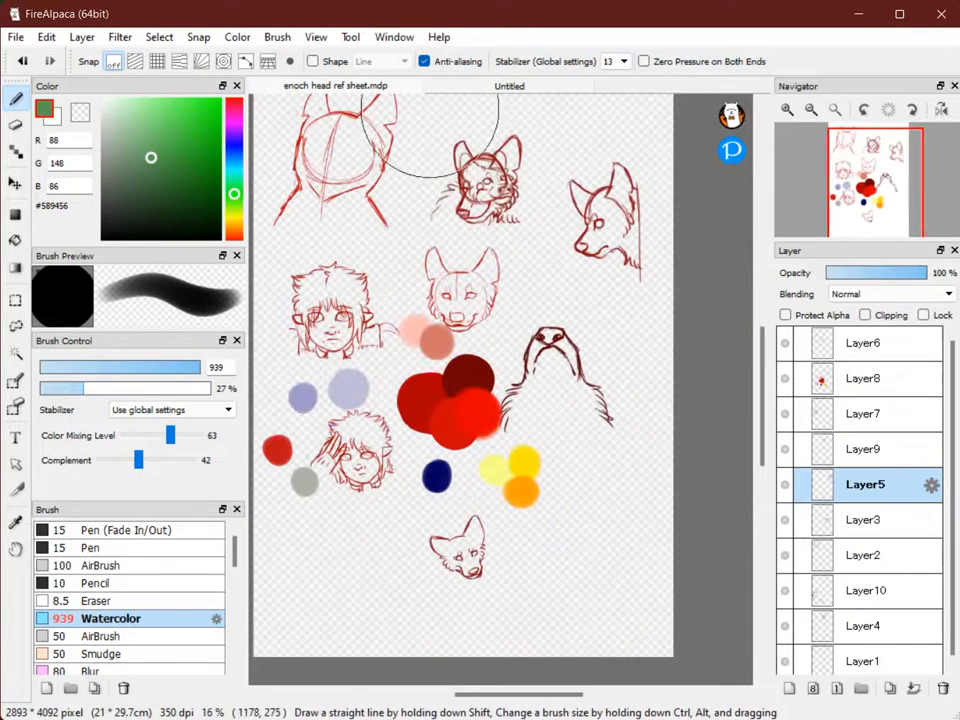
pyautogui.click(335, 86)
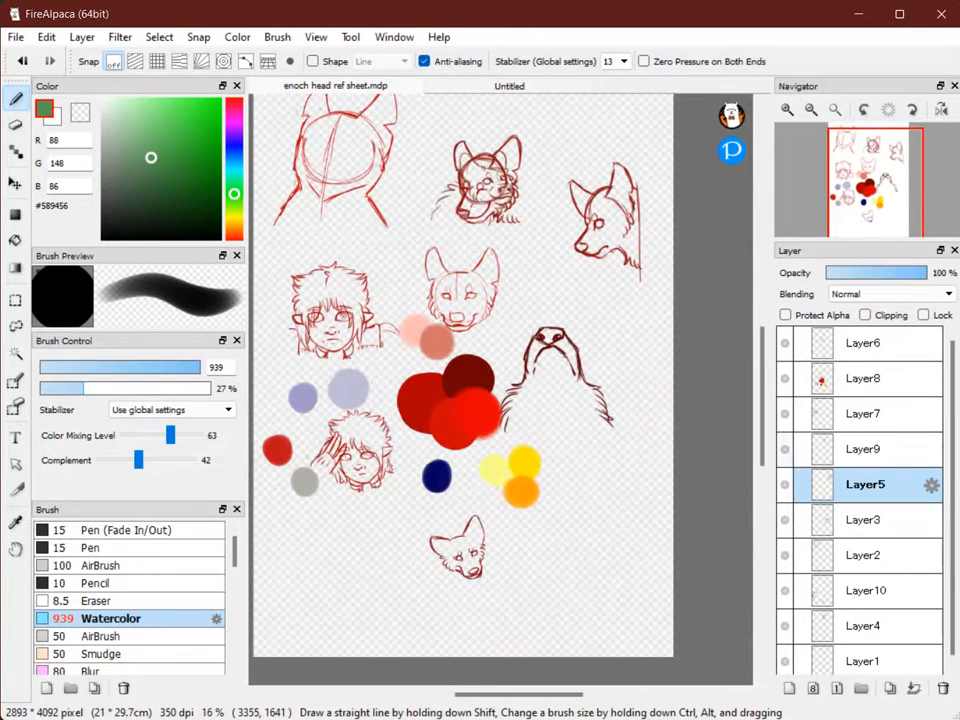
# Hide Layer6, Layer8, Layer7, Layer3, Layer2 and Layer10 on the enoch ref sheet, keeping Layer4's head sketch selected and visible.
pyautogui.click(785, 414)
pyautogui.click(785, 378)
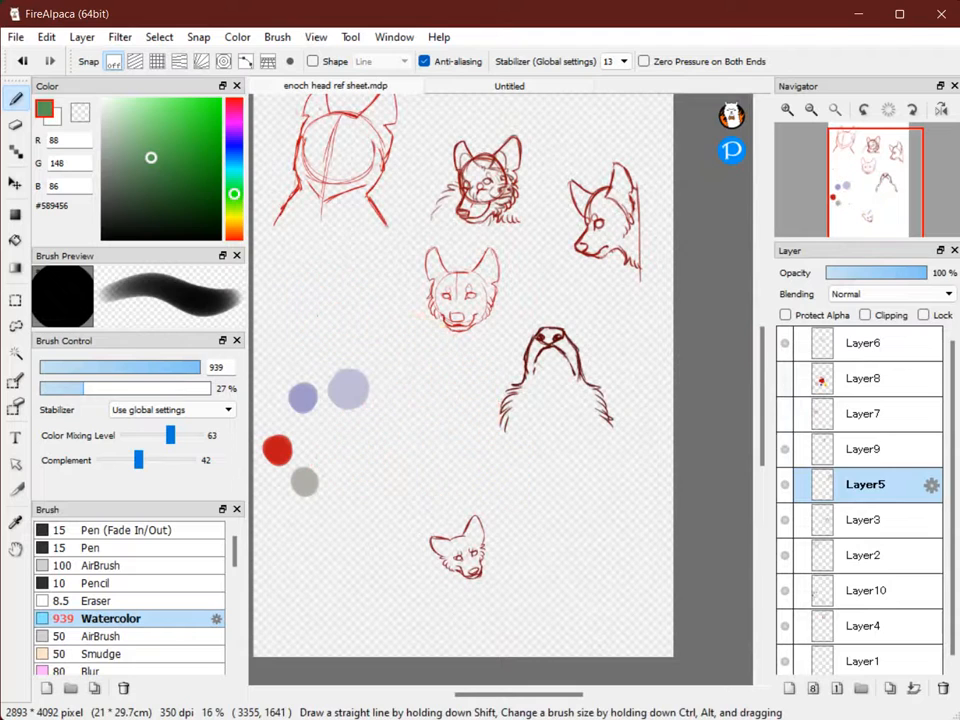
pyautogui.click(785, 343)
pyautogui.click(785, 519)
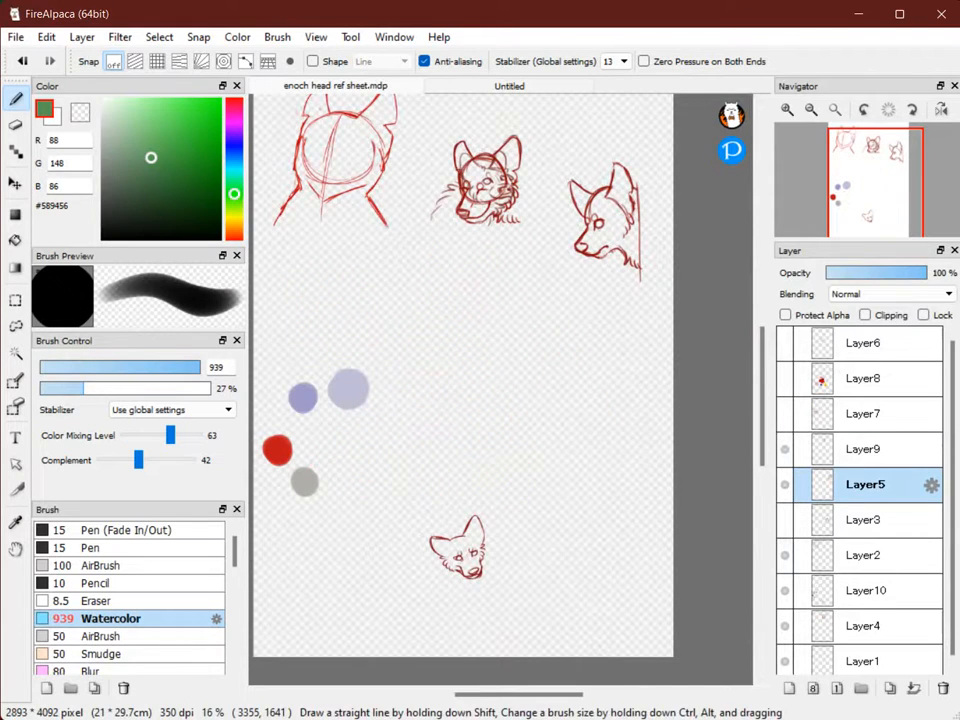
pyautogui.click(785, 555)
pyautogui.click(785, 590)
pyautogui.click(785, 625)
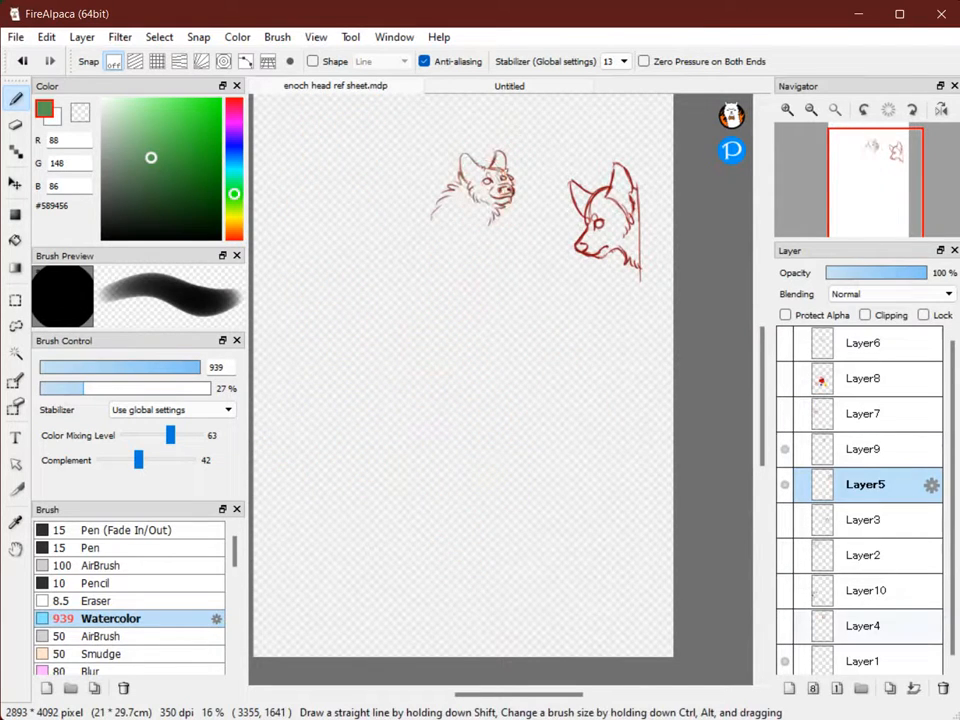
pyautogui.click(865, 625)
pyautogui.click(785, 625)
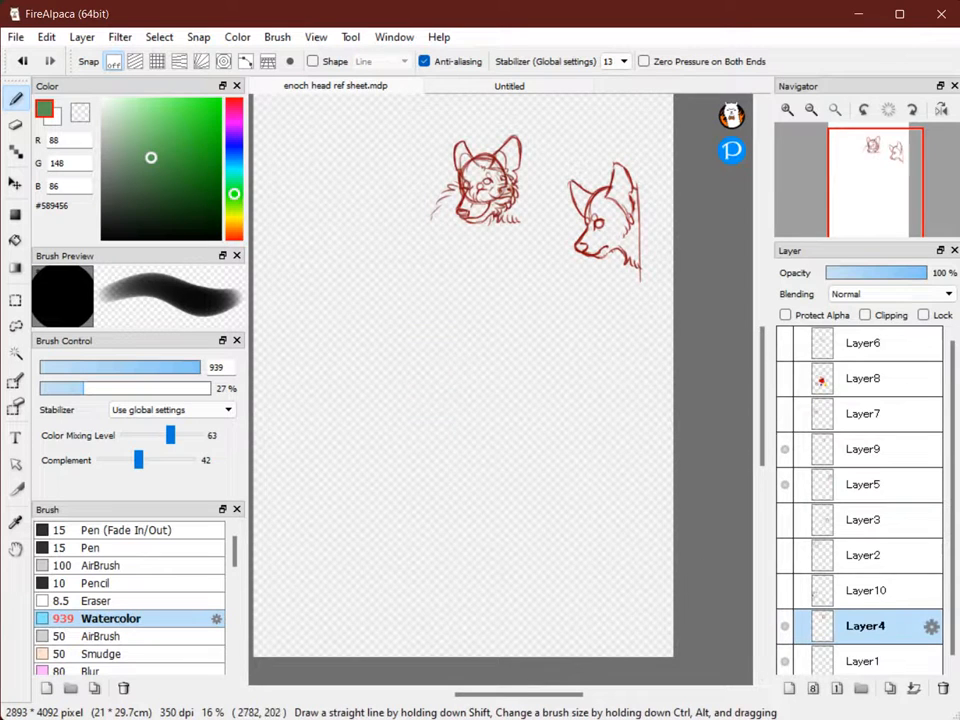
# Paste the Layer4 head sketch into the Untitled wolf drawing as a new layer.
pyautogui.click(509, 85)
pyautogui.hotkey('ctrl', 'v')
pyautogui.click(811, 109)
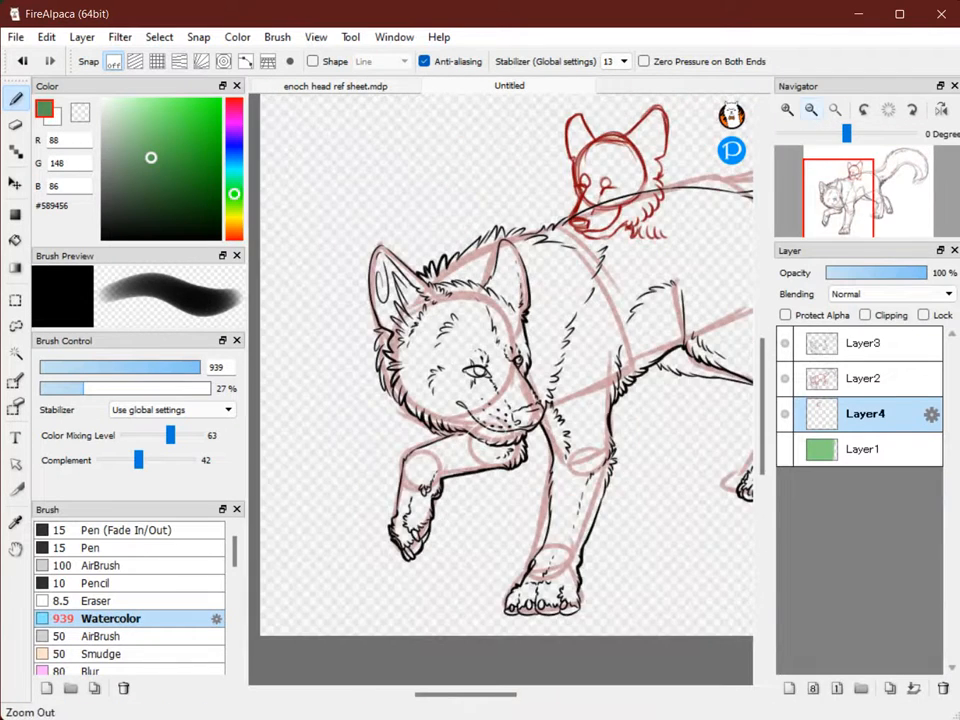
pyautogui.click(811, 109)
pyautogui.click(811, 109)
pyautogui.click(787, 109)
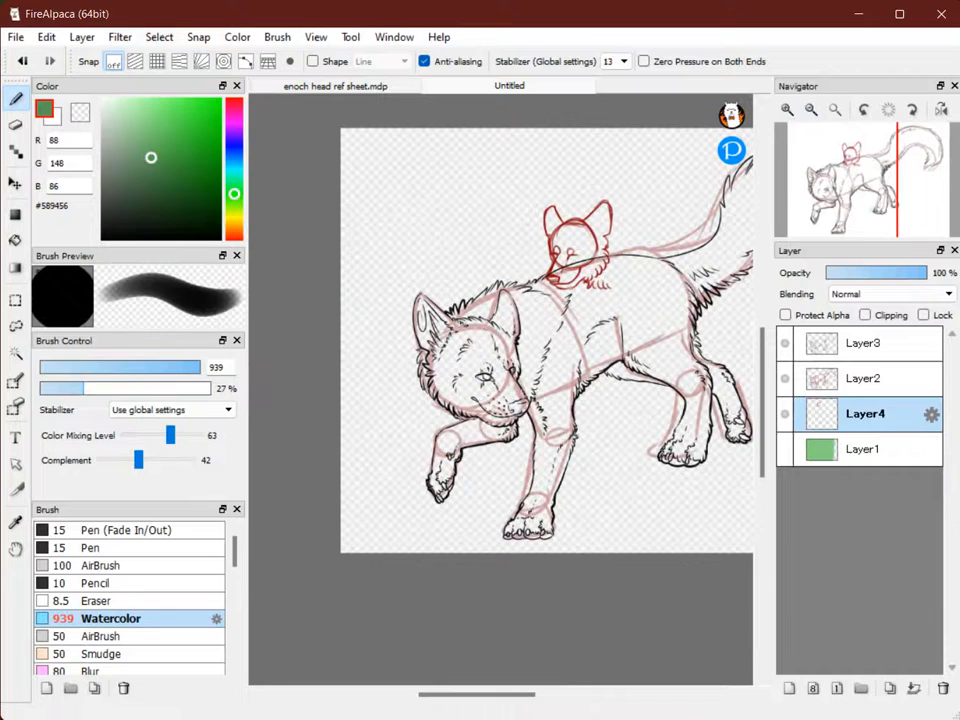
# Flip the whole wolf image horizontally.
pyautogui.click(82, 37)
pyautogui.moveTo(46, 37)
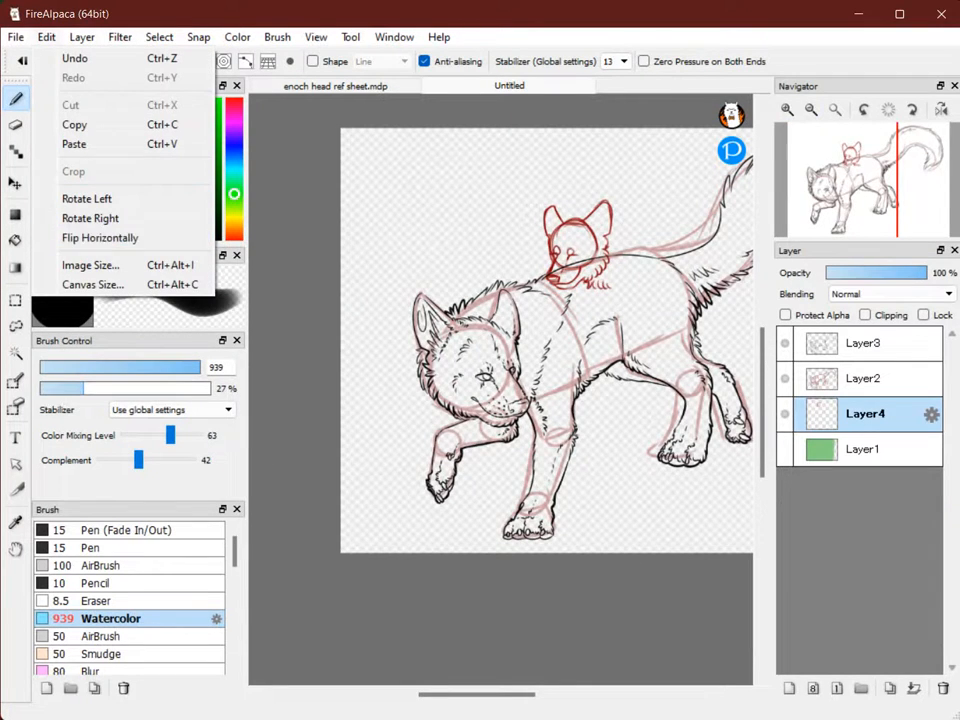
pyautogui.click(98, 237)
# Transform the pasted red head sketch to about twice its size and place it directly above the wolf's head.
pyautogui.hotkey('ctrl', 't')
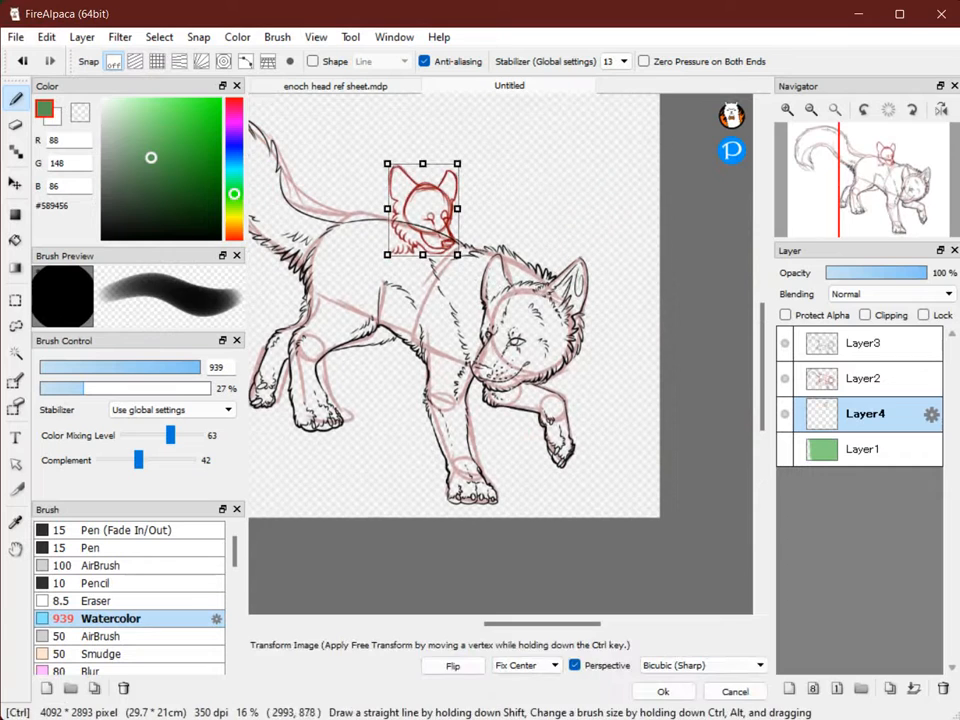
pyautogui.moveTo(431, 197); pyautogui.dragTo(464, 315)
pyautogui.moveTo(499, 360); pyautogui.dragTo(534, 403)
pyautogui.moveTo(465, 314); pyautogui.dragTo(512, 182)
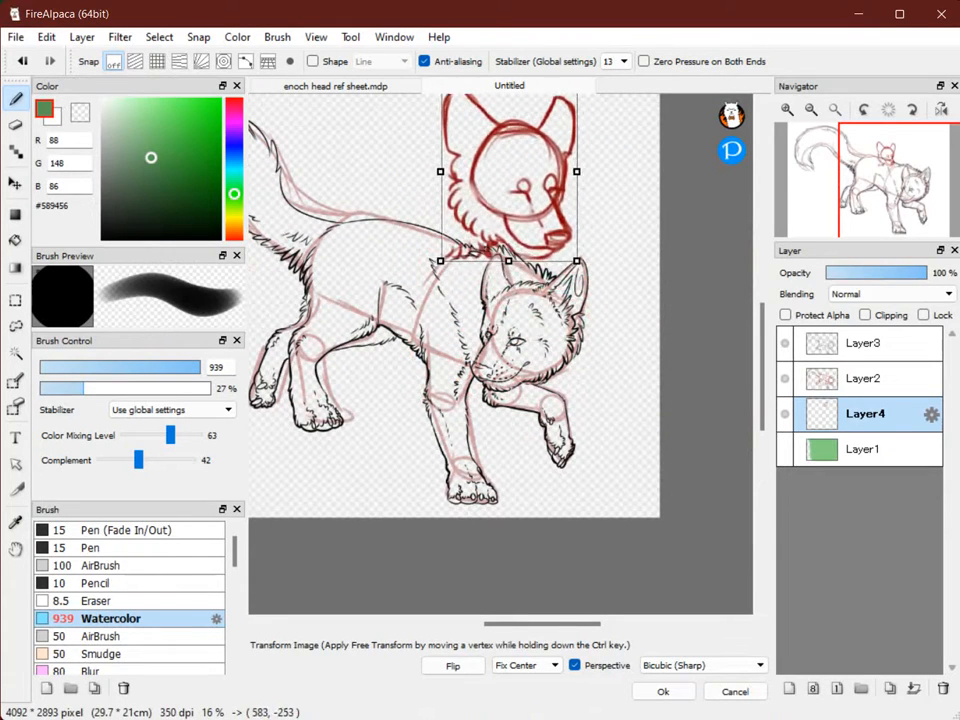
pyautogui.press('Return')
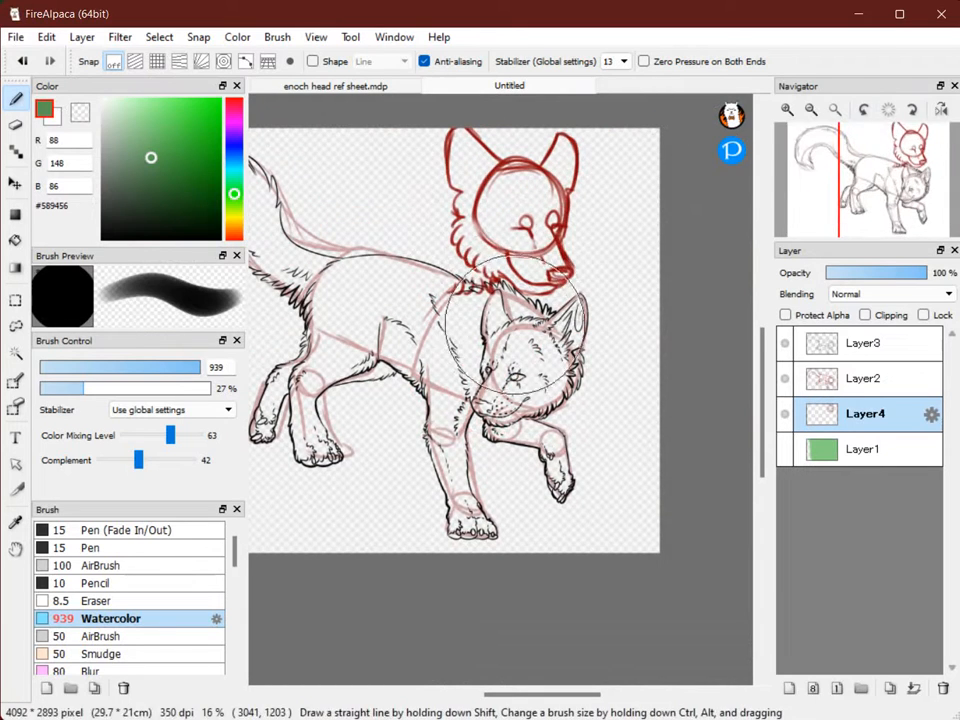
# Mirror the canvas display and frame the red head sketch together with the wolf's head at 25% zoom.
pyautogui.click(940, 109)
pyautogui.press('space')
pyautogui.moveTo(601, 302)
pyautogui.mouseDown()
pyautogui.moveTo(563, 307)
pyautogui.moveTo(550, 384)
pyautogui.moveTo(517, 328)
pyautogui.moveTo(528, 304)
pyautogui.moveTo(499, 302)
pyautogui.mouseUp()
pyautogui.click(787, 109)
pyautogui.moveTo(429, 234); pyautogui.dragTo(485, 300)
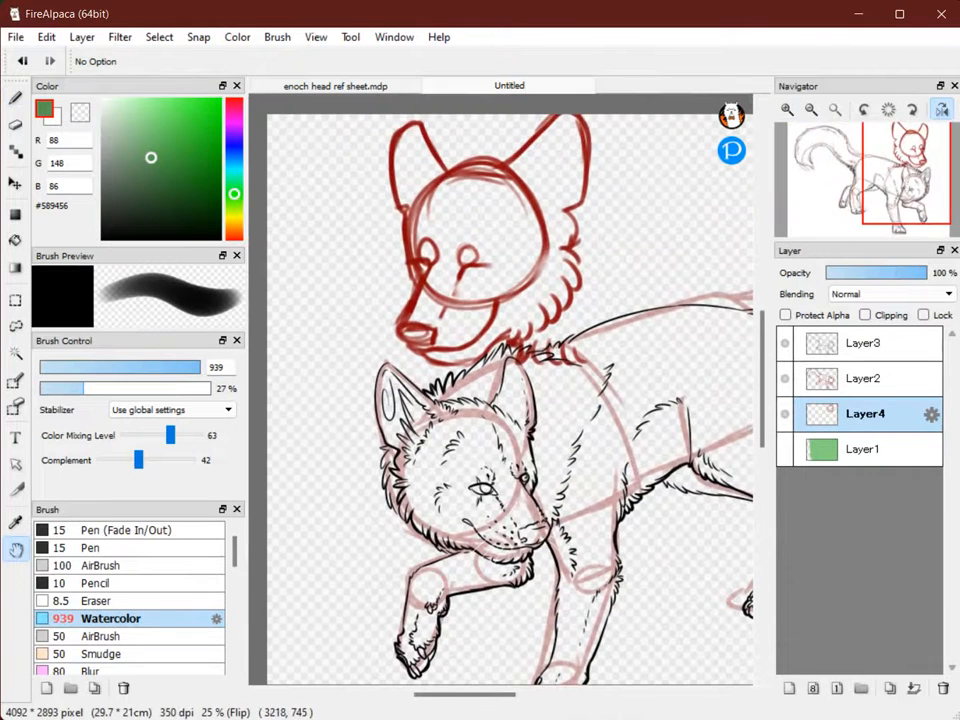
# Hide the pasted red head sketch and delete its layer, Layer4, from the wolf drawing.
pyautogui.moveTo(670, 379); pyautogui.dragTo(600, 344)
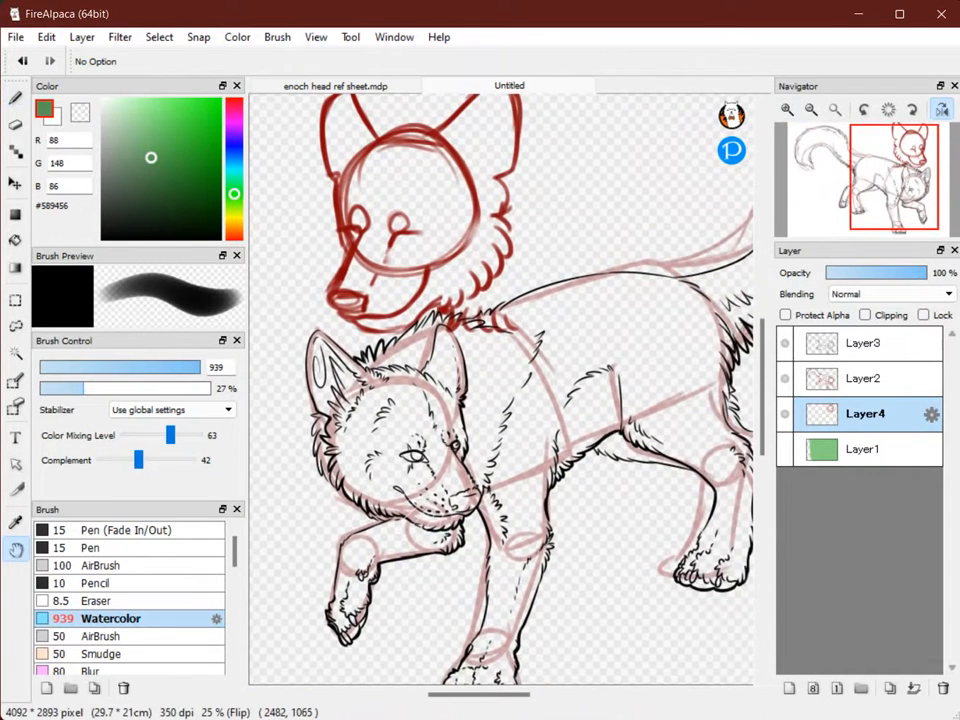
pyautogui.click(785, 413)
pyautogui.moveTo(634, 492)
pyautogui.mouseDown()
pyautogui.moveTo(634, 388)
pyautogui.moveTo(590, 368)
pyautogui.mouseUp()
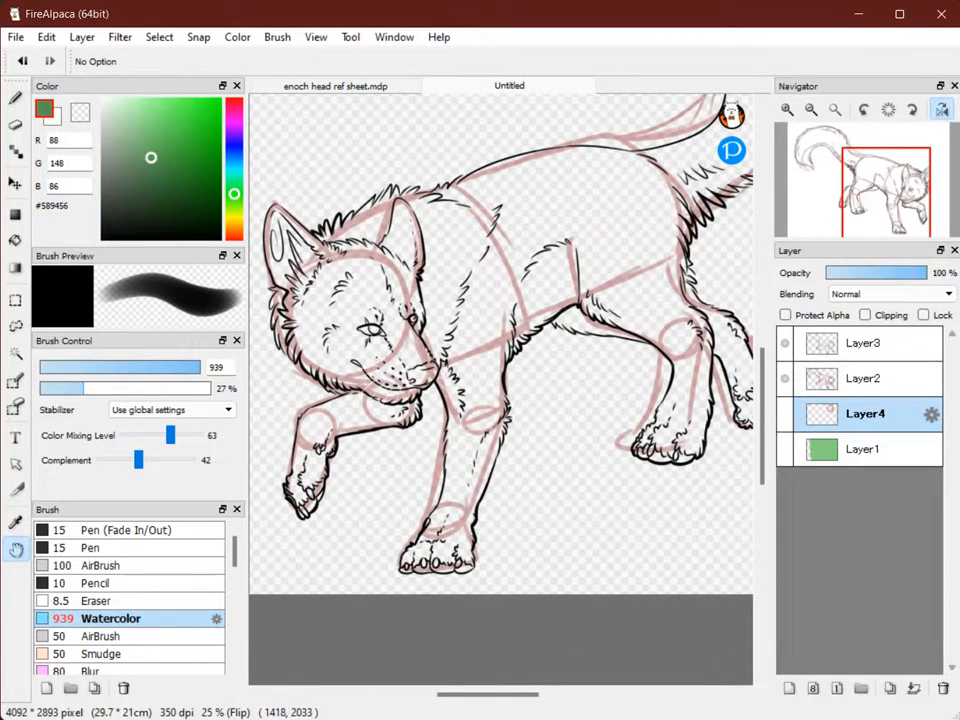
pyautogui.click(942, 688)
pyautogui.moveTo(238, 315); pyautogui.dragTo(307, 363)
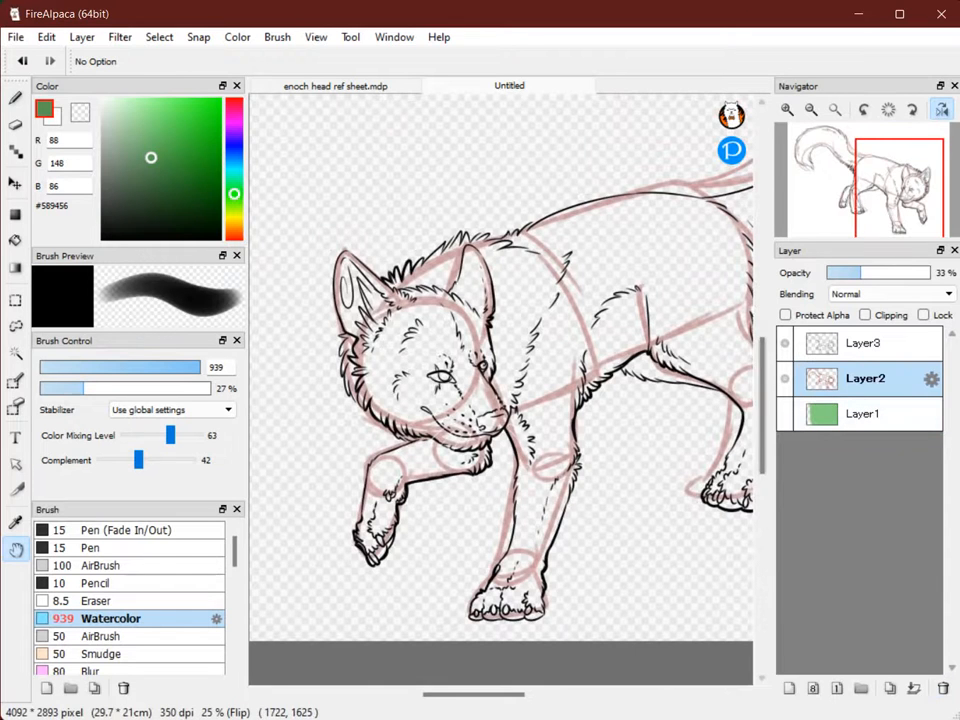
# Hide the Layer3 line art to examine the Layer2 construction sketch, and show the line art again.
pyautogui.click(785, 343)
pyautogui.moveTo(641, 398); pyautogui.dragTo(589, 421)
pyautogui.moveTo(643, 451); pyautogui.dragTo(623, 389)
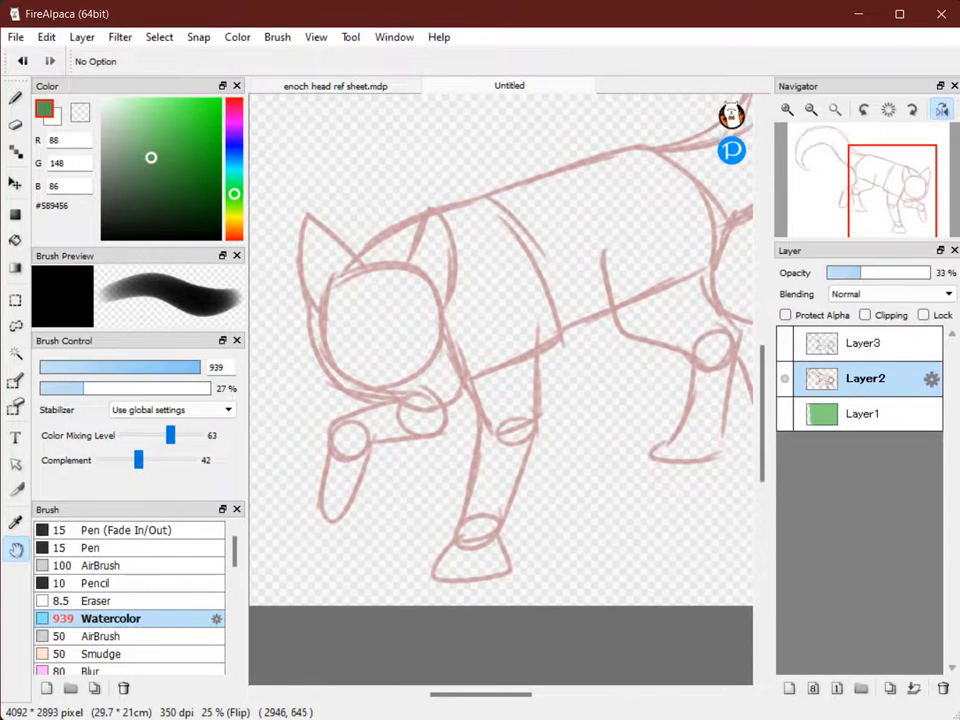
pyautogui.click(335, 86)
pyautogui.click(473, 86)
pyautogui.click(785, 343)
pyautogui.moveTo(593, 405)
pyautogui.mouseDown()
pyautogui.moveTo(486, 452)
pyautogui.moveTo(465, 512)
pyautogui.mouseUp()
pyautogui.moveTo(383, 504); pyautogui.dragTo(674, 366)
pyautogui.moveTo(725, 342); pyautogui.dragTo(616, 421)
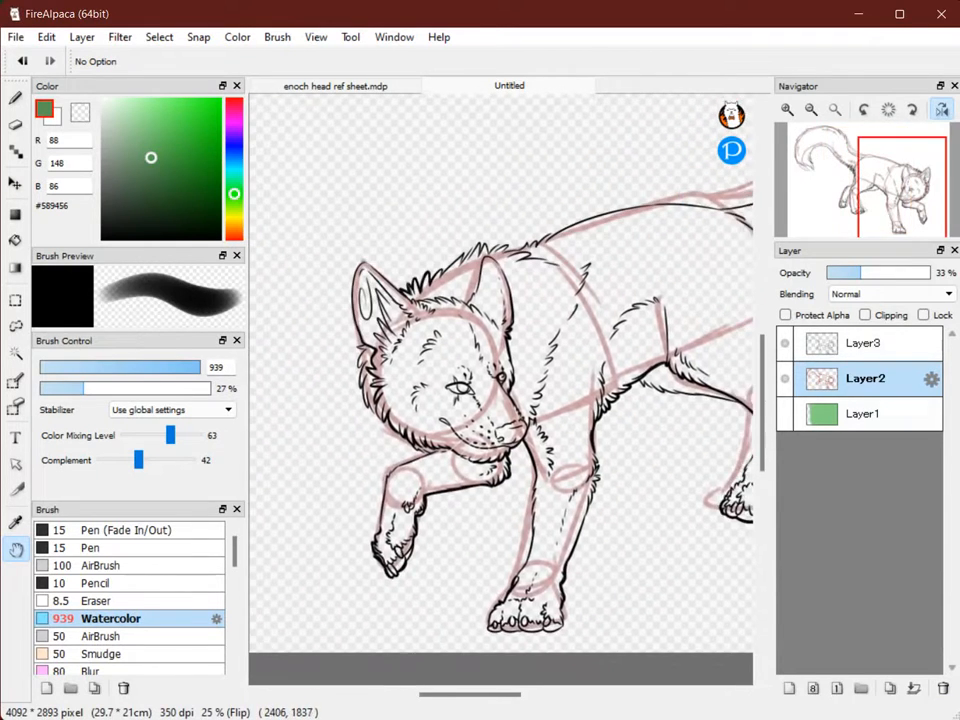
# Hide the Layer2 construction sketch and show the green Layer1 background behind the wolf's line art.
pyautogui.click(785, 378)
pyautogui.moveTo(686, 429); pyautogui.dragTo(568, 397)
pyautogui.moveTo(489, 436); pyautogui.dragTo(635, 397)
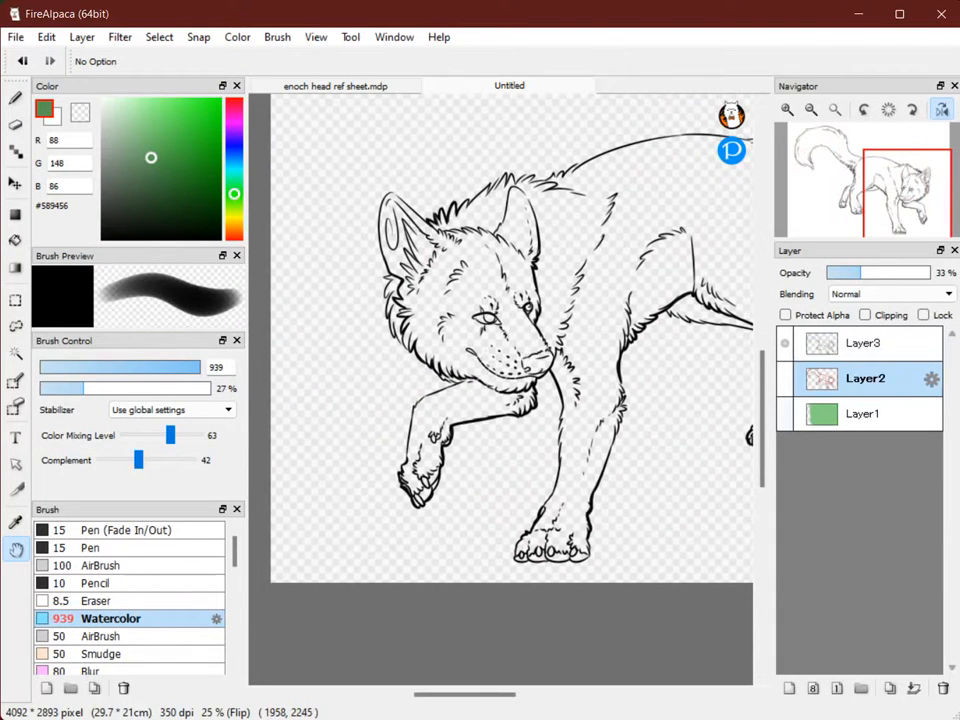
pyautogui.click(785, 413)
pyautogui.moveTo(722, 417); pyautogui.dragTo(716, 432)
# Add a new layer directly above Layer2, beneath the Layer3 line art.
pyautogui.click(787, 109)
pyautogui.click(787, 109)
pyautogui.click(787, 109)
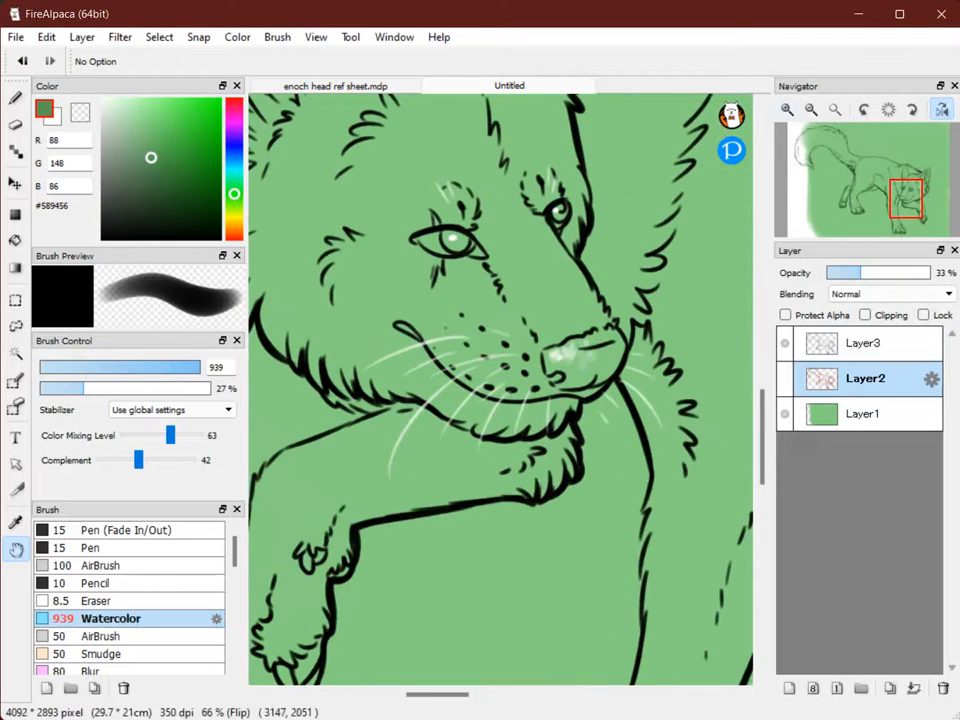
pyautogui.click(811, 109)
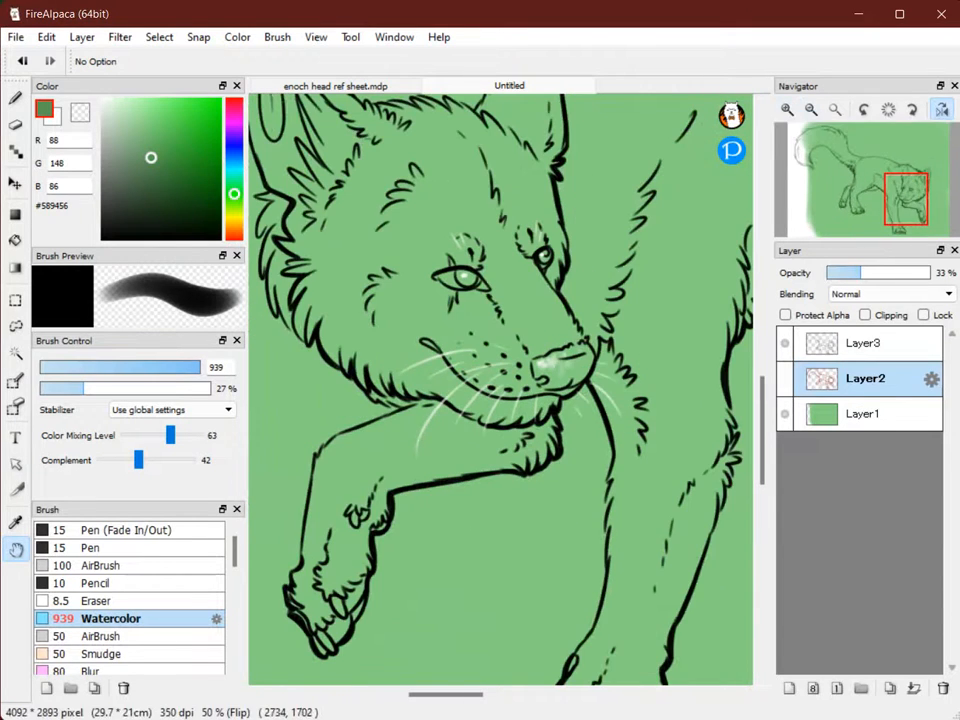
pyautogui.click(811, 109)
pyautogui.moveTo(562, 262); pyautogui.dragTo(428, 375)
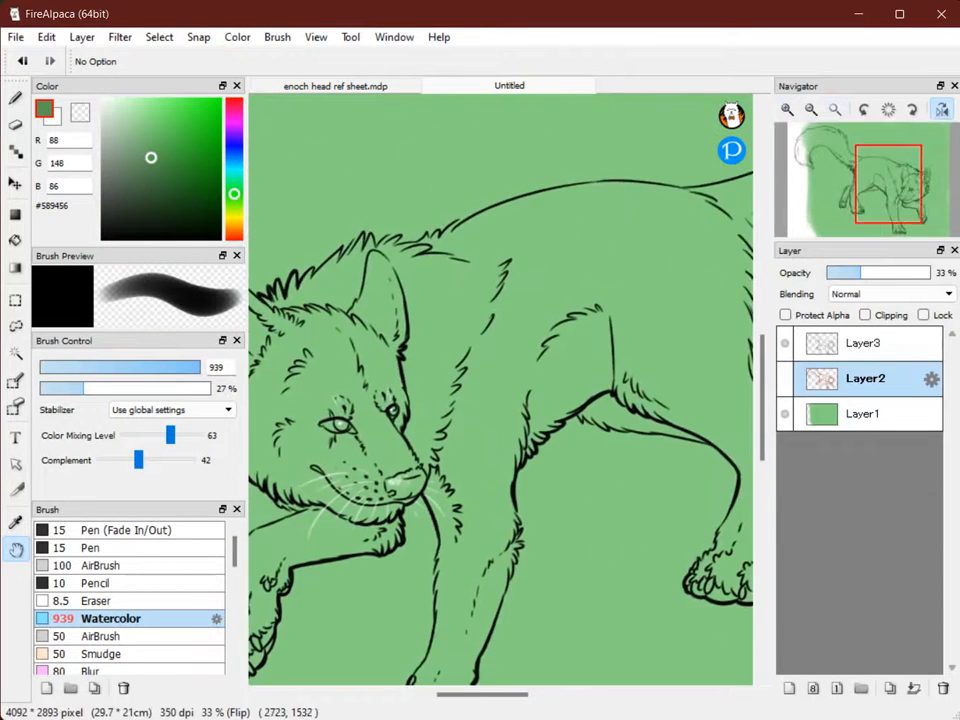
pyautogui.press('b')
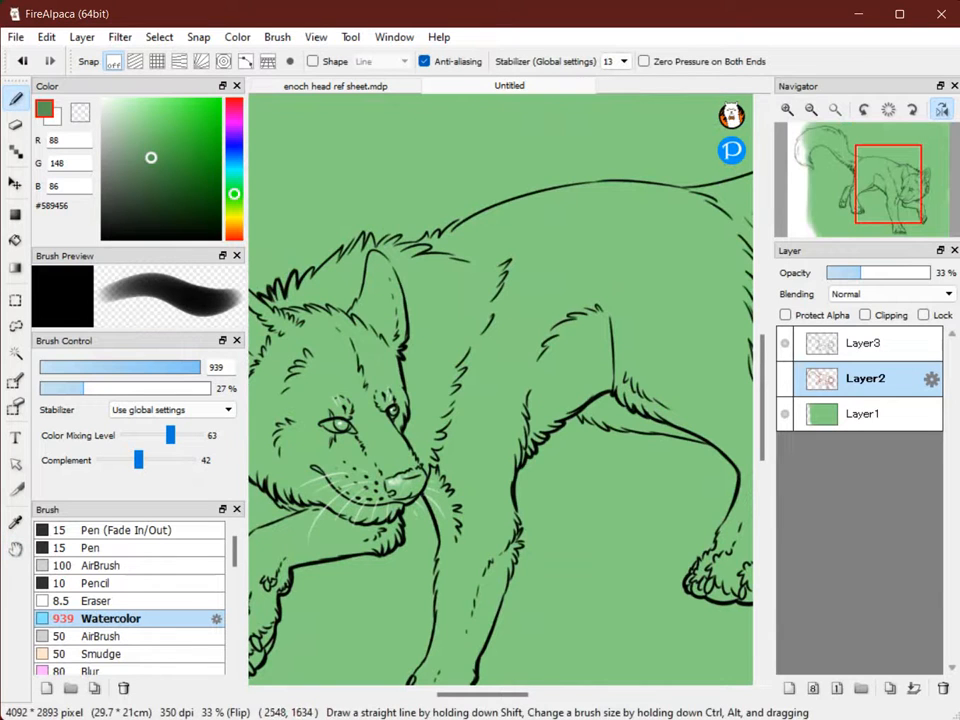
pyautogui.click(789, 688)
pyautogui.press('space')
pyautogui.moveTo(450, 504); pyautogui.dragTo(575, 434)
# Show the Layer8 colour swatches in the enoch head ref sheet.mdp document.
pyautogui.click(335, 86)
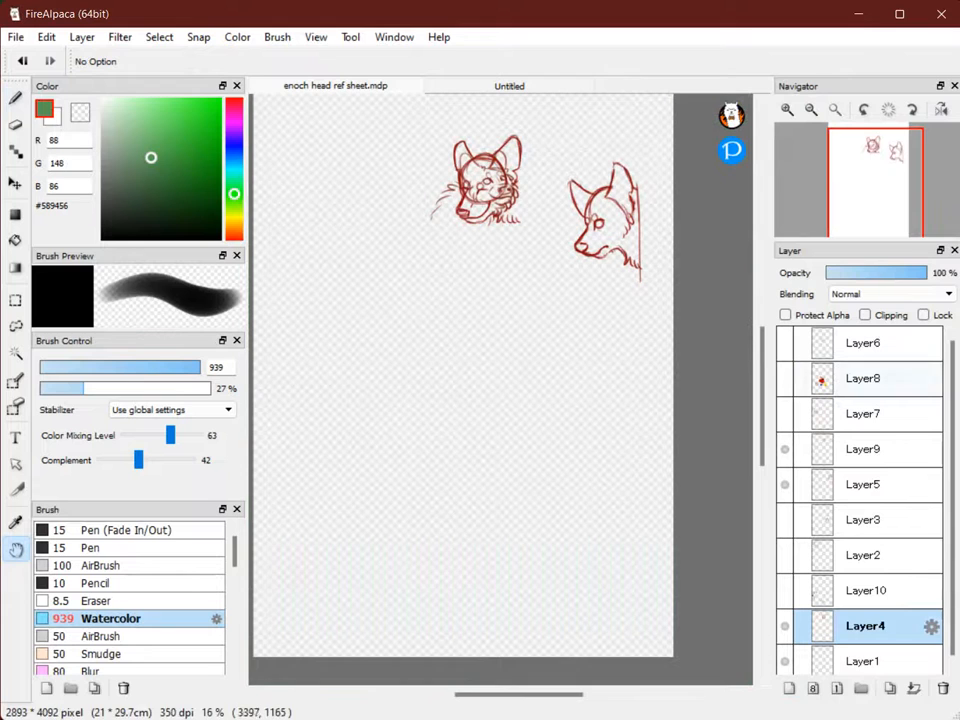
pyautogui.click(785, 378)
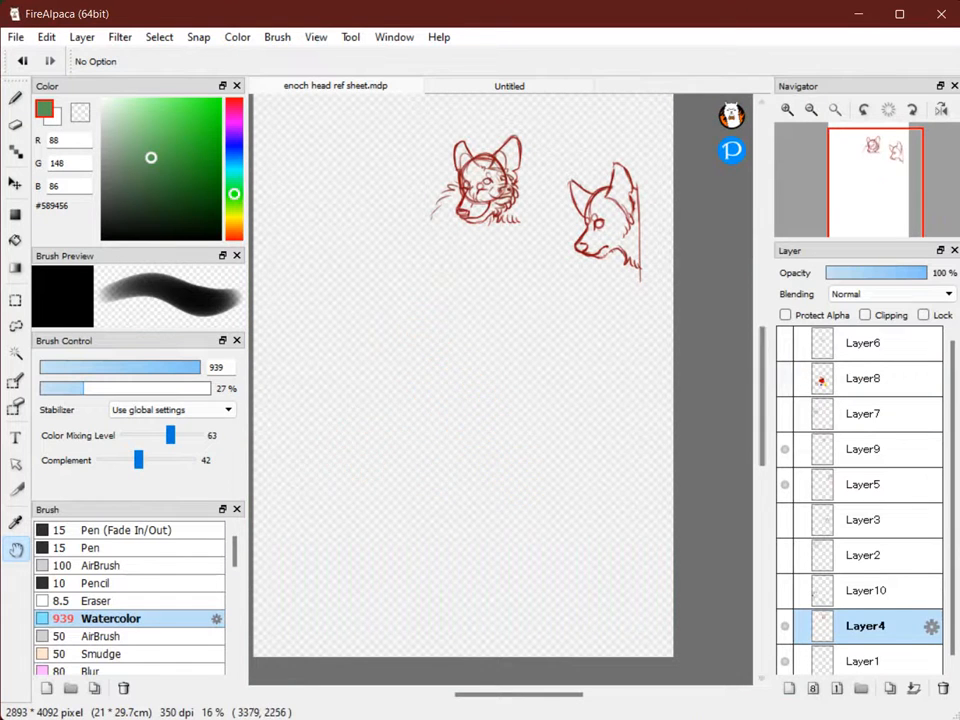
pyautogui.click(785, 378)
pyautogui.moveTo(487, 468); pyautogui.dragTo(571, 417)
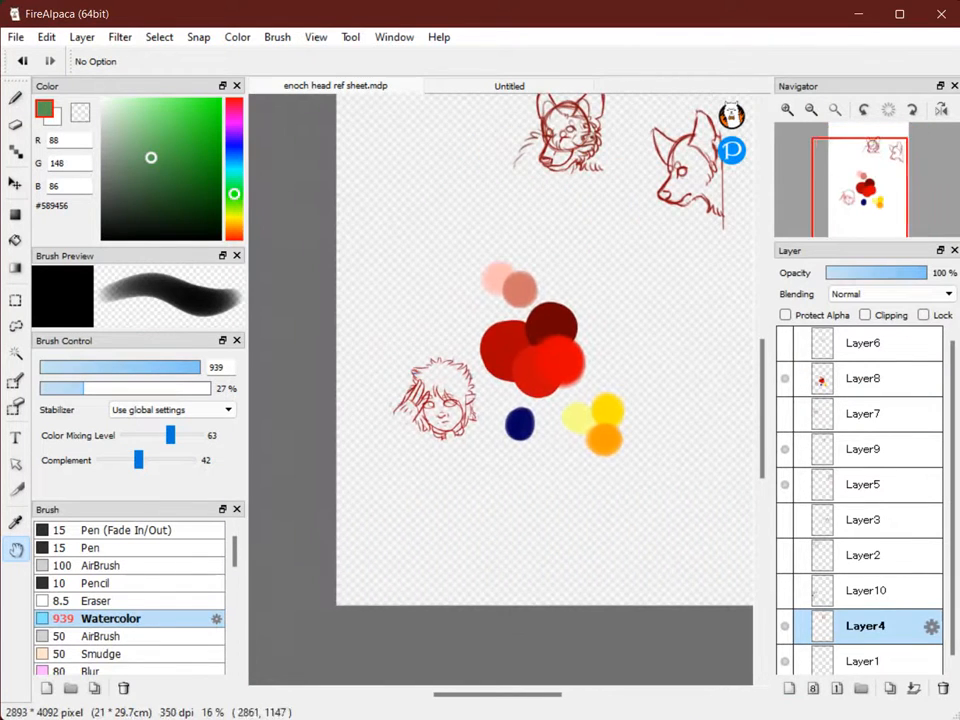
# Pick the medium red #CB0808 from the reference sheet's colour swatches.
pyautogui.click(787, 109)
pyautogui.click(787, 109)
pyautogui.moveTo(620, 337); pyautogui.dragTo(477, 354)
pyautogui.moveTo(586, 366); pyautogui.dragTo(622, 350)
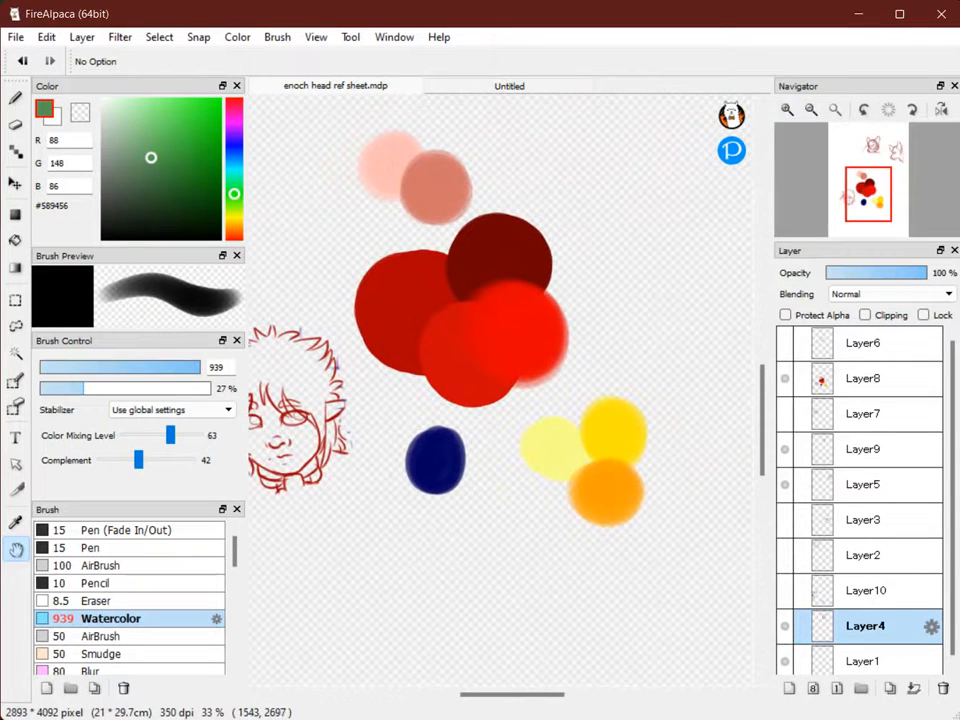
pyautogui.moveTo(504, 446); pyautogui.dragTo(557, 482)
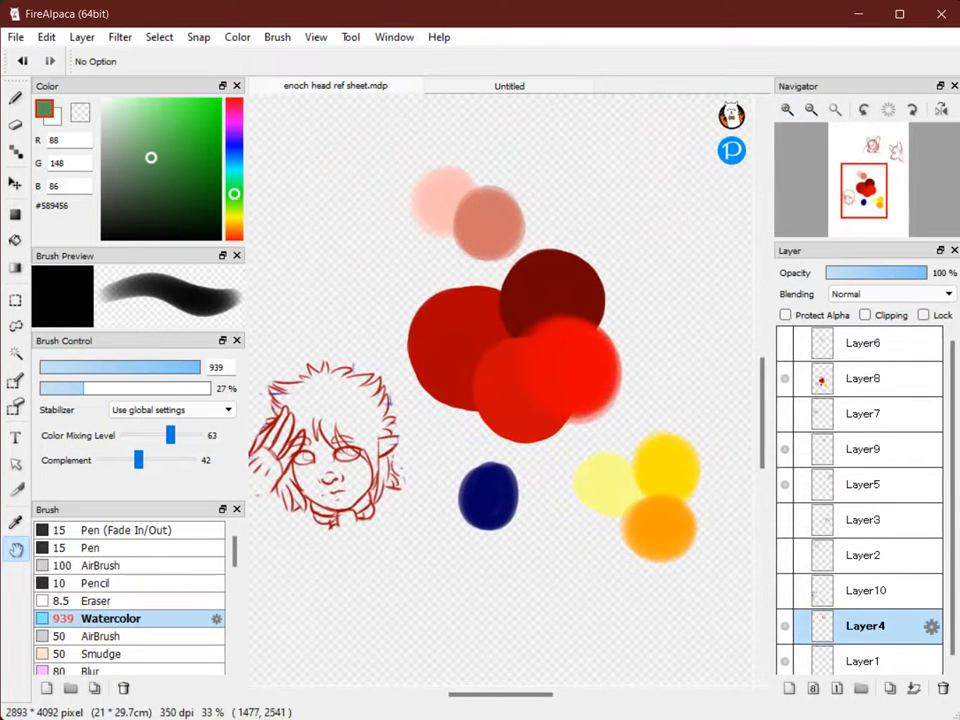
pyautogui.moveTo(542, 415); pyautogui.dragTo(457, 461)
pyautogui.rightClick(467, 454)
# Paint the wolf's head, body, hind legs and tail red on Layer4 in the Untitled drawing, using the Watercolor brush at size 273 and 39% opacity.
pyautogui.click(509, 86)
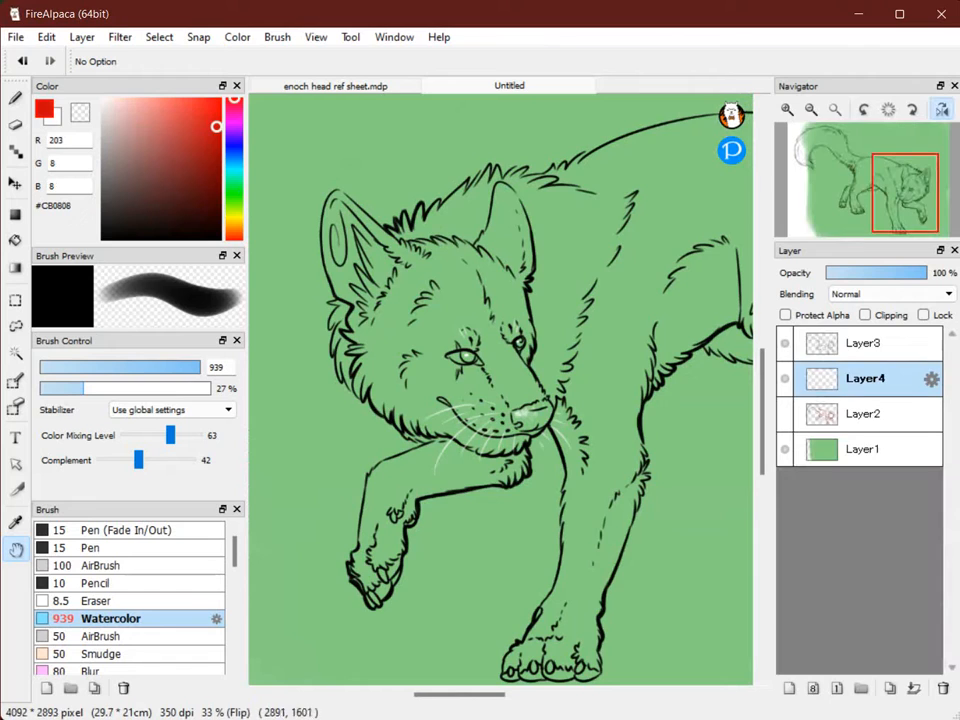
pyautogui.moveTo(593, 395); pyautogui.dragTo(597, 376)
pyautogui.click(811, 109)
pyautogui.moveTo(462, 354)
pyautogui.mouseDown()
pyautogui.moveTo(450, 337)
pyautogui.moveTo(384, 353)
pyautogui.mouseUp()
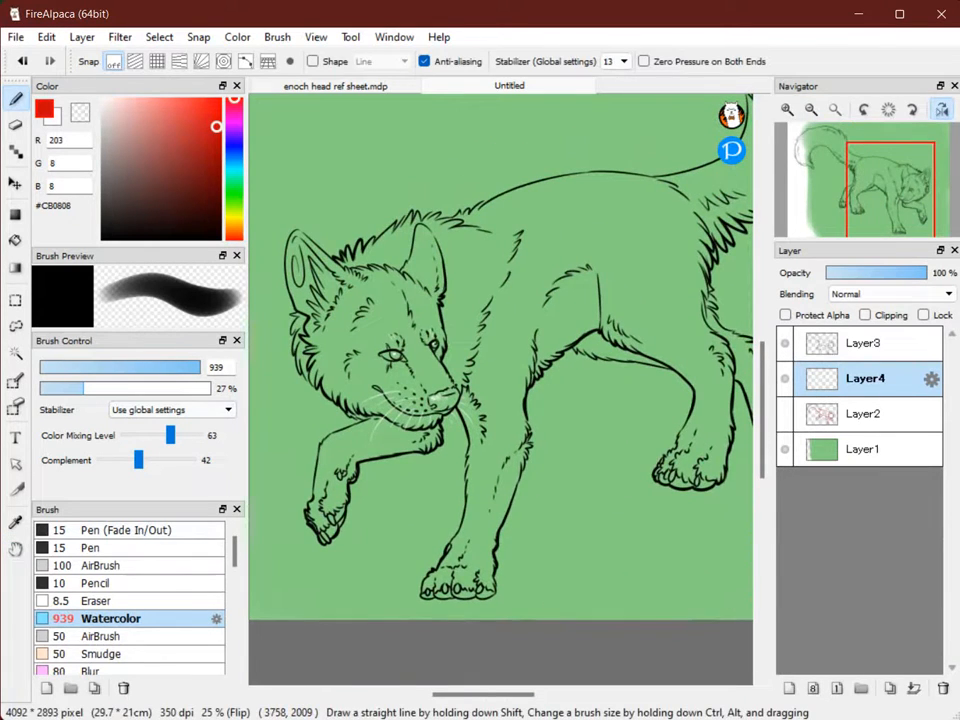
pyautogui.moveTo(538, 385)
pyautogui.mouseDown()
pyautogui.moveTo(311, 417)
pyautogui.moveTo(325, 370)
pyautogui.moveTo(275, 382)
pyautogui.moveTo(335, 308)
pyautogui.moveTo(243, 335)
pyautogui.moveTo(281, 286)
pyautogui.moveTo(514, 220)
pyautogui.moveTo(465, 195)
pyautogui.mouseUp()
pyautogui.moveTo(625, 215)
pyautogui.mouseDown()
pyautogui.moveTo(414, 273)
pyautogui.moveTo(551, 339)
pyautogui.moveTo(680, 488)
pyautogui.moveTo(700, 466)
pyautogui.mouseUp()
pyautogui.press('space')
pyautogui.moveTo(615, 259); pyautogui.dragTo(455, 326)
pyautogui.moveTo(632, 514); pyautogui.dragTo(615, 470)
pyautogui.press('space')
pyautogui.moveTo(627, 190)
pyautogui.mouseDown()
pyautogui.moveTo(607, 190)
pyautogui.moveTo(467, 359)
pyautogui.mouseUp()
pyautogui.moveTo(522, 357)
pyautogui.mouseDown()
pyautogui.moveTo(467, 383)
pyautogui.moveTo(640, 470)
pyautogui.moveTo(643, 339)
pyautogui.moveTo(536, 268)
pyautogui.moveTo(363, 327)
pyautogui.moveTo(433, 409)
pyautogui.mouseUp()
pyautogui.press('space')
pyautogui.moveTo(406, 501)
pyautogui.mouseDown()
pyautogui.moveTo(703, 235)
pyautogui.moveTo(427, 439)
pyautogui.mouseUp()
pyautogui.moveTo(705, 206); pyautogui.dragTo(619, 236)
# Cover the wolf's two front legs and paws with the same red base colour.
pyautogui.press('space')
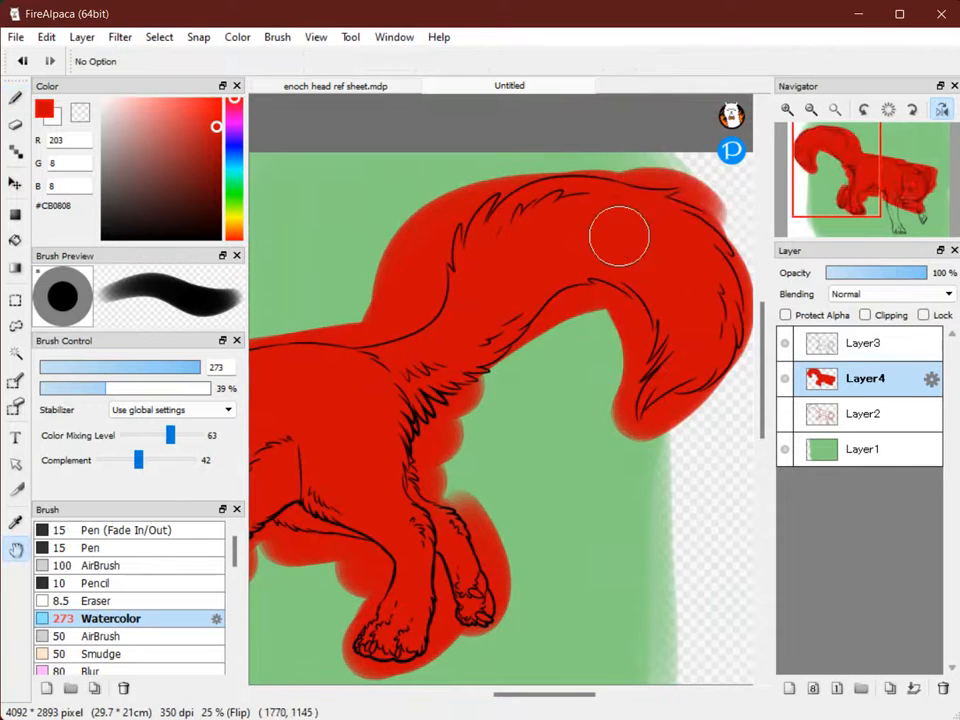
pyautogui.moveTo(350, 510); pyautogui.dragTo(710, 248)
pyautogui.moveTo(542, 375)
pyautogui.mouseDown()
pyautogui.moveTo(514, 519)
pyautogui.moveTo(502, 505)
pyautogui.mouseUp()
pyautogui.moveTo(460, 385); pyautogui.dragTo(385, 414)
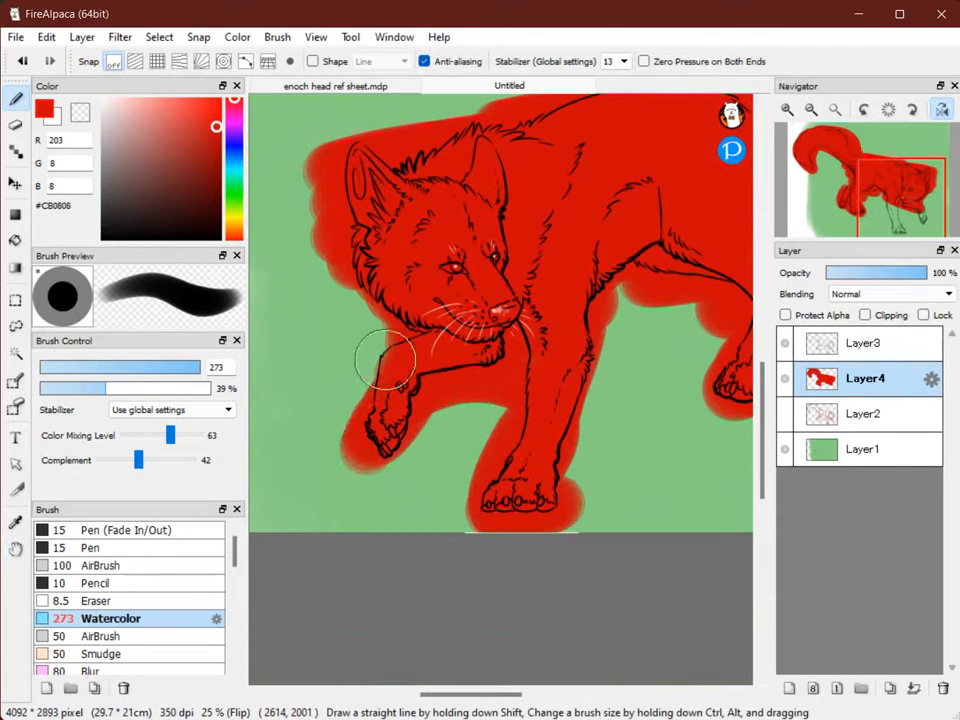
pyautogui.press('space')
pyautogui.click(335, 86)
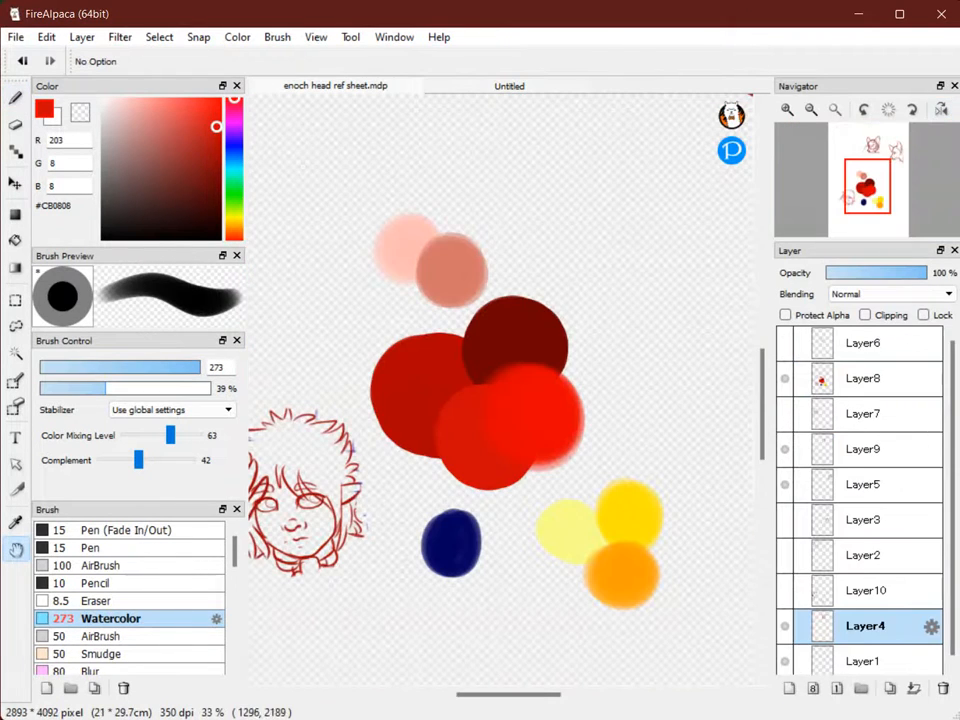
pyautogui.click(509, 86)
pyautogui.moveTo(675, 160); pyautogui.dragTo(655, 204)
pyautogui.moveTo(546, 330)
pyautogui.mouseDown()
pyautogui.moveTo(509, 306)
pyautogui.moveTo(516, 315)
pyautogui.mouseUp()
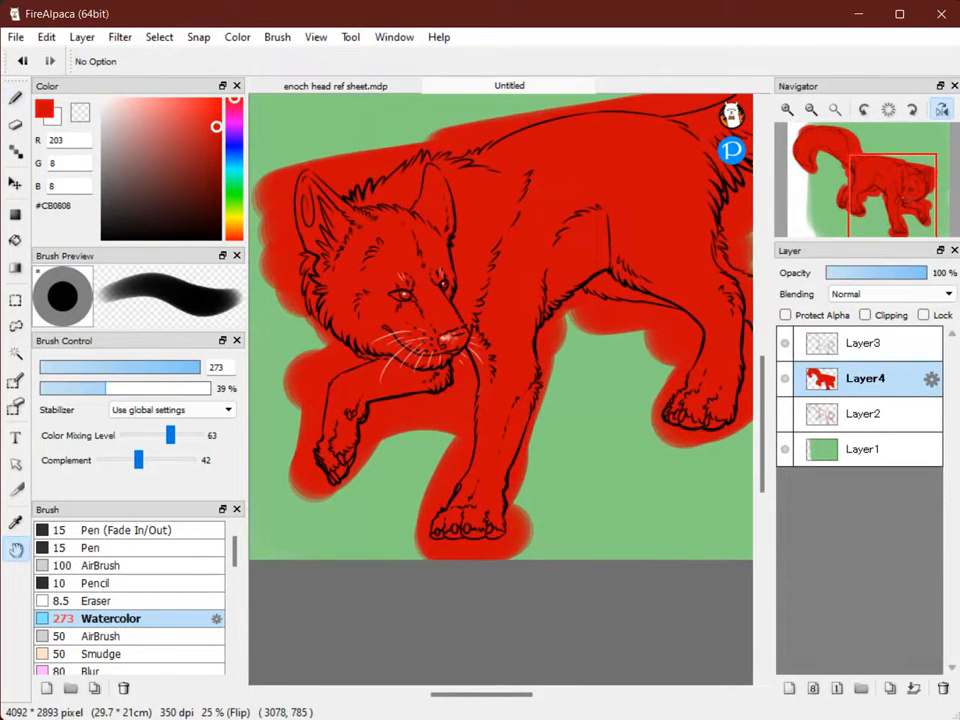
# Pick the darker red #AB0000 from the reference sheet's swatches and return to the Untitled drawing.
pyautogui.click(335, 86)
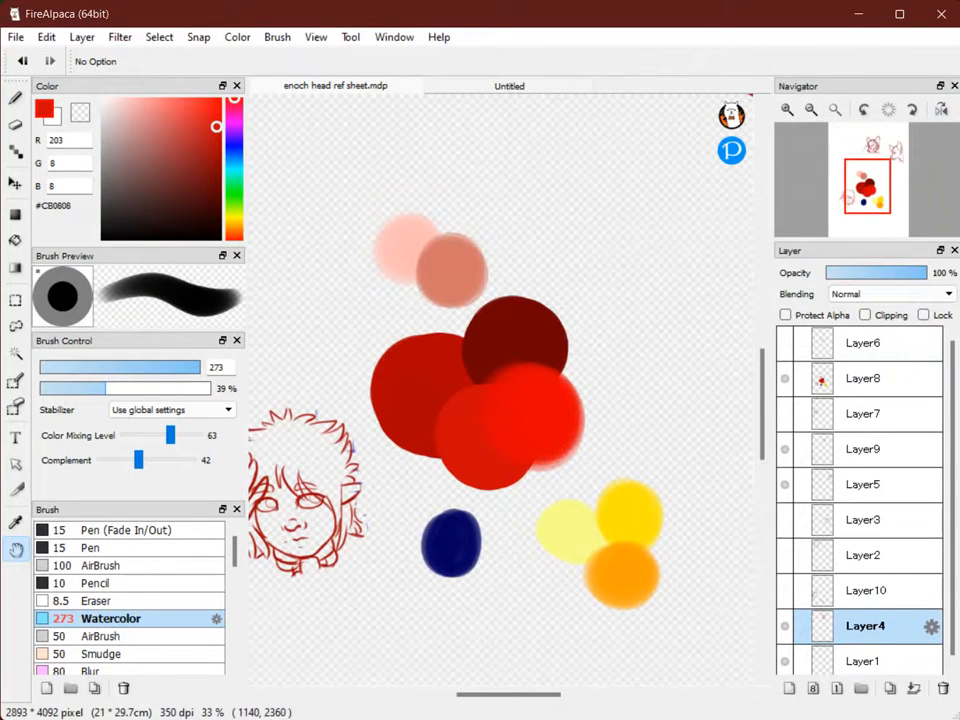
pyautogui.rightClick(414, 408)
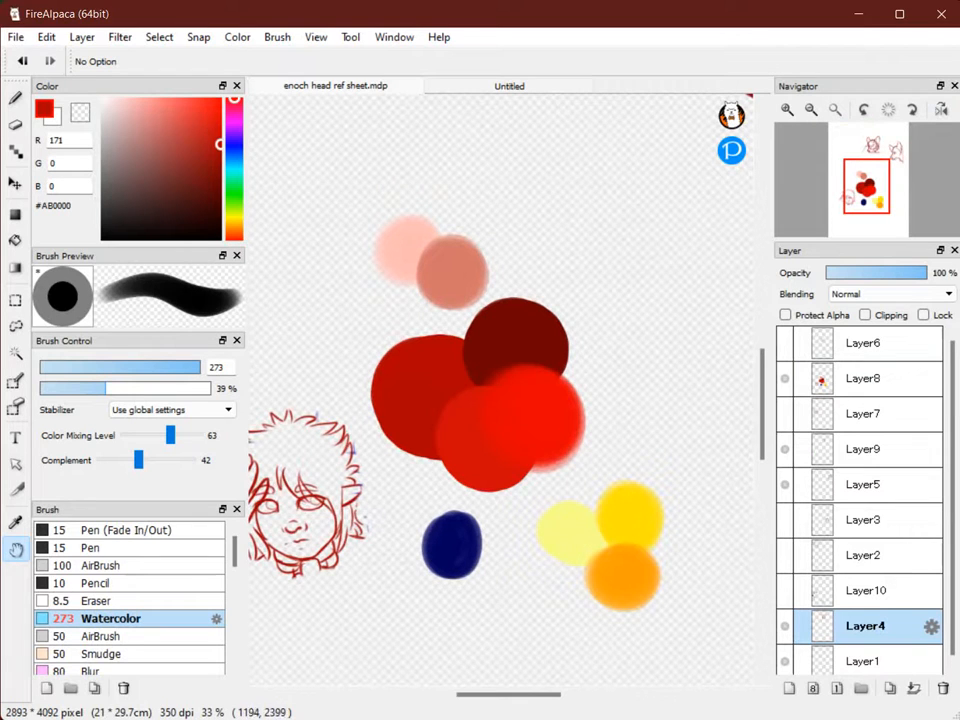
pyautogui.click(509, 86)
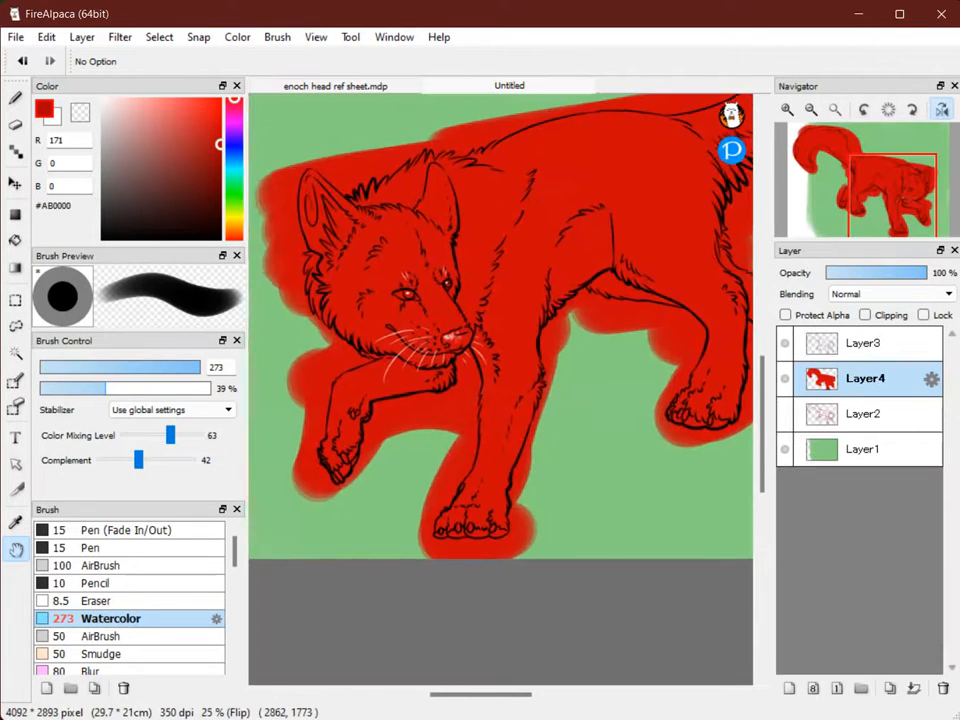
# Brush dark red fur shading onto the wolf's cheek and temple with the Watercolor brush at size 31.
pyautogui.moveTo(496, 279); pyautogui.dragTo(636, 376)
pyautogui.click(787, 109)
pyautogui.click(787, 109)
pyautogui.click(787, 109)
pyautogui.moveTo(523, 195); pyautogui.dragTo(482, 160)
pyautogui.moveTo(153, 367); pyautogui.dragTo(130, 367)
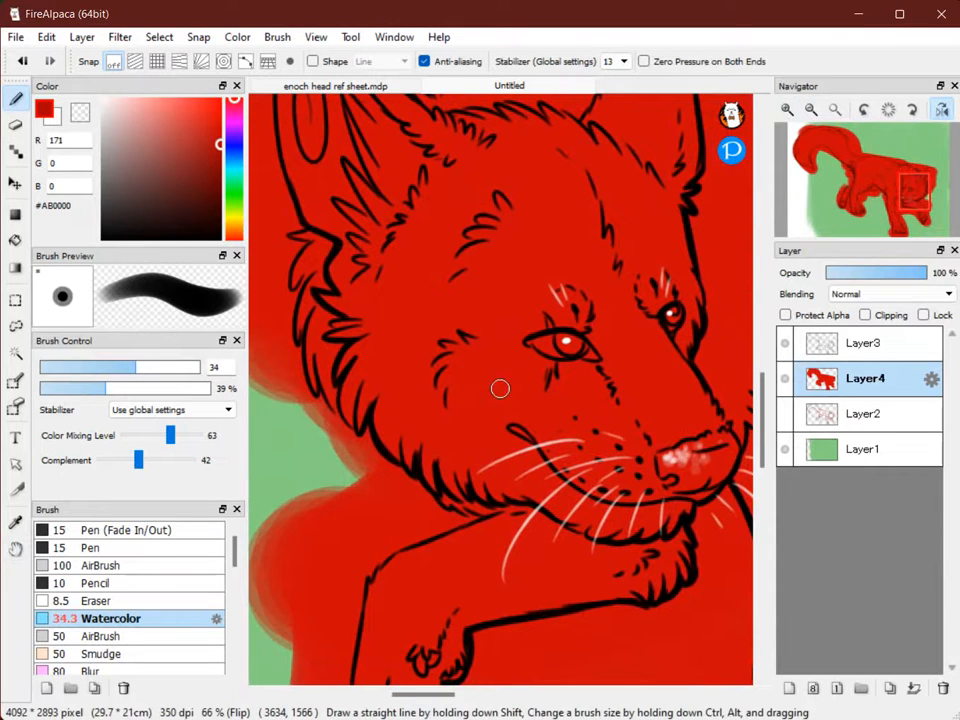
pyautogui.press('space')
pyautogui.moveTo(500, 388); pyautogui.dragTo(490, 355)
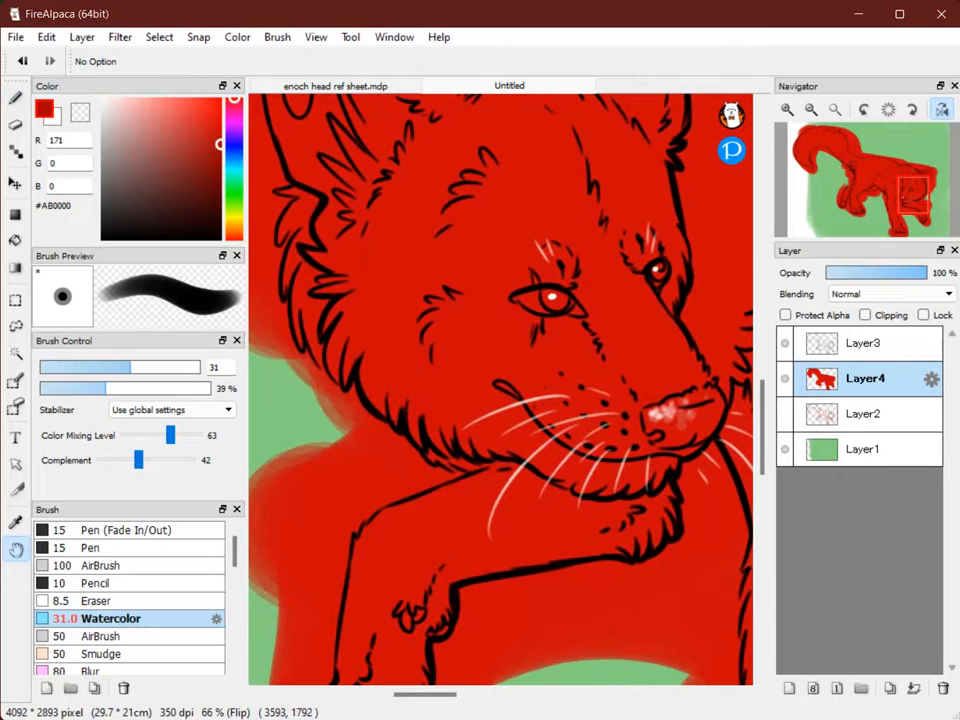
pyautogui.moveTo(411, 355); pyautogui.dragTo(540, 457)
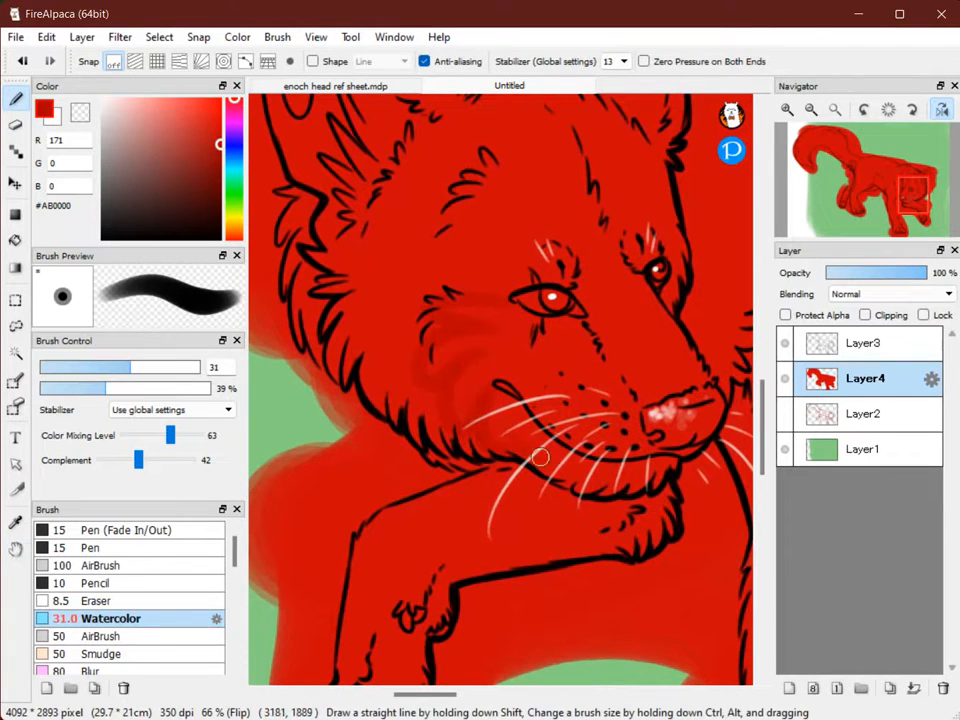
pyautogui.moveTo(530, 274)
pyautogui.mouseDown()
pyautogui.moveTo(403, 268)
pyautogui.moveTo(450, 304)
pyautogui.mouseUp()
# Set the brush opacity to 33% and extend the dark red shading over the wolf's forehead and the side of its head.
pyautogui.click(95, 388)
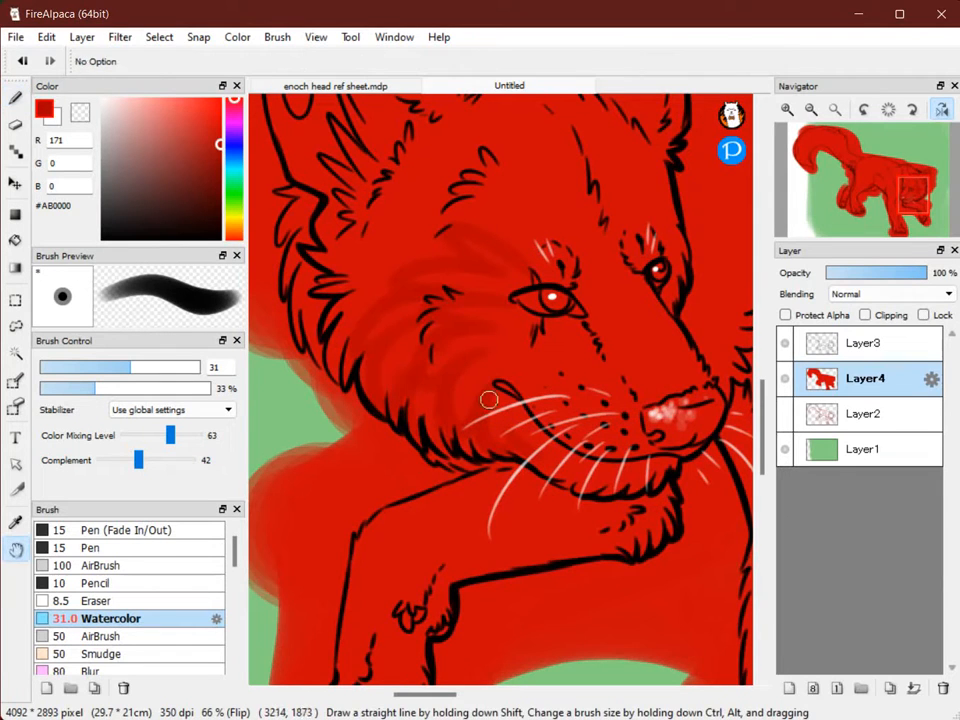
pyautogui.moveTo(534, 238); pyautogui.dragTo(613, 314)
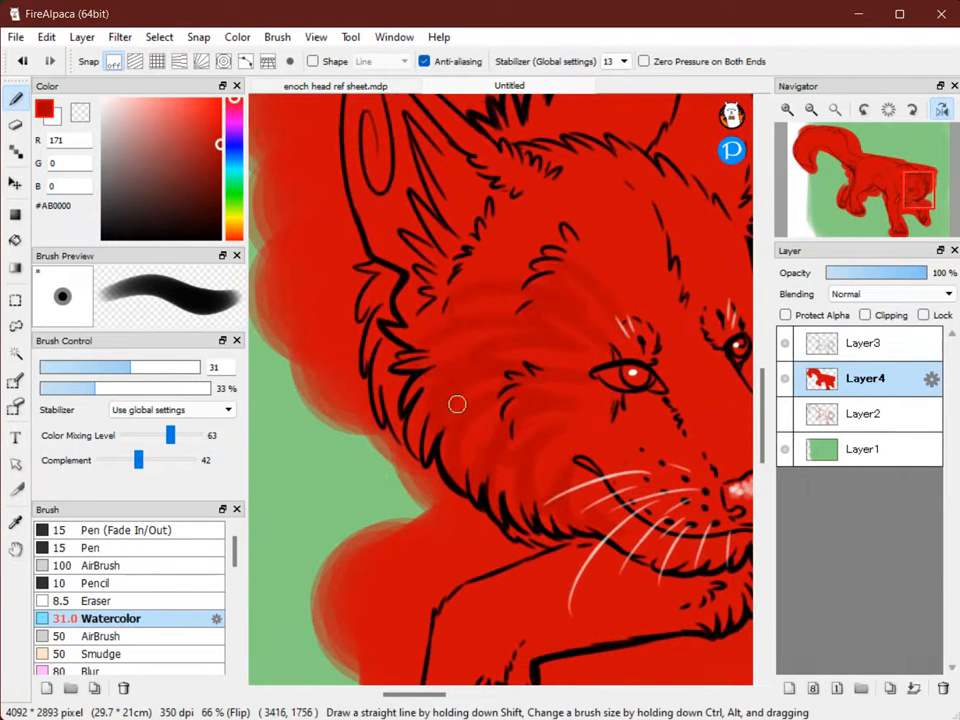
pyautogui.moveTo(448, 407); pyautogui.dragTo(356, 431)
pyautogui.moveTo(473, 298); pyautogui.dragTo(386, 280)
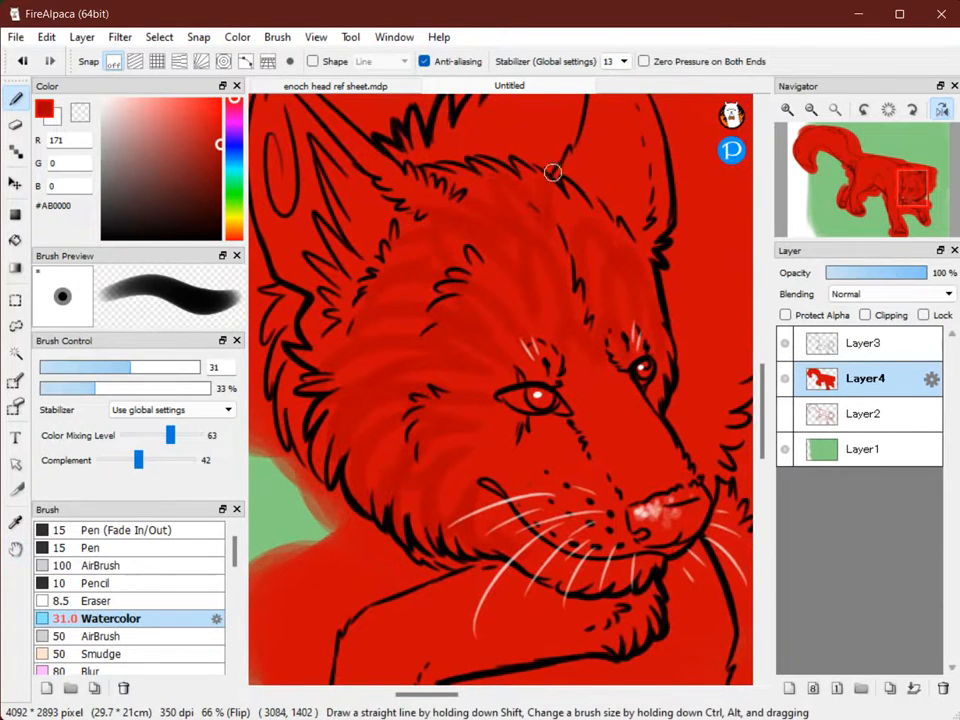
# Shade the wolf's muzzle and the raised front leg beneath its chin in dark red.
pyautogui.press('space')
pyautogui.moveTo(516, 446); pyautogui.dragTo(436, 270)
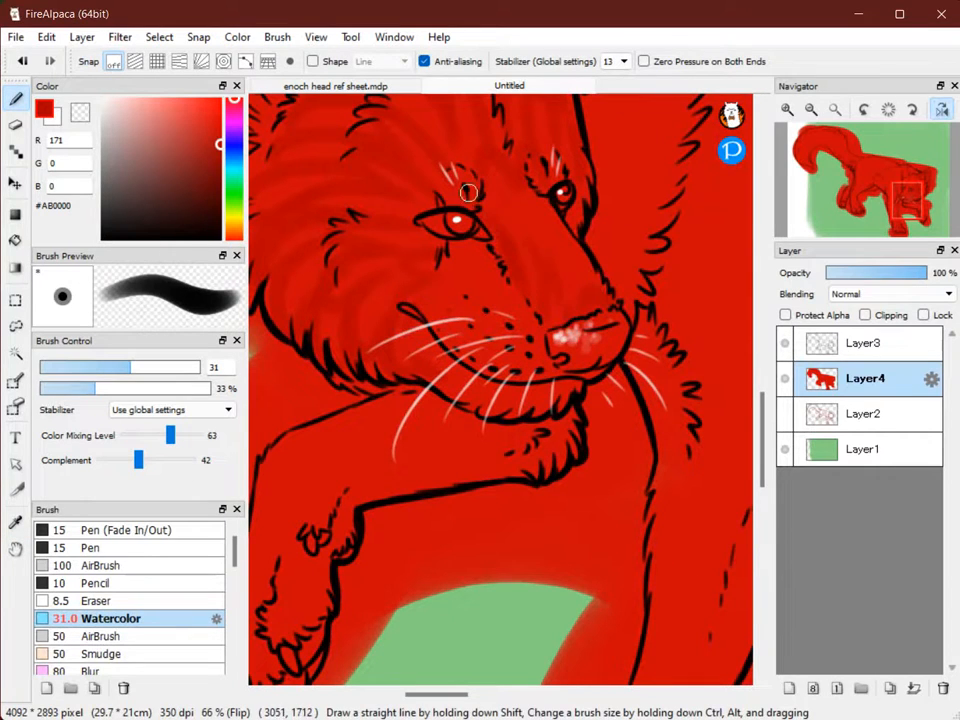
pyautogui.press('space')
pyautogui.moveTo(577, 246); pyautogui.dragTo(642, 111)
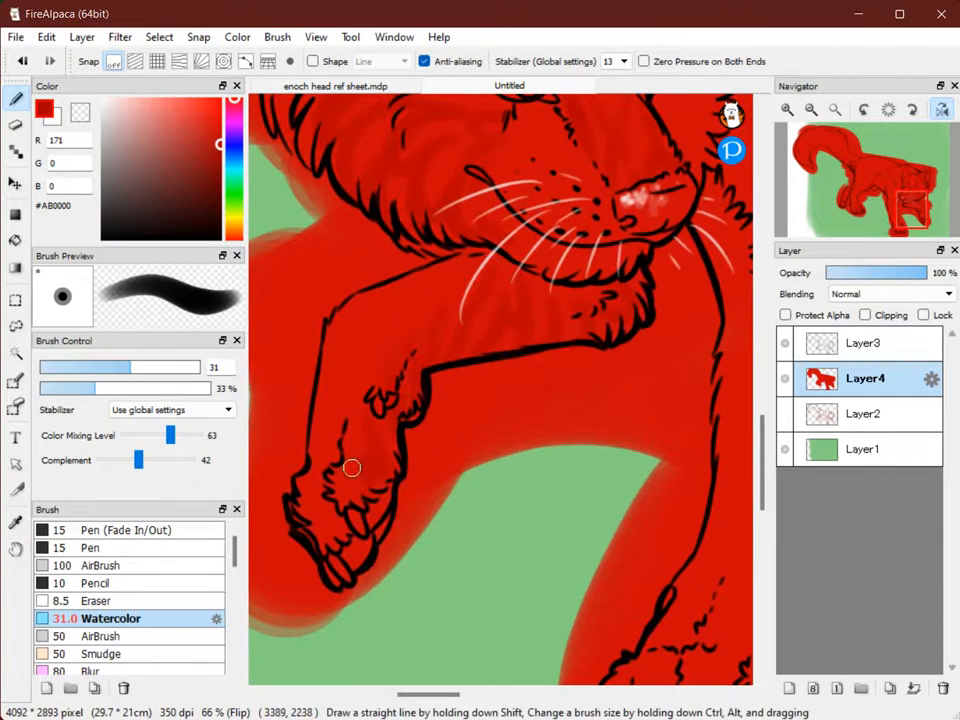
# Brush dark red fur strokes onto the shoulder above the standing front leg and undo the last three strokes.
pyautogui.press('space')
pyautogui.moveTo(745, 254)
pyautogui.mouseDown()
pyautogui.moveTo(390, 372)
pyautogui.moveTo(448, 504)
pyautogui.mouseUp()
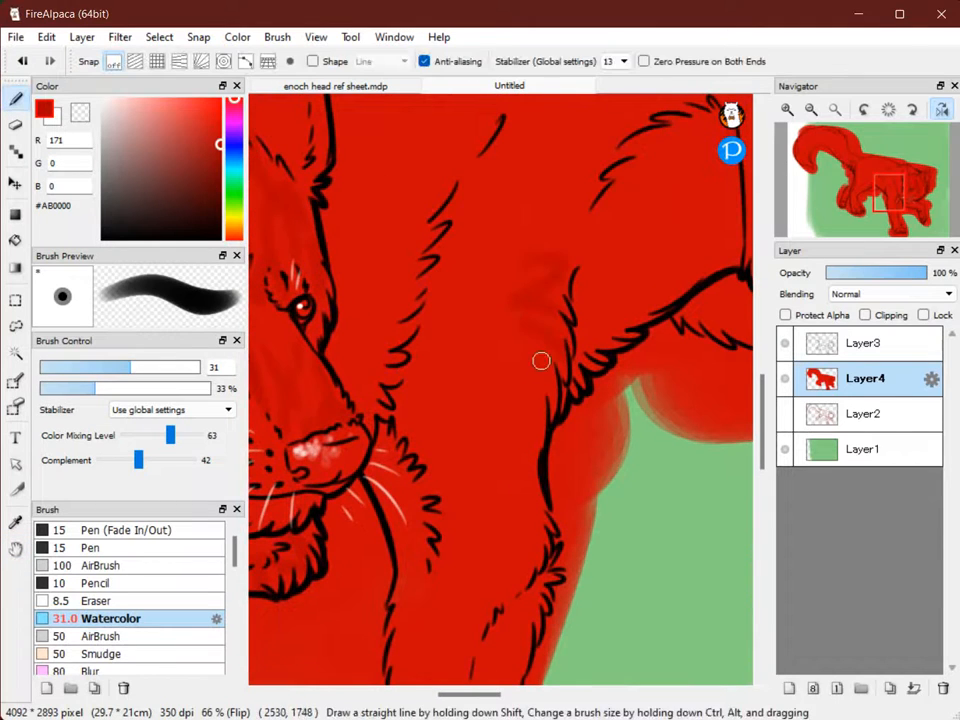
pyautogui.press('space')
pyautogui.moveTo(536, 429); pyautogui.dragTo(527, 562)
pyautogui.moveTo(492, 270); pyautogui.dragTo(424, 328)
pyautogui.moveTo(467, 254)
pyautogui.mouseDown()
pyautogui.moveTo(498, 222)
pyautogui.moveTo(444, 277)
pyautogui.moveTo(523, 209)
pyautogui.moveTo(549, 213)
pyautogui.moveTo(475, 304)
pyautogui.mouseUp()
pyautogui.moveTo(542, 286); pyautogui.dragTo(491, 330)
pyautogui.hotkey('ctrl', 'z')
pyautogui.hotkey('ctrl', 'z')
pyautogui.hotkey('ctrl', 'z')
# Brush dark red fur shading down the upper part of the standing front leg, from the shoulder to the elbow.
pyautogui.press('space')
pyautogui.moveTo(476, 326); pyautogui.dragTo(558, 221)
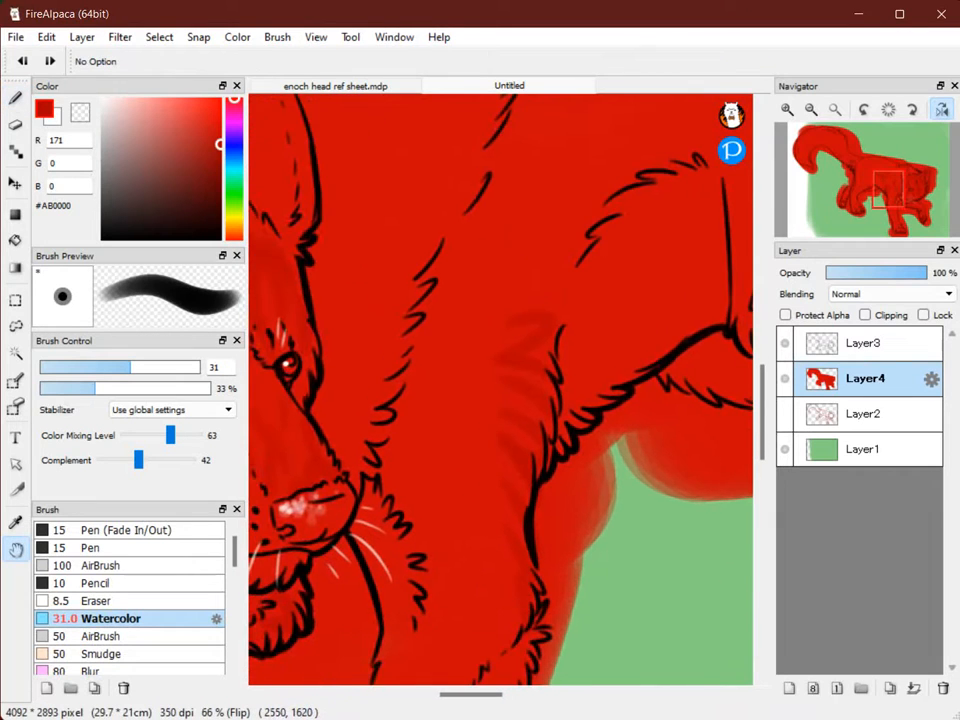
pyautogui.press('space')
pyautogui.moveTo(474, 651); pyautogui.dragTo(521, 491)
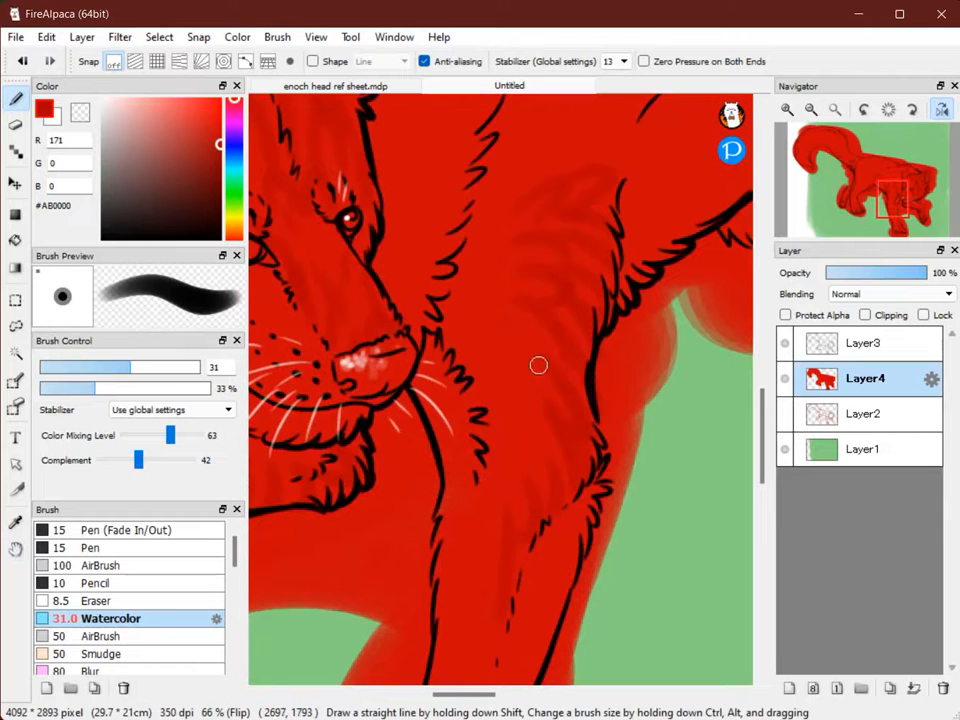
pyautogui.press('space')
pyautogui.moveTo(562, 250); pyautogui.dragTo(465, 493)
pyautogui.moveTo(534, 227)
pyautogui.mouseDown()
pyautogui.moveTo(506, 287)
pyautogui.moveTo(505, 323)
pyautogui.mouseUp()
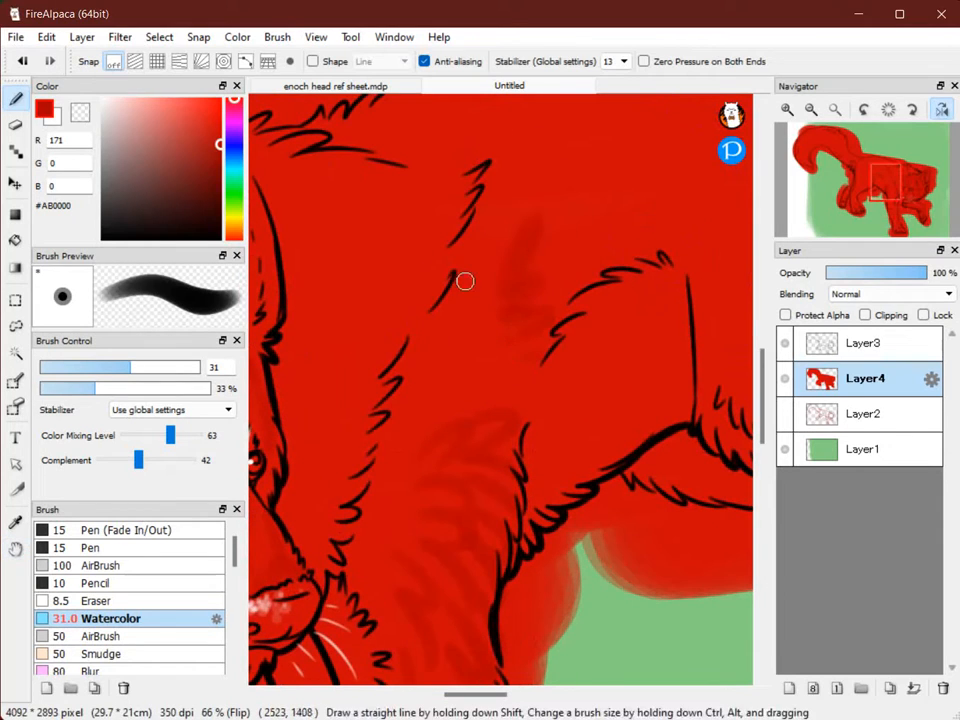
pyautogui.hotkey('ctrl', 'z')
pyautogui.hotkey('ctrl', 'z')
# Extend the dark red shading down the lower standing front leg to the paw.
pyautogui.press('space')
pyautogui.moveTo(470, 650); pyautogui.dragTo(558, 380)
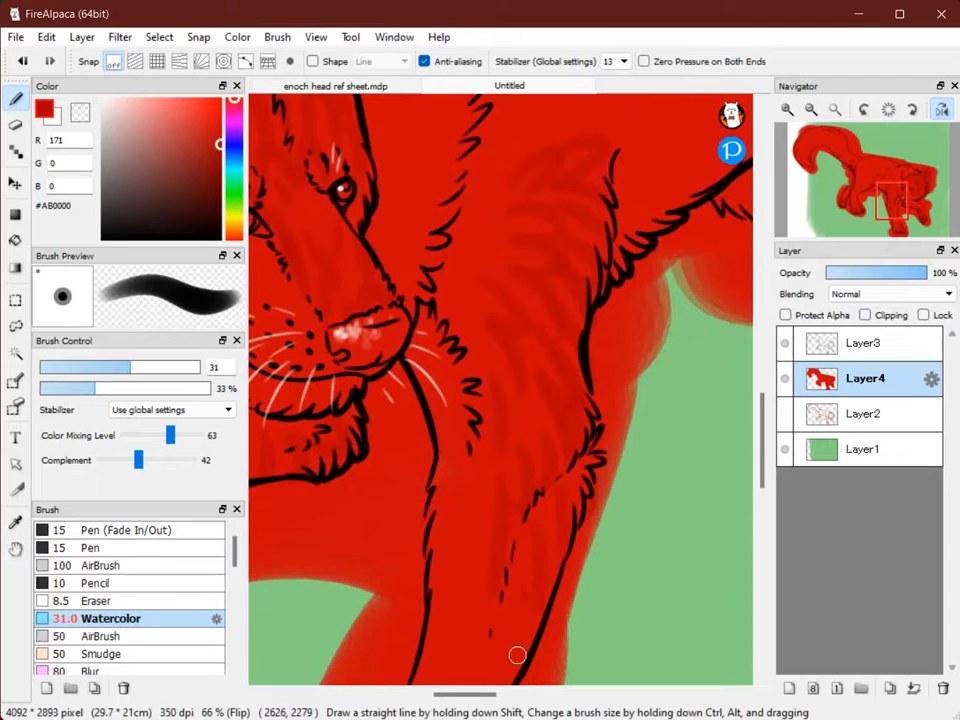
pyautogui.press('space')
pyautogui.moveTo(530, 620); pyautogui.dragTo(630, 435)
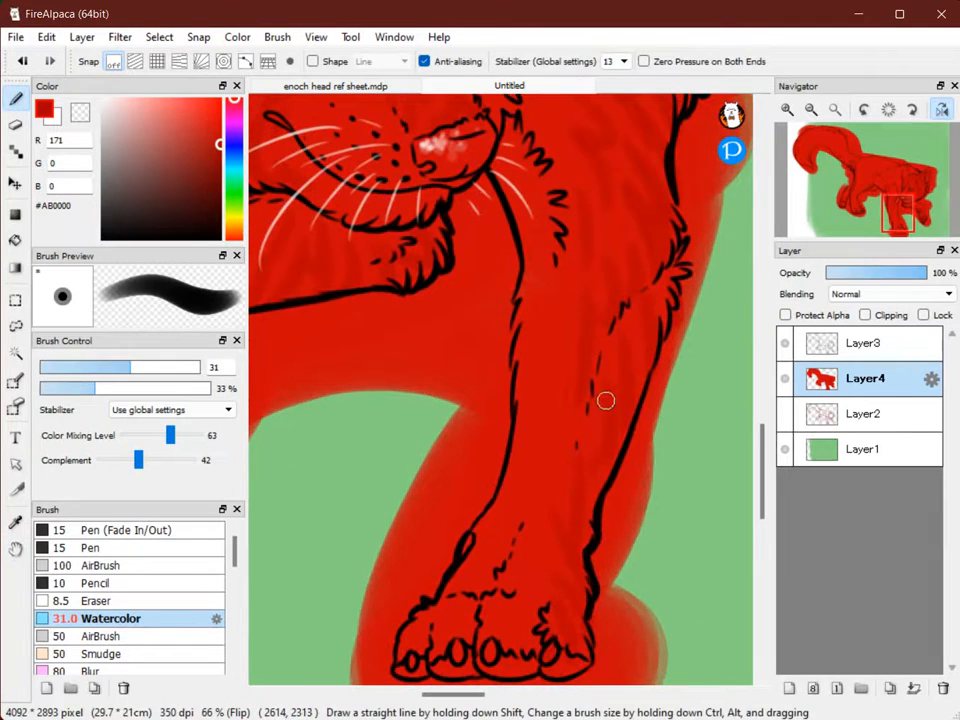
pyautogui.scroll(-2, 571, 530)
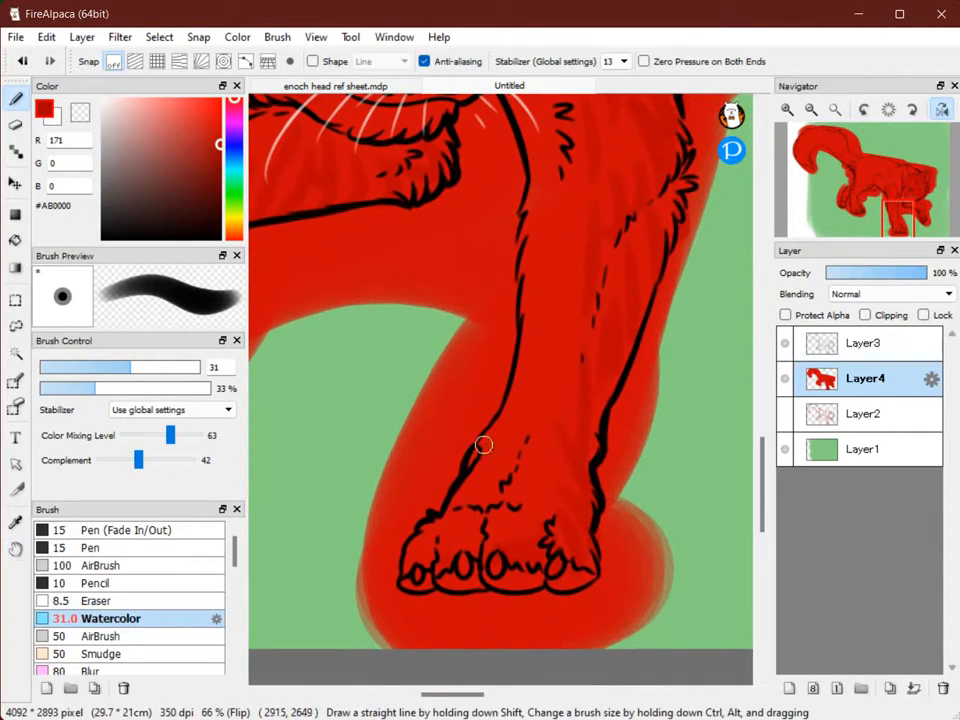
pyautogui.press('space')
pyautogui.moveTo(433, 548); pyautogui.dragTo(408, 638)
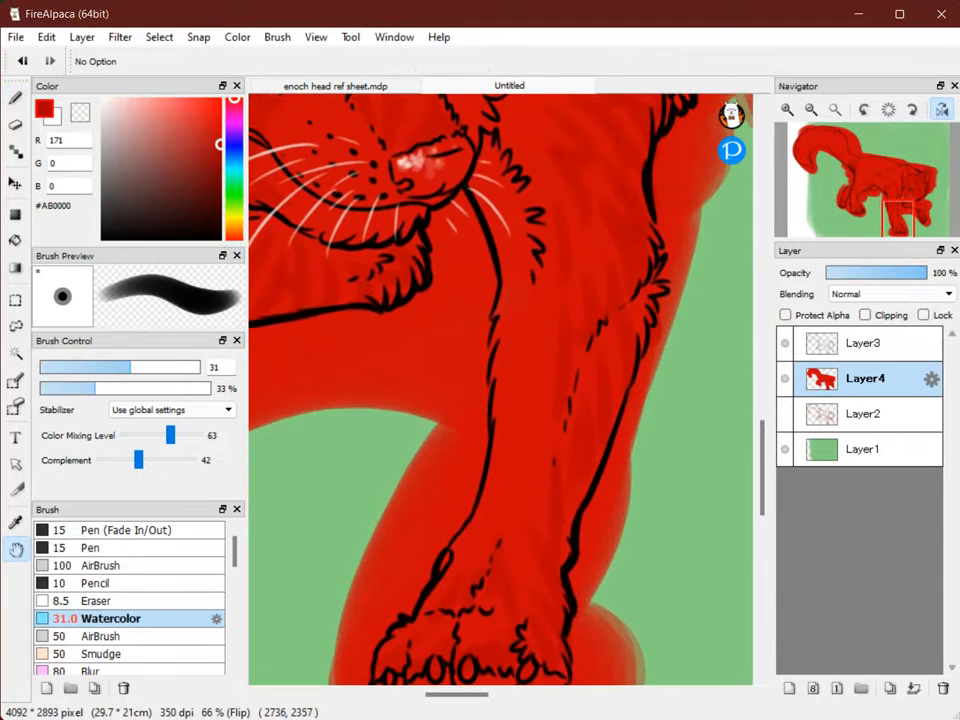
# Shade the chest and neck ruff behind the wolf's muzzle and far eye with dark red fur strokes.
pyautogui.press('space')
pyautogui.moveTo(529, 281); pyautogui.dragTo(512, 486)
pyautogui.press('space')
pyautogui.moveTo(522, 316); pyautogui.dragTo(530, 430)
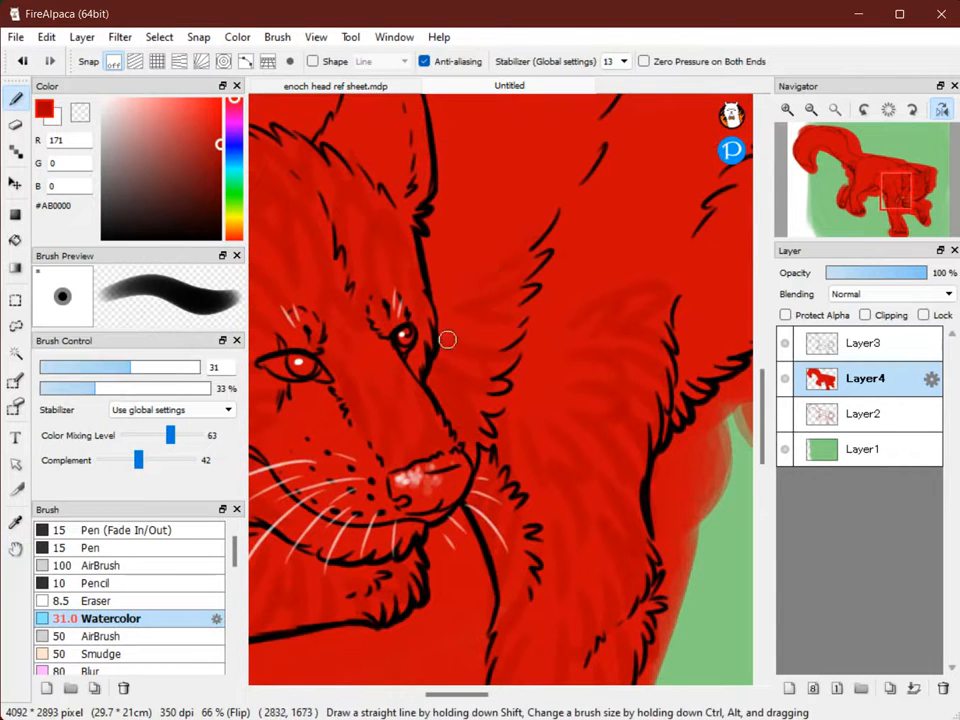
pyautogui.press('space')
pyautogui.moveTo(446, 344); pyautogui.dragTo(471, 459)
# Brush dark red fur shading around the near ear and onto the neck fur just above the head.
pyautogui.press('space')
pyautogui.moveTo(401, 308)
pyautogui.mouseDown()
pyautogui.moveTo(491, 392)
pyautogui.moveTo(794, 326)
pyautogui.moveTo(708, 348)
pyautogui.mouseUp()
pyautogui.press('space')
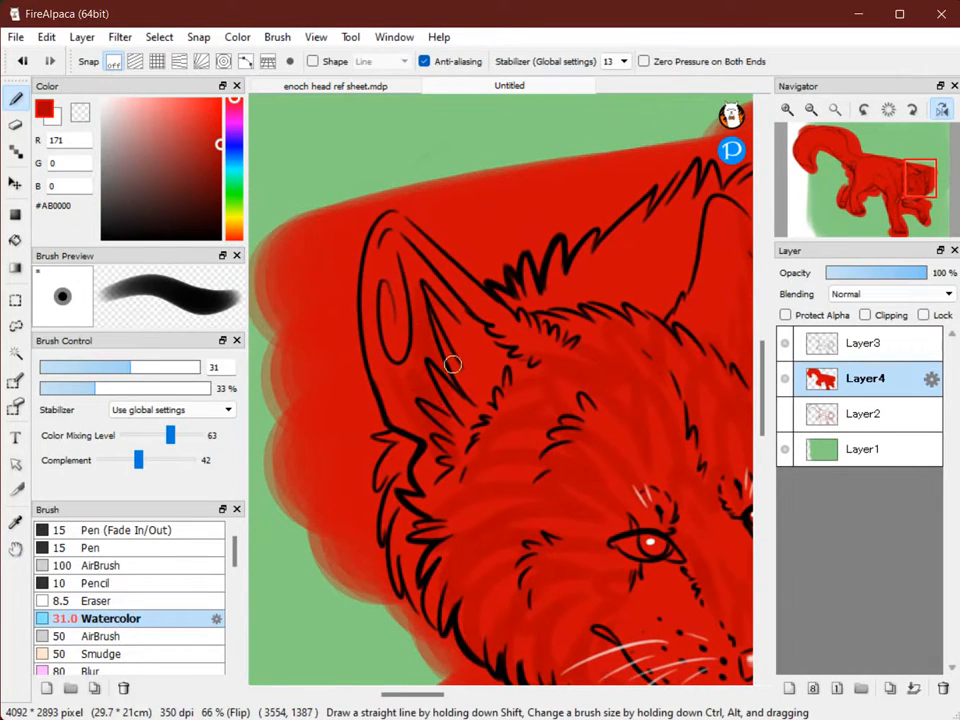
pyautogui.press('space')
pyautogui.moveTo(554, 280); pyautogui.dragTo(418, 319)
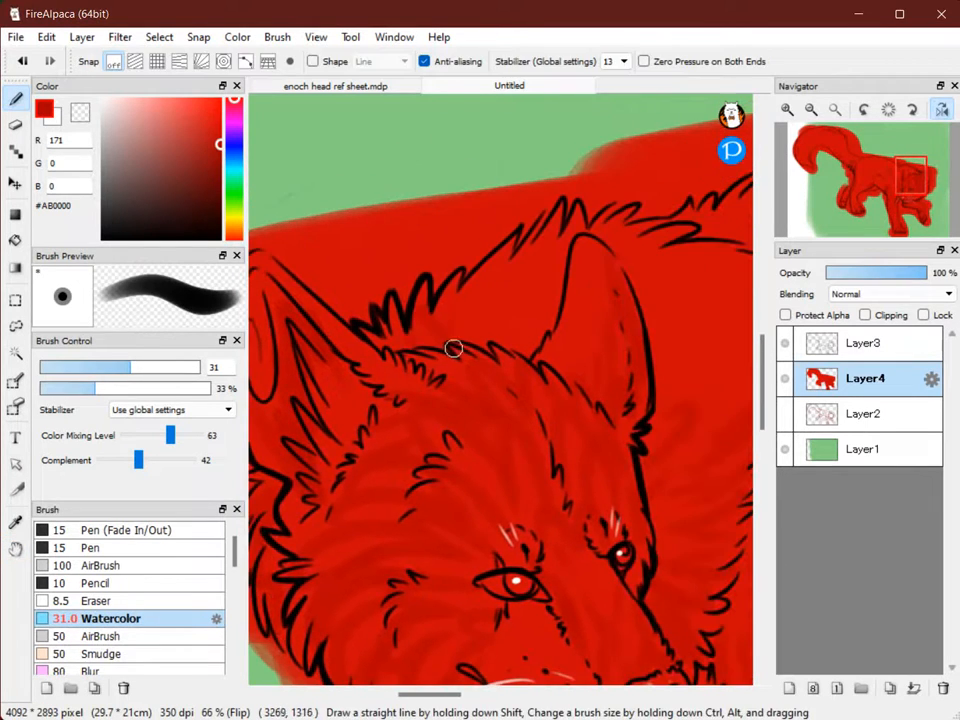
# Shade the far ear and the thick neck fur behind it with dark red strokes.
pyautogui.press('space')
pyautogui.moveTo(541, 350); pyautogui.dragTo(316, 353)
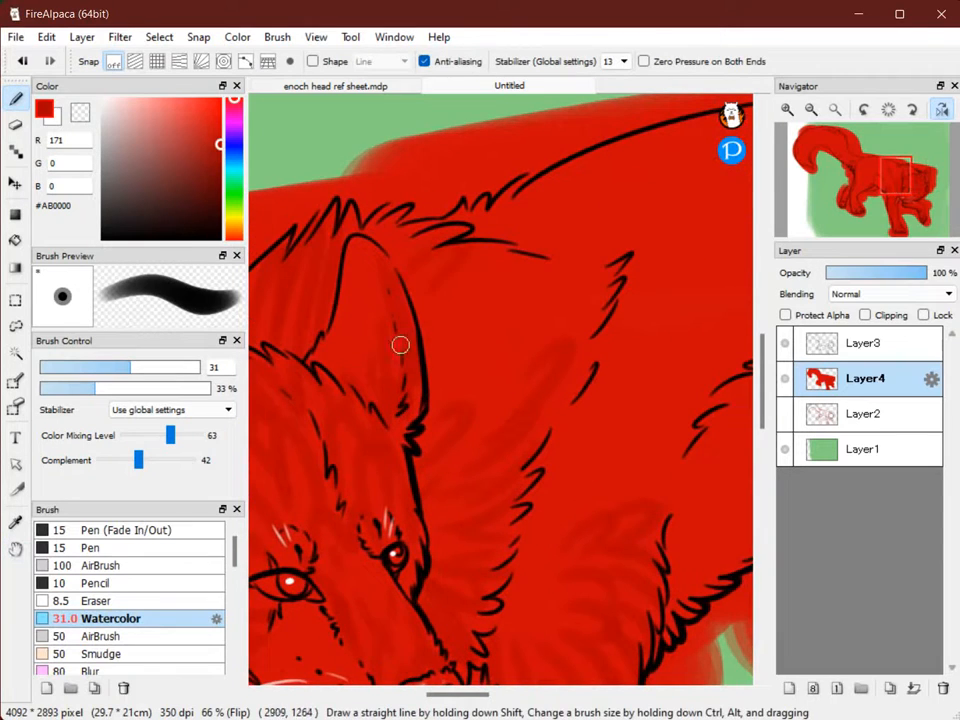
pyautogui.press('space')
pyautogui.moveTo(381, 261); pyautogui.dragTo(116, 237)
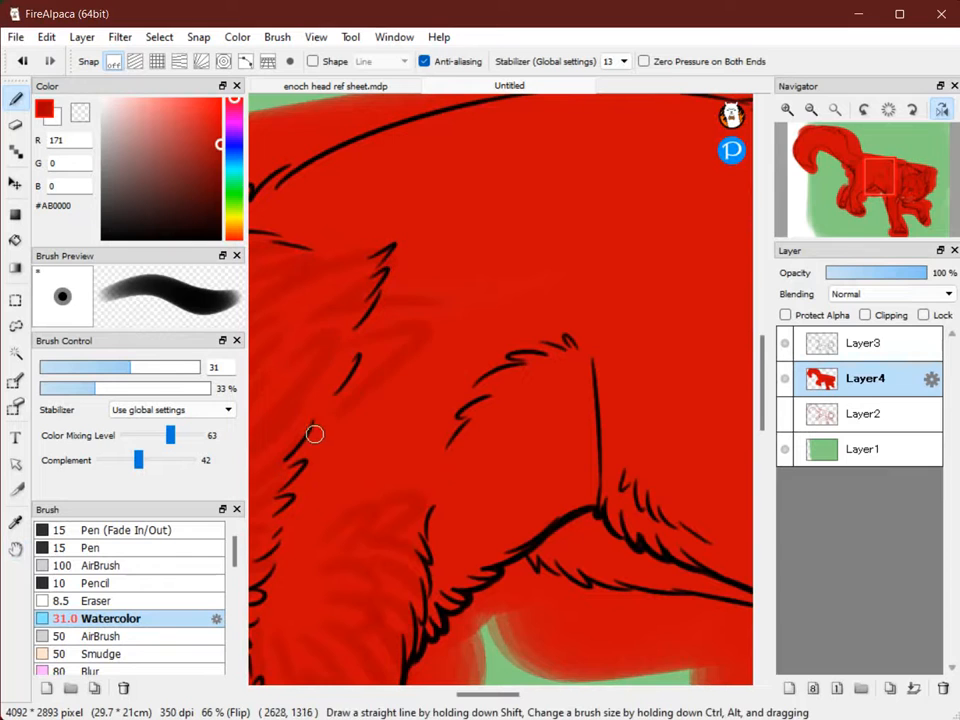
# Blend dark red fur strokes across the edge of the neck ruff into the shoulder of the standing front leg.
pyautogui.press('space')
pyautogui.moveTo(404, 460); pyautogui.dragTo(491, 360)
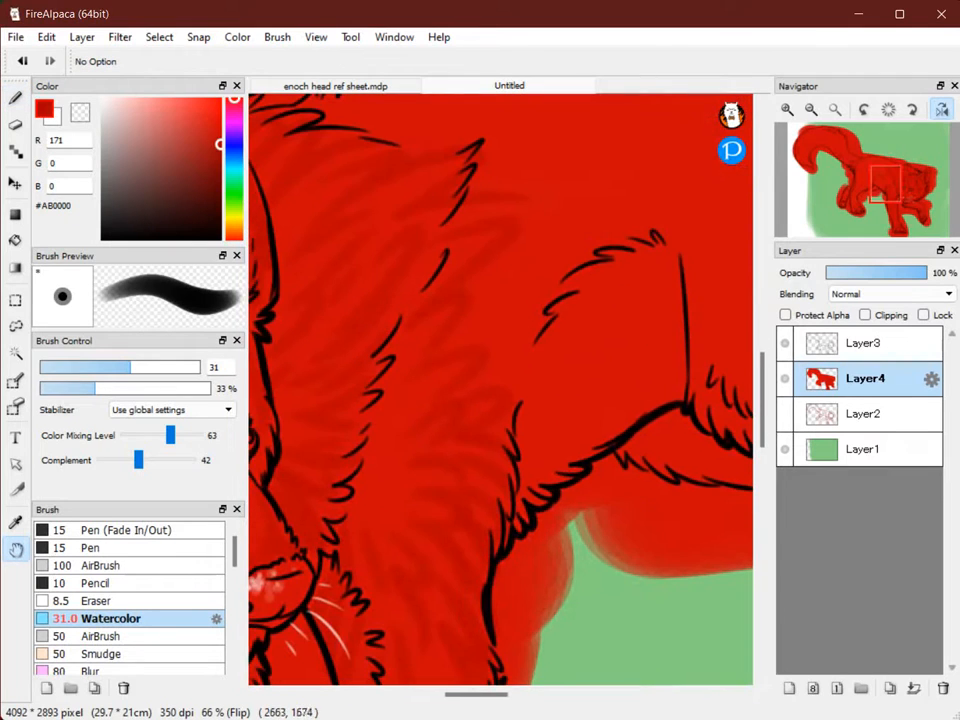
pyautogui.moveTo(347, 446); pyautogui.dragTo(518, 365)
pyautogui.moveTo(598, 192); pyautogui.dragTo(398, 293)
pyautogui.moveTo(495, 305); pyautogui.dragTo(359, 330)
pyautogui.moveTo(385, 405); pyautogui.dragTo(585, 348)
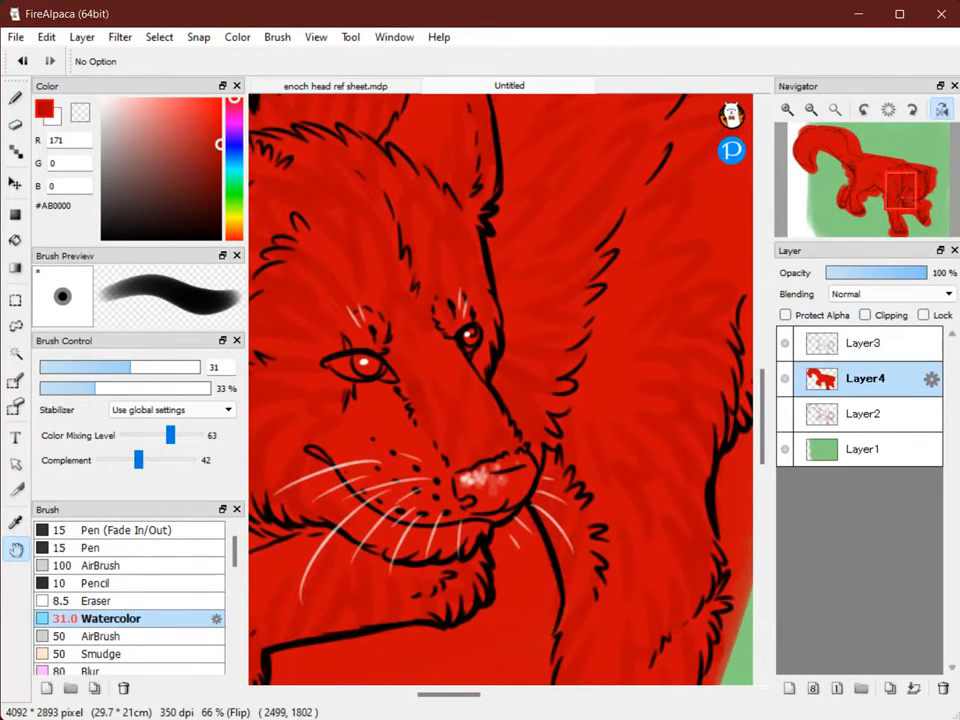
# Shade the side of the body between the standing front leg and the vertical flank line in dark red.
pyautogui.moveTo(625, 336); pyautogui.dragTo(413, 386)
pyautogui.moveTo(612, 142)
pyautogui.mouseDown()
pyautogui.moveTo(441, 260)
pyautogui.moveTo(460, 203)
pyautogui.mouseUp()
pyautogui.moveTo(528, 289)
pyautogui.mouseDown()
pyautogui.moveTo(471, 407)
pyautogui.moveTo(409, 420)
pyautogui.mouseUp()
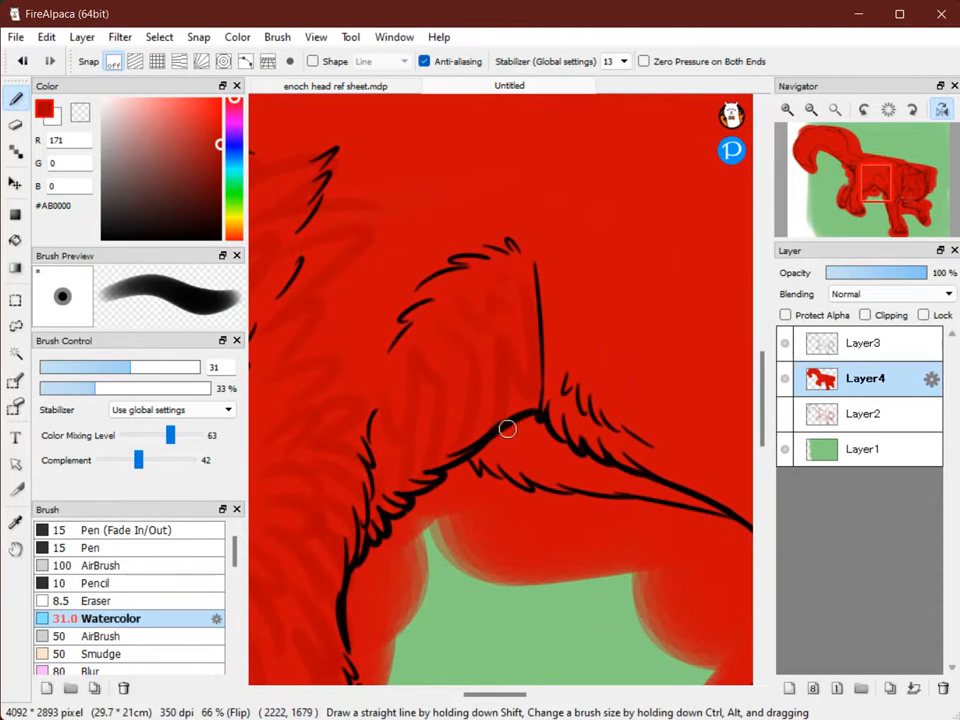
# Brush dark red fur strokes over the front of the thigh and down both hind legs to the paws.
pyautogui.moveTo(724, 497); pyautogui.dragTo(484, 447)
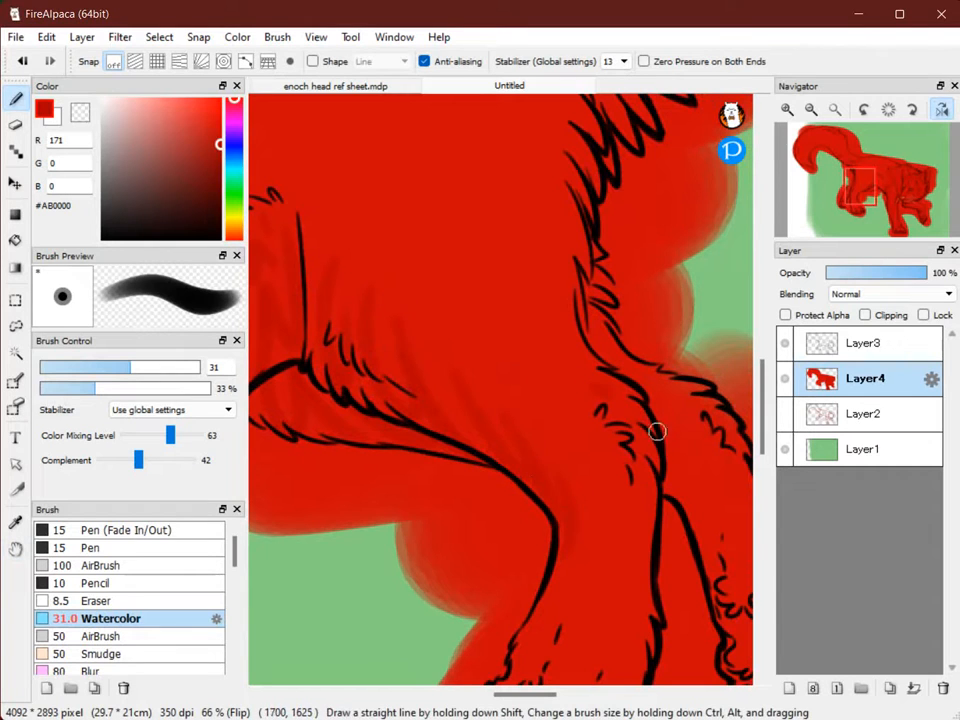
pyautogui.moveTo(615, 666); pyautogui.dragTo(639, 484)
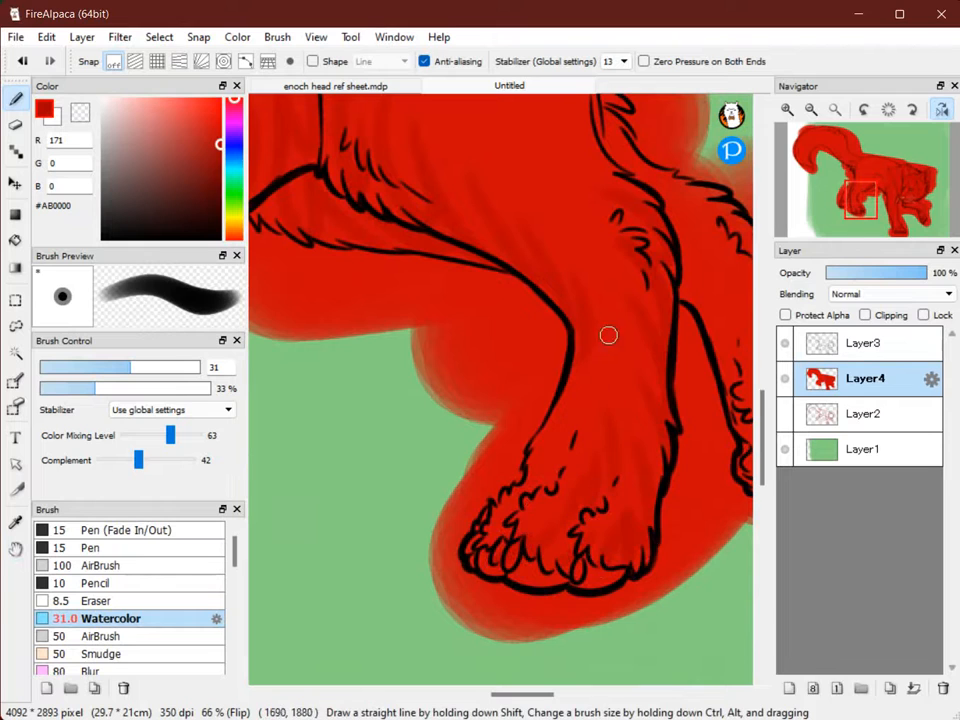
pyautogui.moveTo(532, 452); pyautogui.dragTo(652, 472)
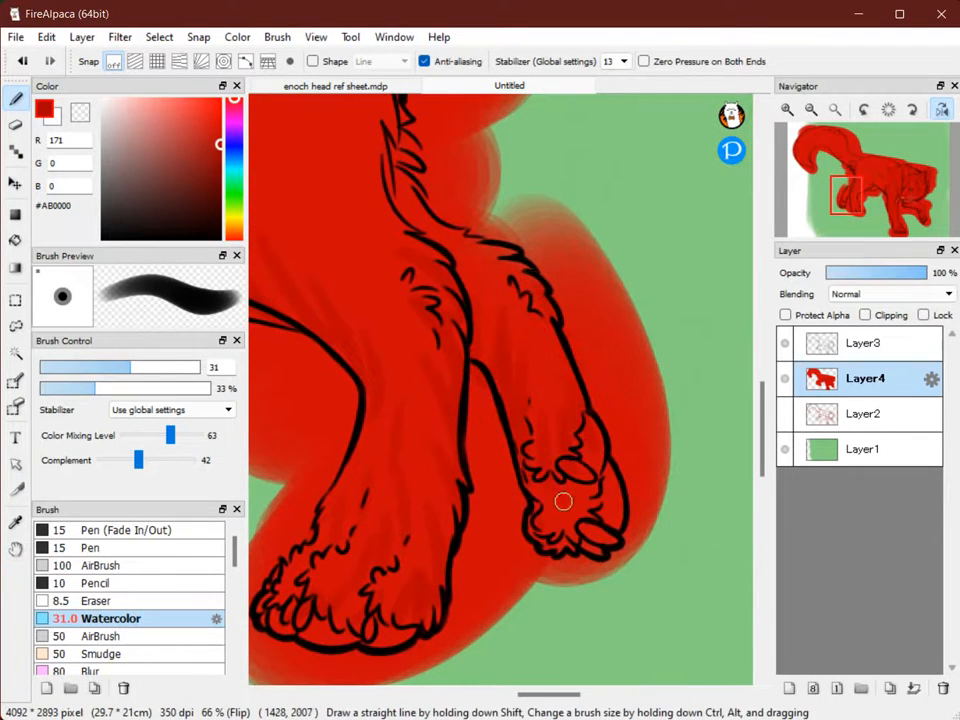
# Shade the rump and back of the thigh, and continue the dark red strokes across the flank toward the shoulder.
pyautogui.moveTo(463, 197); pyautogui.dragTo(656, 377)
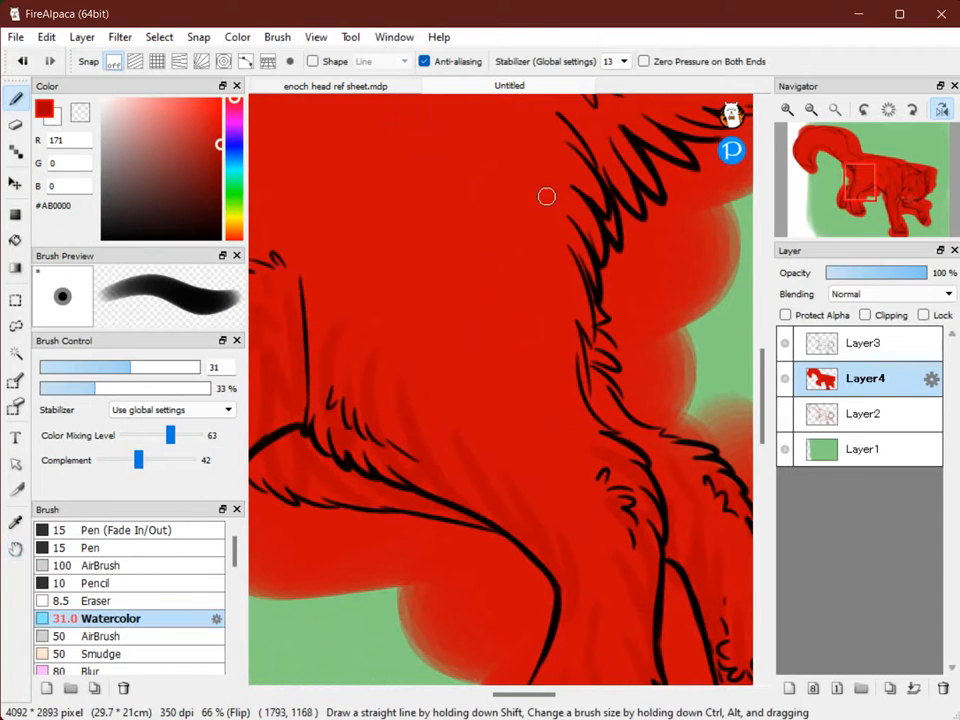
pyautogui.moveTo(570, 140); pyautogui.dragTo(512, 253)
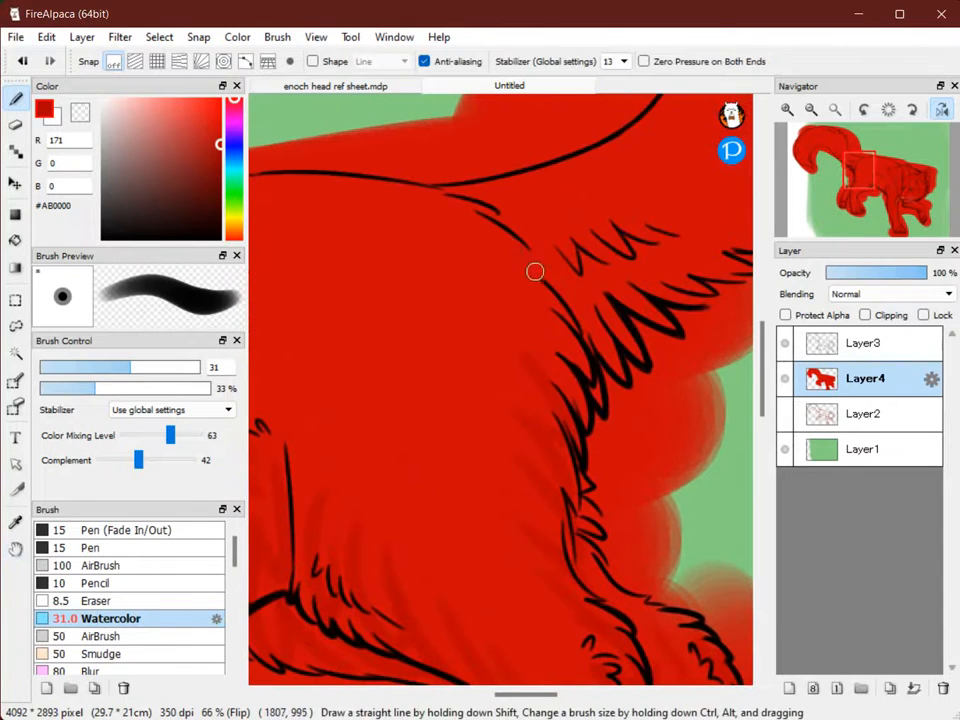
pyautogui.moveTo(433, 200); pyautogui.dragTo(526, 439)
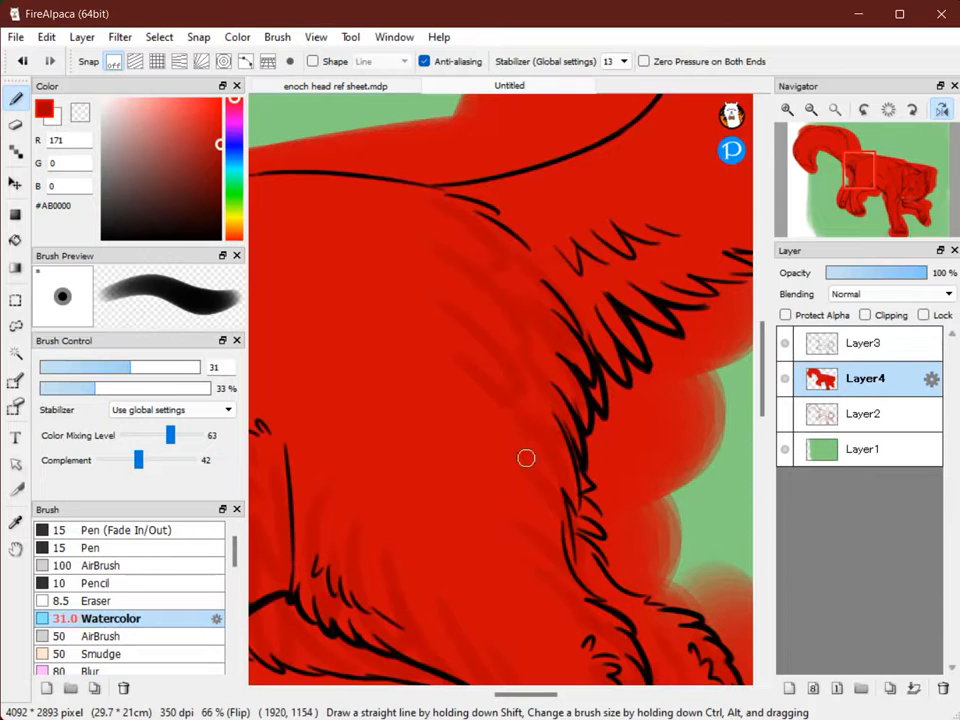
pyautogui.moveTo(511, 649); pyautogui.dragTo(591, 559)
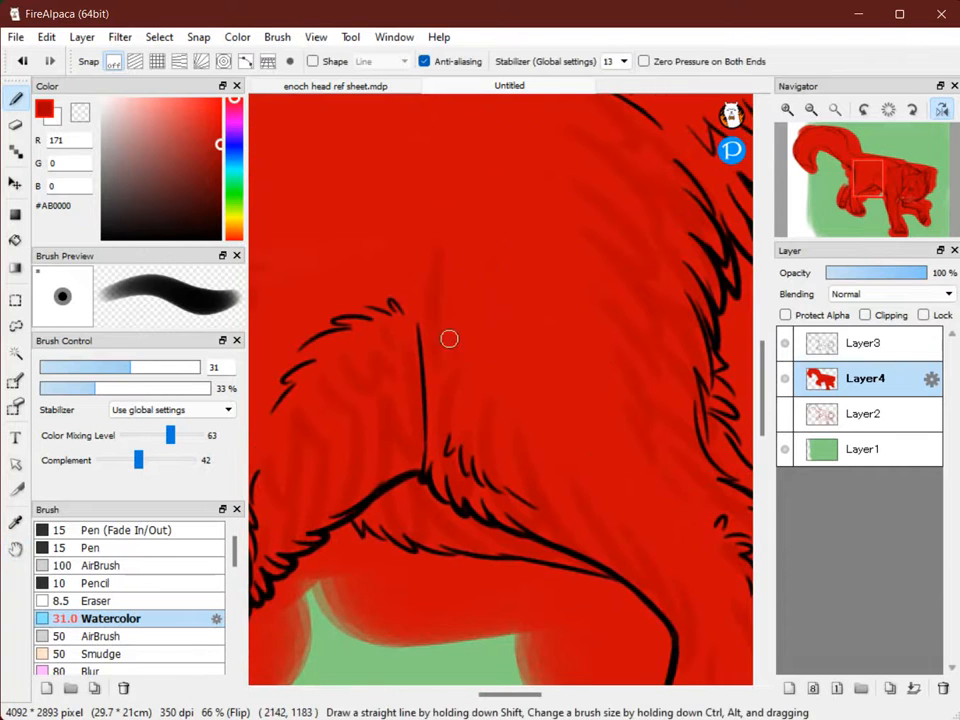
pyautogui.moveTo(379, 215); pyautogui.dragTo(489, 285)
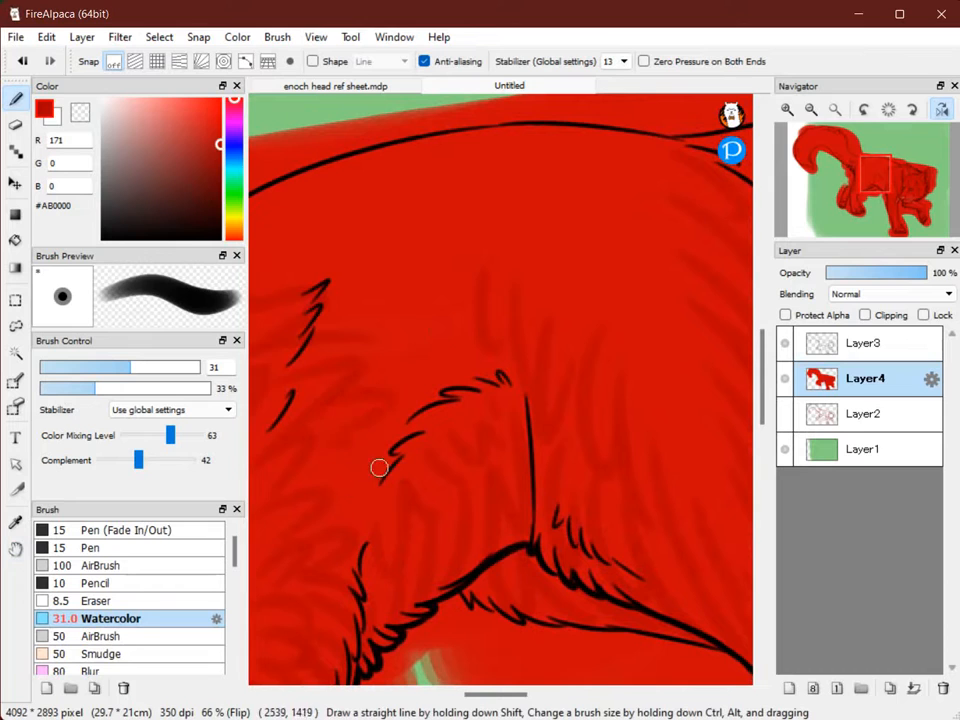
# Brush dark red fur shading onto the base of the tail and along its lower edge.
pyautogui.moveTo(676, 264)
pyautogui.mouseDown()
pyautogui.moveTo(352, 425)
pyautogui.moveTo(322, 457)
pyautogui.mouseUp()
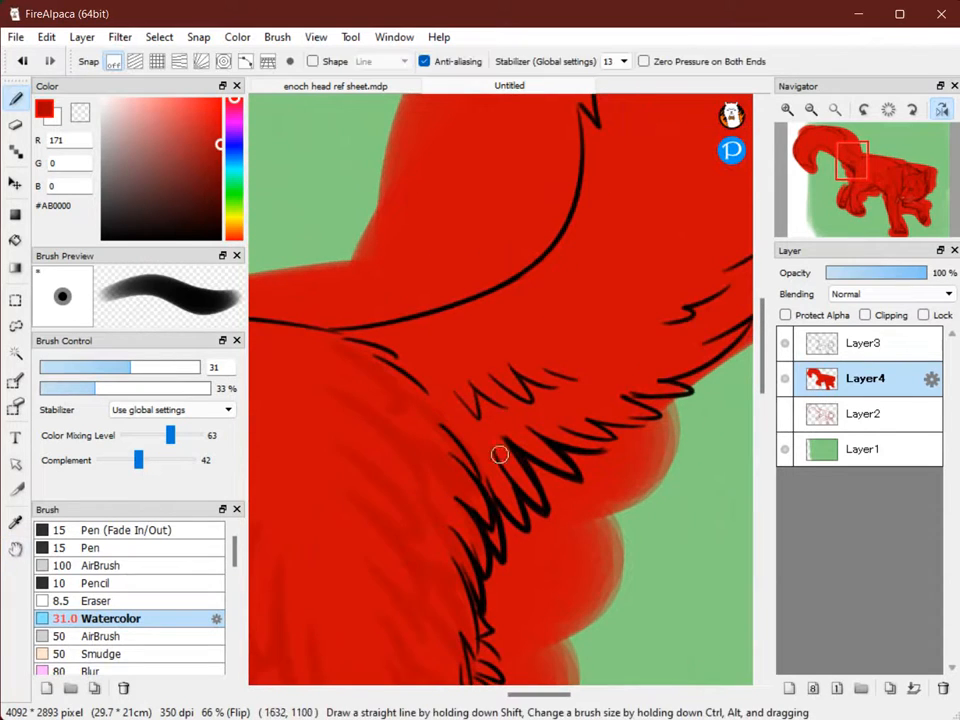
pyautogui.moveTo(711, 270); pyautogui.dragTo(617, 431)
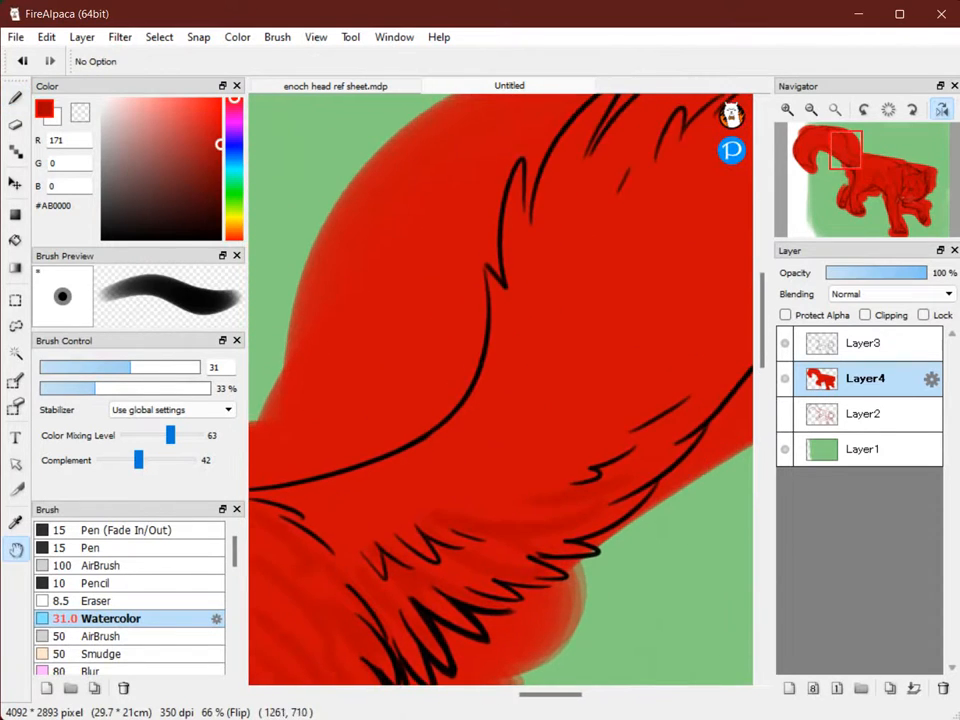
pyautogui.moveTo(602, 368); pyautogui.dragTo(477, 389)
pyautogui.moveTo(672, 330)
pyautogui.mouseDown()
pyautogui.moveTo(482, 373)
pyautogui.moveTo(229, 478)
pyautogui.mouseUp()
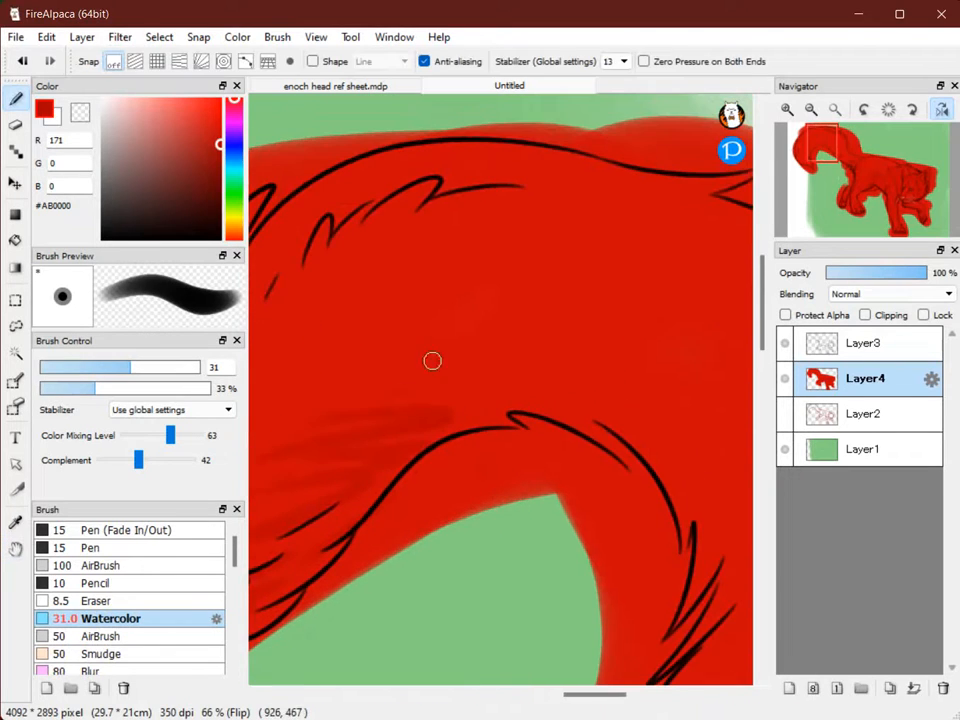
# Shade the tail tip, the outer curve and the middle of the tail with long dark red strokes.
pyautogui.moveTo(590, 372); pyautogui.dragTo(392, 254)
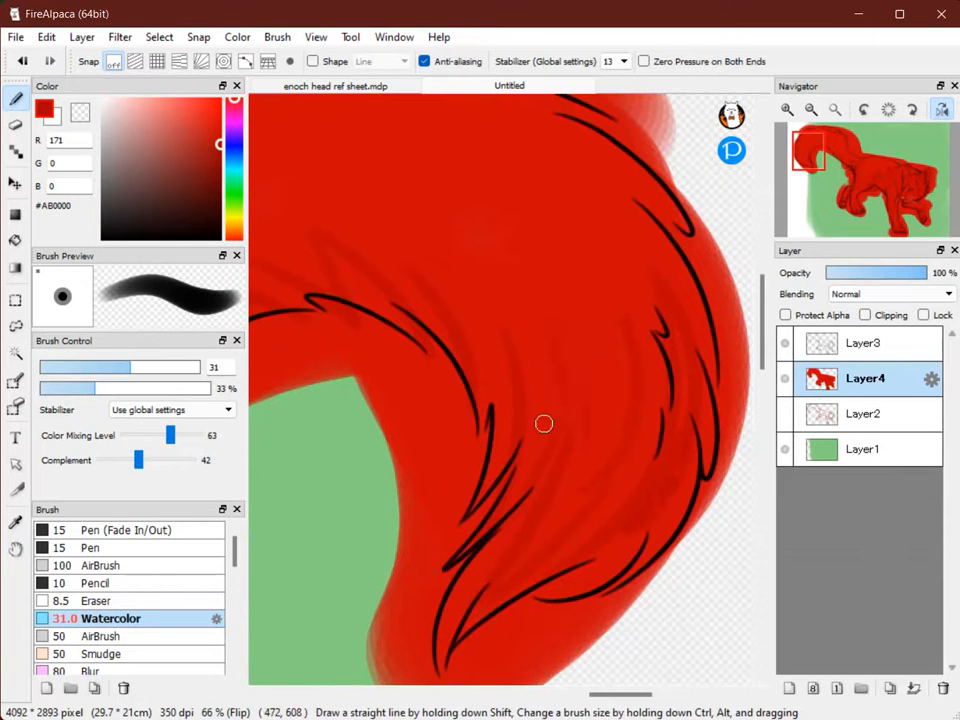
pyautogui.moveTo(430, 219)
pyautogui.mouseDown()
pyautogui.moveTo(565, 278)
pyautogui.moveTo(646, 353)
pyautogui.moveTo(490, 329)
pyautogui.mouseUp()
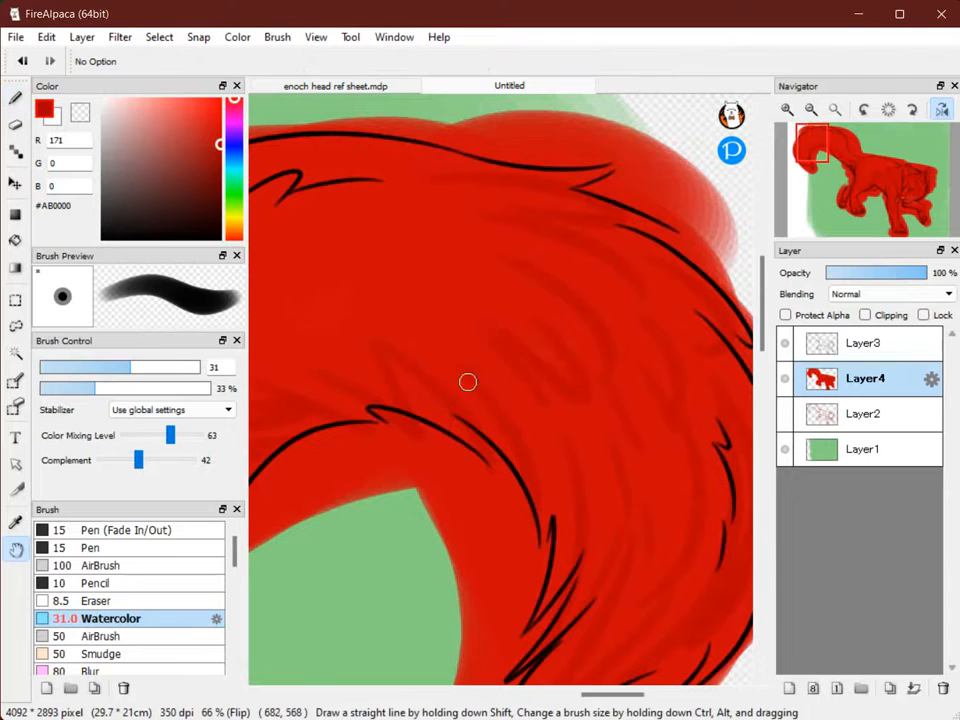
pyautogui.moveTo(467, 381); pyautogui.dragTo(655, 424)
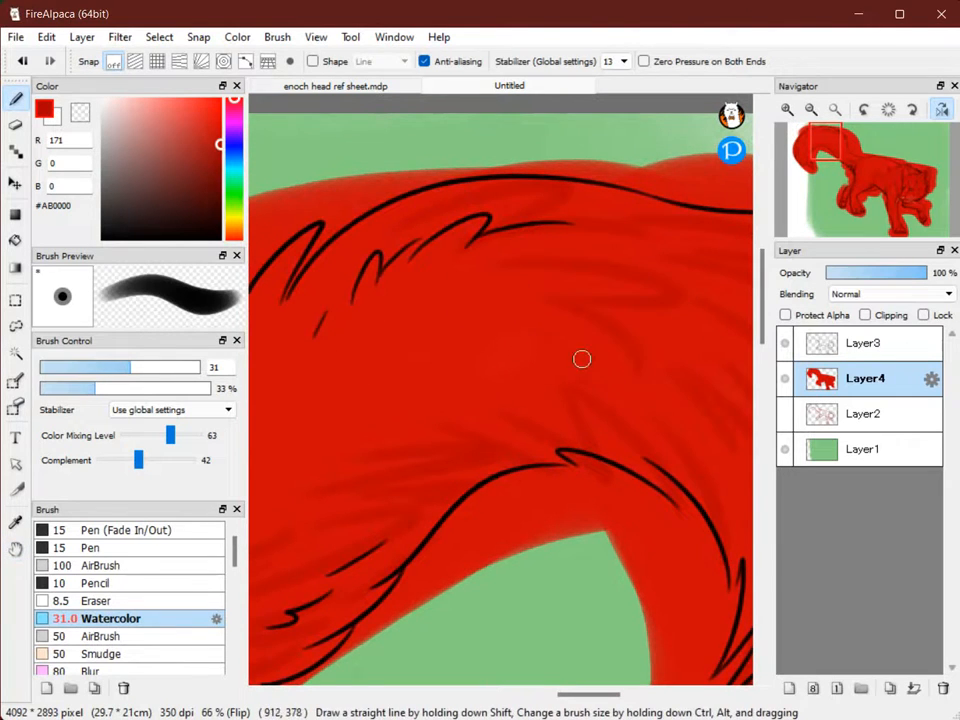
pyautogui.moveTo(536, 332); pyautogui.dragTo(669, 287)
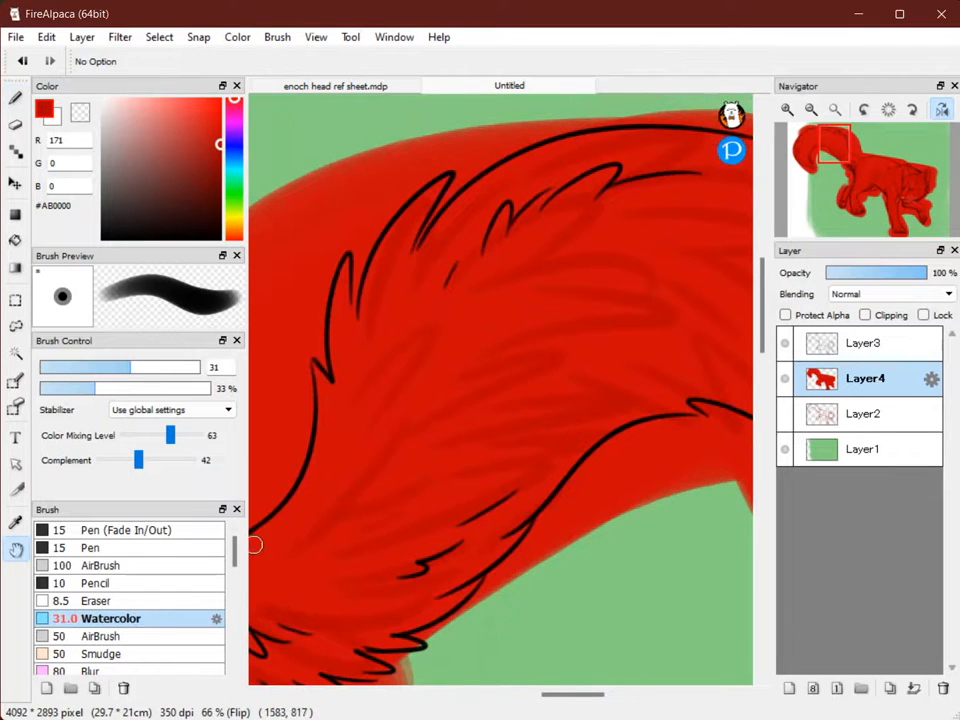
pyautogui.moveTo(253, 544); pyautogui.dragTo(407, 377)
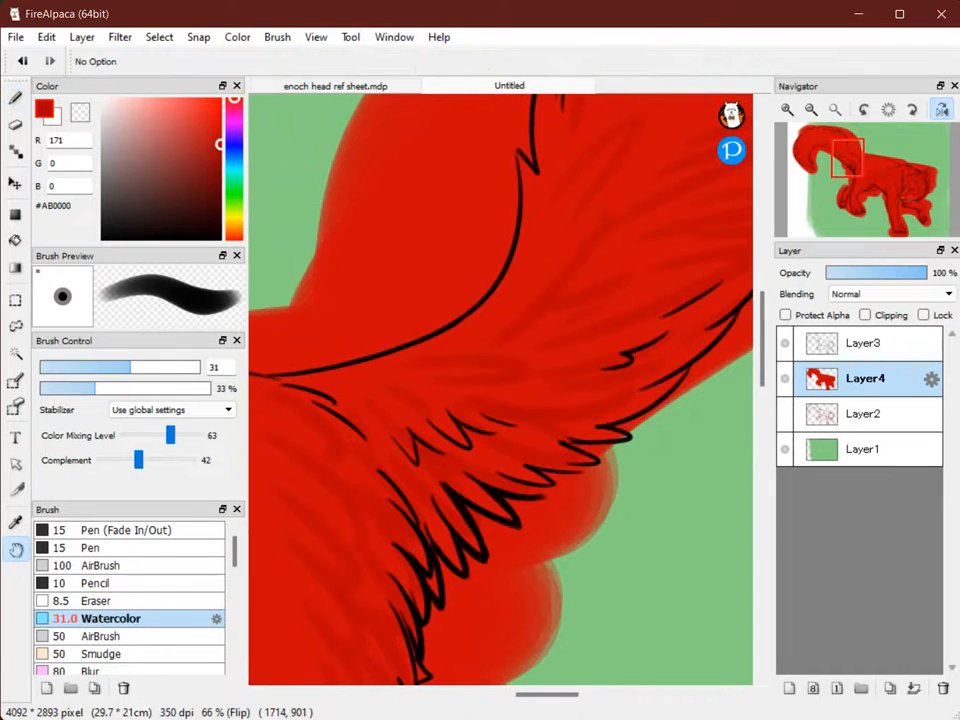
# Add more dark red fur strokes where the tail joins the body and over the upper haunch.
pyautogui.moveTo(259, 371); pyautogui.dragTo(709, 221)
pyautogui.moveTo(265, 480); pyautogui.dragTo(750, 290)
pyautogui.moveTo(495, 361); pyautogui.dragTo(597, 229)
pyautogui.moveTo(545, 264); pyautogui.dragTo(240, 420)
pyautogui.moveTo(740, 112); pyautogui.dragTo(229, 262)
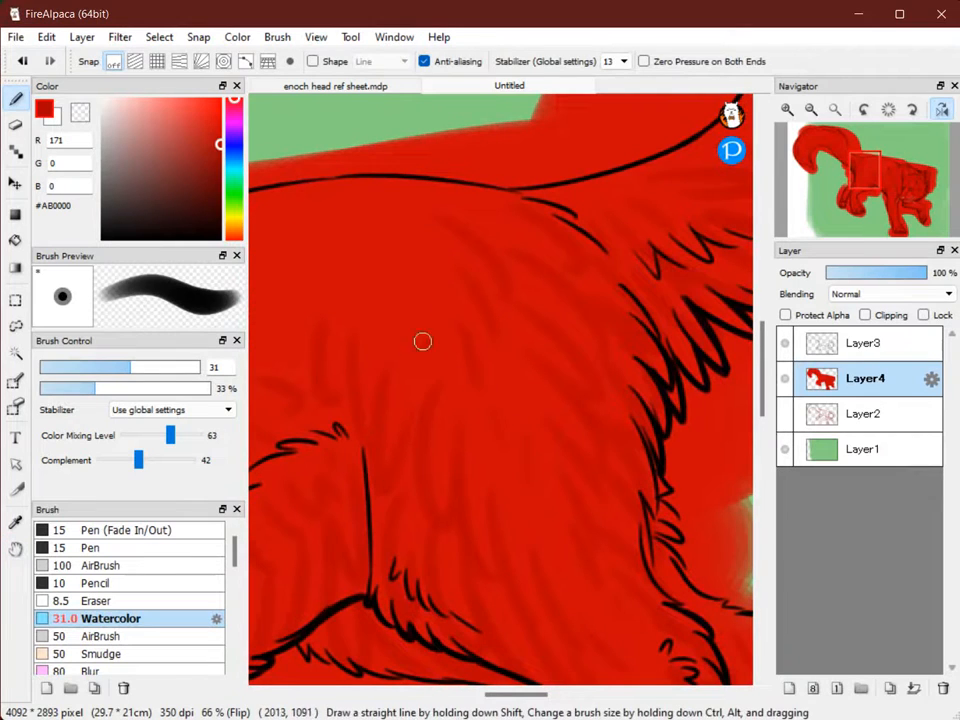
# Check the fur shading on the head and across the whole drawing.
pyautogui.moveTo(422, 341); pyautogui.dragTo(750, 297)
pyautogui.moveTo(479, 379); pyautogui.dragTo(715, 242)
pyautogui.moveTo(306, 377); pyautogui.dragTo(366, 311)
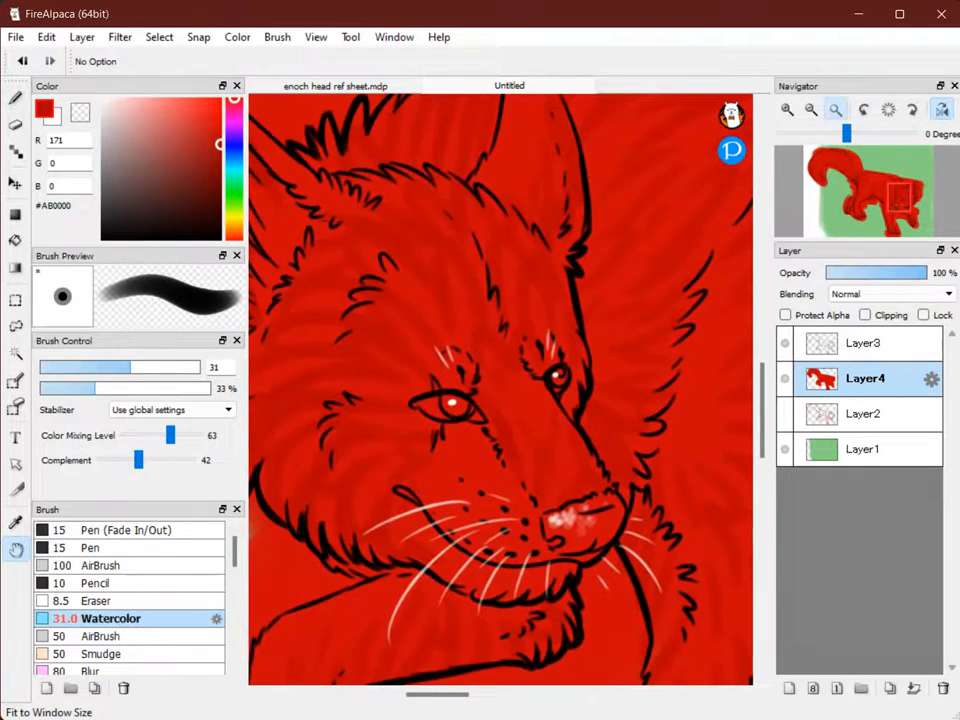
pyautogui.click(941, 109)
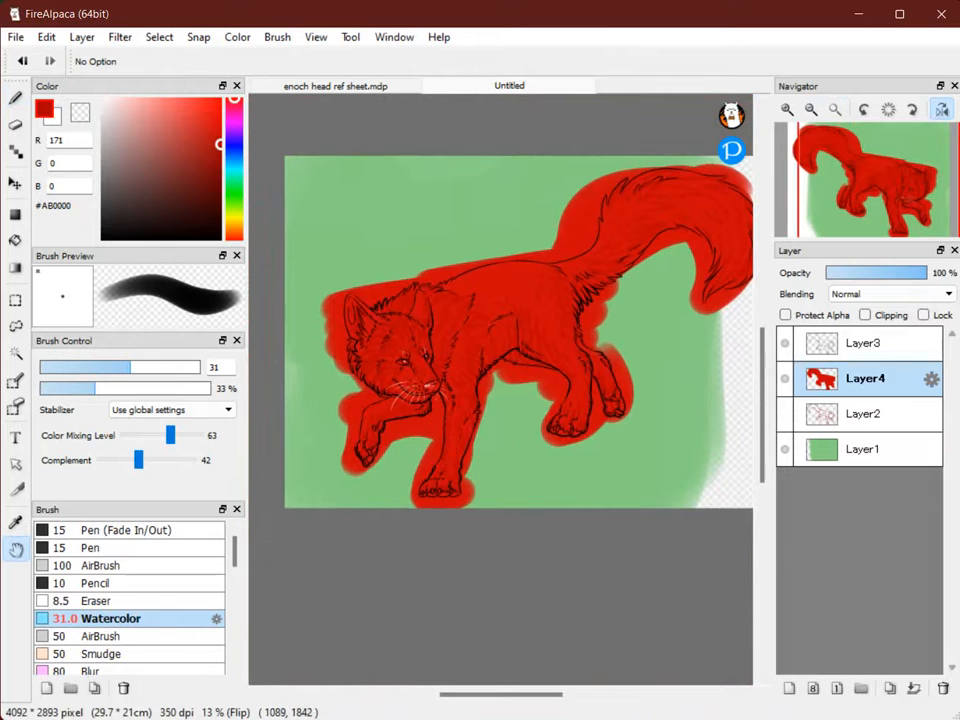
pyautogui.click(787, 109)
pyautogui.click(787, 109)
pyautogui.moveTo(290, 280); pyautogui.dragTo(680, 400)
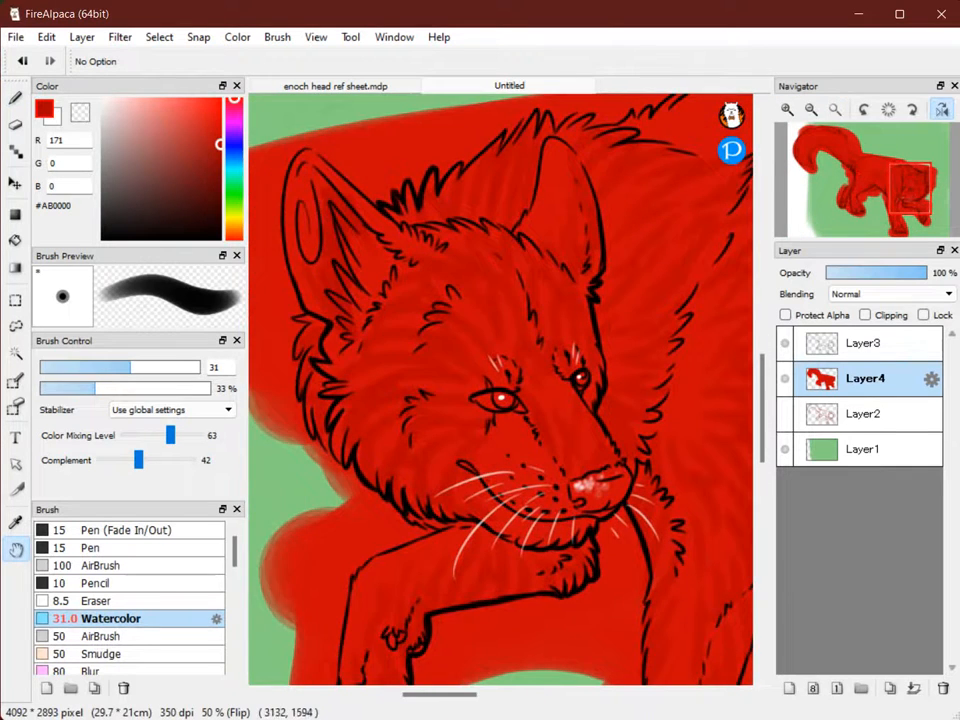
# Sample the mid red #CB0808 from the face and set the Watercolor brush to size 49 at 6% opacity.
pyautogui.moveTo(520, 380); pyautogui.dragTo(432, 330)
pyautogui.rightClick(419, 410)
pyautogui.moveTo(419, 410); pyautogui.dragTo(447, 421)
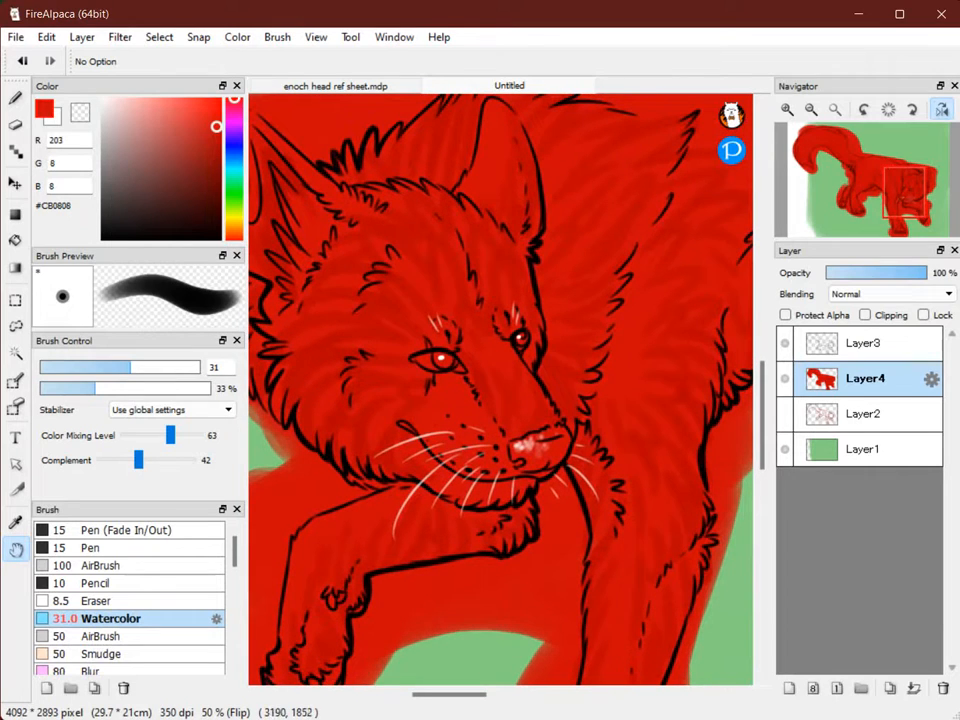
pyautogui.moveTo(95, 388); pyautogui.dragTo(49, 388)
pyautogui.moveTo(131, 367); pyautogui.dragTo(155, 367)
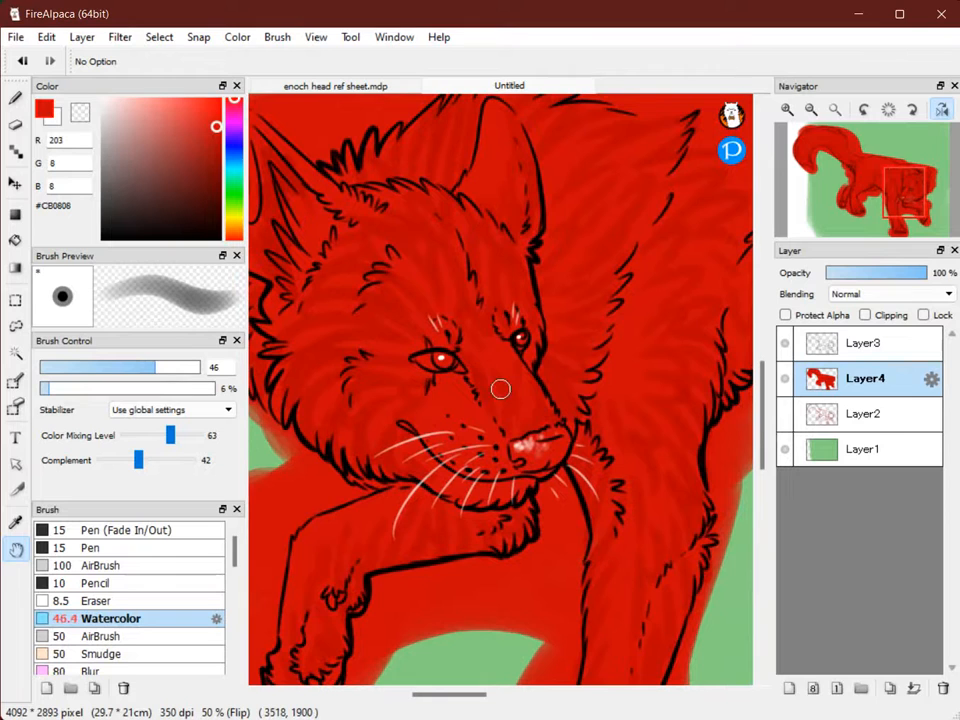
pyautogui.moveTo(500, 389); pyautogui.dragTo(476, 357)
pyautogui.moveTo(155, 367); pyautogui.dragTo(160, 367)
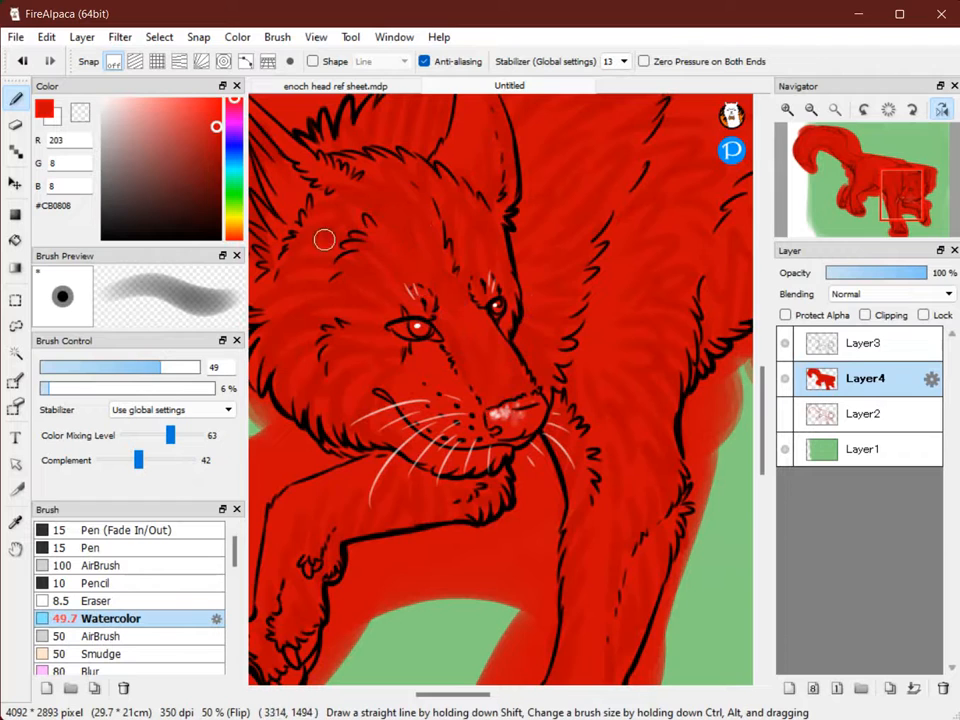
# Soften the dark fur strokes on the forehead, cheek, ear and muzzle with faint mid-red brushwork.
pyautogui.press('space')
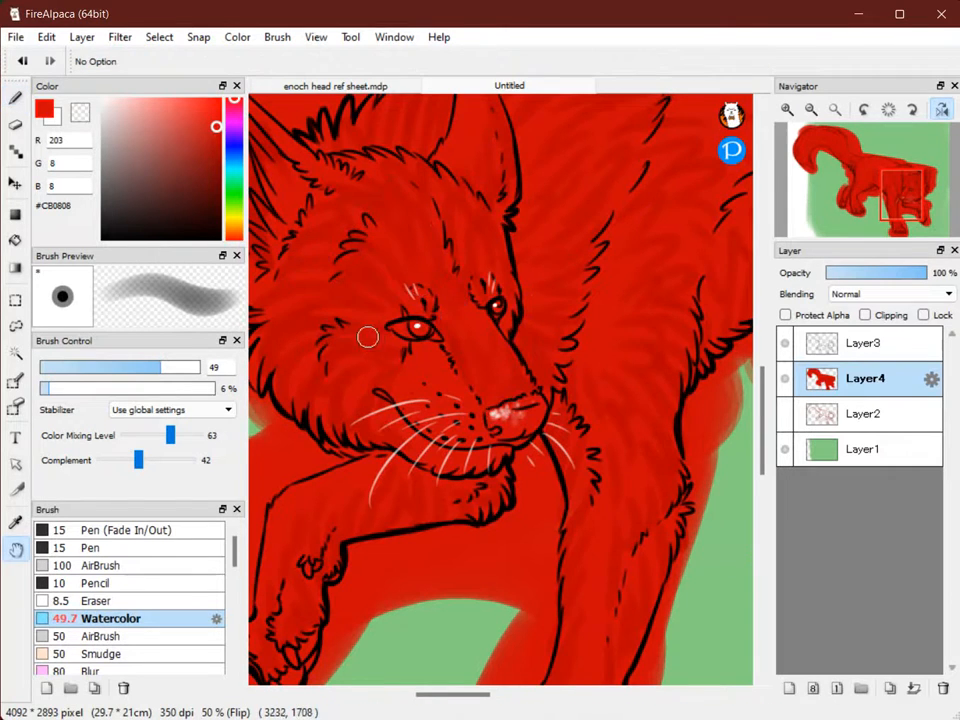
pyautogui.moveTo(366, 334); pyautogui.dragTo(470, 279)
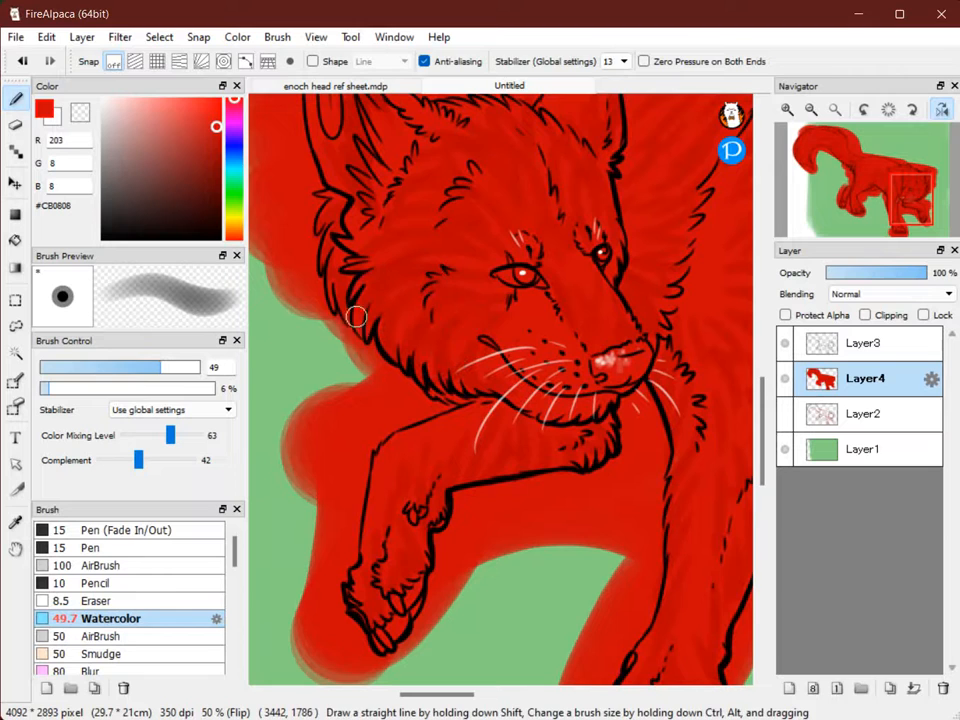
pyautogui.press('space')
pyautogui.moveTo(474, 367); pyautogui.dragTo(408, 320)
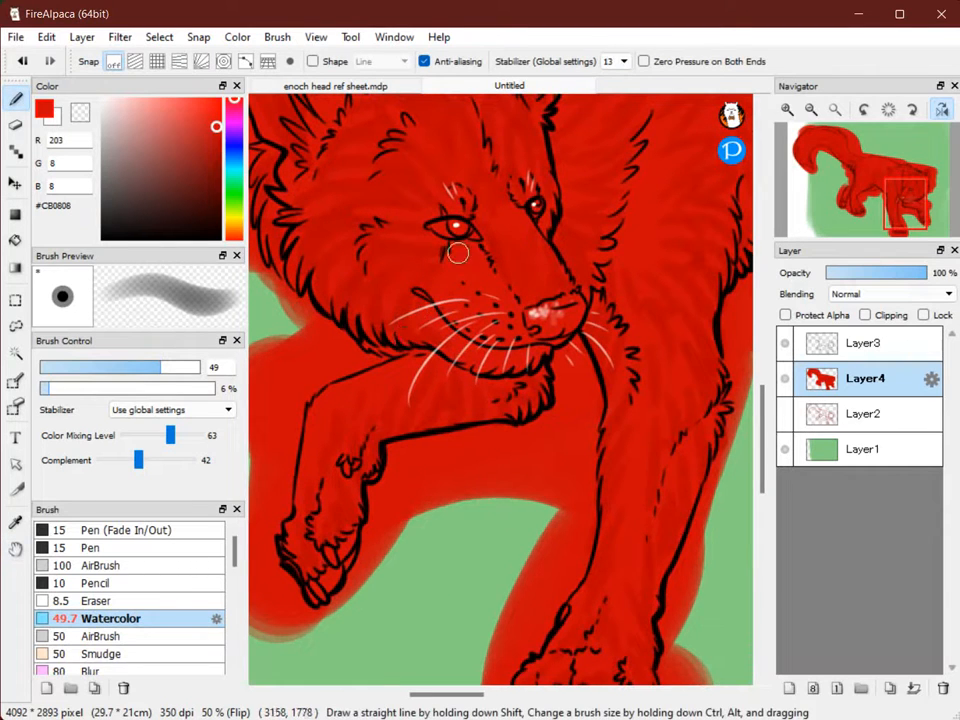
pyautogui.press('space')
pyautogui.moveTo(490, 250); pyautogui.dragTo(555, 364)
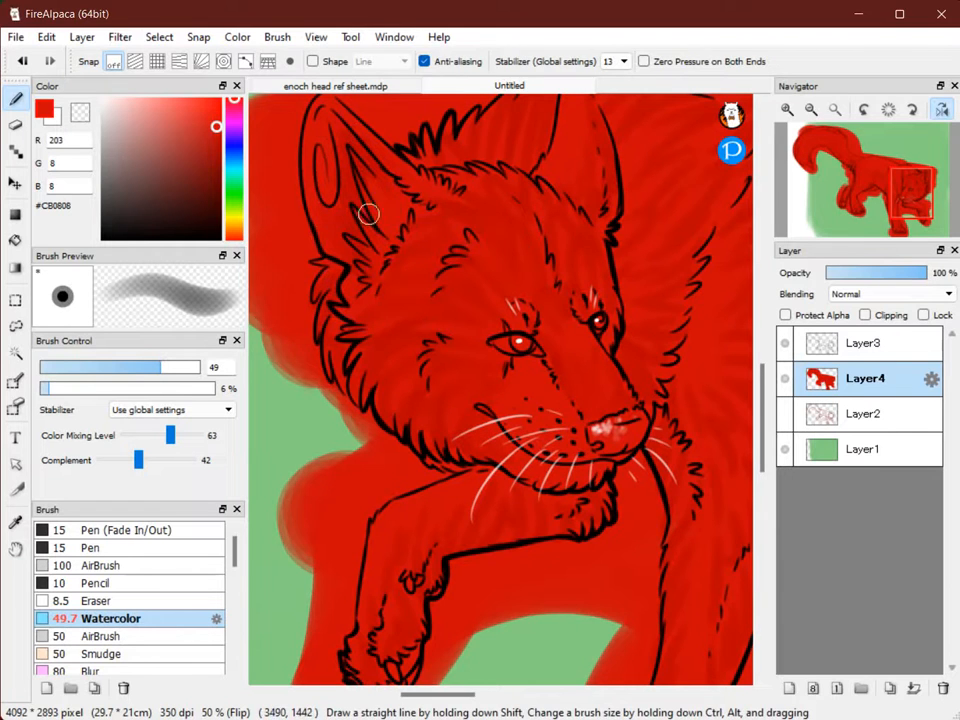
pyautogui.press('space')
pyautogui.moveTo(533, 287); pyautogui.dragTo(480, 115)
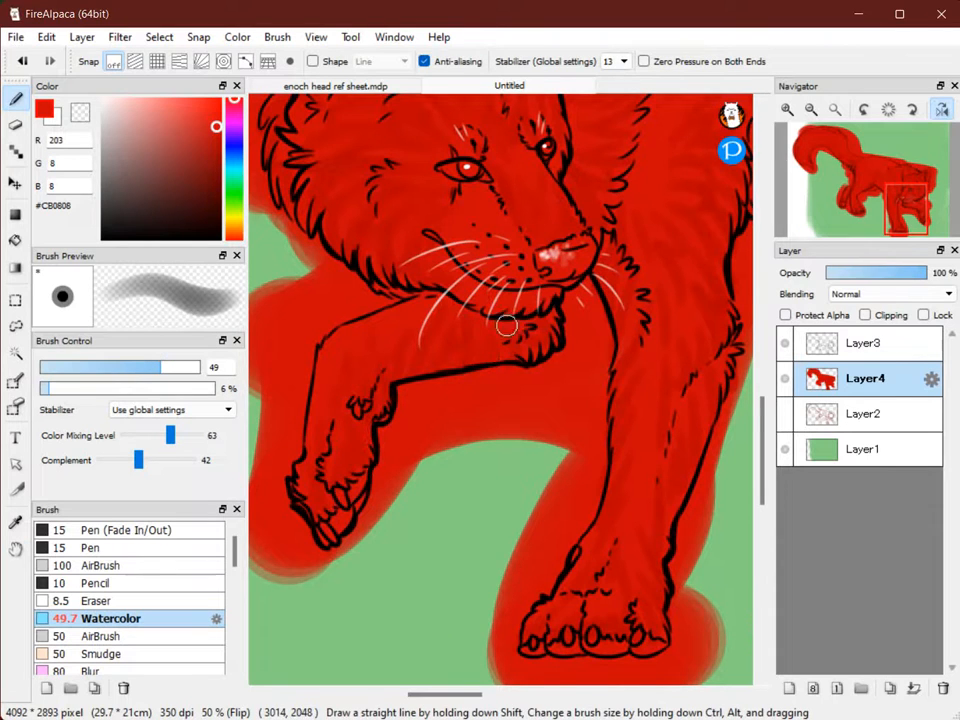
# Blend the fur shading on the throat and both front legs with the faint mid red.
pyautogui.press('space')
pyautogui.moveTo(454, 315); pyautogui.dragTo(354, 240)
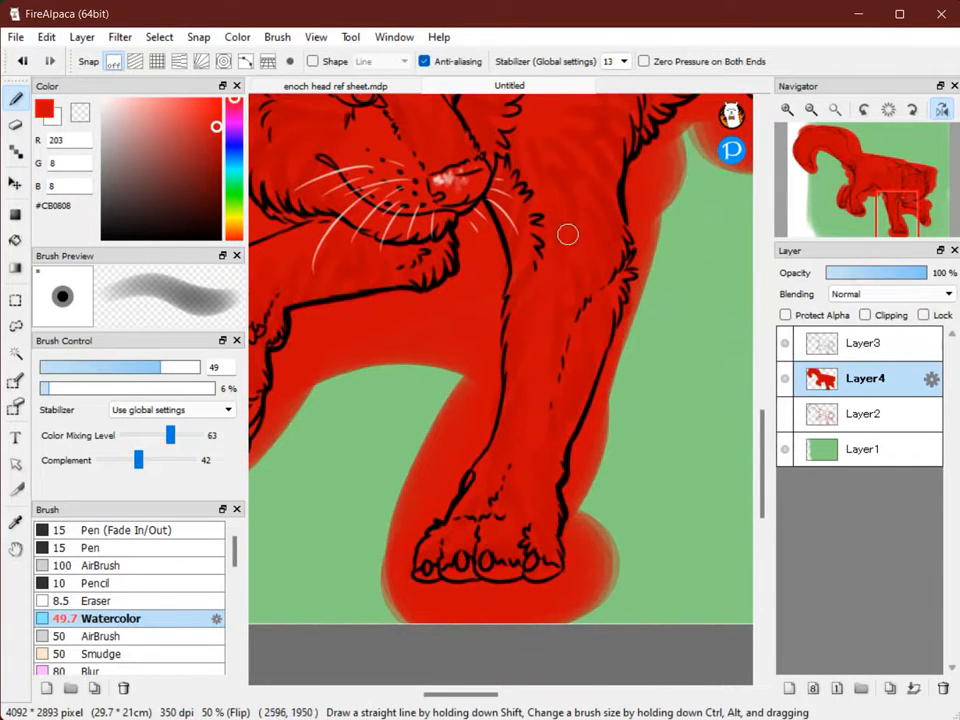
pyautogui.press('space')
pyautogui.moveTo(510, 141); pyautogui.dragTo(555, 302)
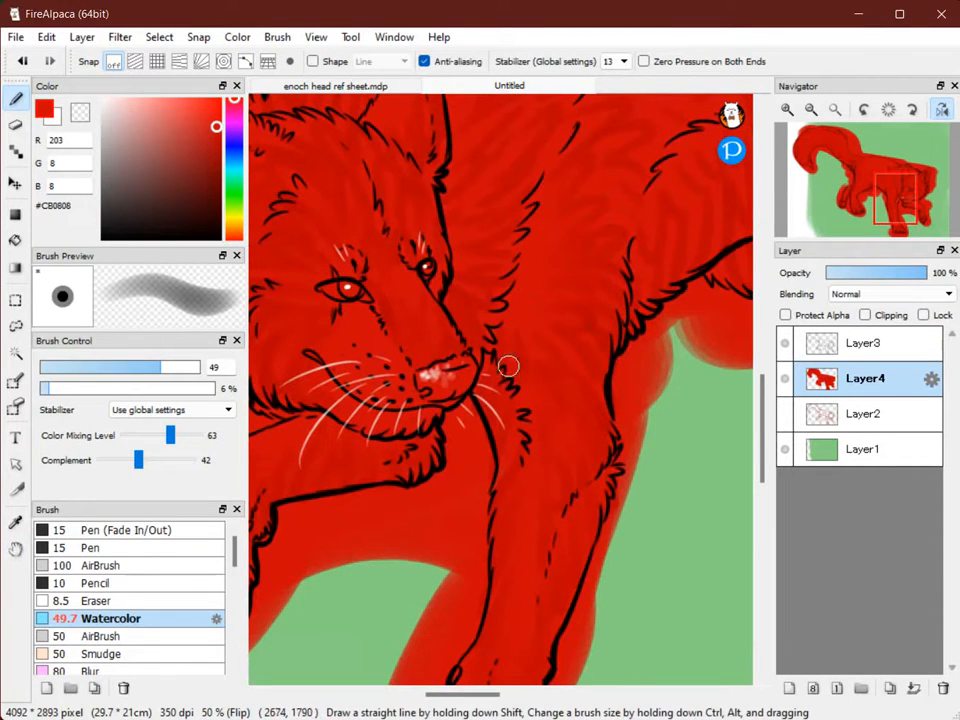
# Blend the fur strokes on the chest, neck ruff and shoulder into the red base.
pyautogui.press('space')
pyautogui.moveTo(485, 290); pyautogui.dragTo(504, 412)
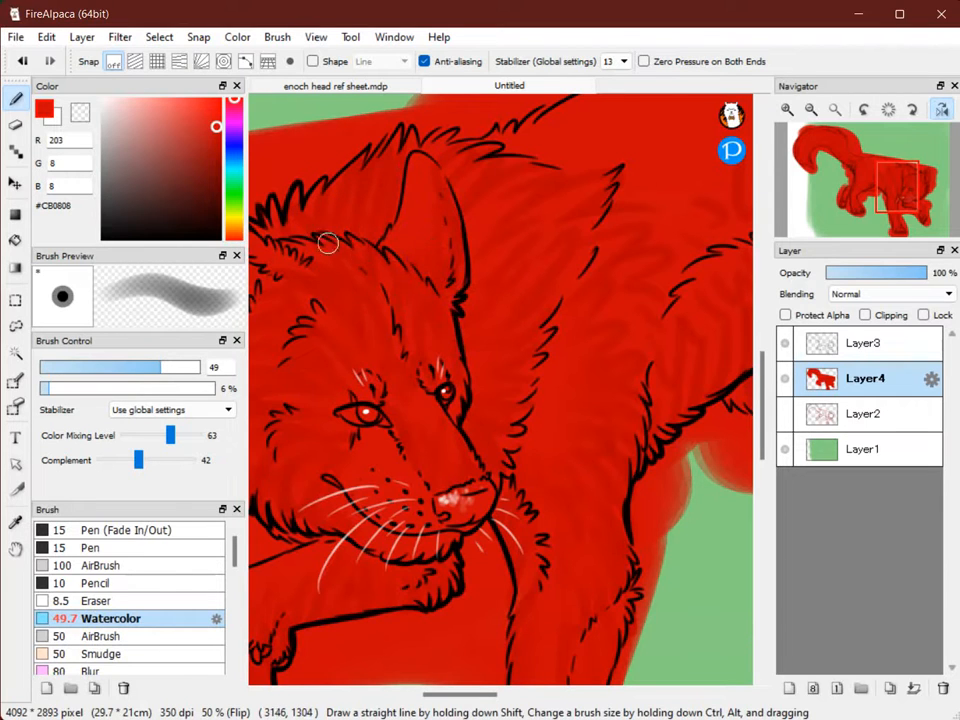
pyautogui.press('space')
pyautogui.moveTo(499, 221); pyautogui.dragTo(428, 245)
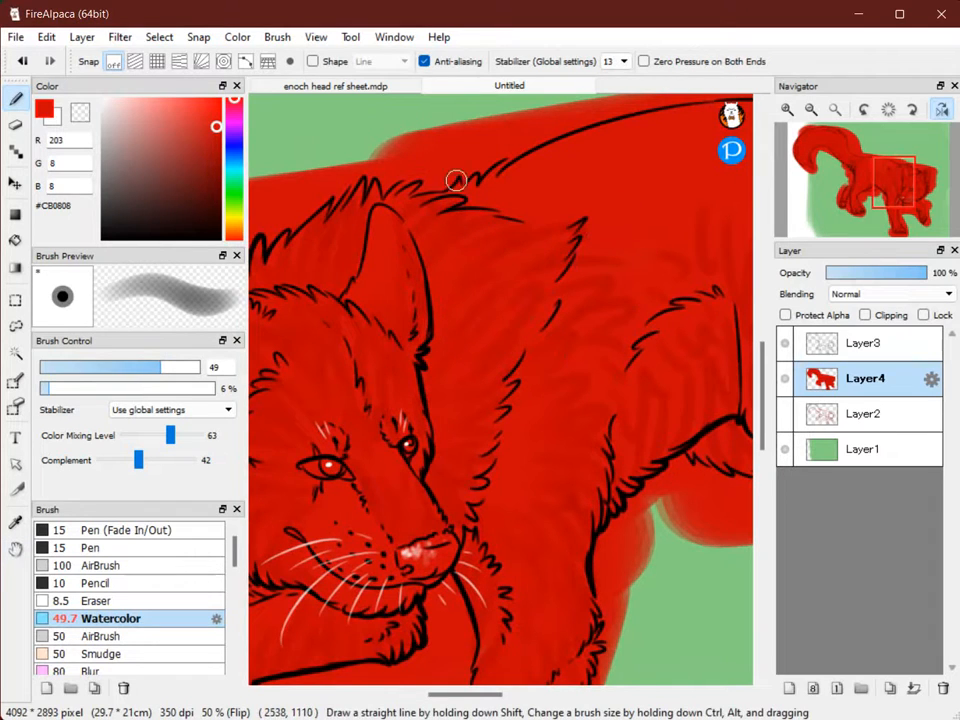
pyautogui.press('space')
pyautogui.moveTo(456, 180); pyautogui.dragTo(386, 95)
# Enlarge the Watercolor brush to size 77 and smooth the fur shading over the flank, belly and haunch.
pyautogui.press(']')
pyautogui.press(']')
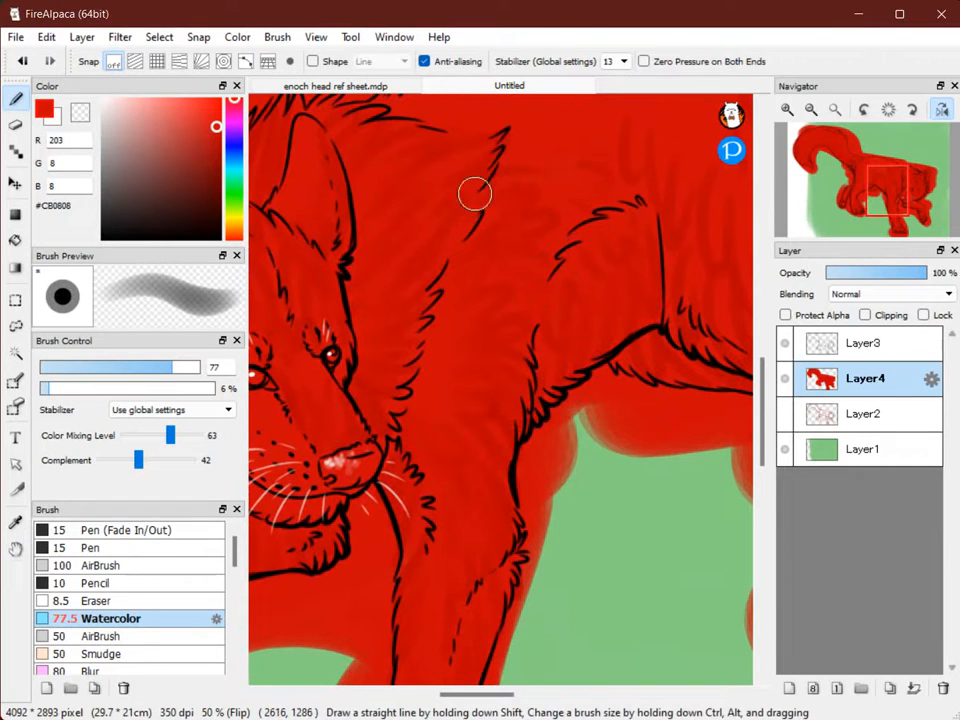
pyautogui.press('space')
pyautogui.moveTo(524, 162); pyautogui.dragTo(419, 307)
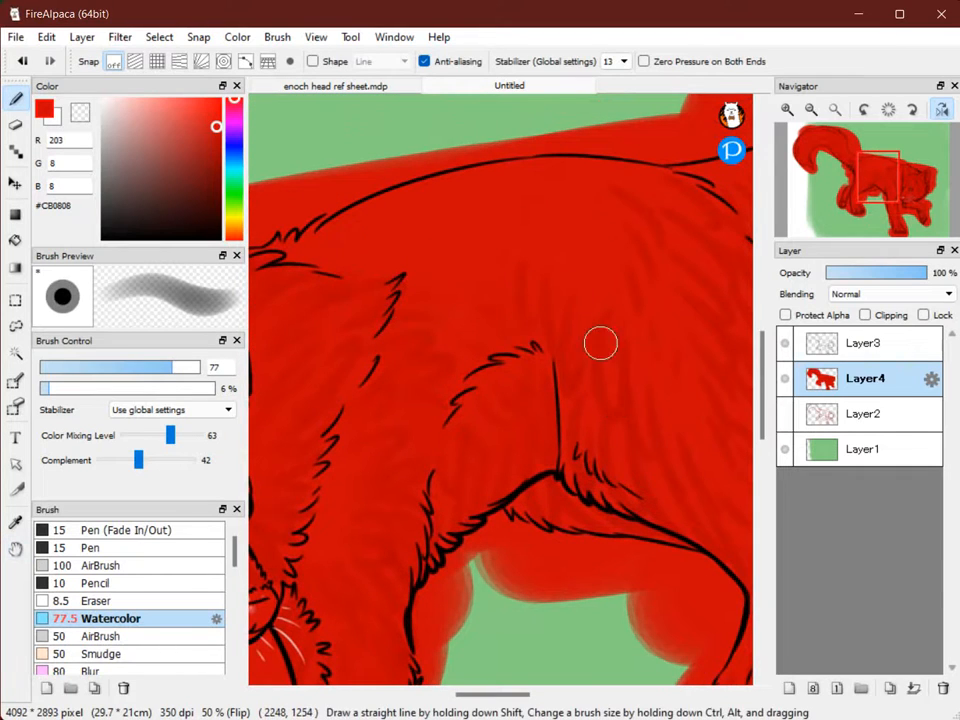
pyautogui.press('space')
pyautogui.moveTo(553, 461); pyautogui.dragTo(423, 391)
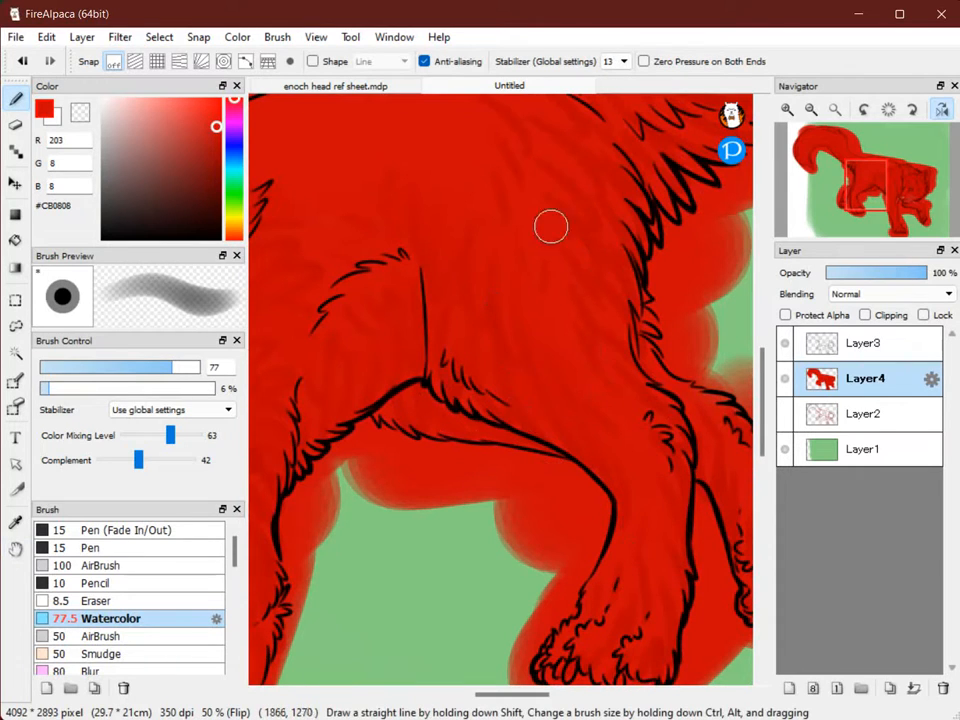
pyautogui.press('space')
pyautogui.moveTo(538, 163); pyautogui.dragTo(565, 263)
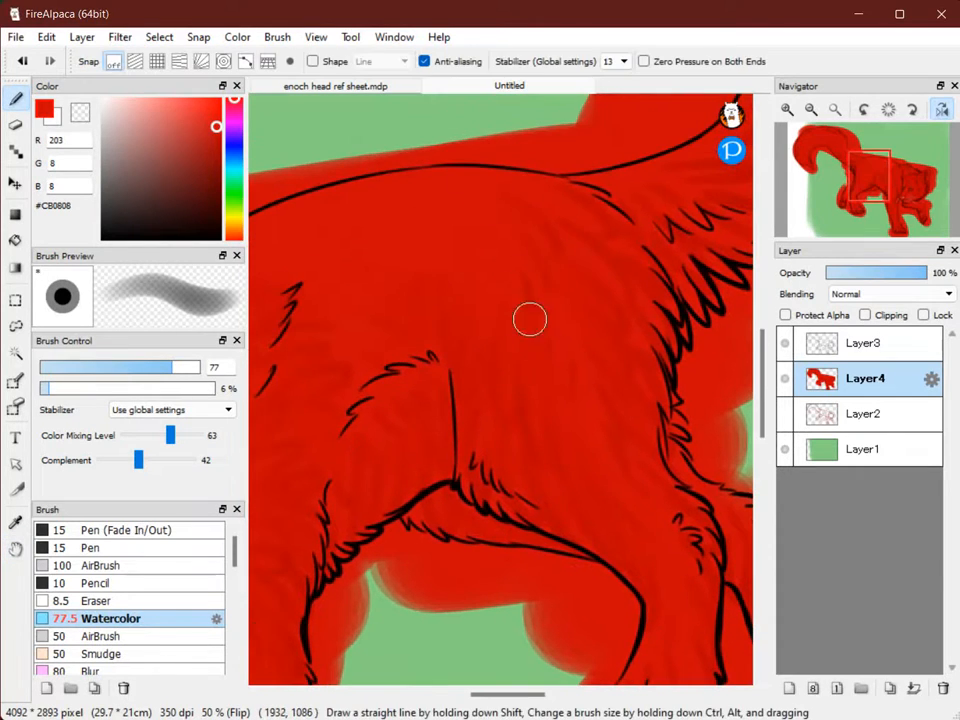
pyautogui.press('space')
pyautogui.moveTo(594, 257); pyautogui.dragTo(504, 217)
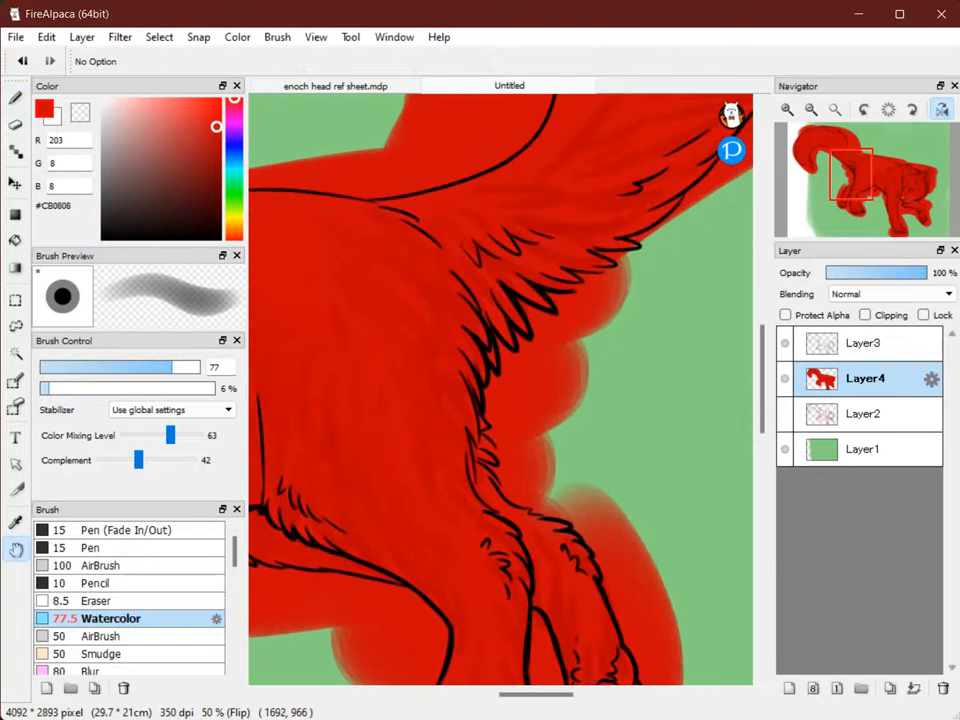
# Soften the dark fur strokes along the tail from its base to the tip with the size 77 brush.
pyautogui.press('space')
pyautogui.moveTo(448, 176); pyautogui.dragTo(330, 170)
pyautogui.moveTo(596, 120); pyautogui.dragTo(540, 317)
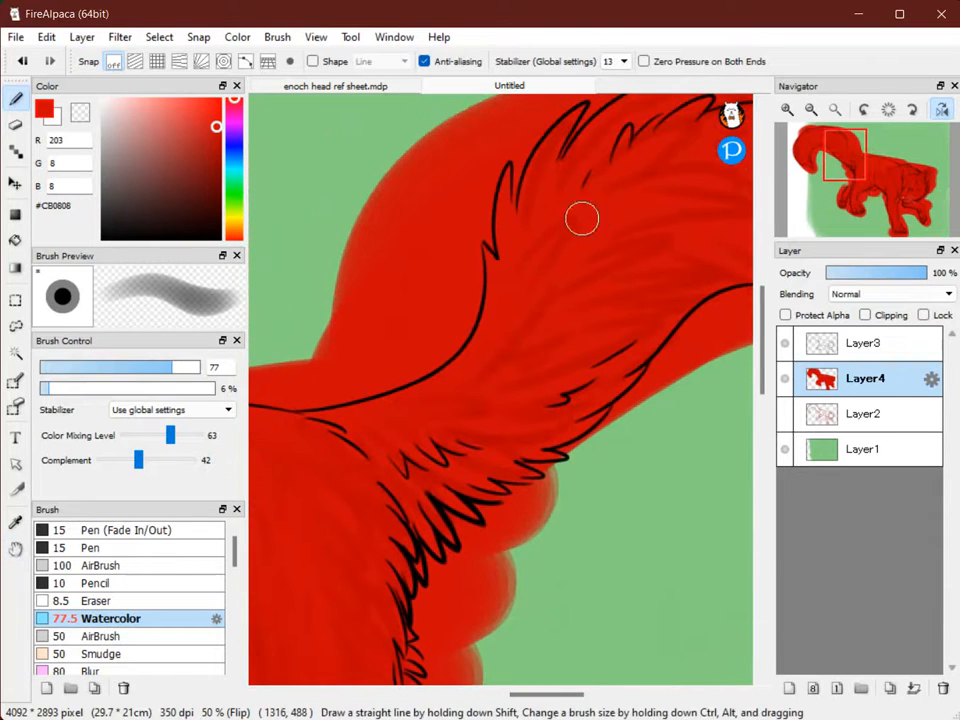
pyautogui.press('space')
pyautogui.moveTo(514, 261); pyautogui.dragTo(374, 311)
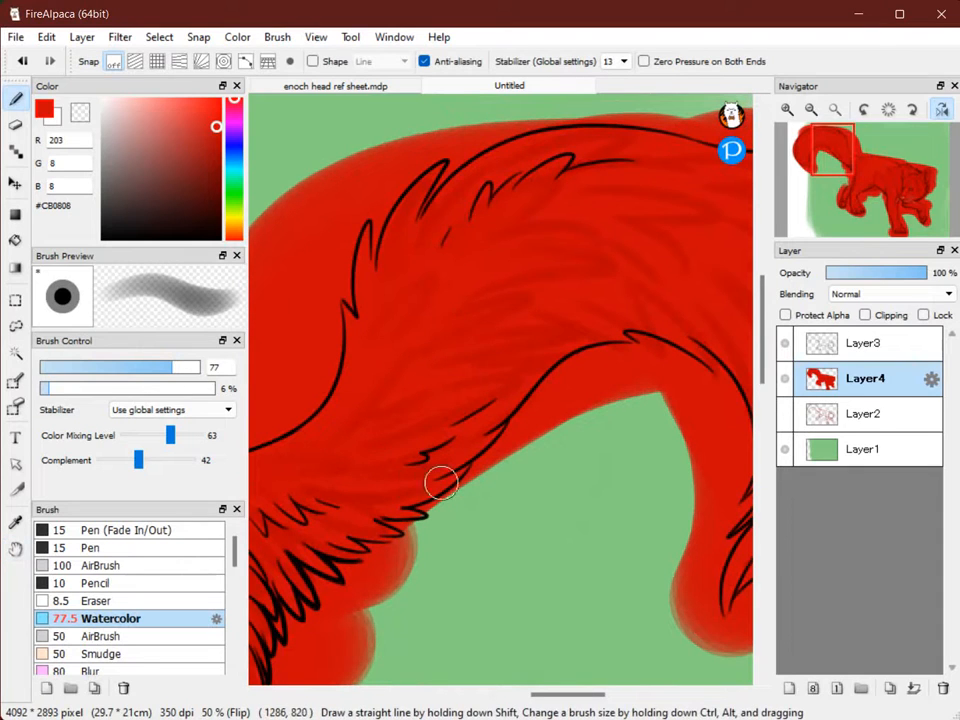
pyautogui.press('space')
pyautogui.moveTo(579, 229); pyautogui.dragTo(440, 262)
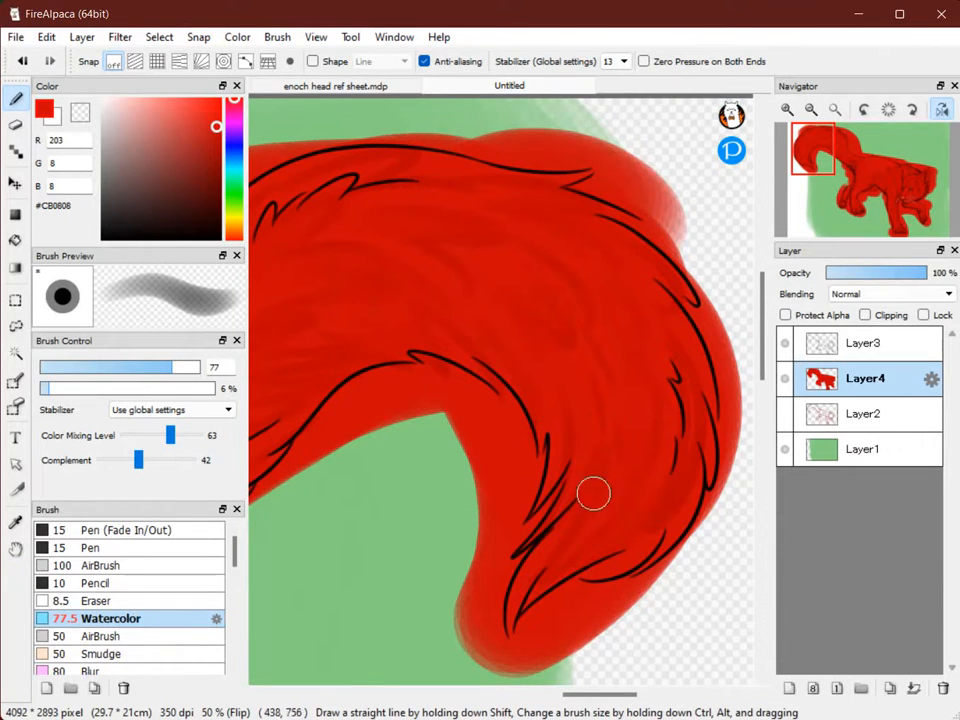
pyautogui.press('space')
pyautogui.moveTo(444, 306); pyautogui.dragTo(534, 226)
pyautogui.moveTo(387, 306); pyautogui.dragTo(531, 234)
# Blend the fur shading on the hind legs and paws with the faint mid red.
pyautogui.press('space')
pyautogui.moveTo(336, 330); pyautogui.dragTo(532, 106)
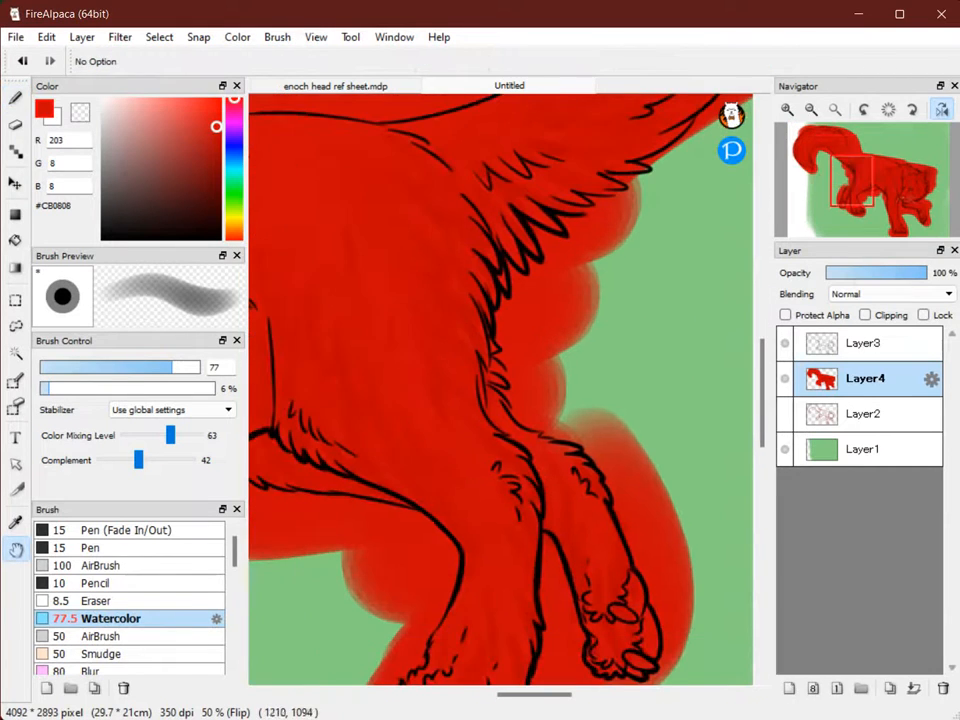
pyautogui.press('space')
pyautogui.moveTo(570, 572); pyautogui.dragTo(600, 375)
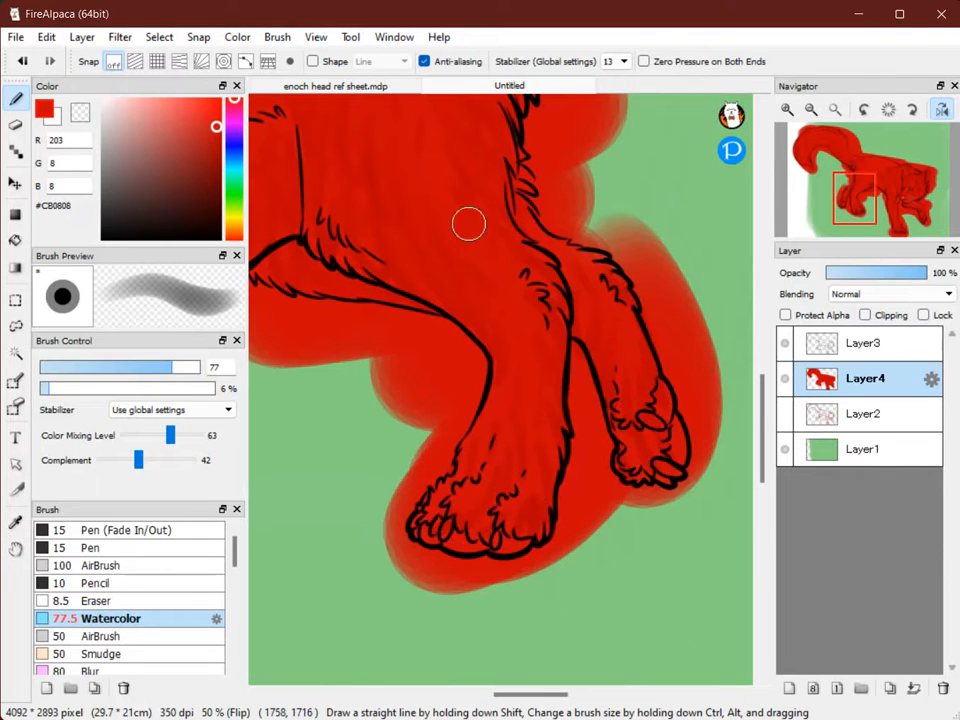
# Examine the blended shading across the head, body and front legs at a reduced zoom.
pyautogui.click(811, 109)
pyautogui.press('space')
pyautogui.moveTo(288, 235)
pyautogui.mouseDown()
pyautogui.moveTo(466, 229)
pyautogui.moveTo(581, 191)
pyautogui.moveTo(578, 293)
pyautogui.mouseUp()
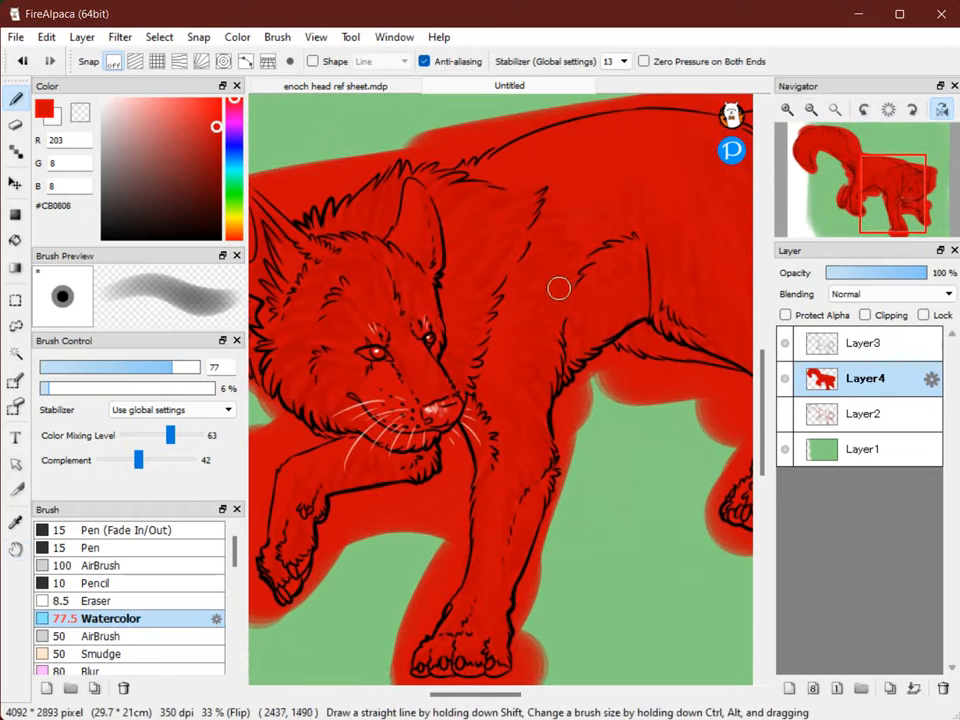
pyautogui.press('space')
pyautogui.moveTo(674, 349); pyautogui.dragTo(524, 405)
pyautogui.moveTo(354, 387); pyautogui.dragTo(736, 283)
pyautogui.moveTo(479, 352); pyautogui.dragTo(526, 298)
pyautogui.moveTo(740, 186); pyautogui.dragTo(626, 163)
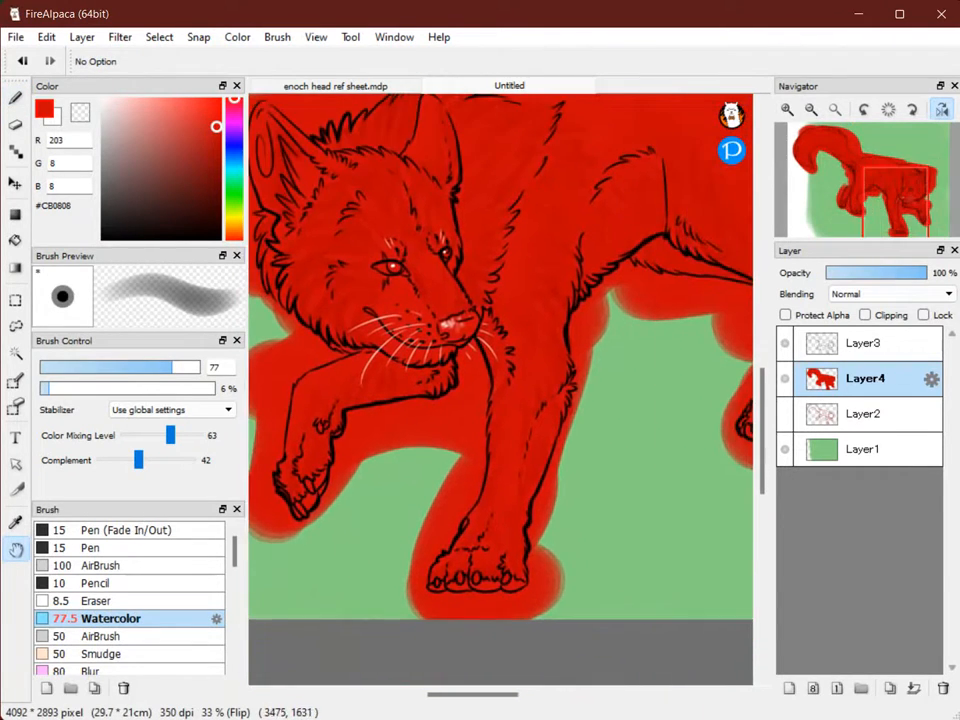
pyautogui.moveTo(454, 264); pyautogui.dragTo(458, 302)
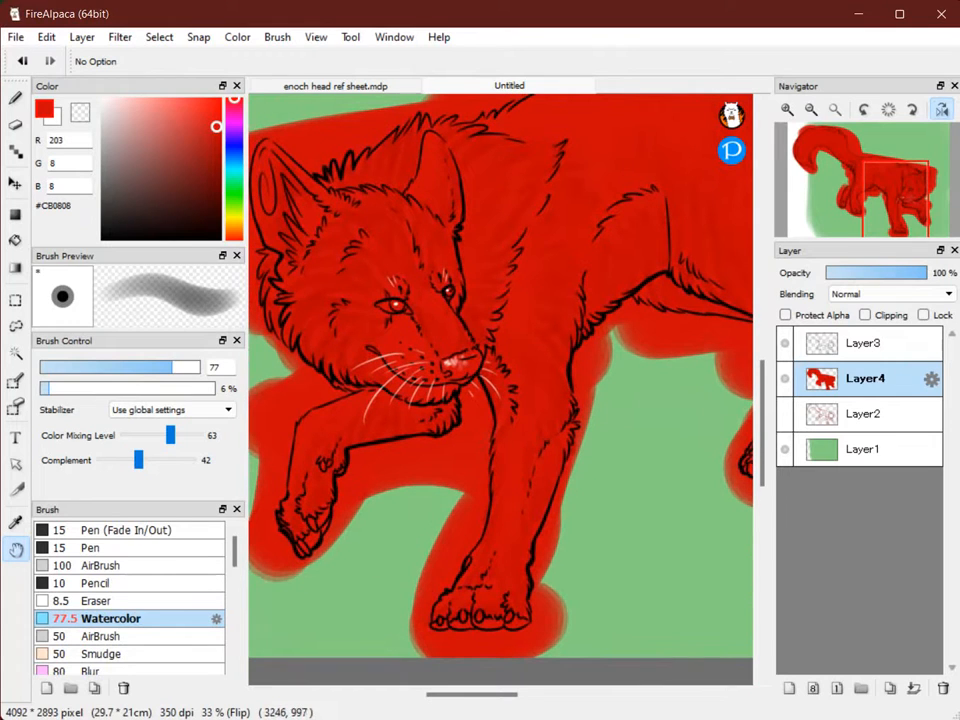
# Sample the darkest red #6C0000 from the reference sheet and set the drawing's Watercolor brush to size 36 at 15% opacity.
pyautogui.click(335, 85)
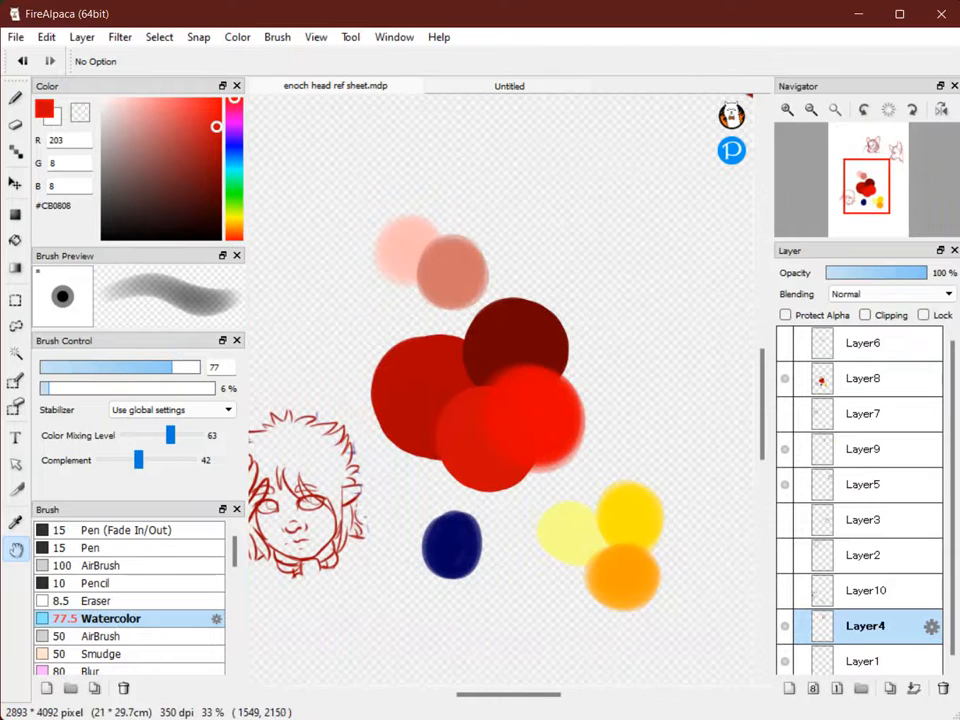
pyautogui.moveTo(536, 355); pyautogui.dragTo(530, 361)
pyautogui.rightClick(525, 342)
pyautogui.click(530, 86)
pyautogui.press('space')
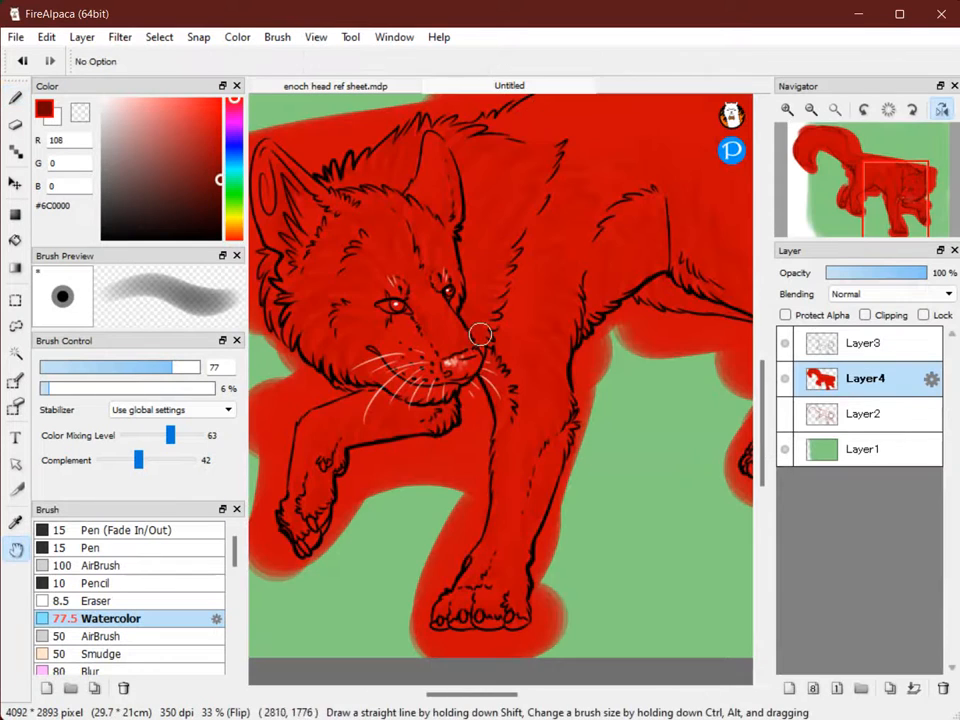
pyautogui.moveTo(480, 333); pyautogui.dragTo(597, 378)
pyautogui.click(787, 109)
pyautogui.keyDown('ctrl'); pyautogui.keyDown('alt'); pyautogui.moveTo(540, 388); pyautogui.dragTo(502, 391); pyautogui.keyUp('alt'); pyautogui.keyUp('ctrl')
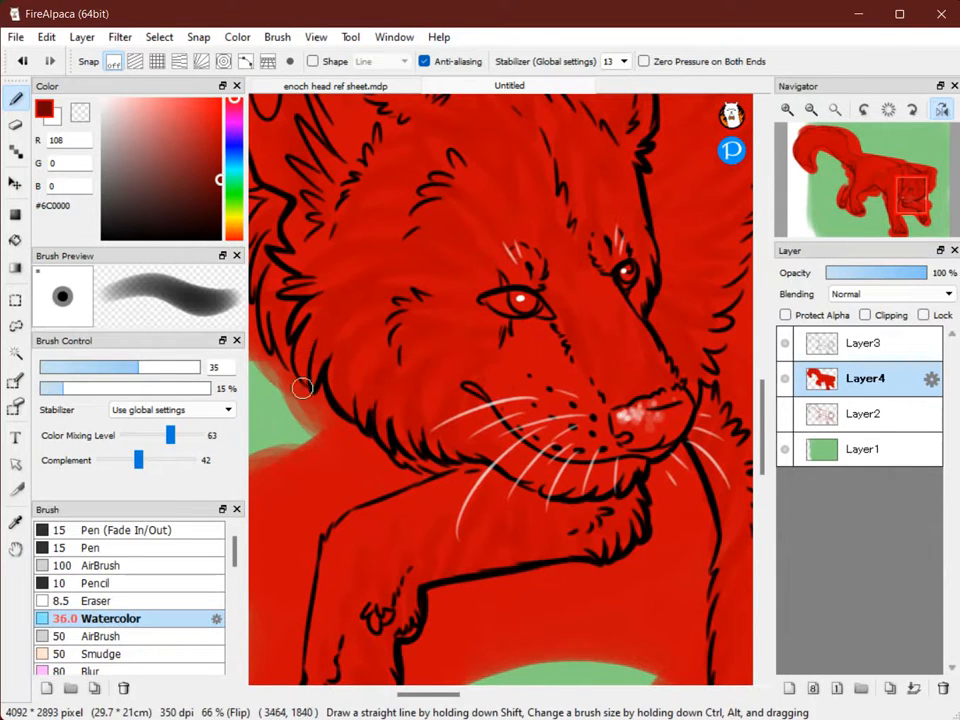
# Shade the cheek fur and the lower jawline with soft strokes of the darkest red.
pyautogui.press('space')
pyautogui.moveTo(360, 413); pyautogui.dragTo(381, 328)
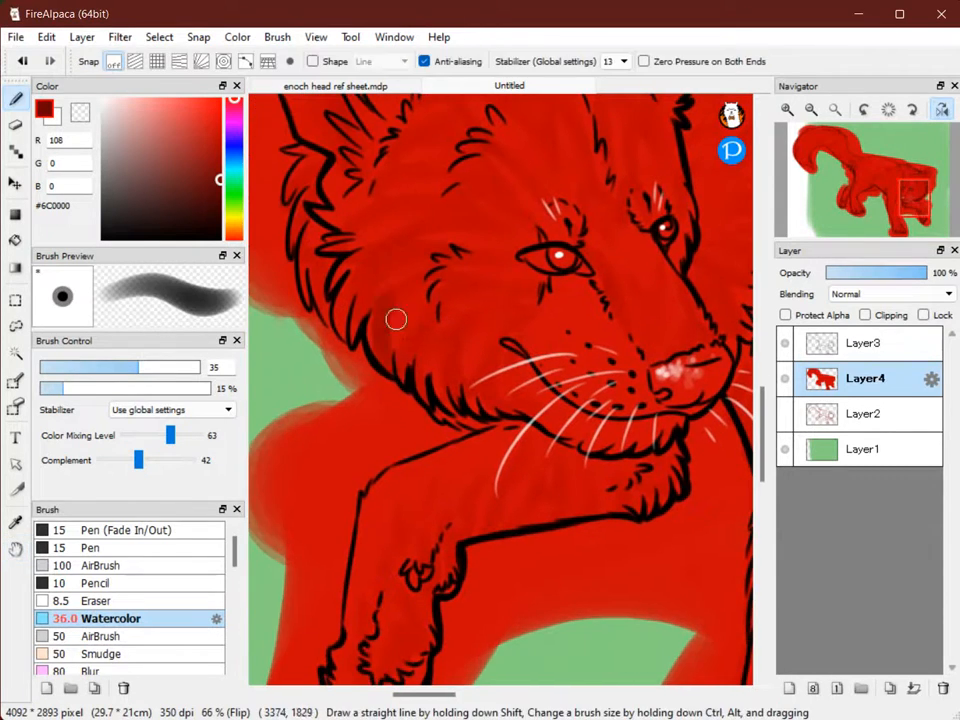
pyautogui.moveTo(430, 366); pyautogui.dragTo(438, 393)
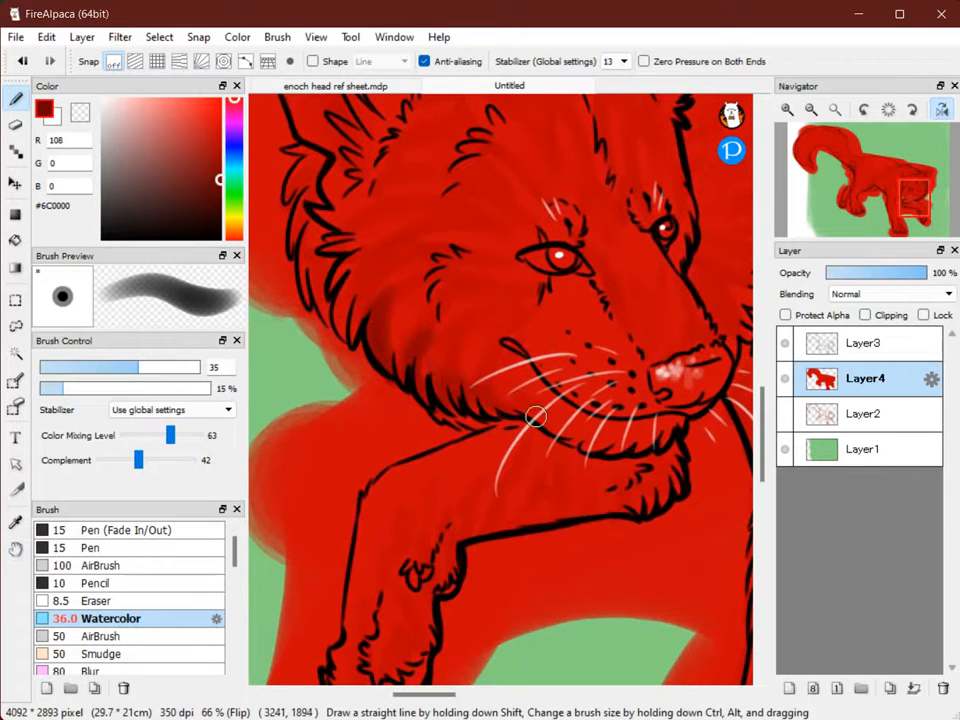
pyautogui.moveTo(473, 322); pyautogui.dragTo(464, 376)
pyautogui.moveTo(330, 288); pyautogui.dragTo(349, 345)
pyautogui.moveTo(550, 423); pyautogui.dragTo(590, 439)
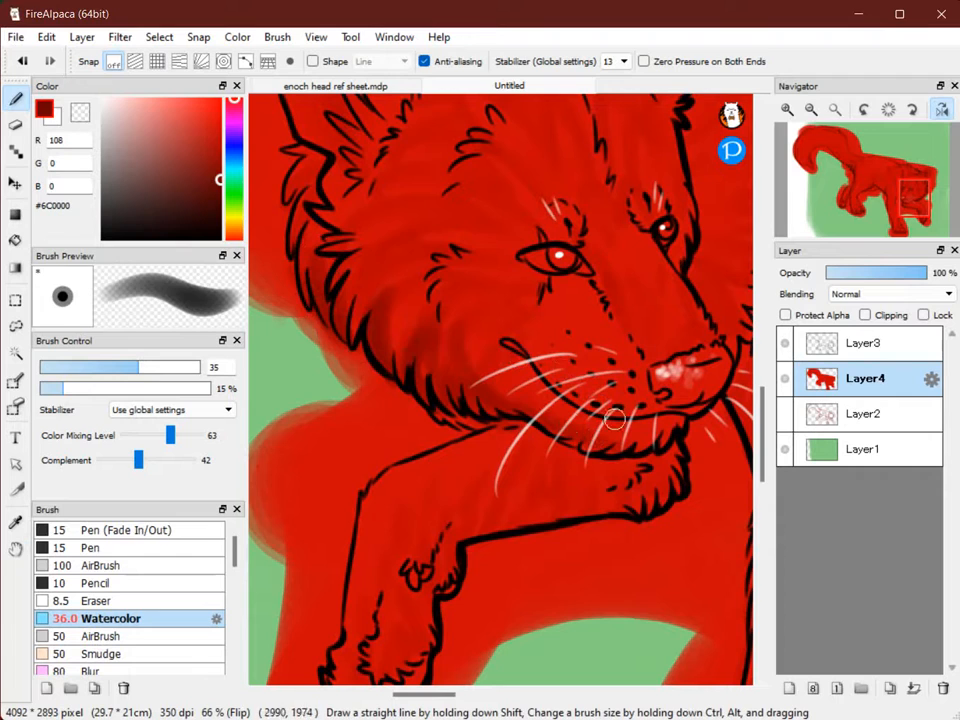
# Brush the darkest red under the chin and over the throat fur tuft above the raised foreleg.
pyautogui.press('space')
pyautogui.moveTo(665, 440); pyautogui.dragTo(658, 369)
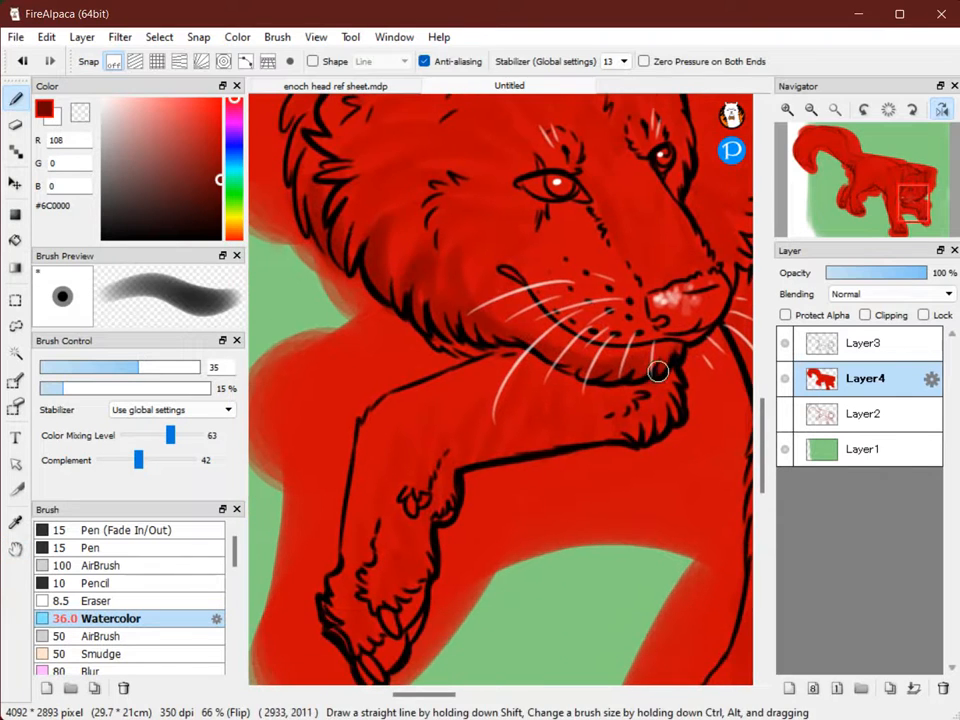
pyautogui.moveTo(525, 453); pyautogui.dragTo(489, 429)
pyautogui.moveTo(616, 384); pyautogui.dragTo(602, 434)
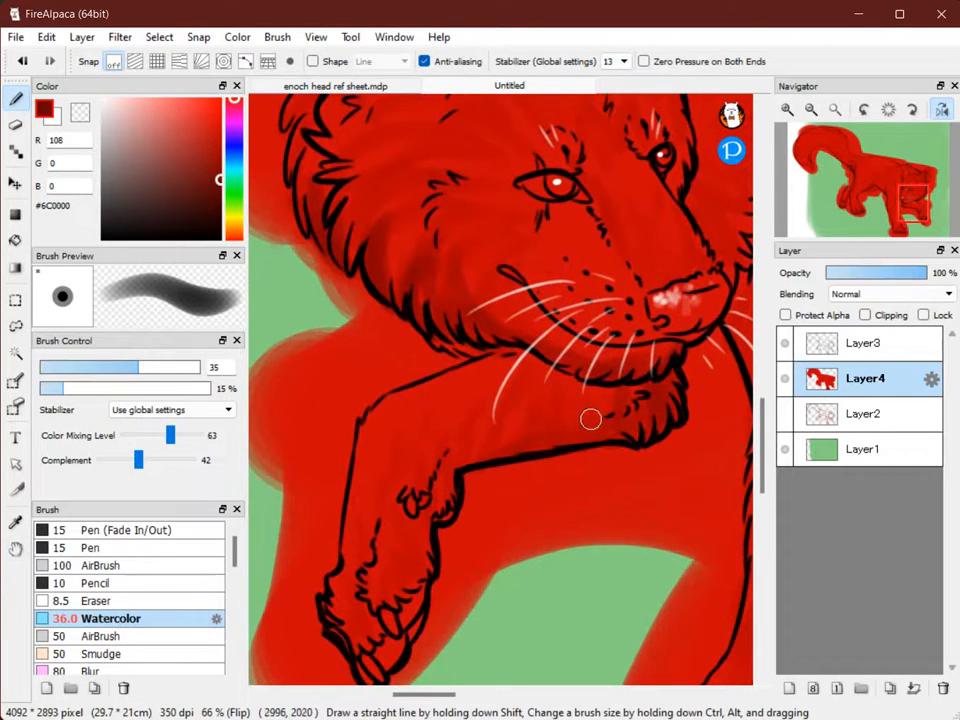
# Shade the darkest red along the inner edge of the standing foreleg and over its elbow fur.
pyautogui.press('space')
pyautogui.moveTo(456, 482); pyautogui.dragTo(179, 454)
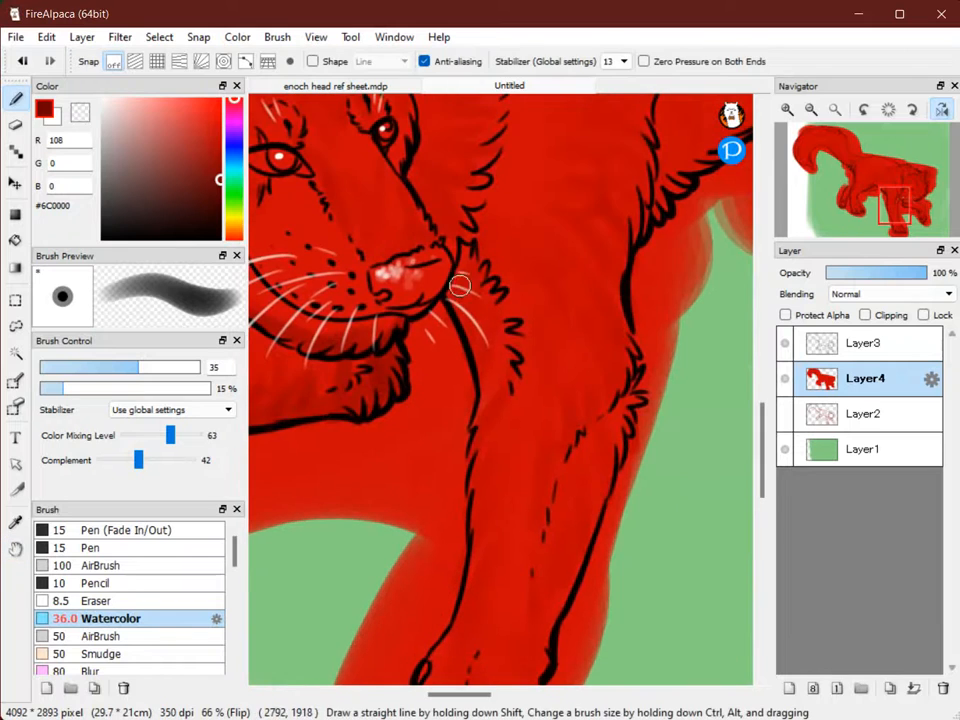
pyautogui.press('space')
pyautogui.moveTo(519, 513); pyautogui.dragTo(369, 611)
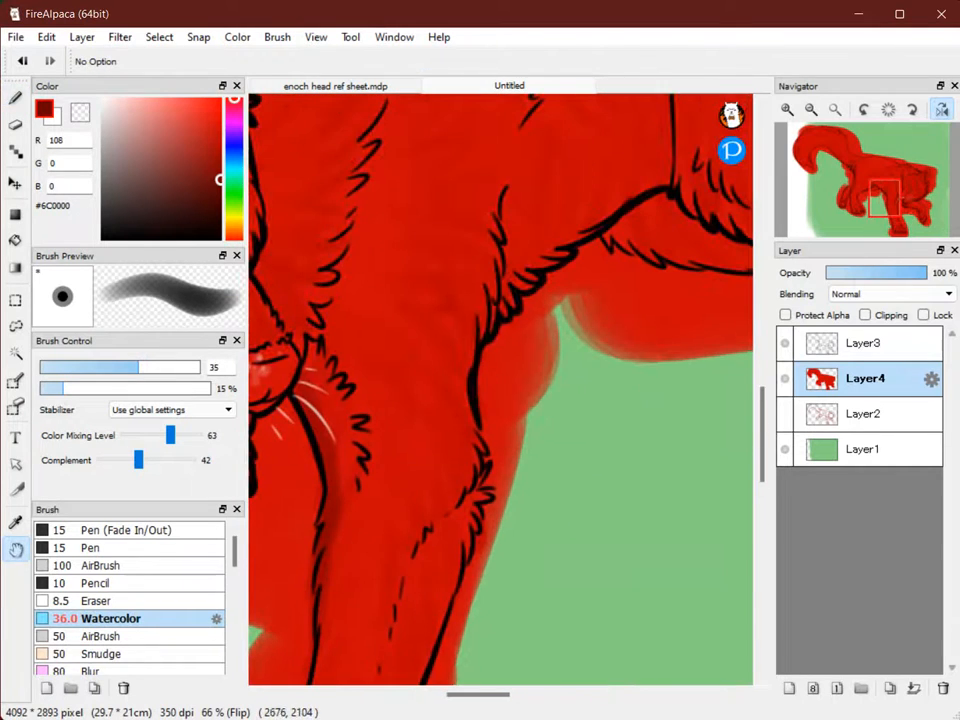
pyautogui.moveTo(503, 232); pyautogui.dragTo(528, 295)
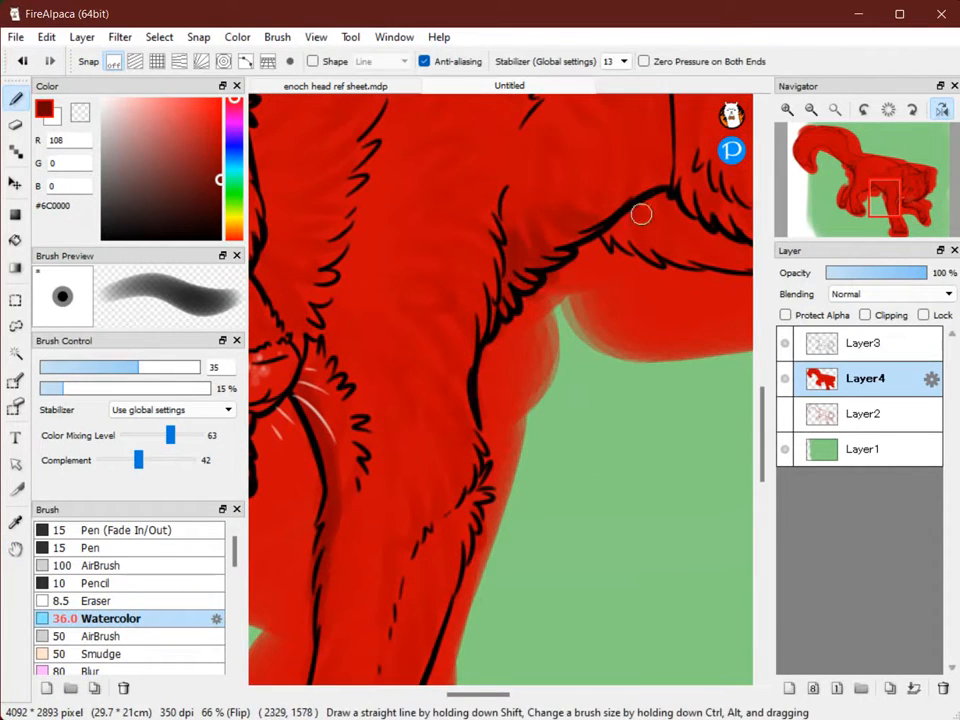
# Enlarge the Watercolor brush to 38.7 and shade the fur where the foreleg meets the belly line.
pyautogui.press(']')
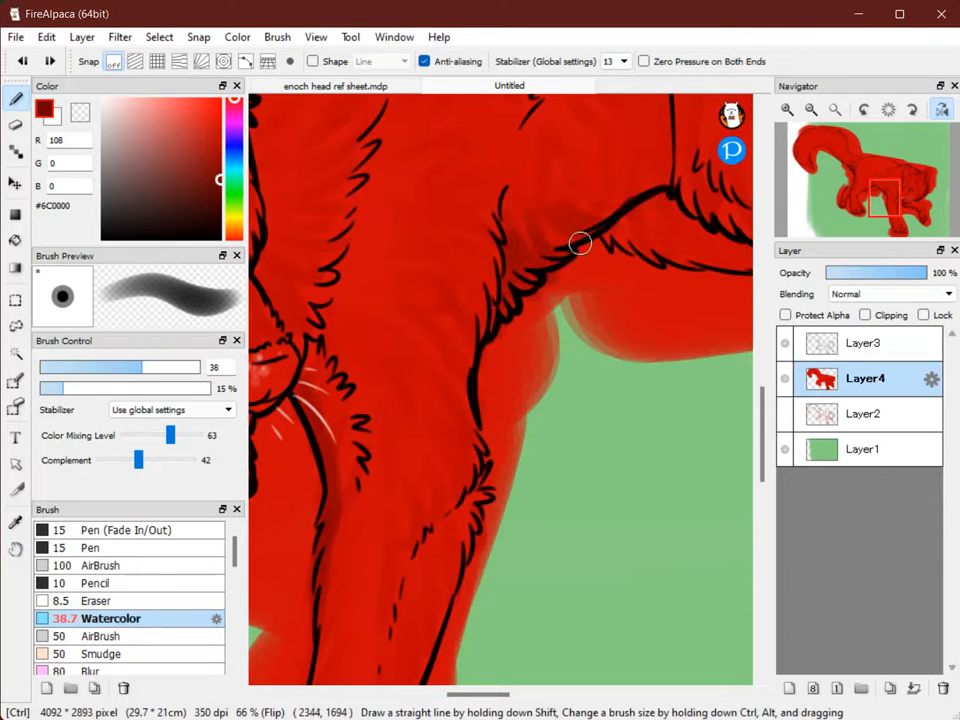
pyautogui.press('space')
pyautogui.moveTo(588, 211); pyautogui.dragTo(538, 296)
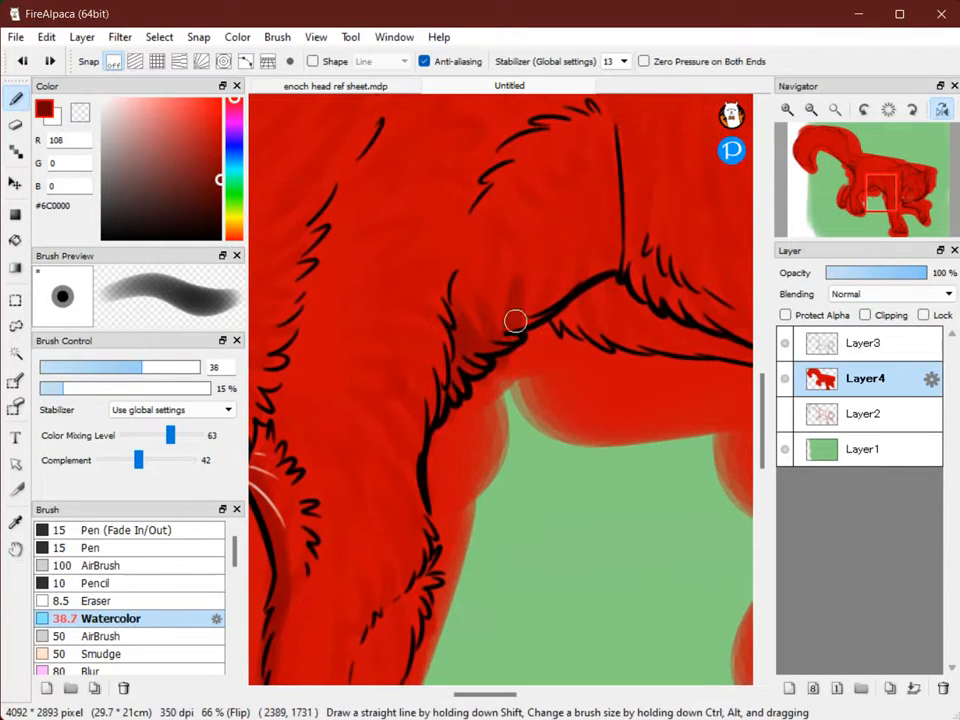
pyautogui.moveTo(570, 318)
pyautogui.mouseDown()
pyautogui.moveTo(716, 341)
pyautogui.moveTo(432, 323)
pyautogui.mouseUp()
# Brush the darkest red along the rear belly line and down the edges of both hind legs.
pyautogui.press('space')
pyautogui.moveTo(465, 282); pyautogui.dragTo(592, 360)
pyautogui.moveTo(544, 317); pyautogui.dragTo(596, 411)
pyautogui.moveTo(392, 257)
pyautogui.mouseDown()
pyautogui.moveTo(369, 182)
pyautogui.moveTo(70, 184)
pyautogui.mouseUp()
pyautogui.press('space')
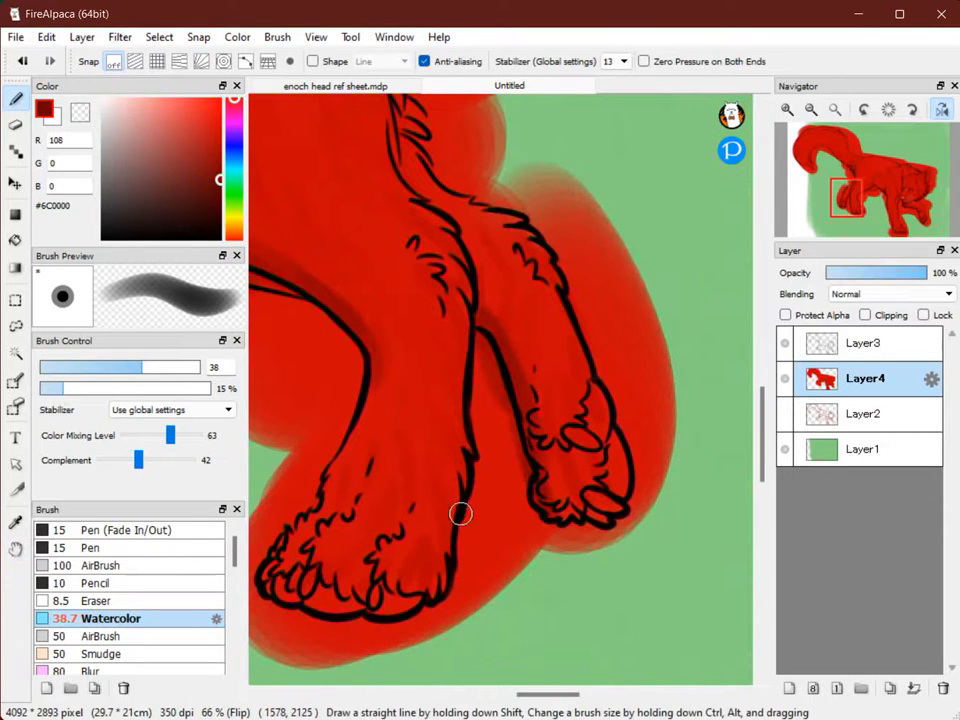
# Enlarge the Watercolor brush to 53.3 and shade the darkest red along the underside of the curved tail.
pyautogui.press('space')
pyautogui.moveTo(524, 140); pyautogui.dragTo(444, 610)
pyautogui.moveTo(606, 237); pyautogui.dragTo(567, 352)
pyautogui.moveTo(500, 389)
pyautogui.keyDown('ctrl'); pyautogui.keyDown('alt'); pyautogui.mouseDown()
pyautogui.moveTo(513, 389)
pyautogui.moveTo(503, 389)
pyautogui.mouseUp(); pyautogui.keyUp('alt'); pyautogui.keyUp('ctrl')
pyautogui.moveTo(369, 510); pyautogui.dragTo(324, 396)
pyautogui.moveTo(506, 426)
pyautogui.mouseDown()
pyautogui.moveTo(435, 345)
pyautogui.moveTo(681, 255)
pyautogui.moveTo(683, 204)
pyautogui.moveTo(385, 409)
pyautogui.moveTo(576, 347)
pyautogui.moveTo(655, 440)
pyautogui.mouseUp()
# Examine the dark red shading across the head, body and legs at 25% zoom.
pyautogui.press('space')
pyautogui.click(811, 109)
pyautogui.click(811, 109)
pyautogui.click(811, 109)
pyautogui.press('space')
pyautogui.moveTo(395, 461); pyautogui.dragTo(685, 211)
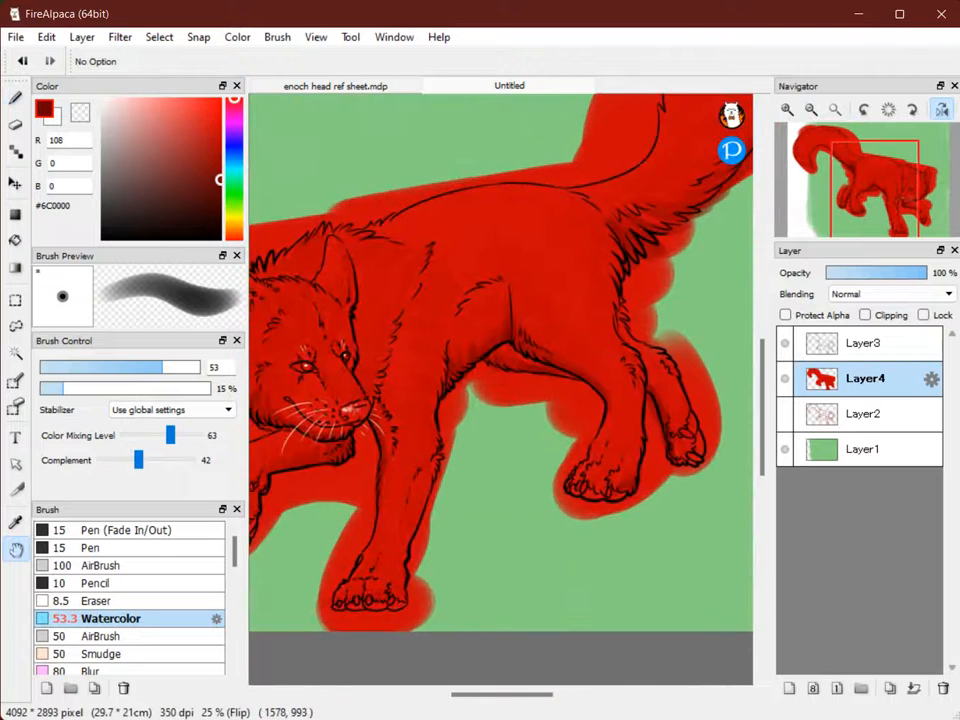
pyautogui.moveTo(488, 392); pyautogui.dragTo(580, 367)
pyautogui.moveTo(291, 391); pyautogui.dragTo(299, 396)
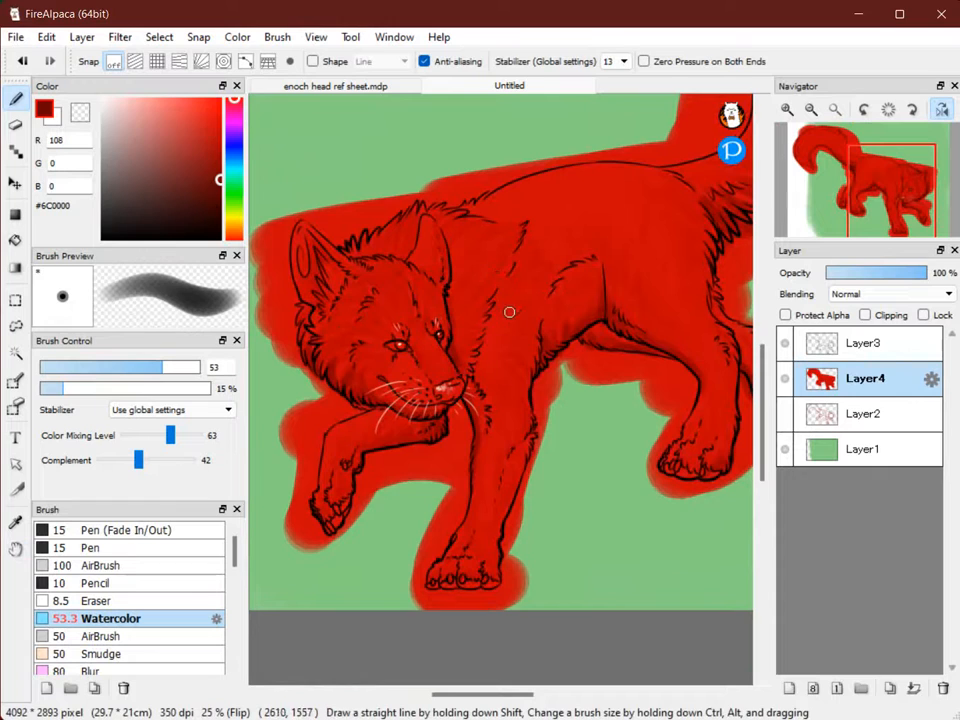
# Try a cluster of dark red strokes on the upper flank and undo it.
pyautogui.moveTo(611, 217)
pyautogui.mouseDown()
pyautogui.moveTo(605, 167)
pyautogui.moveTo(617, 203)
pyautogui.mouseUp()
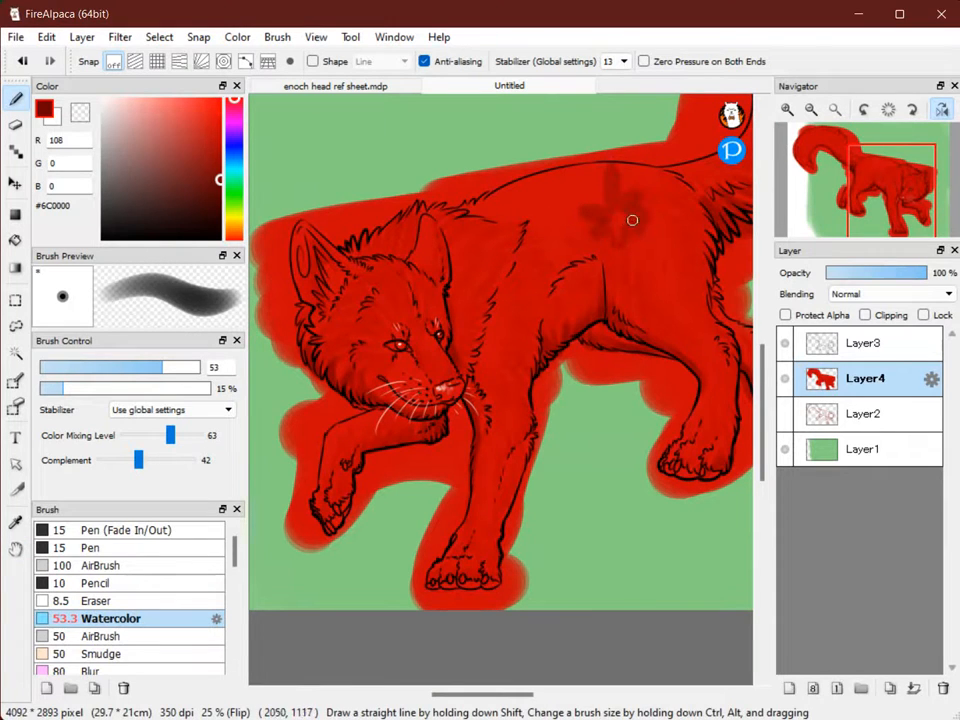
pyautogui.hotkey('ctrl', 'z')
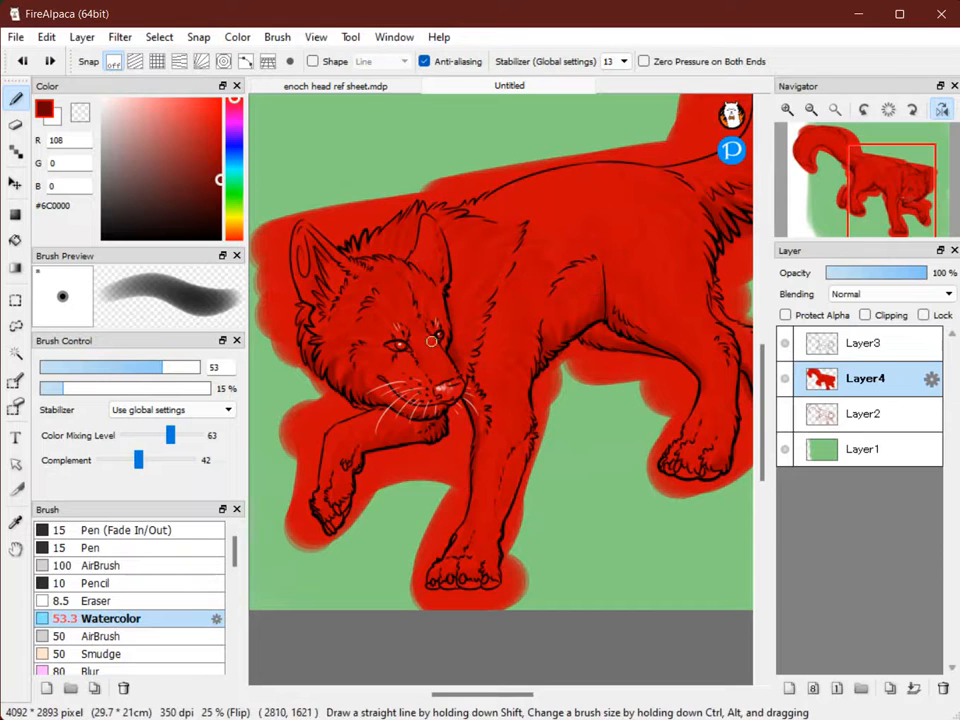
# Deepen the dark red shading on the temple beside the eye and across the flank fur.
pyautogui.moveTo(360, 299); pyautogui.dragTo(396, 255)
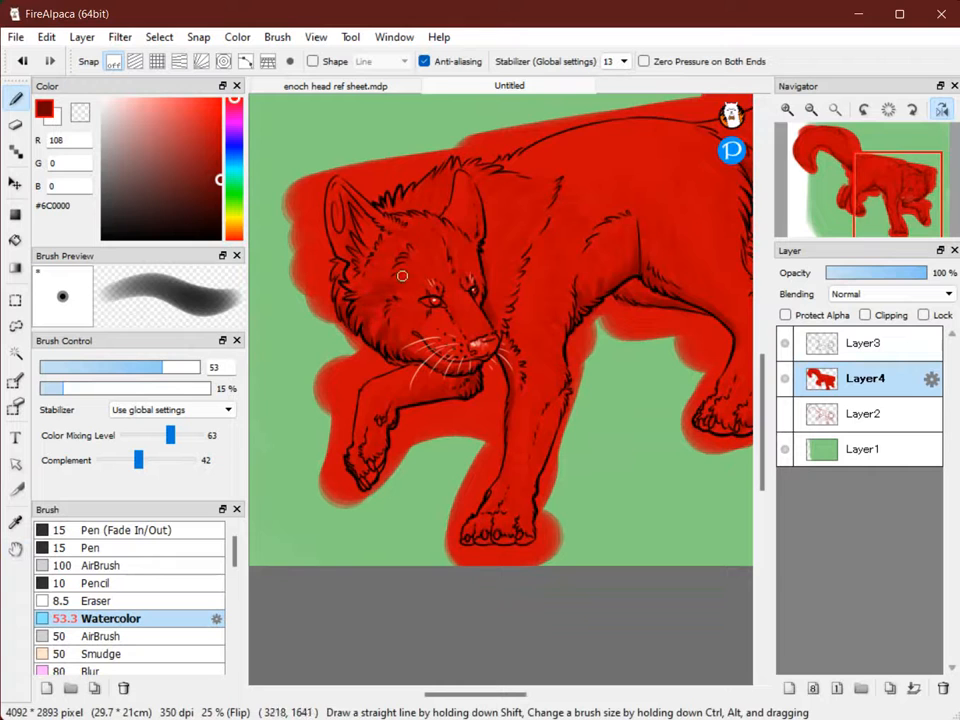
pyautogui.moveTo(606, 172); pyautogui.dragTo(385, 428)
pyautogui.click(787, 109)
pyautogui.click(787, 109)
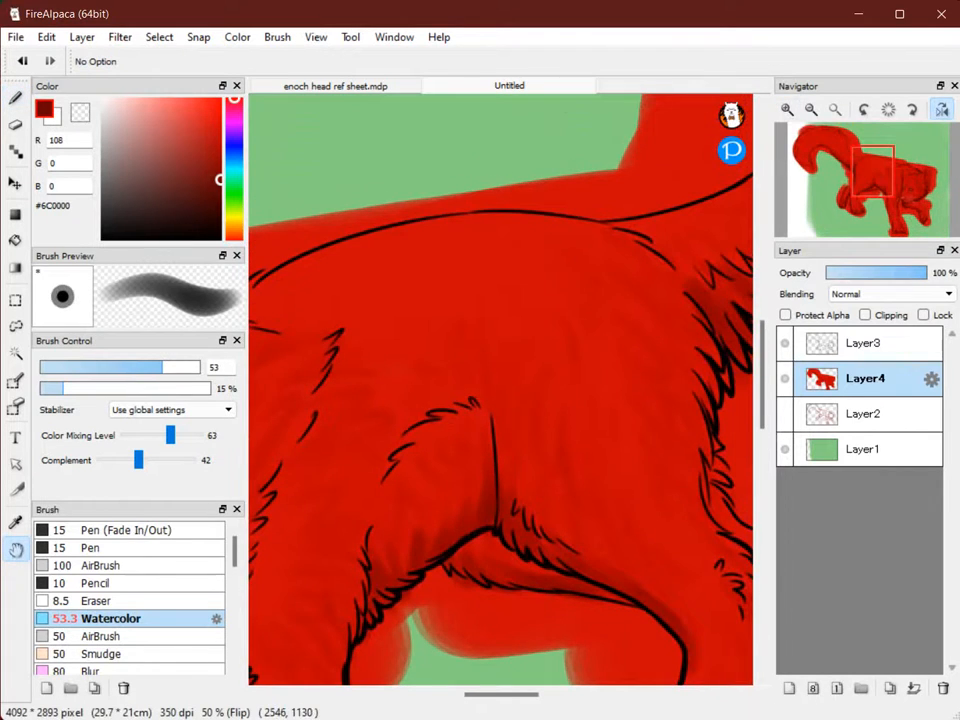
pyautogui.moveTo(697, 346); pyautogui.dragTo(217, 201)
pyautogui.moveTo(430, 270); pyautogui.dragTo(271, 512)
pyautogui.moveTo(490, 397); pyautogui.dragTo(398, 151)
# Choose bright red #FF0000 and brush highlights along the back line and over the haunch.
pyautogui.click(216, 127)
pyautogui.click(218, 103)
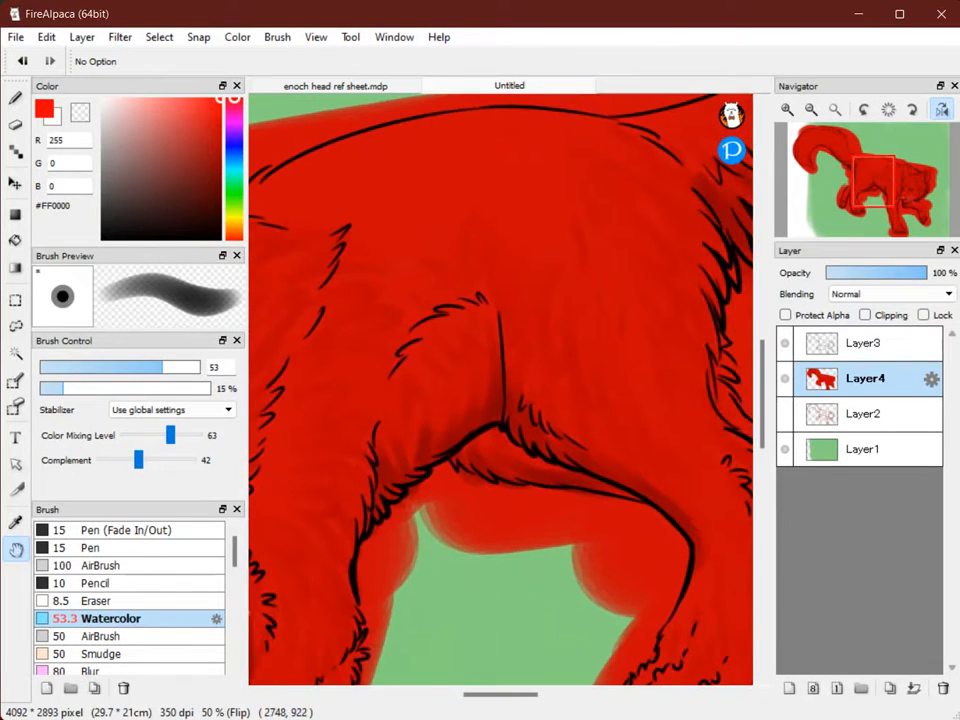
pyautogui.moveTo(415, 197); pyautogui.dragTo(395, 259)
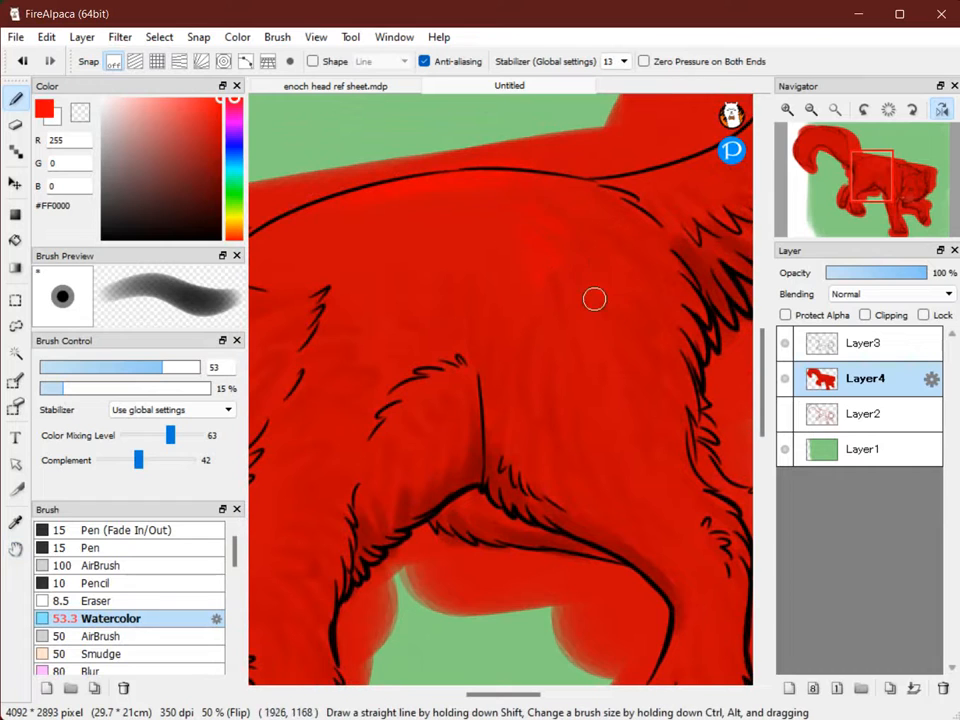
pyautogui.press('space')
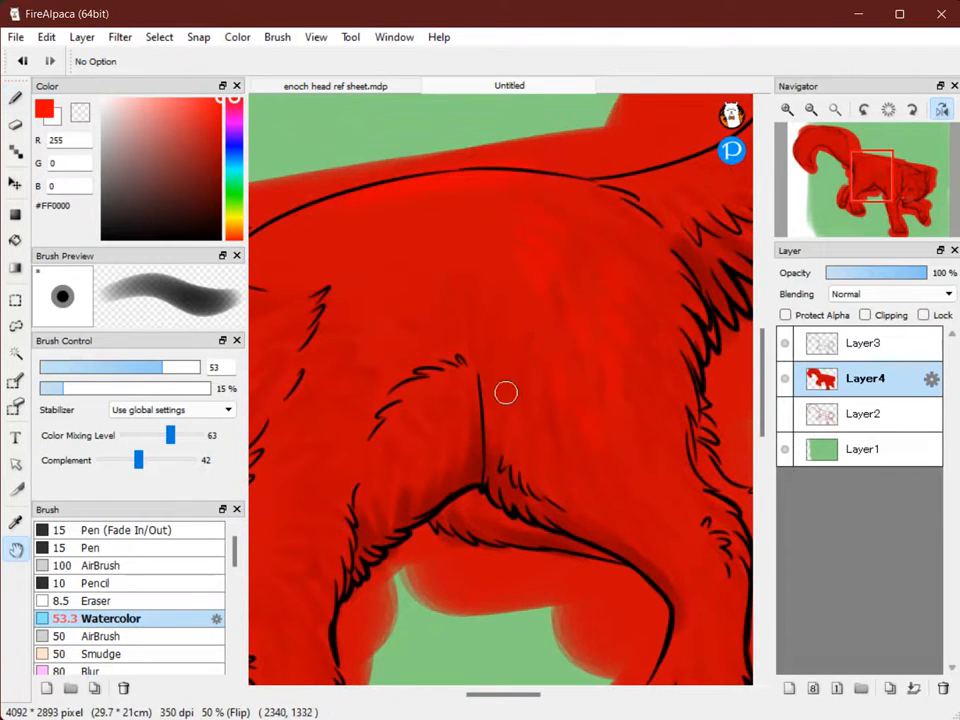
# Brush bright red highlights over the shoulder, the ears and the fur tuft on the forehead.
pyautogui.moveTo(250, 467); pyautogui.dragTo(483, 362)
pyautogui.press('space')
pyautogui.moveTo(414, 456); pyautogui.dragTo(534, 481)
pyautogui.press('space')
pyautogui.moveTo(482, 217); pyautogui.dragTo(592, 162)
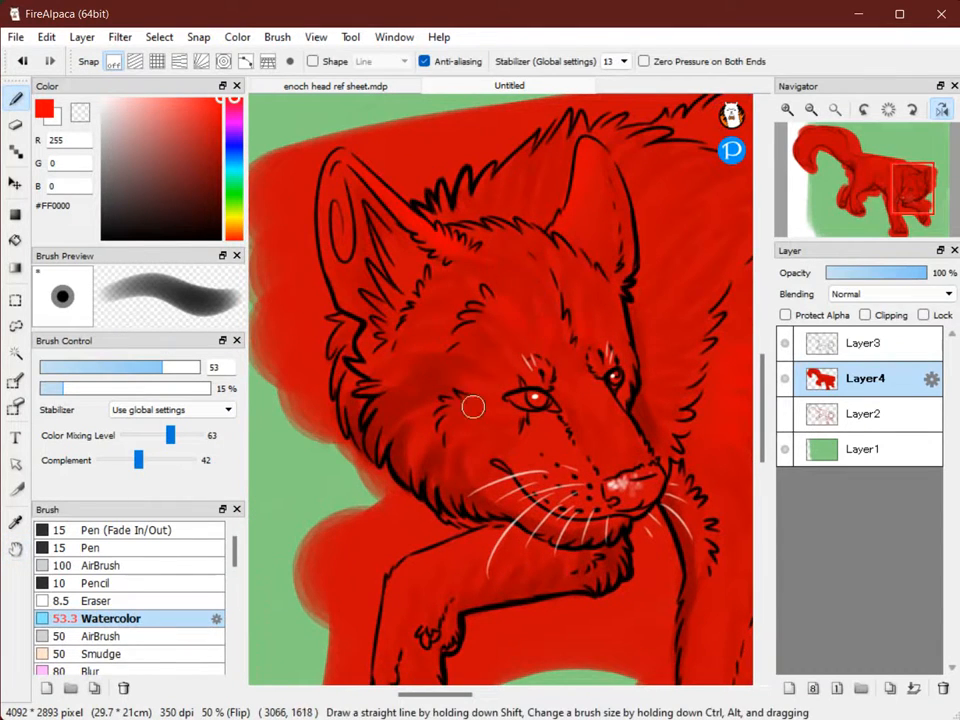
# Brush bright red highlights along the tail fur and down to the tail base at the rump.
pyautogui.press('space')
pyautogui.moveTo(660, 373); pyautogui.dragTo(198, 439)
pyautogui.moveTo(300, 422)
pyautogui.mouseDown()
pyautogui.moveTo(406, 418)
pyautogui.moveTo(300, 420)
pyautogui.mouseUp()
pyautogui.moveTo(747, 151); pyautogui.dragTo(277, 499)
pyautogui.click(787, 109)
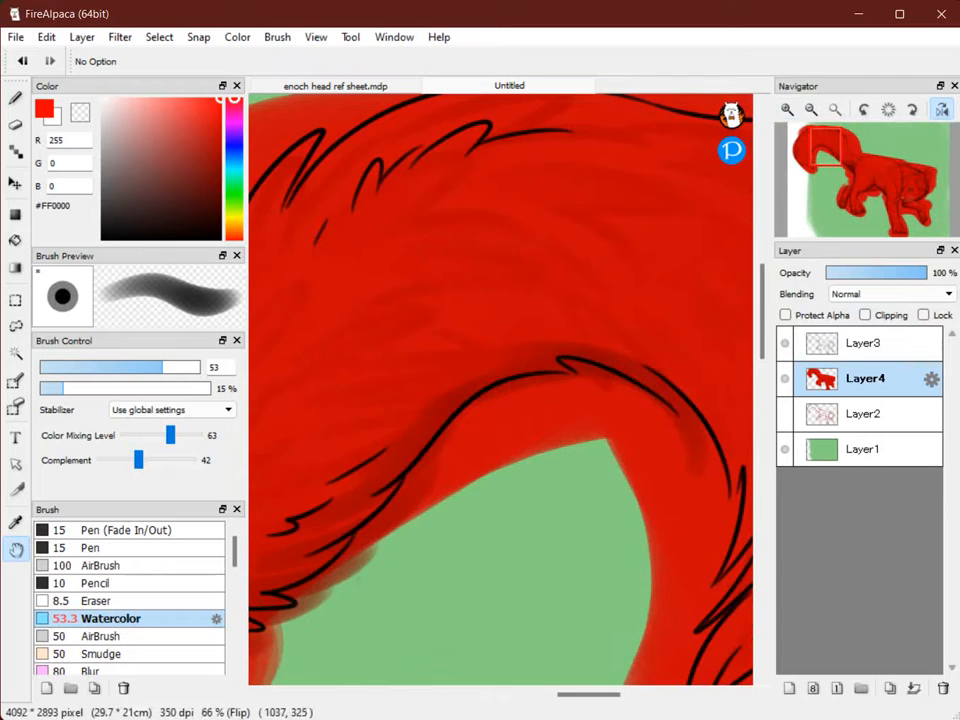
pyautogui.moveTo(476, 212); pyautogui.dragTo(539, 281)
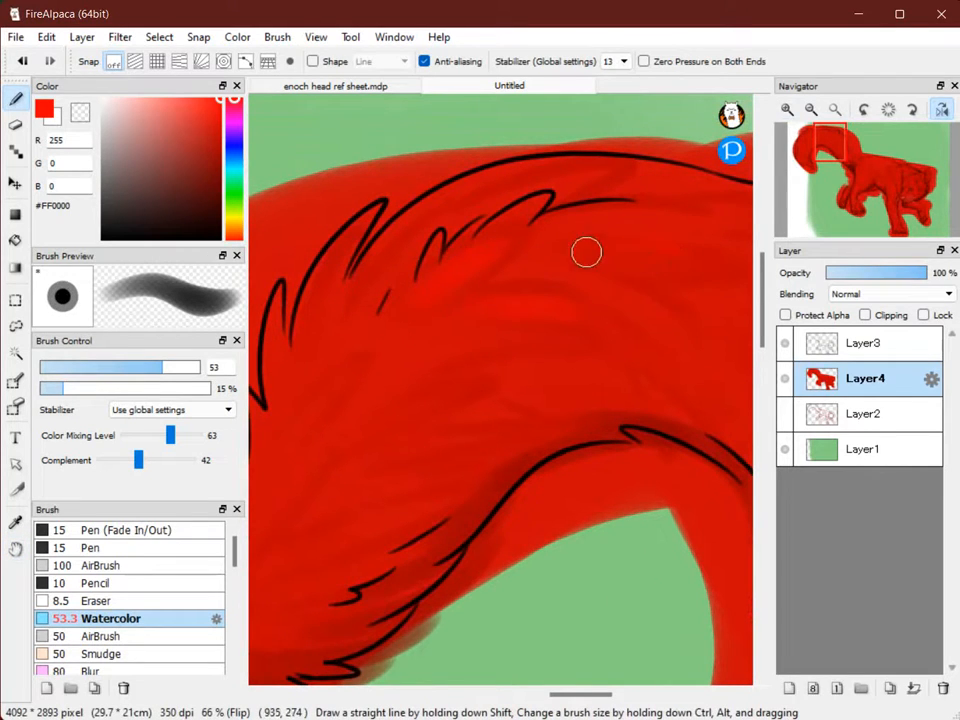
pyautogui.moveTo(523, 290); pyautogui.dragTo(595, 193)
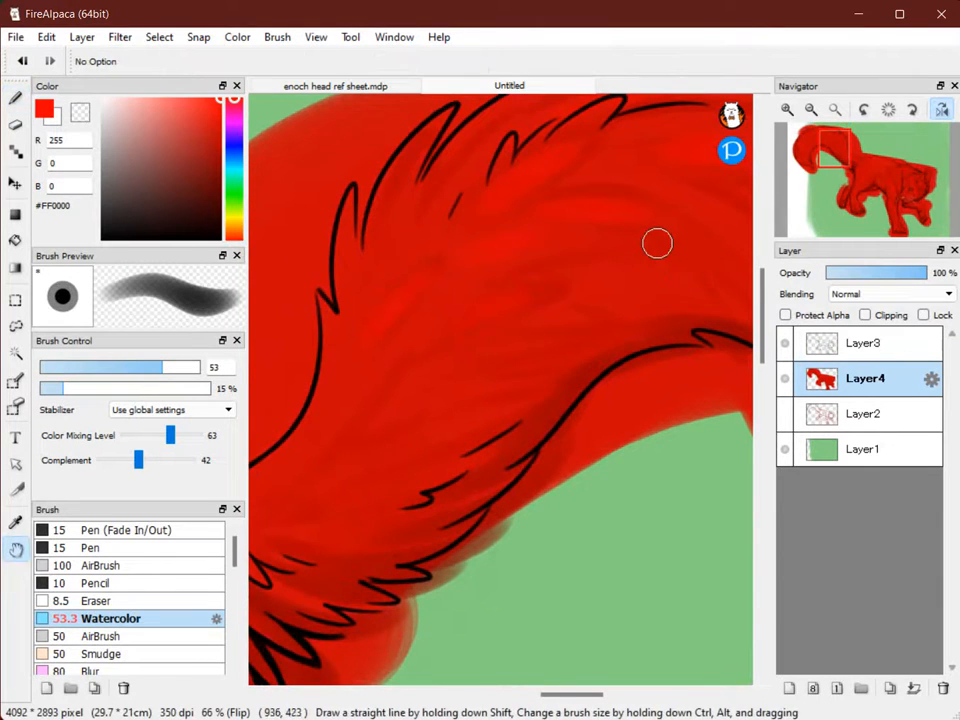
pyautogui.moveTo(471, 222); pyautogui.dragTo(587, 248)
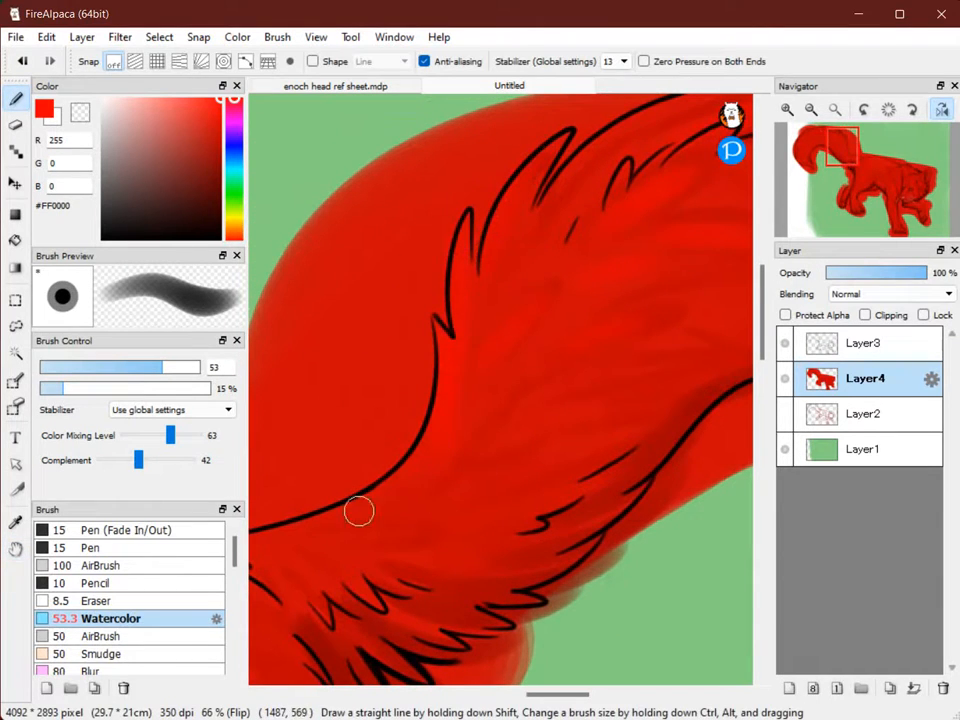
# Add a new layer above the red colour layer and set its blending mode to Multiply.
pyautogui.click(811, 109)
pyautogui.moveTo(358, 474); pyautogui.dragTo(628, 195)
pyautogui.moveTo(345, 430); pyautogui.dragTo(286, 261)
pyautogui.moveTo(598, 277); pyautogui.dragTo(803, 384)
pyautogui.moveTo(563, 426); pyautogui.dragTo(638, 426)
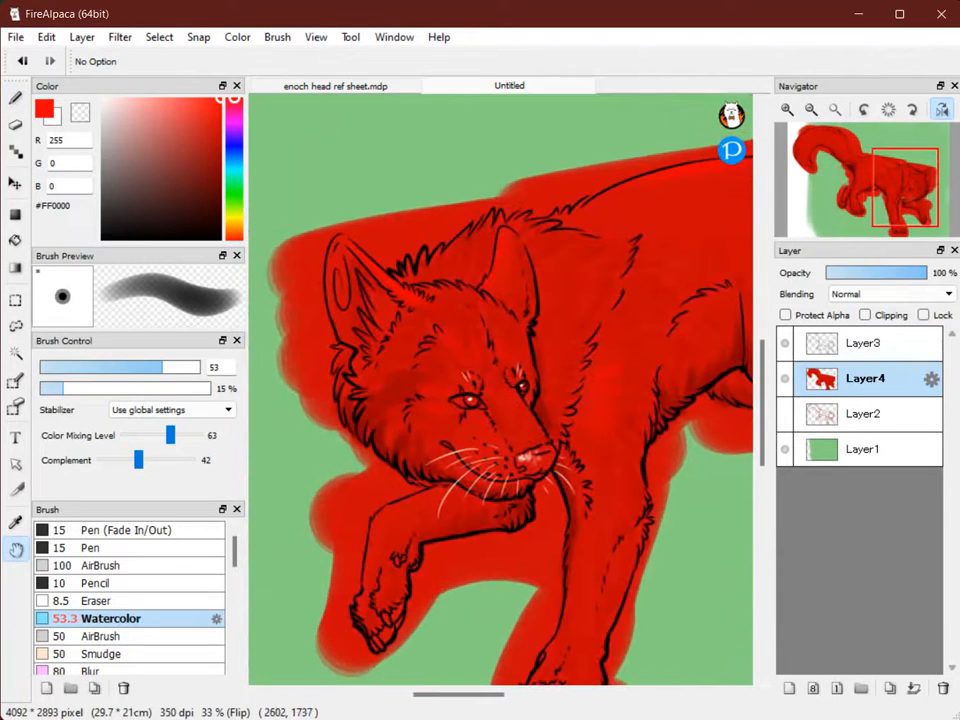
pyautogui.click(789, 688)
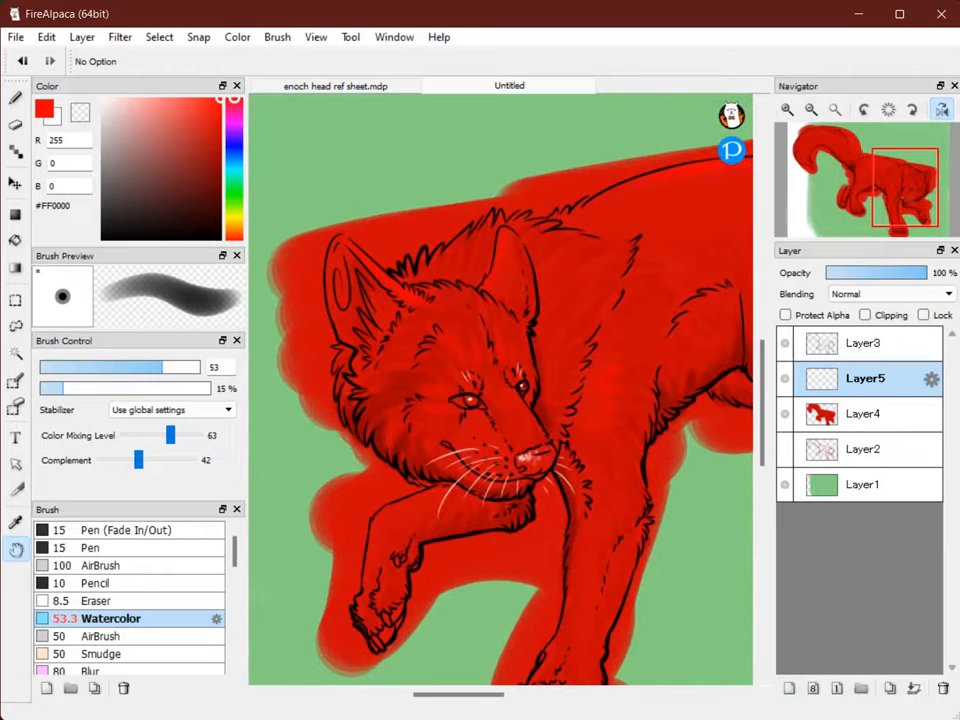
pyautogui.click(890, 294)
pyautogui.click(880, 320)
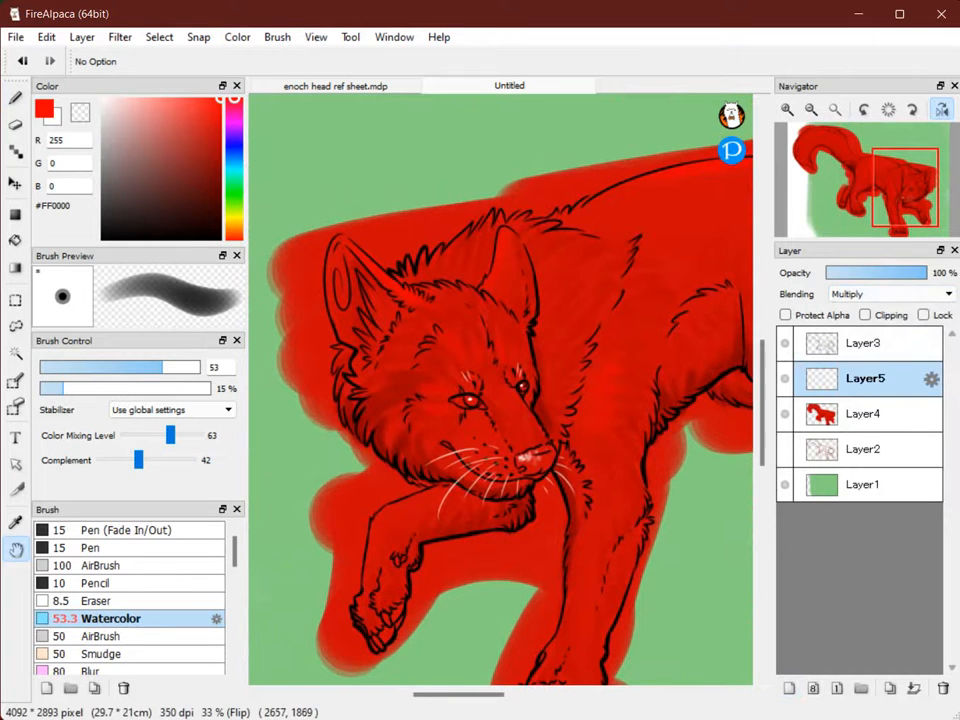
# Sample the muted pink #D27468 from the reference sheet and return to the wolf drawing.
pyautogui.moveTo(597, 443); pyautogui.dragTo(494, 387)
pyautogui.moveTo(334, 297); pyautogui.dragTo(428, 263)
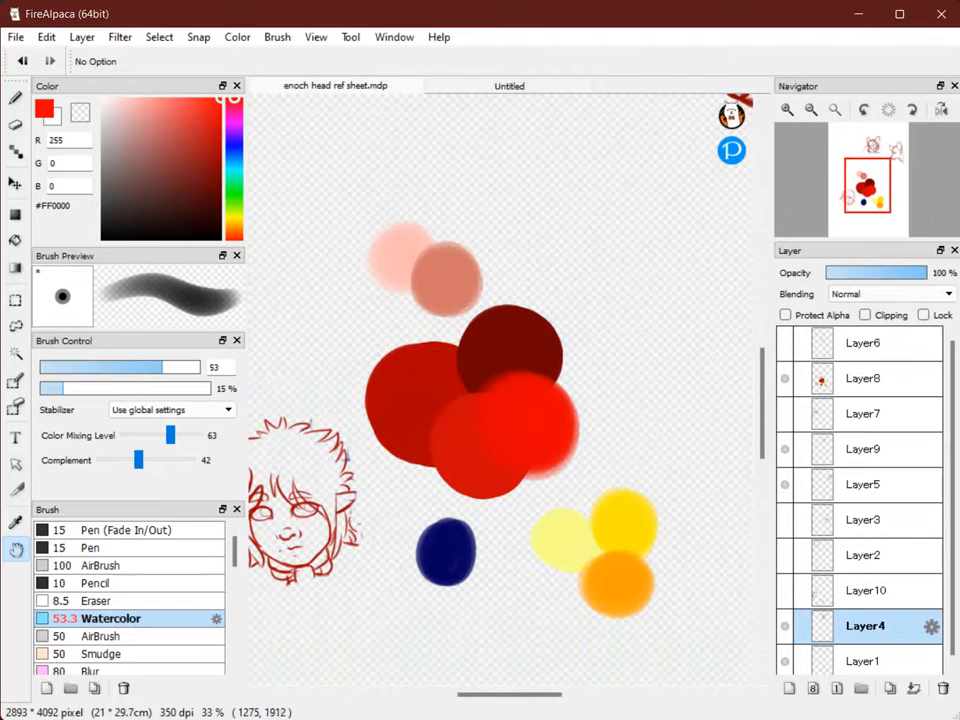
pyautogui.rightClick(443, 285)
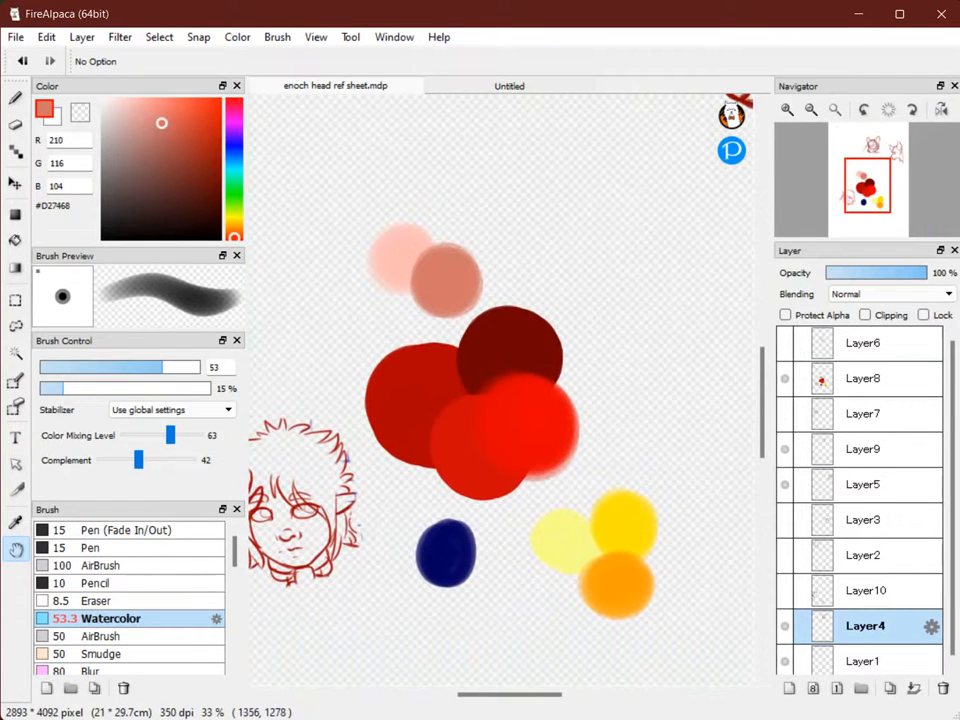
pyautogui.click(509, 86)
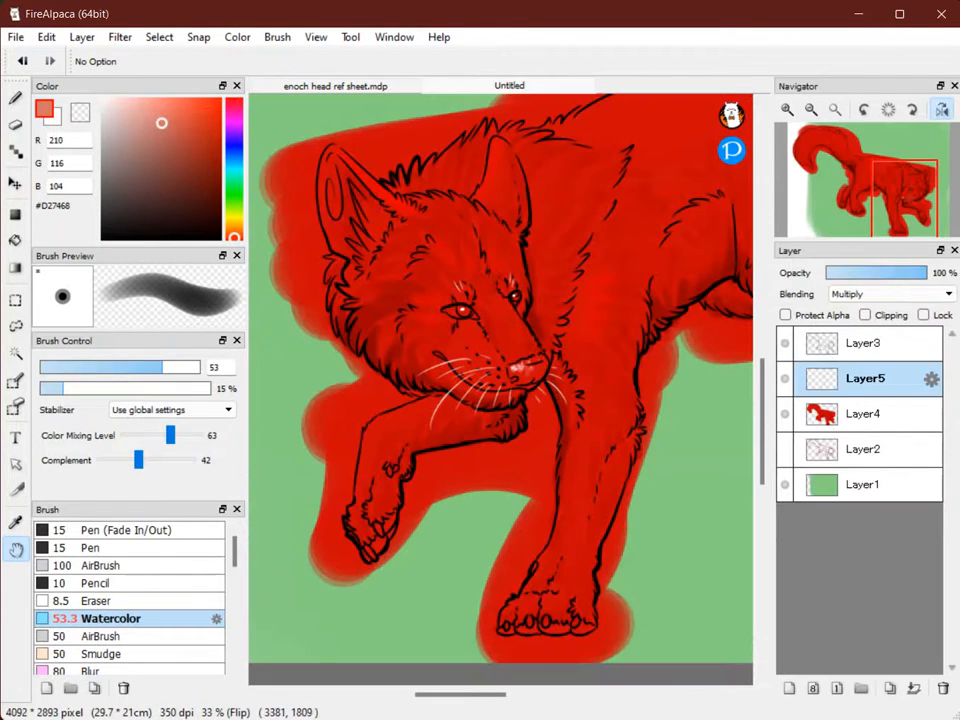
# Set the Watercolor brush to size 157 at 18% opacity and brush shadows over the cheek, jaw and neck behind the muzzle.
pyautogui.press('b')
pyautogui.keyDown('ctrl'); pyautogui.keyDown('alt'); pyautogui.moveTo(500, 388); pyautogui.dragTo(604, 388); pyautogui.keyUp('alt'); pyautogui.keyUp('ctrl')
pyautogui.click(69, 388)
pyautogui.moveTo(355, 315)
pyautogui.mouseDown()
pyautogui.moveTo(324, 280)
pyautogui.moveTo(427, 370)
pyautogui.moveTo(316, 292)
pyautogui.moveTo(446, 387)
pyautogui.moveTo(331, 300)
pyautogui.moveTo(500, 400)
pyautogui.moveTo(411, 348)
pyautogui.moveTo(506, 362)
pyautogui.moveTo(336, 282)
pyautogui.moveTo(516, 379)
pyautogui.moveTo(507, 373)
pyautogui.moveTo(516, 390)
pyautogui.moveTo(560, 356)
pyautogui.moveTo(456, 426)
pyautogui.moveTo(503, 429)
pyautogui.moveTo(406, 472)
pyautogui.moveTo(508, 401)
pyautogui.mouseUp()
pyautogui.moveTo(532, 244)
pyautogui.mouseDown()
pyautogui.moveTo(566, 445)
pyautogui.moveTo(527, 223)
pyautogui.moveTo(565, 410)
pyautogui.mouseUp()
# Brush broad Multiply shadows across the lower belly and the hindquarters.
pyautogui.press('space')
pyautogui.moveTo(699, 258)
pyautogui.mouseDown()
pyautogui.moveTo(641, 270)
pyautogui.moveTo(485, 335)
pyautogui.mouseUp()
pyautogui.moveTo(450, 386)
pyautogui.mouseDown()
pyautogui.moveTo(469, 300)
pyautogui.moveTo(489, 340)
pyautogui.moveTo(508, 298)
pyautogui.moveTo(617, 429)
pyautogui.moveTo(590, 370)
pyautogui.mouseUp()
pyautogui.press('space')
pyautogui.moveTo(556, 532)
pyautogui.mouseDown()
pyautogui.moveTo(604, 484)
pyautogui.moveTo(425, 550)
pyautogui.mouseUp()
pyautogui.moveTo(523, 291)
pyautogui.mouseDown()
pyautogui.moveTo(684, 222)
pyautogui.moveTo(698, 196)
pyautogui.moveTo(540, 315)
pyautogui.mouseUp()
# Extend the broad Multiply shadows over the tail and the remaining leg areas.
pyautogui.press('space')
pyautogui.moveTo(661, 239)
pyautogui.mouseDown()
pyautogui.moveTo(399, 391)
pyautogui.moveTo(516, 328)
pyautogui.moveTo(570, 334)
pyautogui.moveTo(506, 349)
pyautogui.moveTo(521, 420)
pyautogui.moveTo(677, 313)
pyautogui.moveTo(692, 257)
pyautogui.moveTo(666, 364)
pyautogui.moveTo(378, 487)
pyautogui.moveTo(548, 337)
pyautogui.moveTo(598, 500)
pyautogui.mouseUp()
pyautogui.press('space')
pyautogui.moveTo(564, 458); pyautogui.dragTo(520, 540)
pyautogui.moveTo(536, 482); pyautogui.dragTo(485, 550)
pyautogui.press('space')
pyautogui.moveTo(485, 550); pyautogui.dragTo(515, 527)
pyautogui.moveTo(347, 462); pyautogui.dragTo(608, 474)
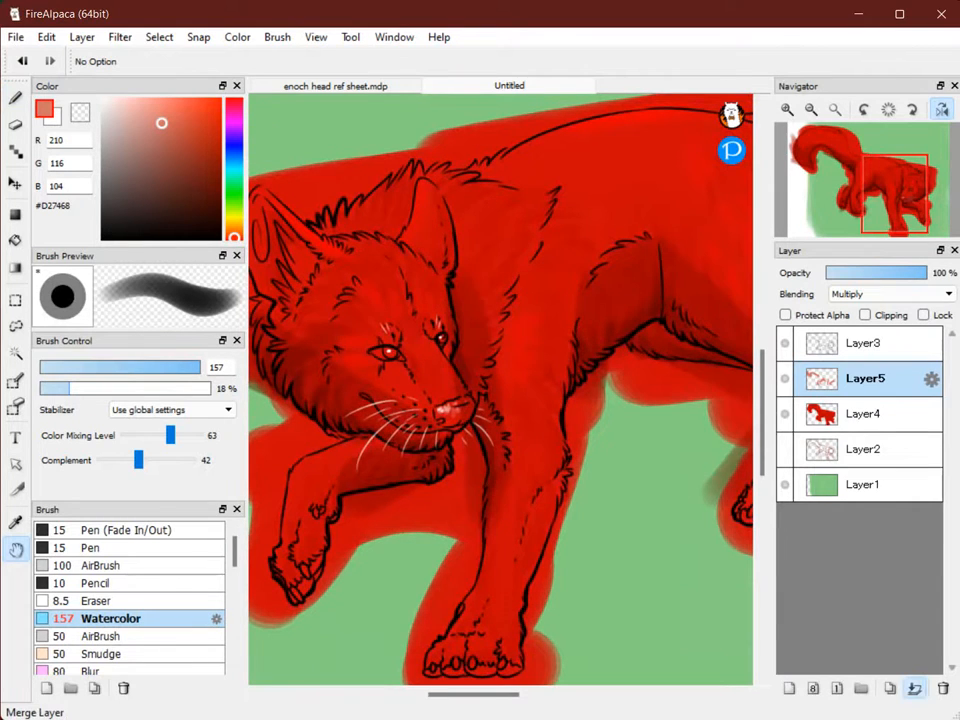
# Merge the Multiply shadow layer down into the red colour layer and add a new Normal layer above it.
pyautogui.click(913, 688)
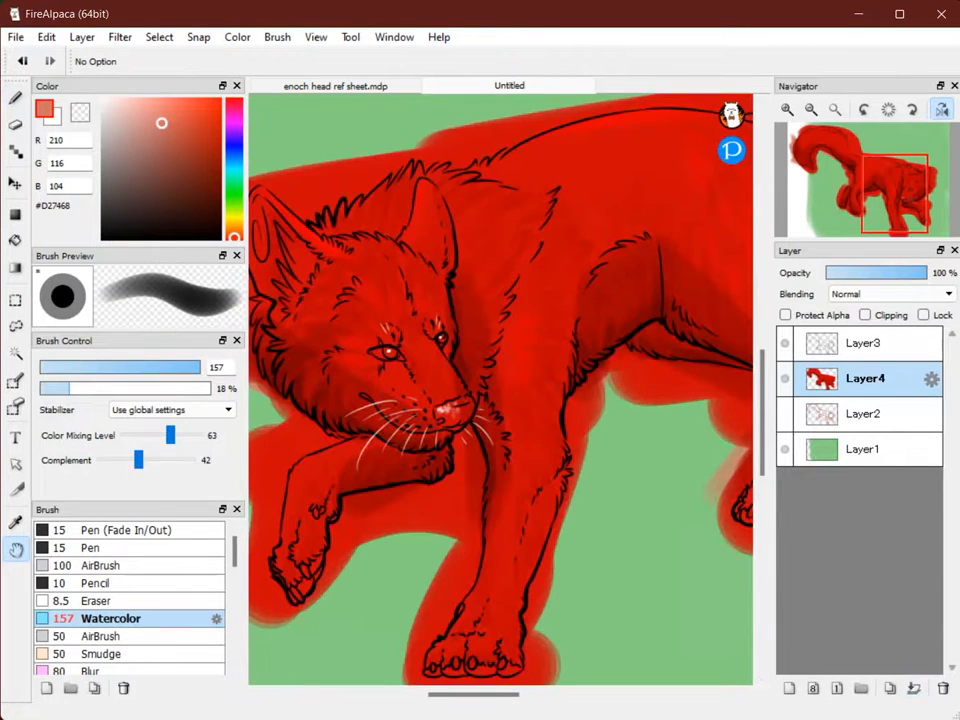
pyautogui.moveTo(476, 445); pyautogui.dragTo(620, 507)
pyautogui.click(789, 688)
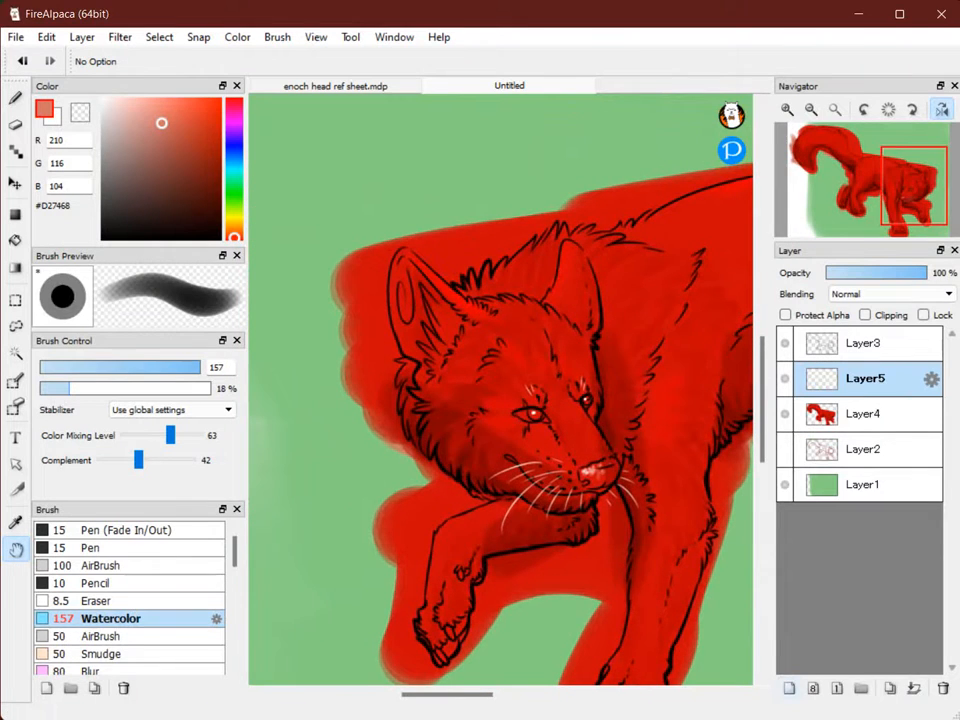
# Choose dark grey #303030 and fill the inner fur area of the nearer ear.
pyautogui.doubleClick(787, 109)
pyautogui.click(101, 214)
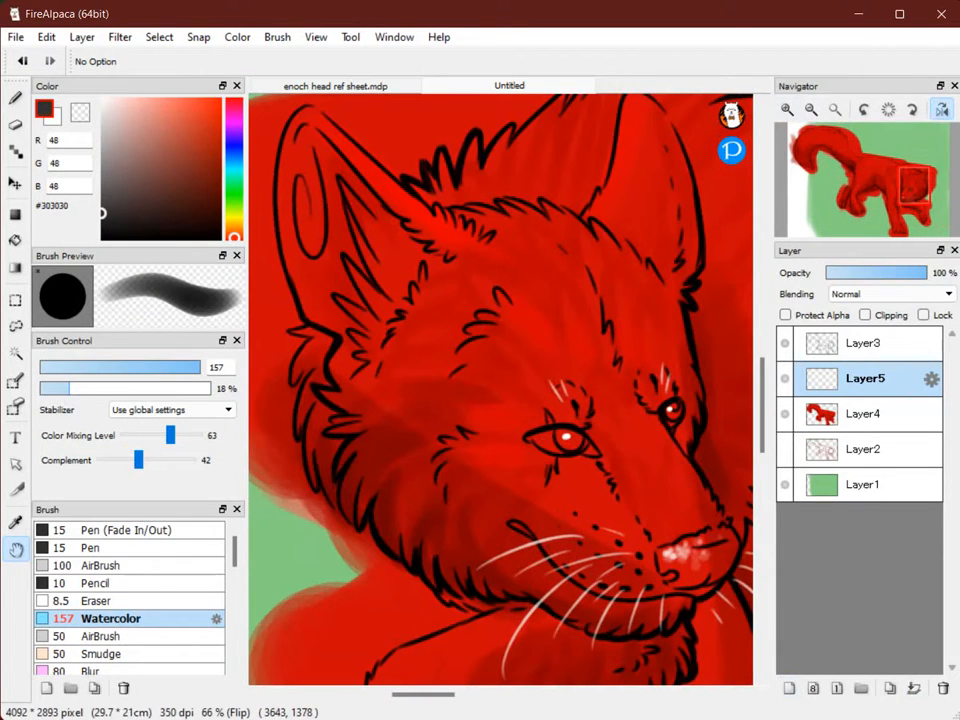
pyautogui.moveTo(262, 282); pyautogui.dragTo(271, 287)
pyautogui.moveTo(476, 353)
pyautogui.mouseDown()
pyautogui.moveTo(501, 388)
pyautogui.moveTo(450, 388)
pyautogui.mouseUp()
pyautogui.moveTo(398, 240)
pyautogui.mouseDown()
pyautogui.moveTo(446, 340)
pyautogui.moveTo(424, 261)
pyautogui.moveTo(392, 313)
pyautogui.moveTo(399, 381)
pyautogui.moveTo(386, 240)
pyautogui.mouseUp()
# Pick mid grey #676767, set the Watercolor brush to size 39.3 at 12% opacity and shade the inner ear fur.
pyautogui.click(101, 182)
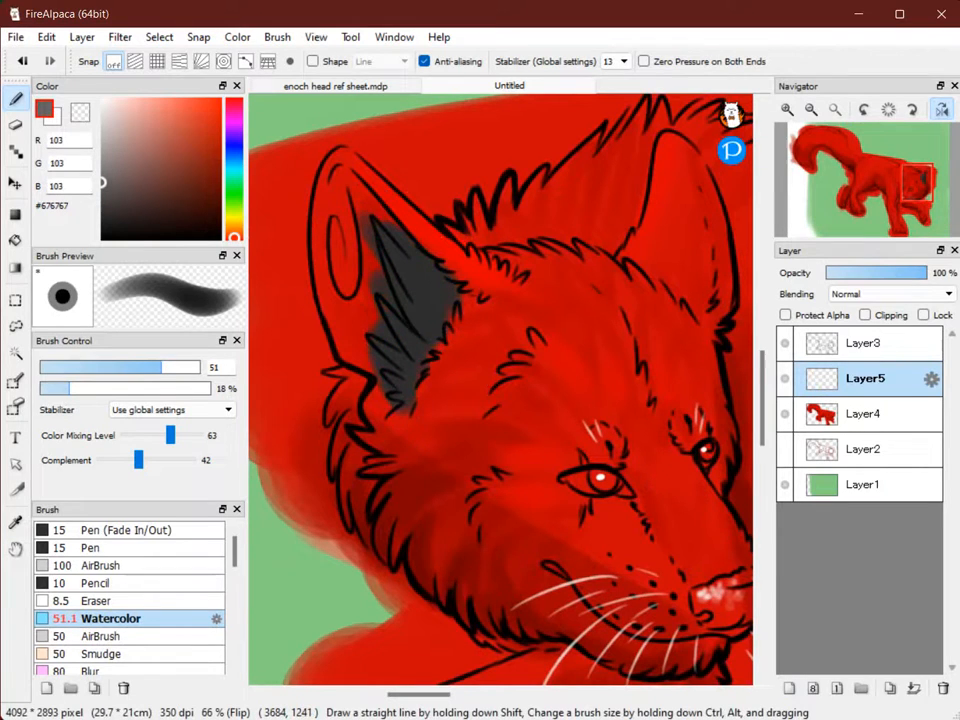
pyautogui.click(135, 367)
pyautogui.click(59, 388)
pyautogui.moveTo(136, 367); pyautogui.dragTo(143, 367)
pyautogui.moveTo(404, 233)
pyautogui.mouseDown()
pyautogui.moveTo(381, 216)
pyautogui.moveTo(387, 232)
pyautogui.mouseUp()
pyautogui.moveTo(425, 338)
pyautogui.mouseDown()
pyautogui.moveTo(375, 301)
pyautogui.moveTo(421, 350)
pyautogui.moveTo(396, 352)
pyautogui.moveTo(402, 361)
pyautogui.moveTo(391, 275)
pyautogui.moveTo(448, 297)
pyautogui.mouseUp()
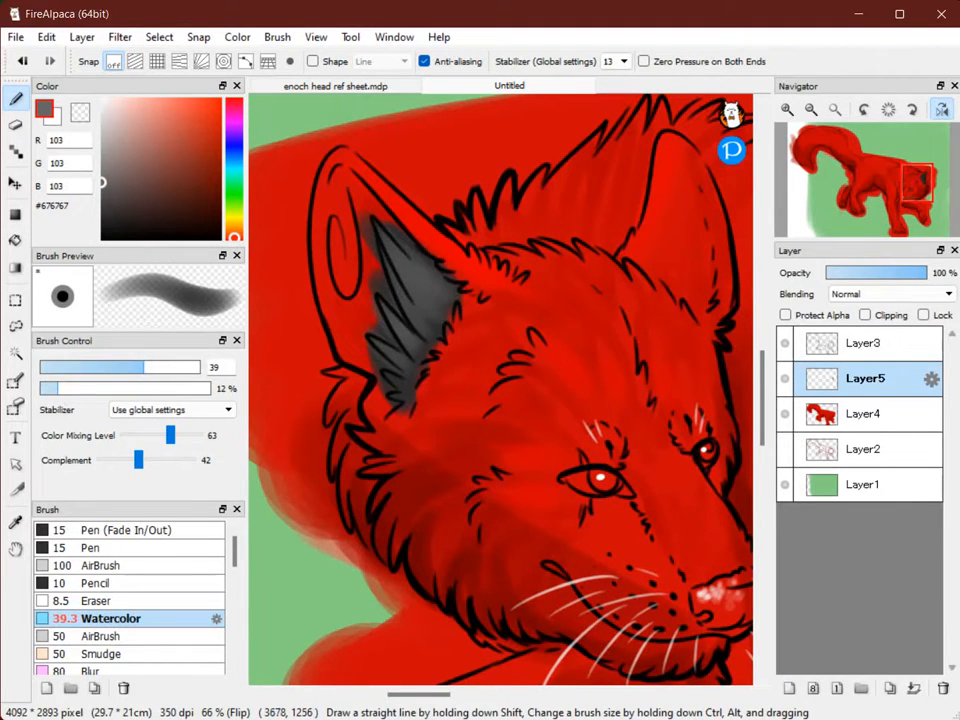
# Brush progressively lighter strands into the inner ear fur using greys #9D9D9D and #D5D5D5.
pyautogui.moveTo(102, 173); pyautogui.dragTo(102, 152)
pyautogui.moveTo(393, 253)
pyautogui.mouseDown()
pyautogui.moveTo(411, 284)
pyautogui.moveTo(388, 256)
pyautogui.moveTo(386, 305)
pyautogui.moveTo(404, 367)
pyautogui.mouseUp()
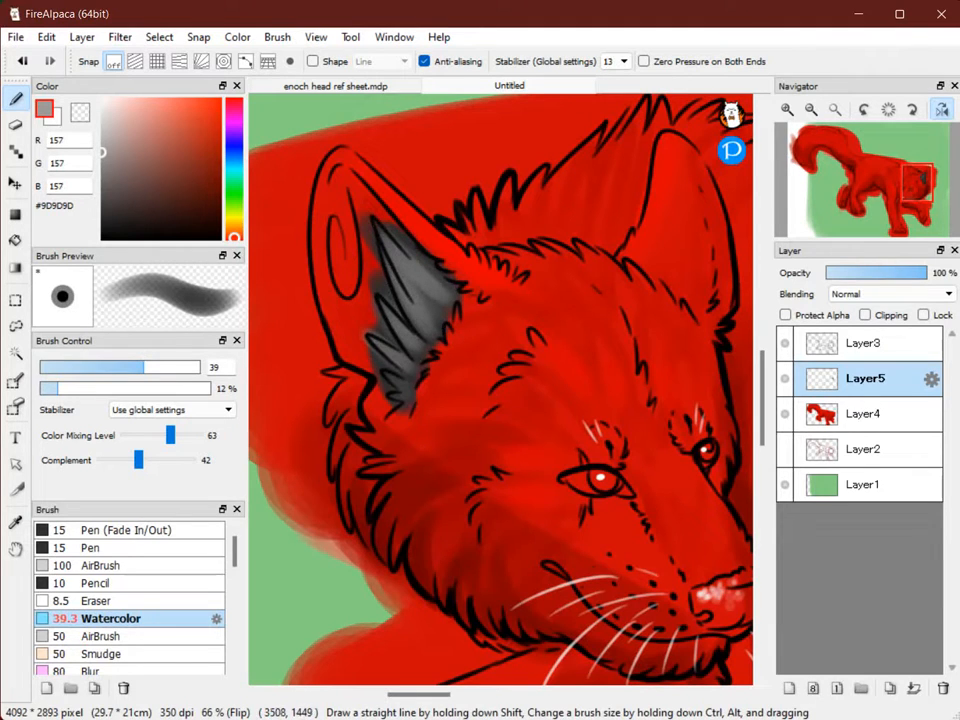
pyautogui.moveTo(102, 152); pyautogui.dragTo(102, 118)
pyautogui.moveTo(410, 263)
pyautogui.mouseDown()
pyautogui.moveTo(432, 294)
pyautogui.moveTo(428, 316)
pyautogui.moveTo(382, 330)
pyautogui.moveTo(376, 342)
pyautogui.mouseUp()
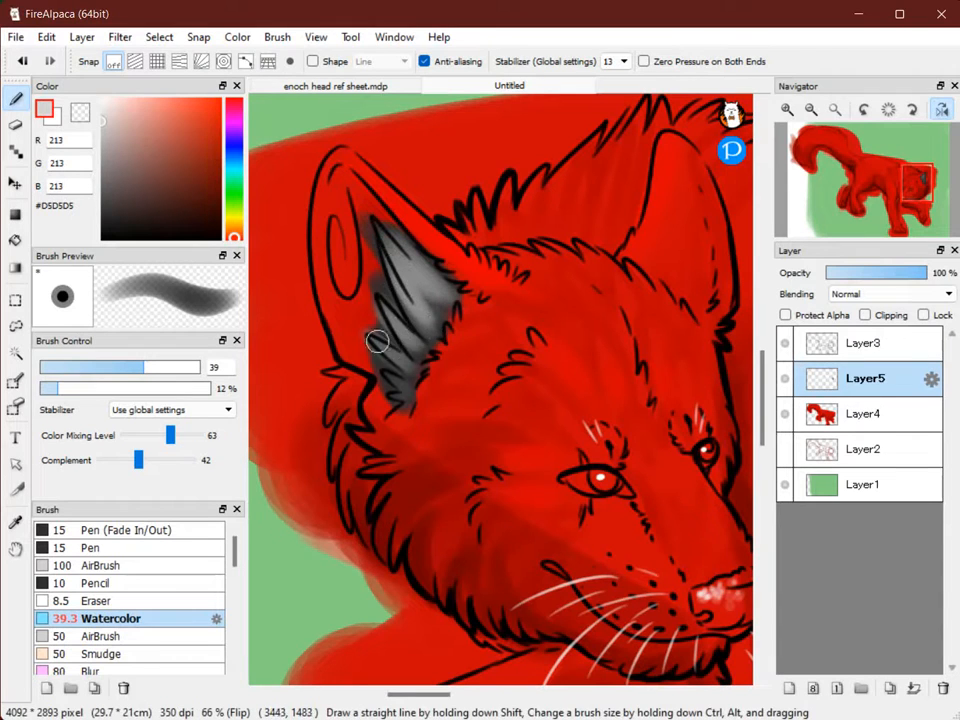
# Compare the inner ear fur with Layer5 hidden and shown, and add light strokes at the ear's base with the Watercolor brush at size 23.4.
pyautogui.press('e')
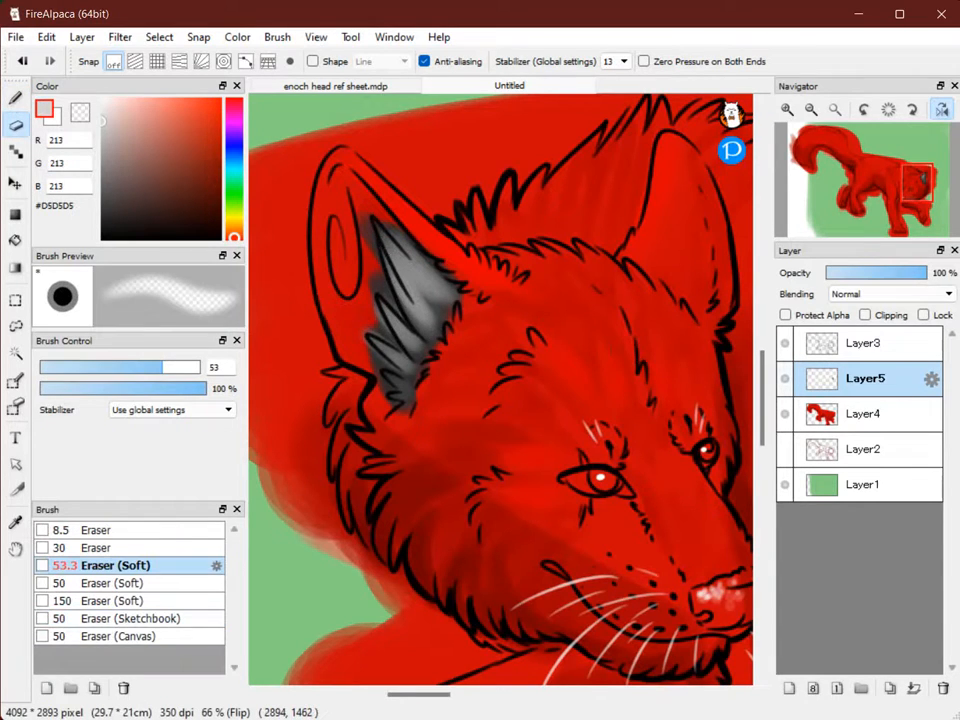
pyautogui.click(785, 378)
pyautogui.click(785, 378)
pyautogui.click(785, 378)
pyautogui.click(785, 378)
pyautogui.press('space')
pyautogui.moveTo(411, 369); pyautogui.dragTo(389, 404)
pyautogui.press('b')
pyautogui.moveTo(147, 367); pyautogui.dragTo(114, 367)
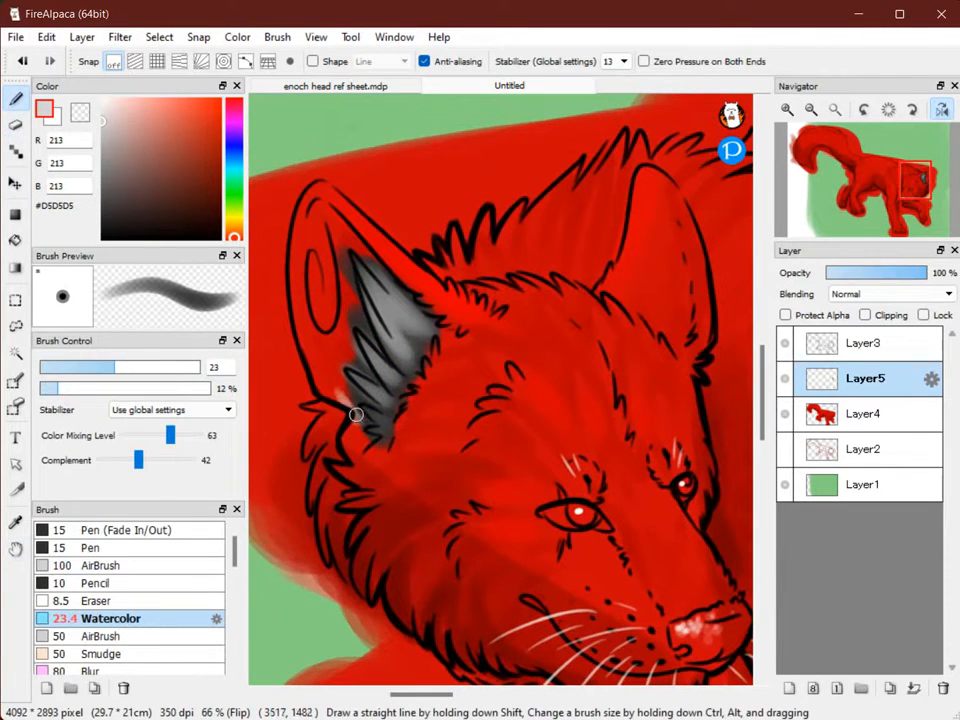
# Erase the grey spilling past the outer edge of the nearer ear's inner fur with the size 53.3 soft eraser.
pyautogui.press('e')
pyautogui.moveTo(341, 391); pyautogui.dragTo(364, 407)
pyautogui.moveTo(333, 342); pyautogui.dragTo(368, 379)
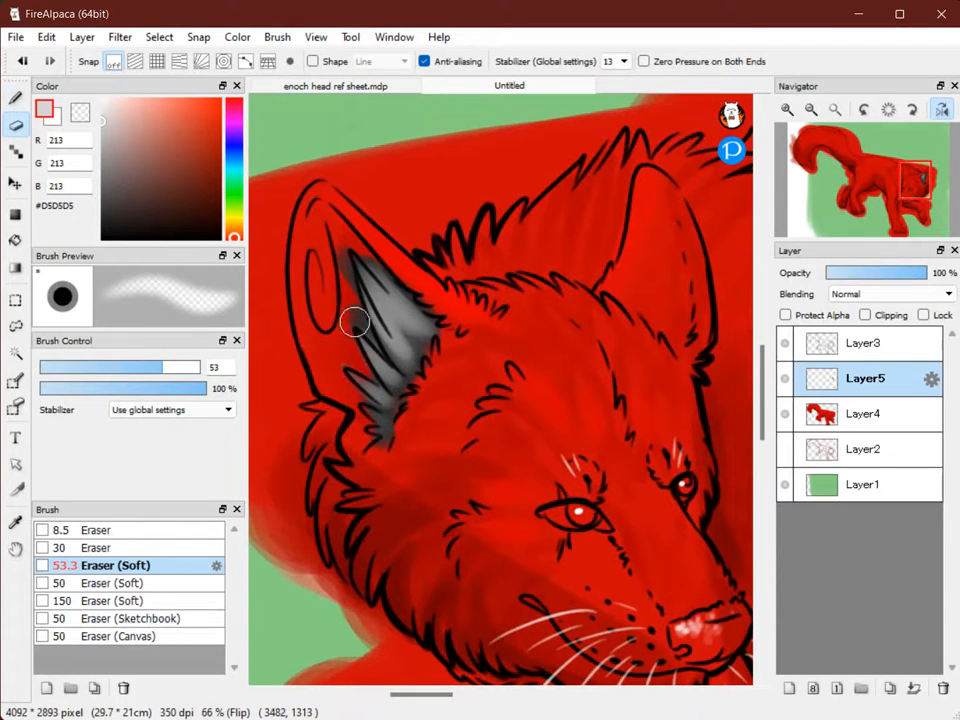
pyautogui.moveTo(361, 320); pyautogui.dragTo(379, 350)
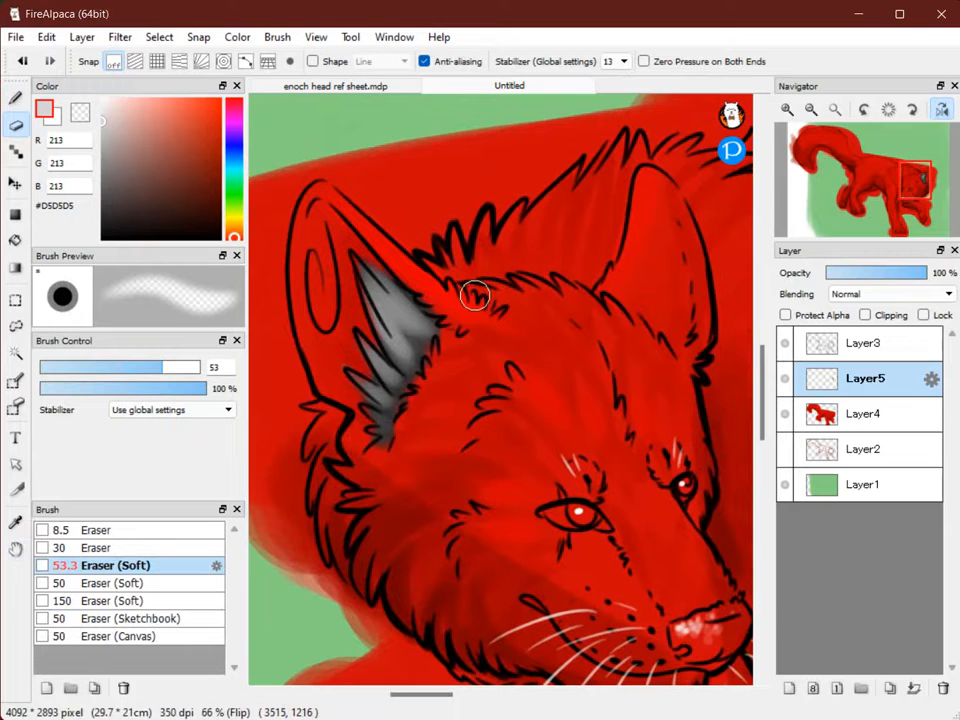
# Choose dark grey #4E4E4E, set the Watercolor brush to size 18.4 at 19% opacity and start colouring the nose around the nostril.
pyautogui.press('space')
pyautogui.moveTo(647, 343); pyautogui.dragTo(604, 258)
pyautogui.moveTo(497, 280); pyautogui.dragTo(580, 351)
pyautogui.click(787, 109)
pyautogui.click(787, 109)
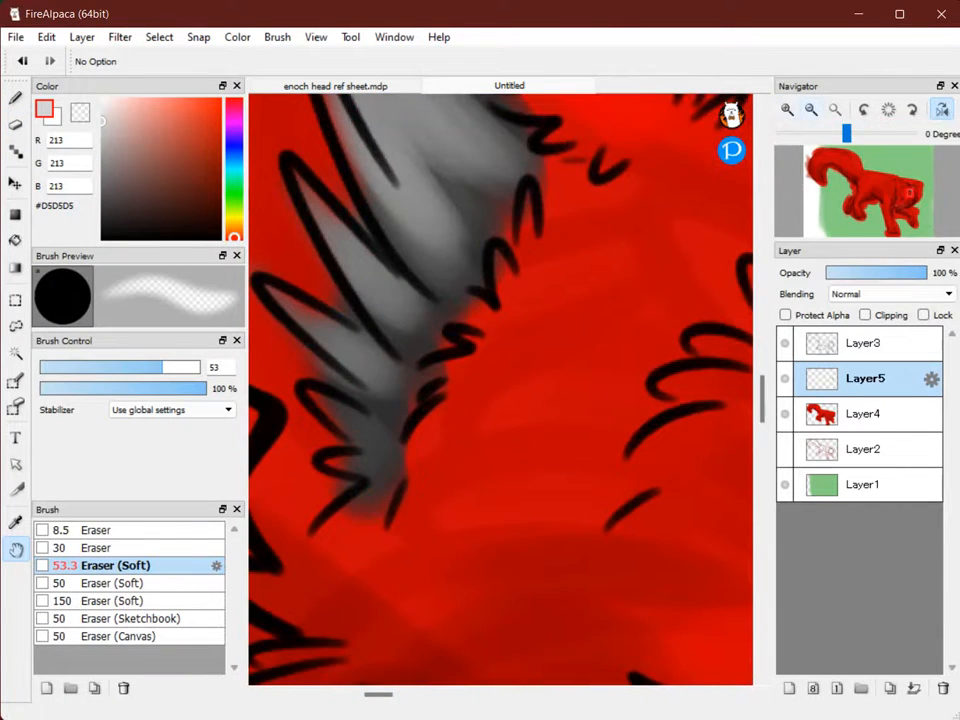
pyautogui.click(811, 109)
pyautogui.click(811, 109)
pyautogui.moveTo(515, 347); pyautogui.dragTo(490, 487)
pyautogui.moveTo(598, 390); pyautogui.dragTo(540, 151)
pyautogui.click(787, 109)
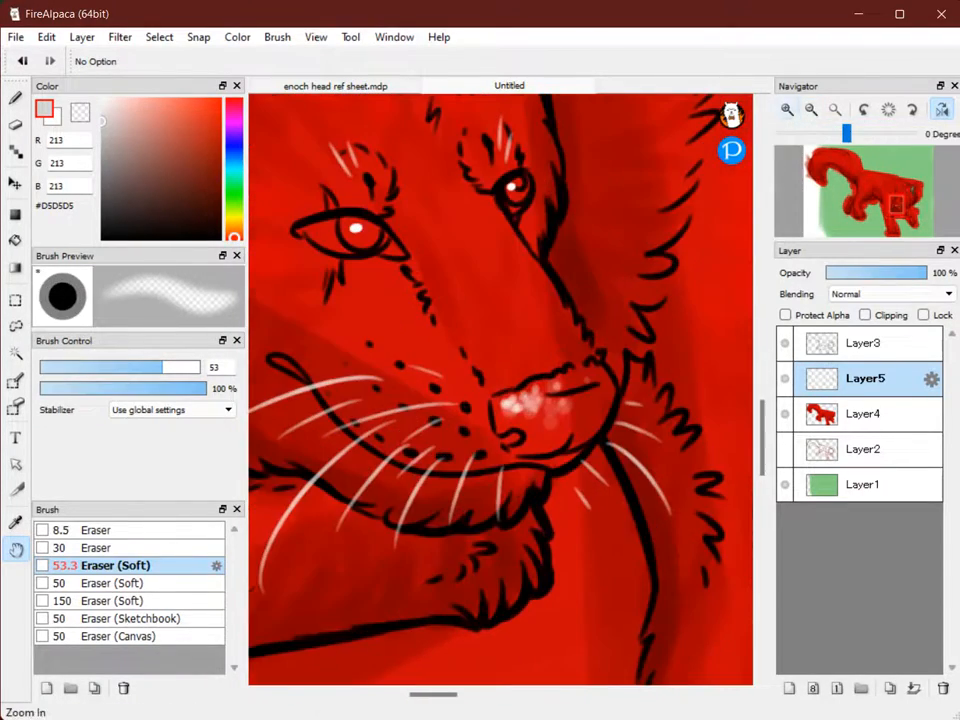
pyautogui.click(101, 175)
pyautogui.moveTo(101, 175); pyautogui.dragTo(101, 196)
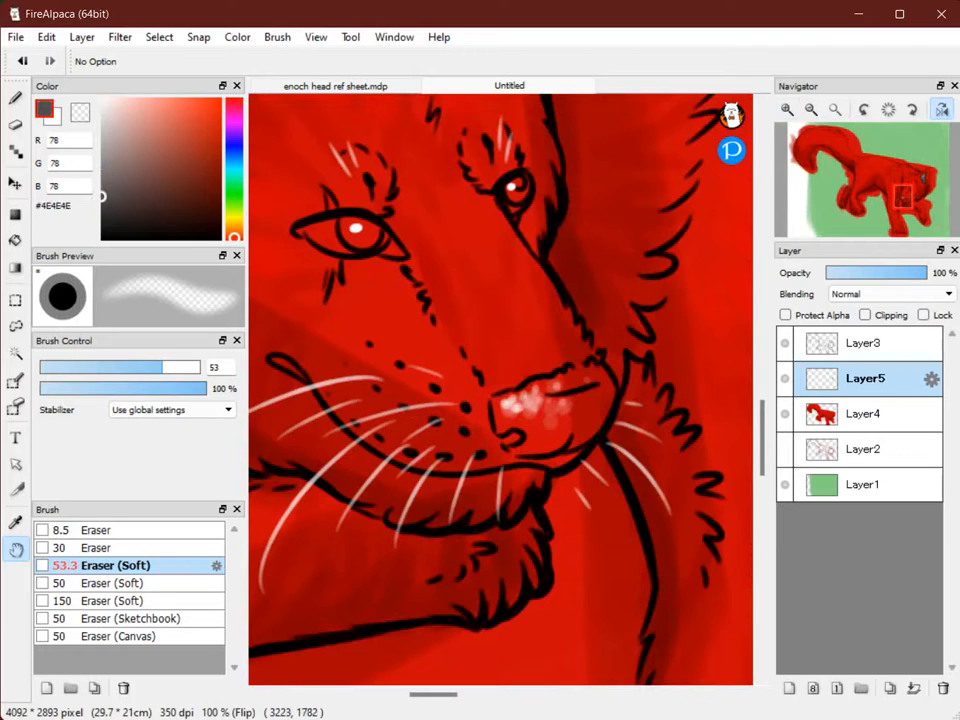
pyautogui.press('b')
pyautogui.click(71, 388)
pyautogui.click(99, 367)
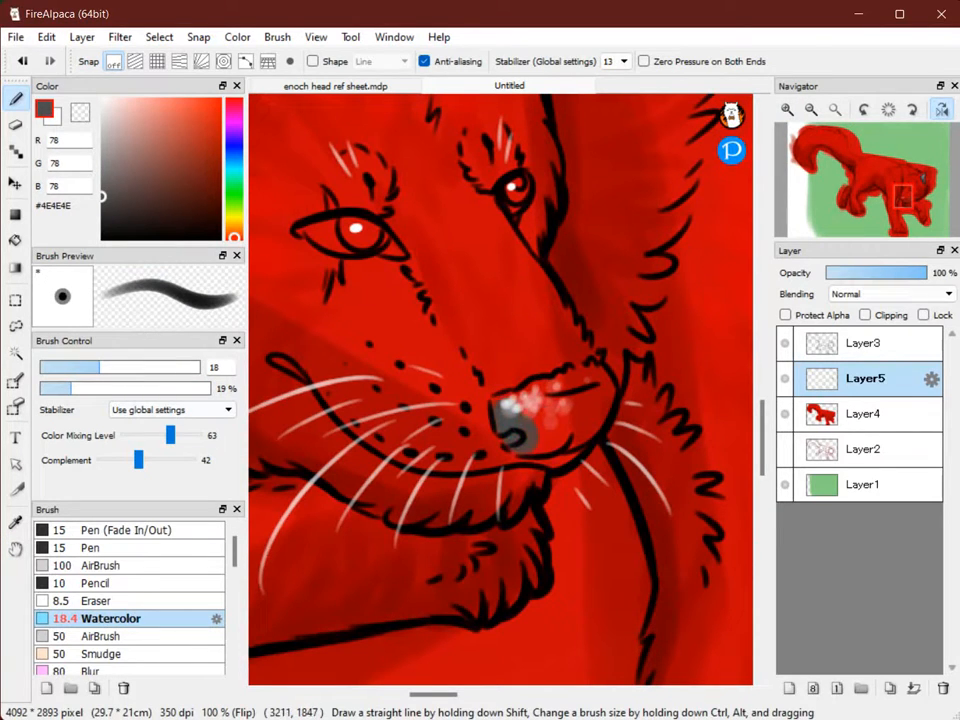
# Fill the rest of the nose with grey #3A3A3A using the Watercolor brush at size 22 and darken its shadows with #151515.
pyautogui.click(109, 367)
pyautogui.click(101, 208)
pyautogui.moveTo(531, 418); pyautogui.dragTo(602, 423)
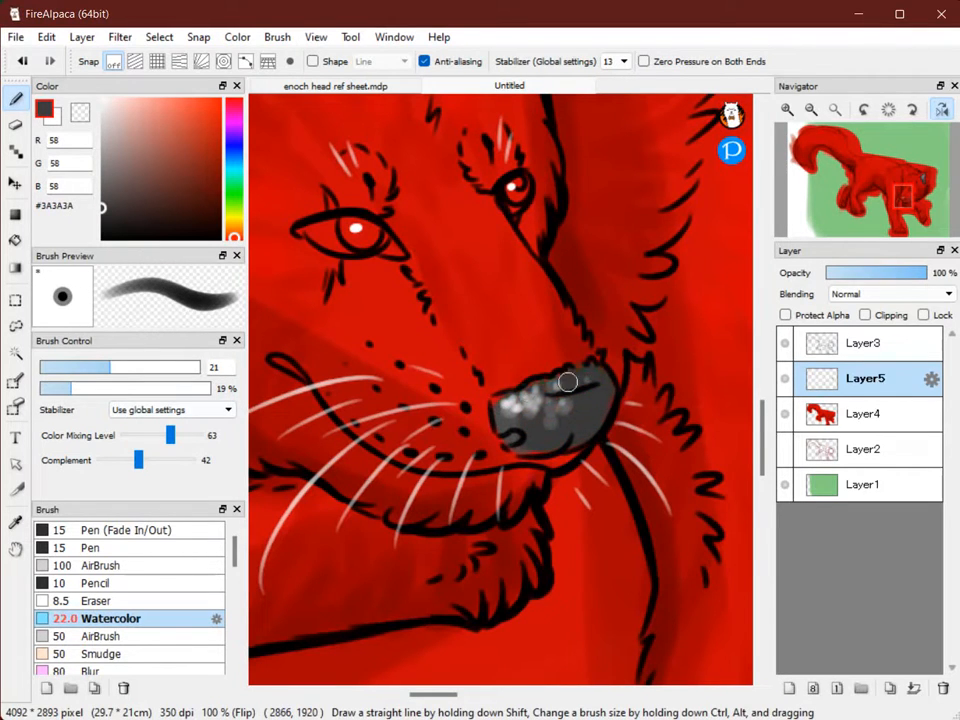
pyautogui.click(101, 229)
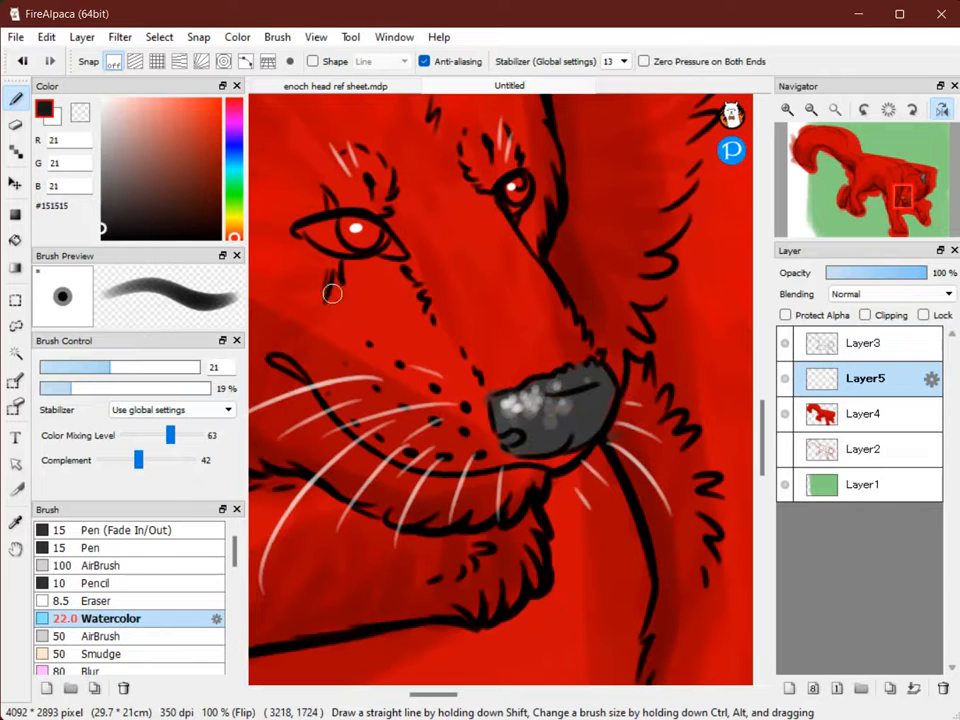
# Brush lighter grey #7C7C7C over the far side of the nose with the Watercolor brush at size 34.9.
pyautogui.moveTo(127, 178); pyautogui.dragTo(101, 170)
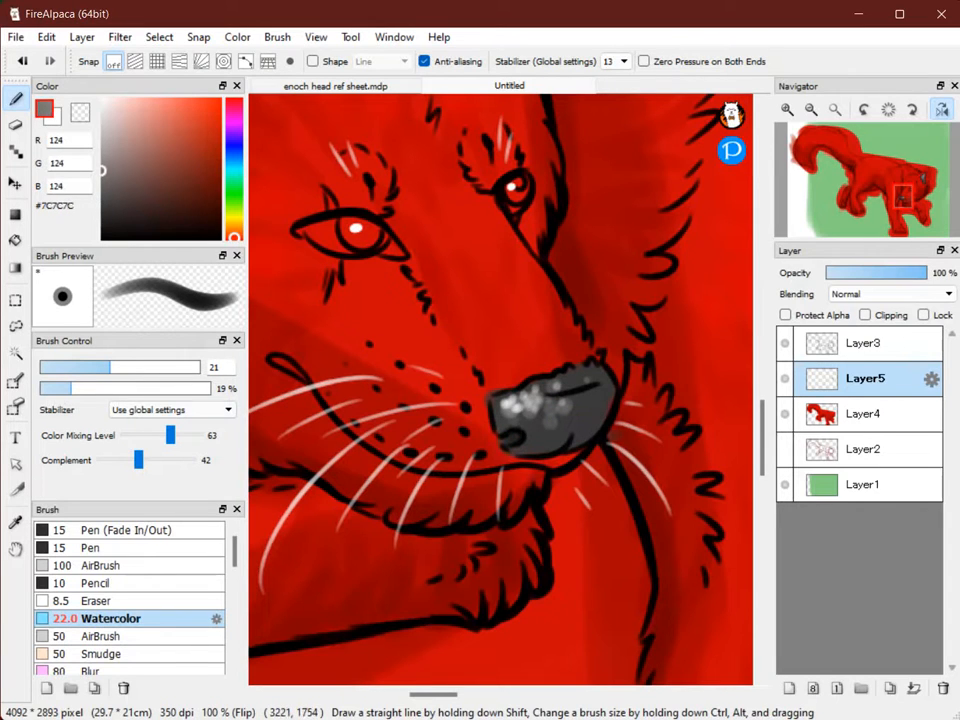
pyautogui.click(137, 367)
pyautogui.moveTo(564, 391)
pyautogui.mouseDown()
pyautogui.moveTo(540, 395)
pyautogui.moveTo(590, 430)
pyautogui.mouseUp()
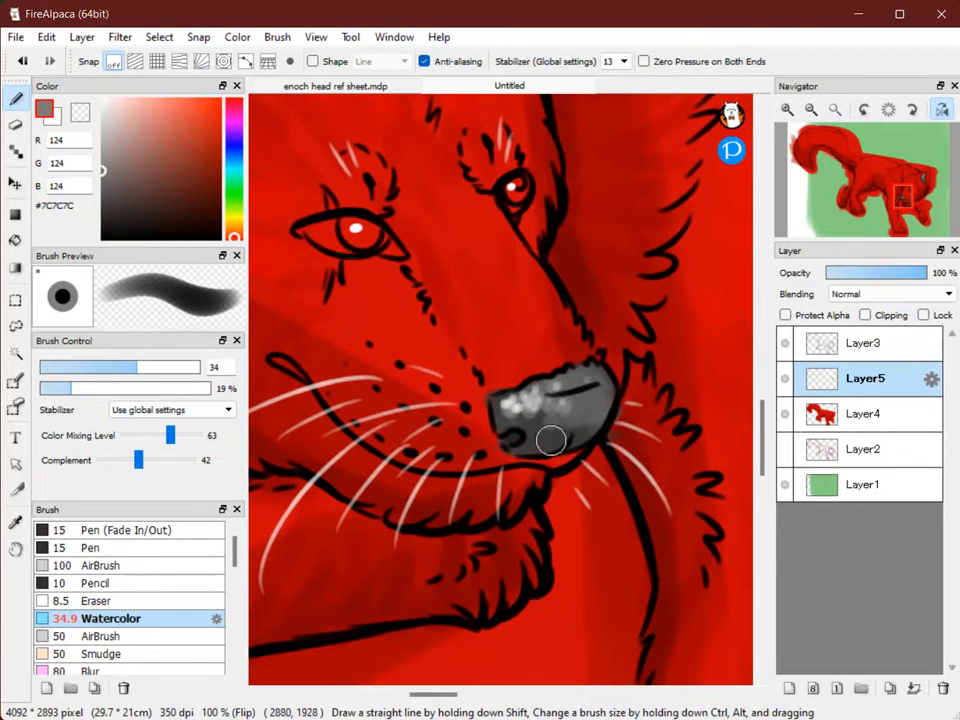
# Sample dark grey #3A3A3A from the nose and paint the nearer eye's inner corner and, with brush size 17.1, the mouth corner.
pyautogui.rightClick(553, 437)
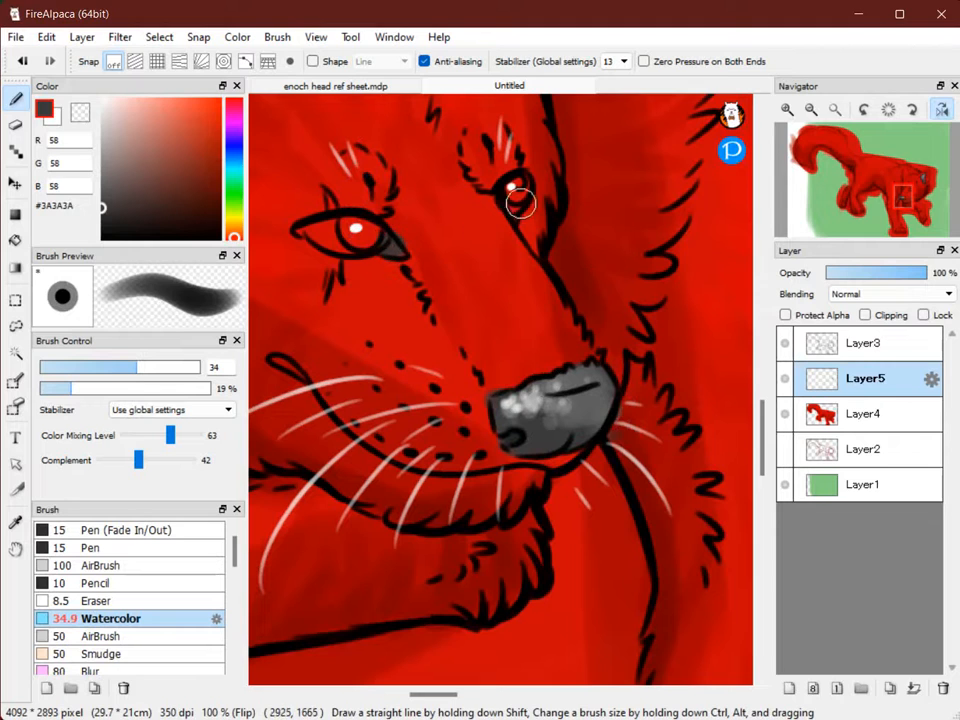
pyautogui.click(811, 109)
pyautogui.click(811, 109)
pyautogui.press('space')
pyautogui.moveTo(479, 398); pyautogui.dragTo(454, 331)
pyautogui.moveTo(498, 239); pyautogui.dragTo(517, 263)
pyautogui.click(787, 109)
pyautogui.click(787, 109)
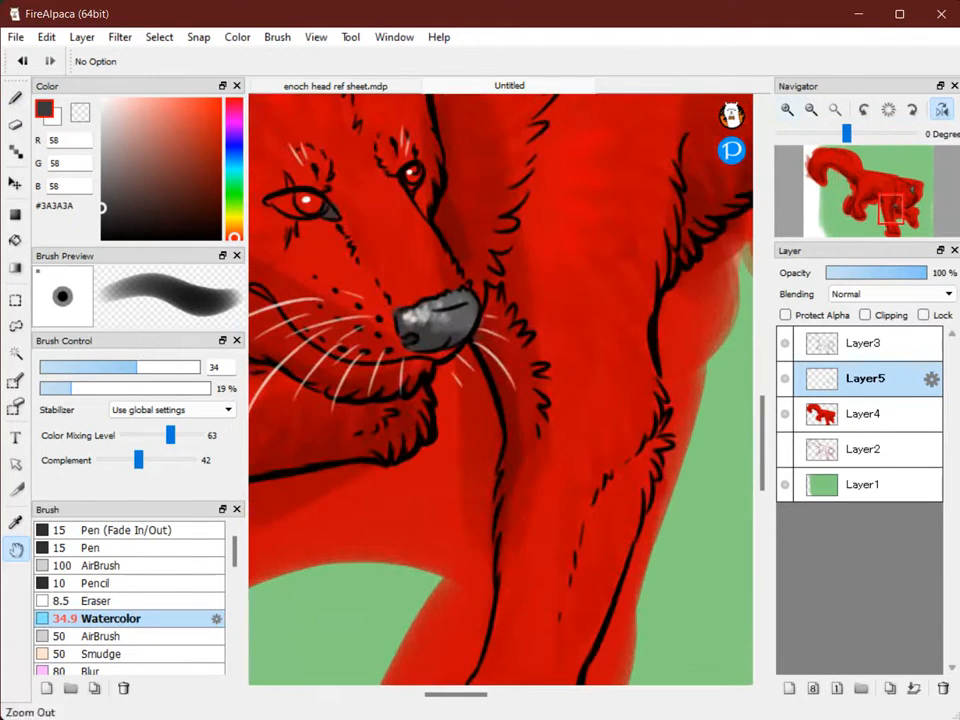
pyautogui.click(905, 197)
pyautogui.click(787, 109)
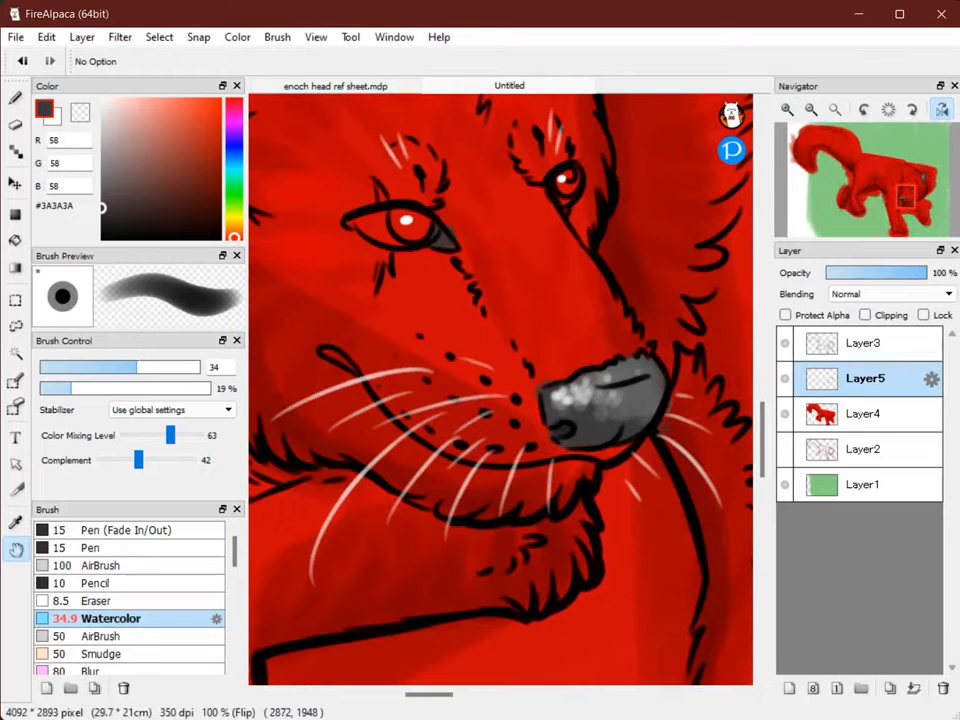
pyautogui.moveTo(318, 450); pyautogui.dragTo(323, 453)
pyautogui.press('b')
pyautogui.click(95, 367)
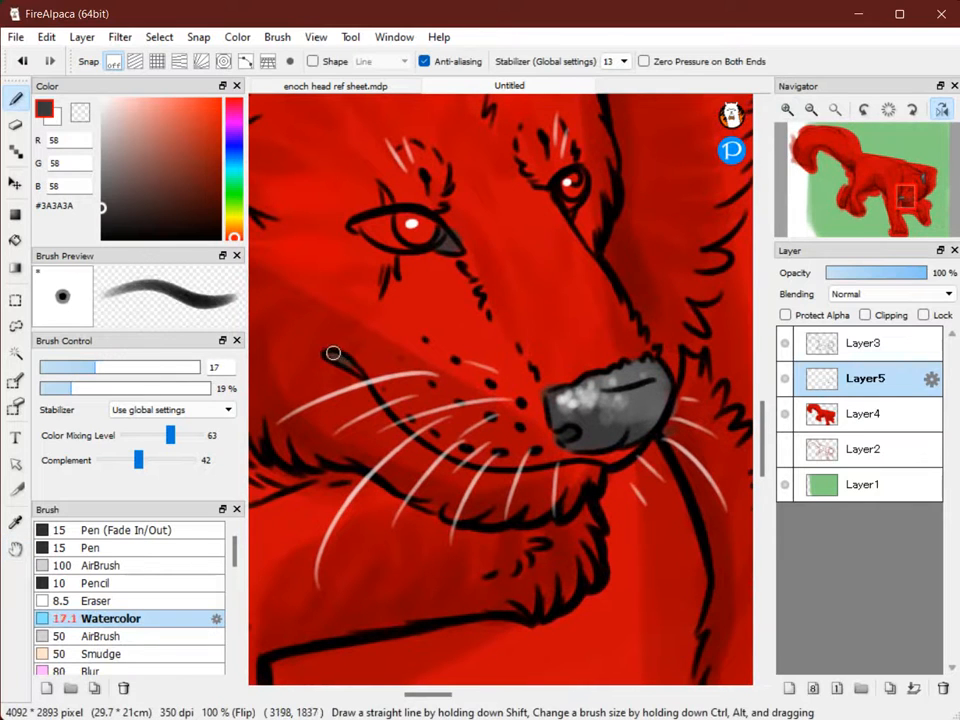
# Sample pale yellow from the reference sheet palette, lighten it to #FCFFC6 and colour both eyes.
pyautogui.click(335, 86)
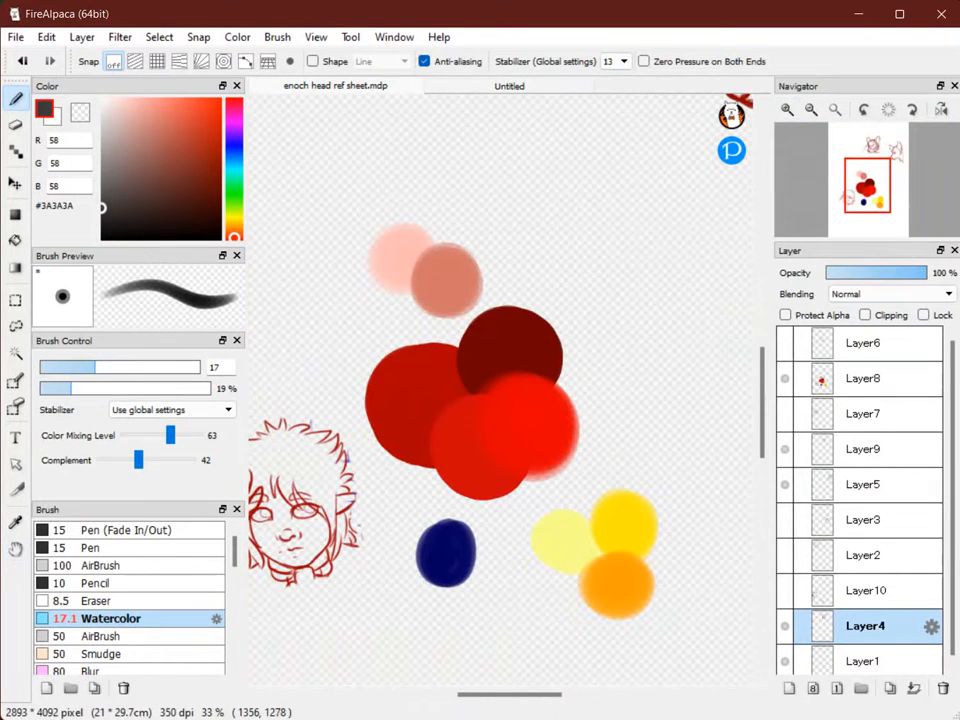
pyautogui.rightClick(573, 537)
pyautogui.click(509, 86)
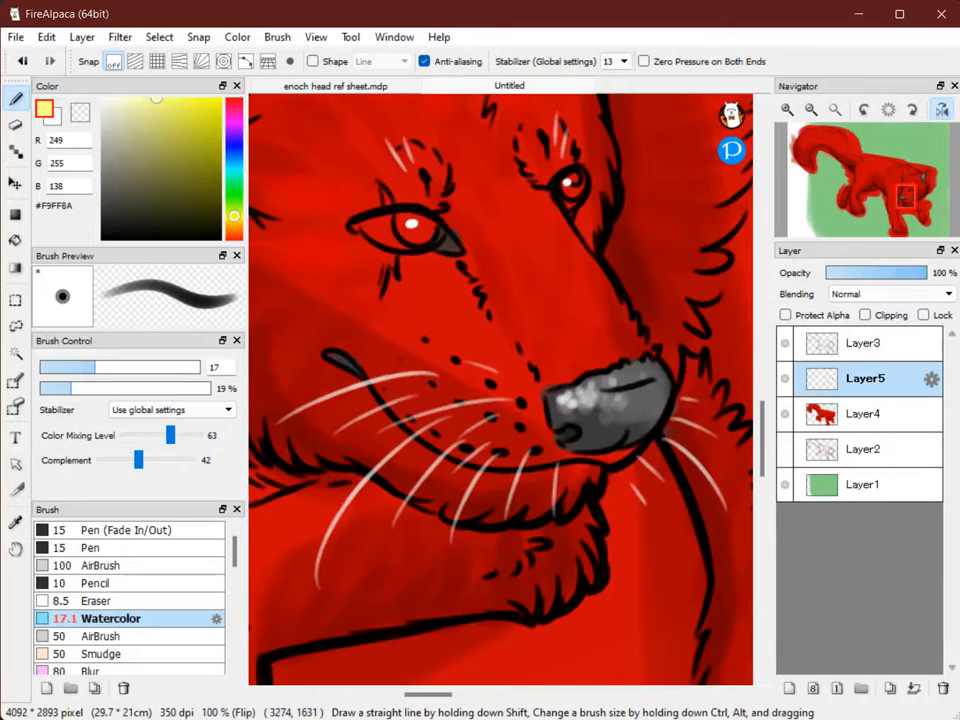
pyautogui.moveTo(415, 224); pyautogui.dragTo(418, 225)
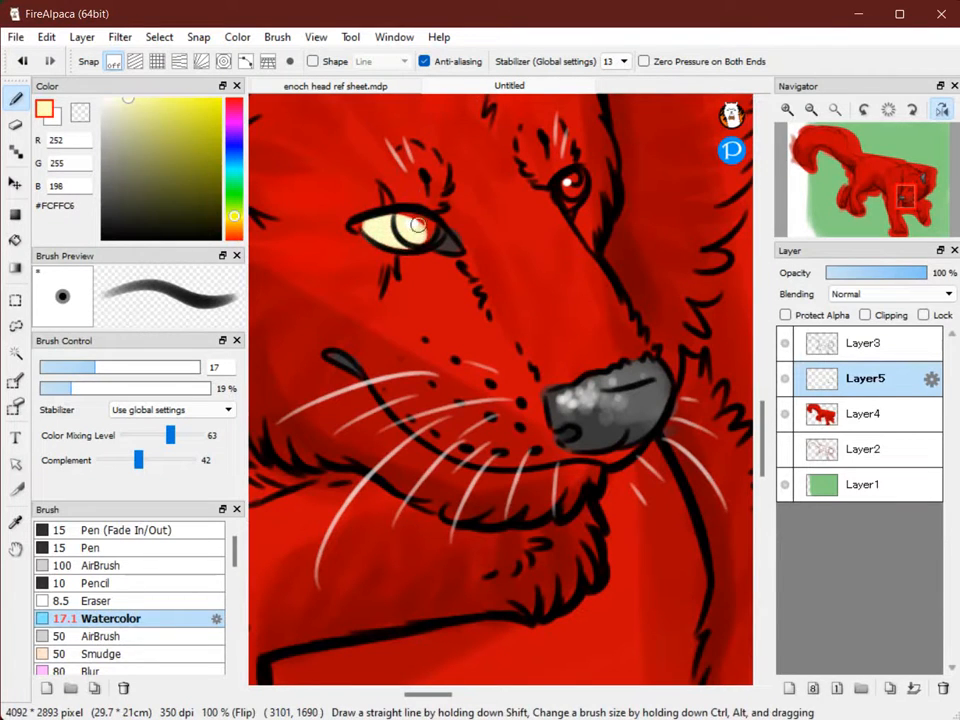
pyautogui.moveTo(574, 176); pyautogui.dragTo(572, 190)
# Choose light blue #9DABFF and paint the nearer eye's iris with the Watercolor brush at size 21.4.
pyautogui.click(234, 150)
pyautogui.click(148, 98)
pyautogui.press(']')
pyautogui.moveTo(418, 229)
pyautogui.mouseDown()
pyautogui.moveTo(435, 236)
pyautogui.moveTo(404, 223)
pyautogui.mouseUp()
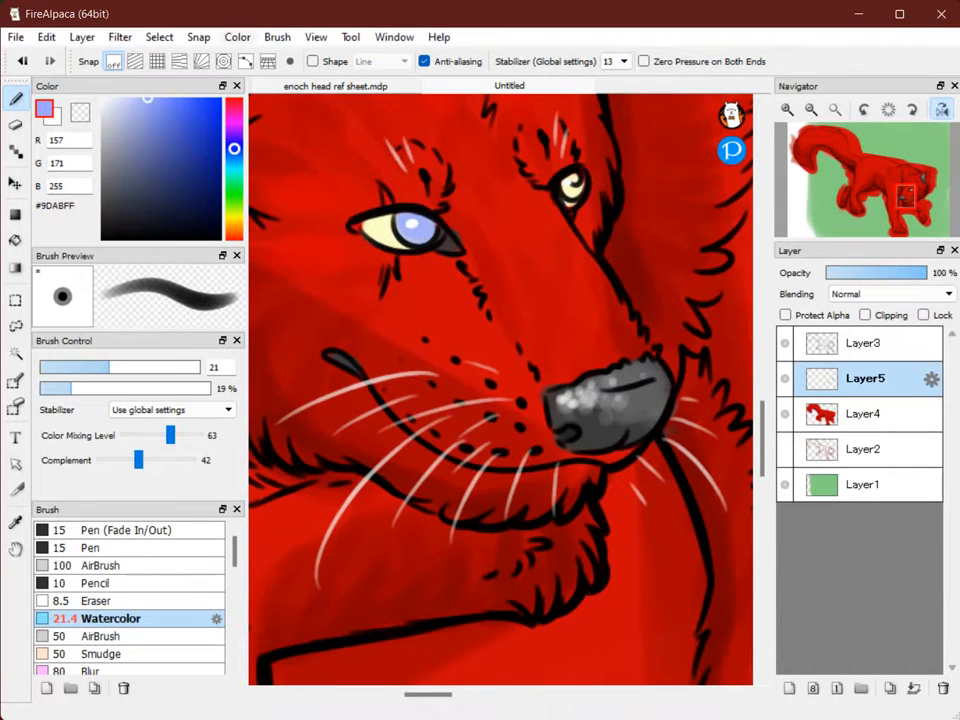
# Choose pink #FF9DF7 and paint the markings above and below the nearer eye with the Watercolor brush at size 16.5.
pyautogui.click(234, 119)
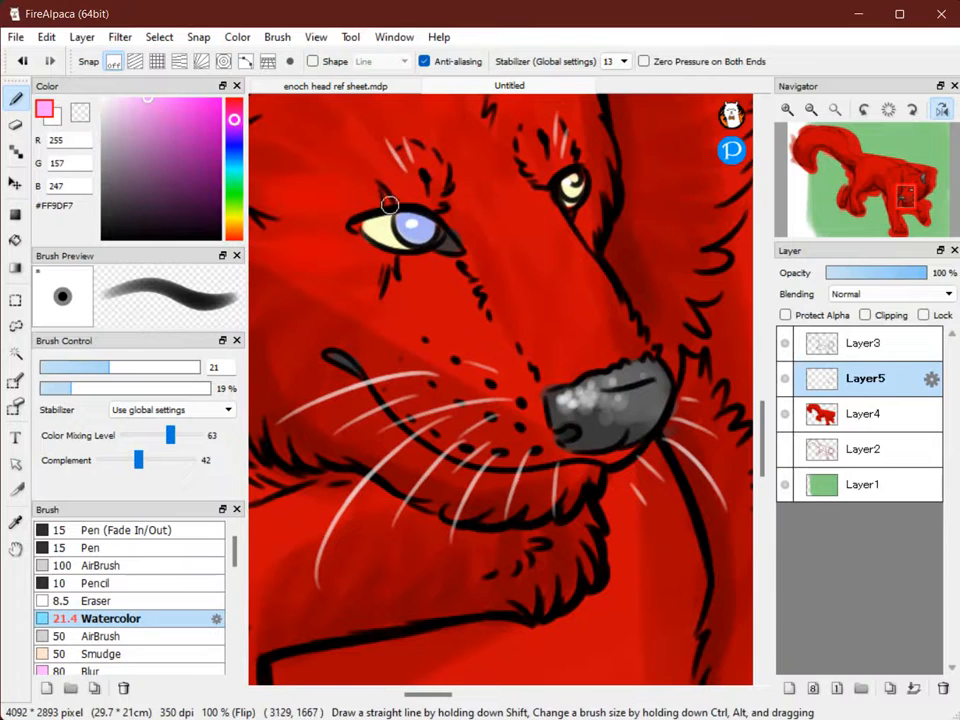
pyautogui.hotkey('ctrl', 'z')
pyautogui.click(93, 367)
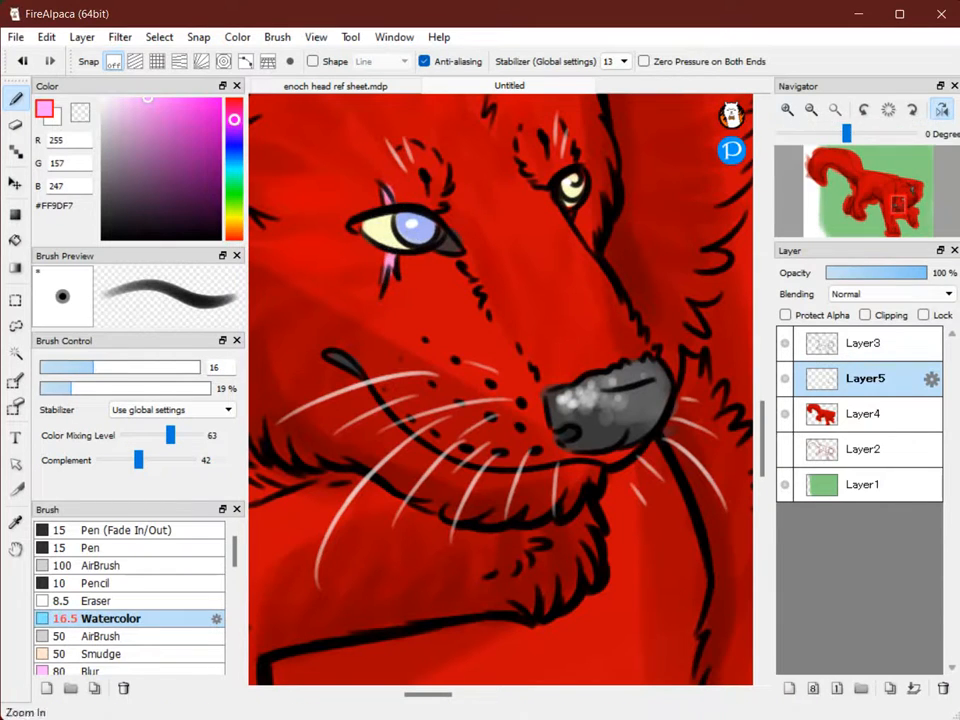
# Sample navy blue #02005C from the reference sheet palette and return to the wolf drawing.
pyautogui.click(811, 109)
pyautogui.press('space')
pyautogui.moveTo(562, 363); pyautogui.dragTo(618, 311)
pyautogui.moveTo(545, 338); pyautogui.dragTo(531, 261)
pyautogui.click(335, 86)
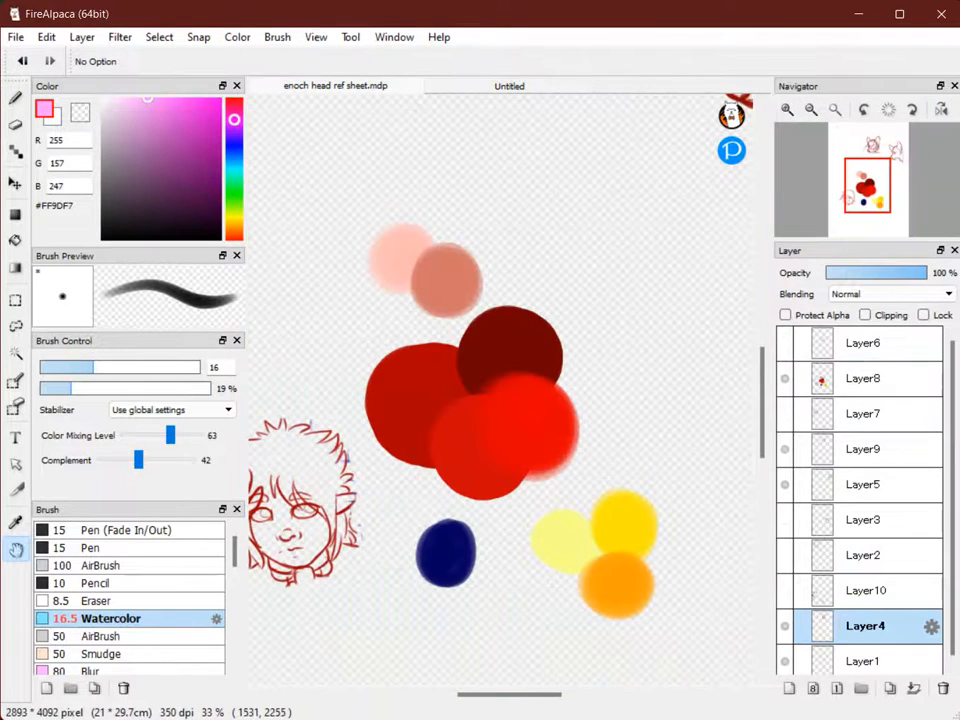
pyautogui.rightClick(446, 555)
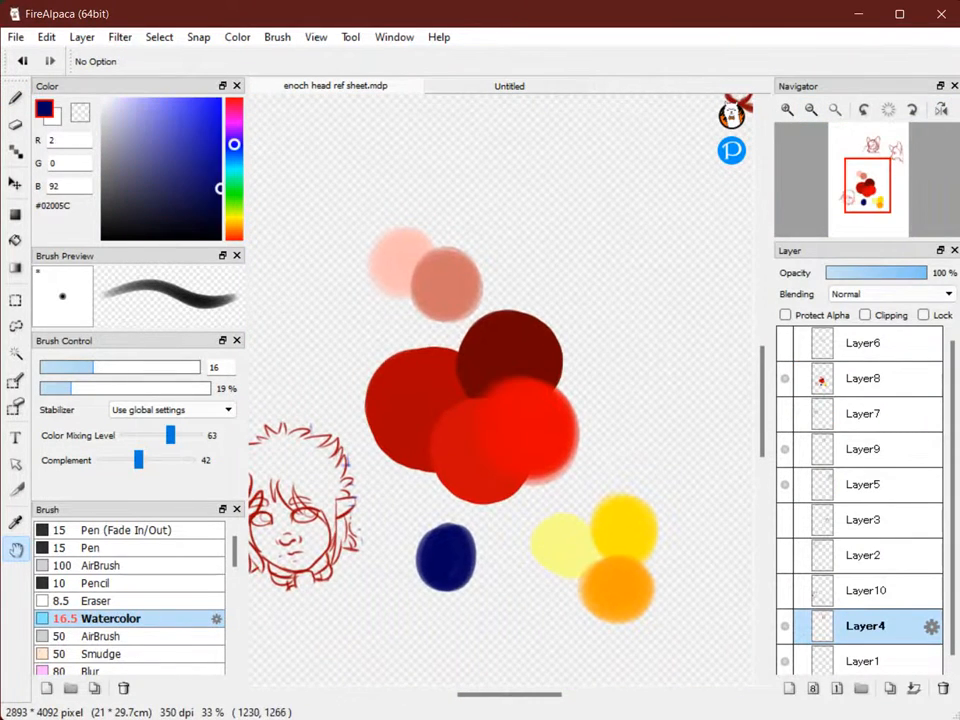
pyautogui.click(509, 86)
# Set the Watercolor brush to size 26.6 and paint the raised front paw's pads navy blue.
pyautogui.moveTo(460, 395); pyautogui.dragTo(568, 290)
pyautogui.click(787, 109)
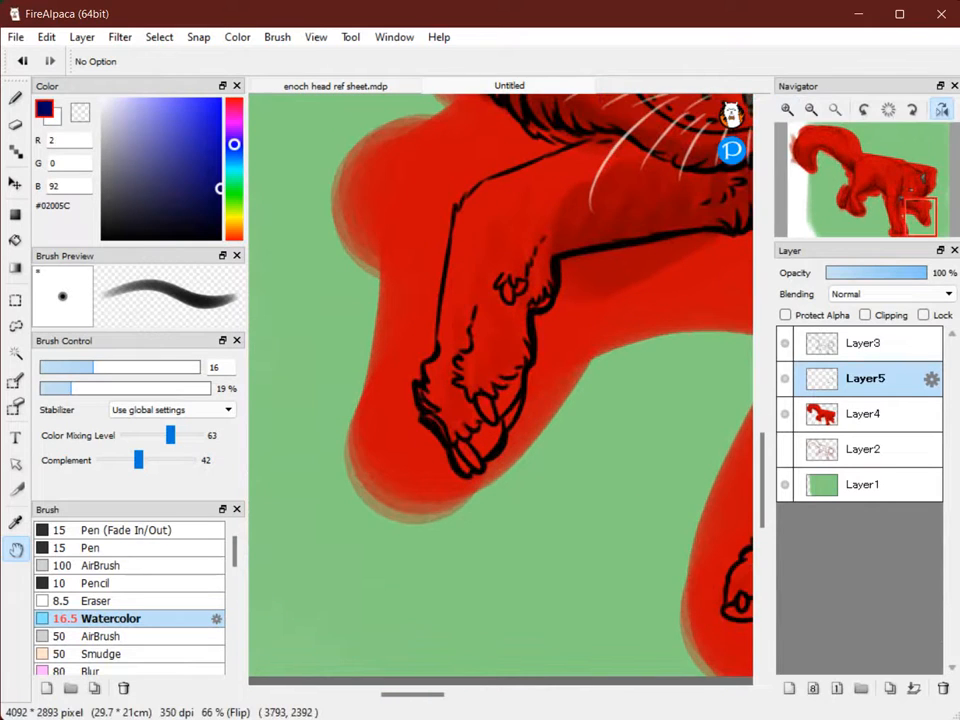
pyautogui.click(123, 367)
pyautogui.click(15, 98)
pyautogui.moveTo(486, 435); pyautogui.dragTo(524, 377)
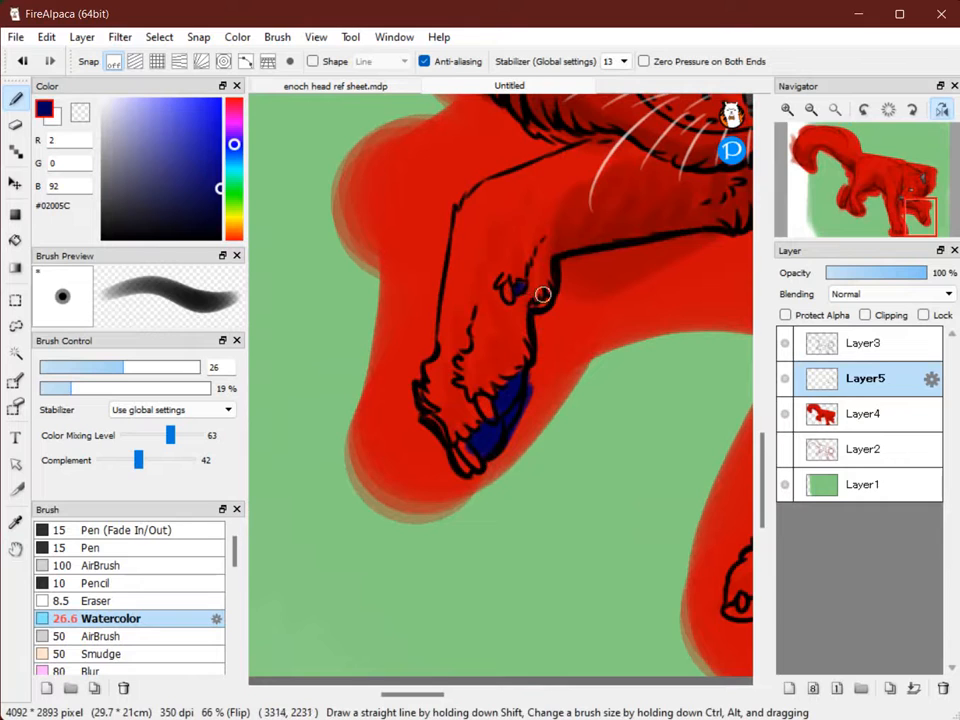
# Paint the pads along the underside of the planted front paw navy blue.
pyautogui.press('space')
pyautogui.moveTo(711, 484)
pyautogui.mouseDown()
pyautogui.moveTo(359, 194)
pyautogui.moveTo(395, 323)
pyautogui.mouseUp()
pyautogui.moveTo(412, 463)
pyautogui.mouseDown()
pyautogui.moveTo(454, 460)
pyautogui.moveTo(480, 443)
pyautogui.mouseUp()
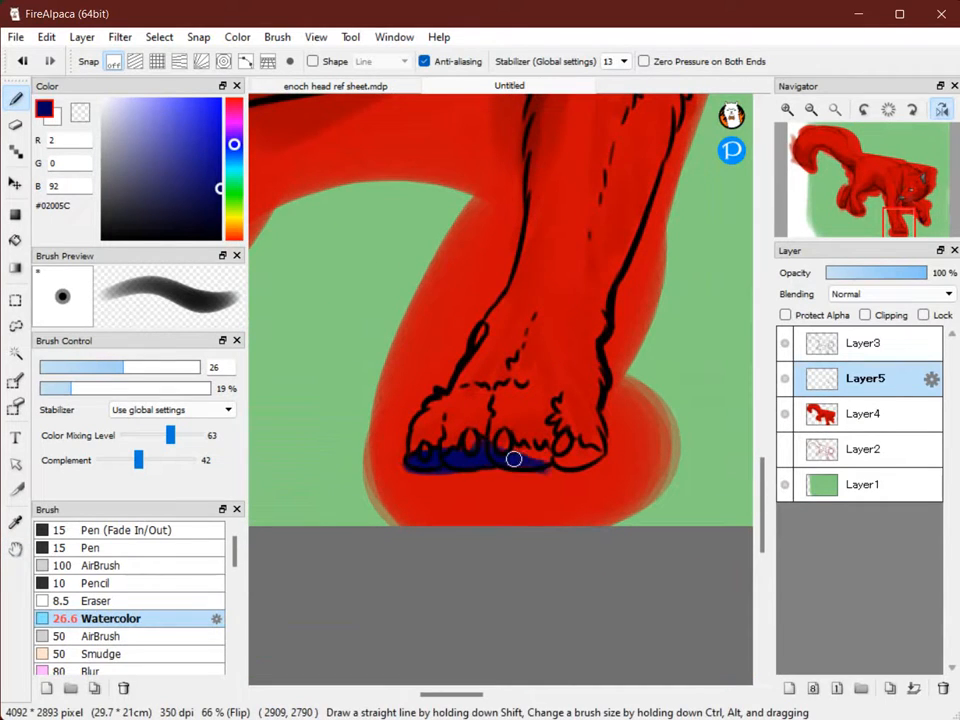
pyautogui.moveTo(605, 452); pyautogui.dragTo(572, 451)
# Paint the pads of both hind paws navy blue.
pyautogui.press('space')
pyautogui.moveTo(725, 284)
pyautogui.mouseDown()
pyautogui.moveTo(667, 284)
pyautogui.moveTo(375, 450)
pyautogui.mouseUp()
pyautogui.moveTo(690, 255); pyautogui.dragTo(266, 260)
pyautogui.moveTo(342, 416)
pyautogui.mouseDown()
pyautogui.moveTo(316, 396)
pyautogui.moveTo(338, 399)
pyautogui.mouseUp()
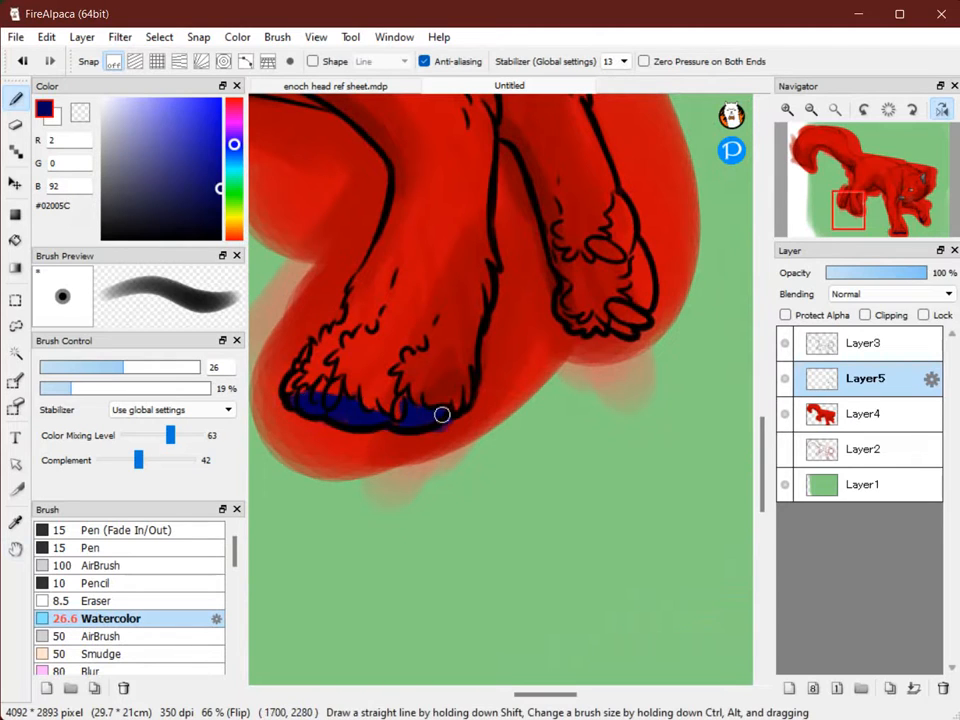
pyautogui.moveTo(642, 317)
pyautogui.mouseDown()
pyautogui.moveTo(640, 232)
pyautogui.moveTo(641, 277)
pyautogui.moveTo(627, 243)
pyautogui.mouseUp()
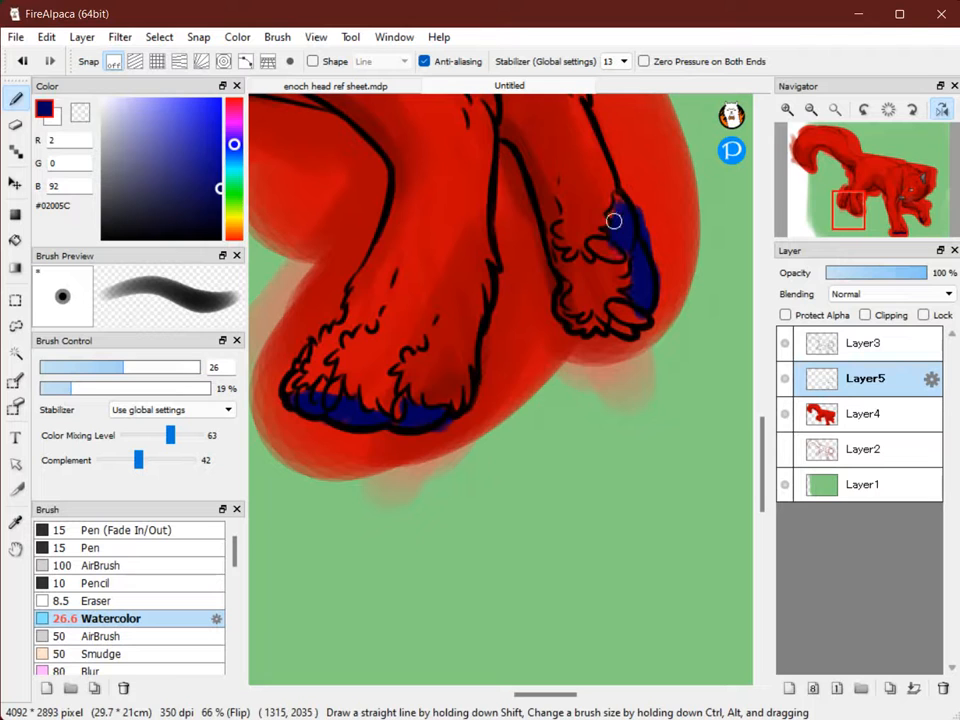
# Choose brighter blue #0600B5 for highlighting the paw pads.
pyautogui.click(811, 109)
pyautogui.click(811, 109)
pyautogui.click(811, 109)
pyautogui.press('space')
pyautogui.moveTo(440, 142); pyautogui.dragTo(754, 216)
pyautogui.moveTo(513, 291)
pyautogui.mouseDown()
pyautogui.moveTo(511, 191)
pyautogui.moveTo(536, 165)
pyautogui.mouseUp()
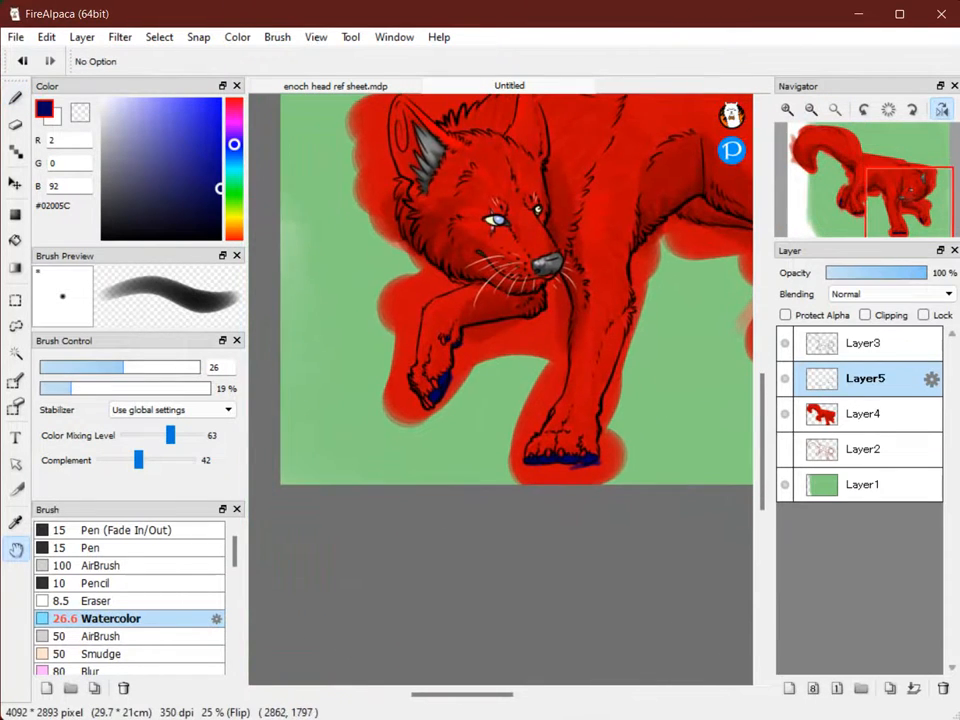
pyautogui.click(787, 109)
pyautogui.click(787, 109)
pyautogui.click(212, 147)
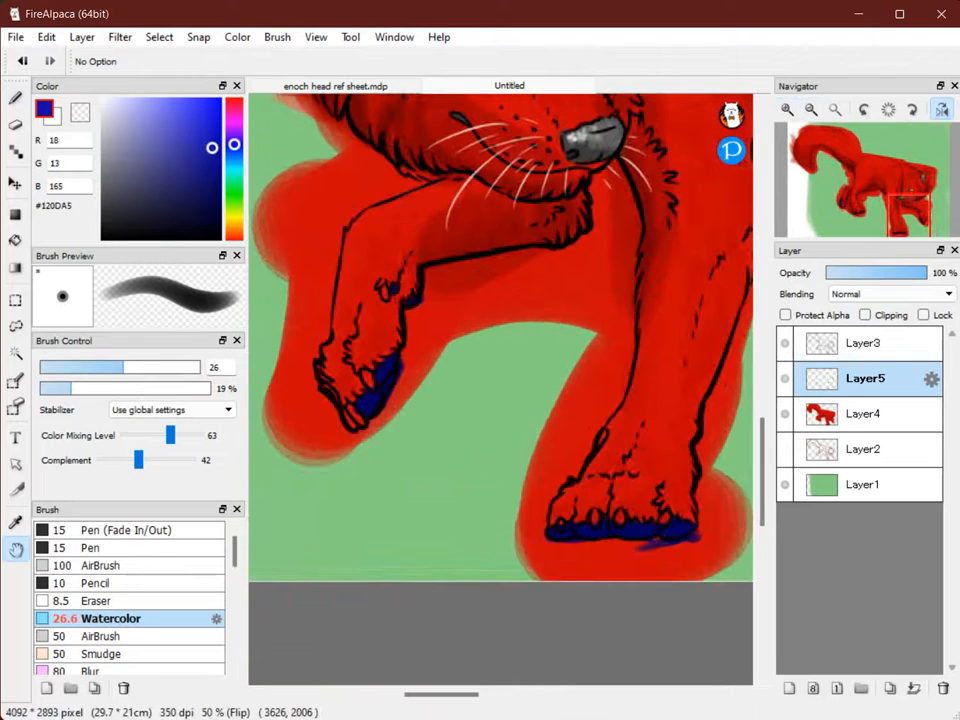
pyautogui.moveTo(530, 200); pyautogui.dragTo(503, 368)
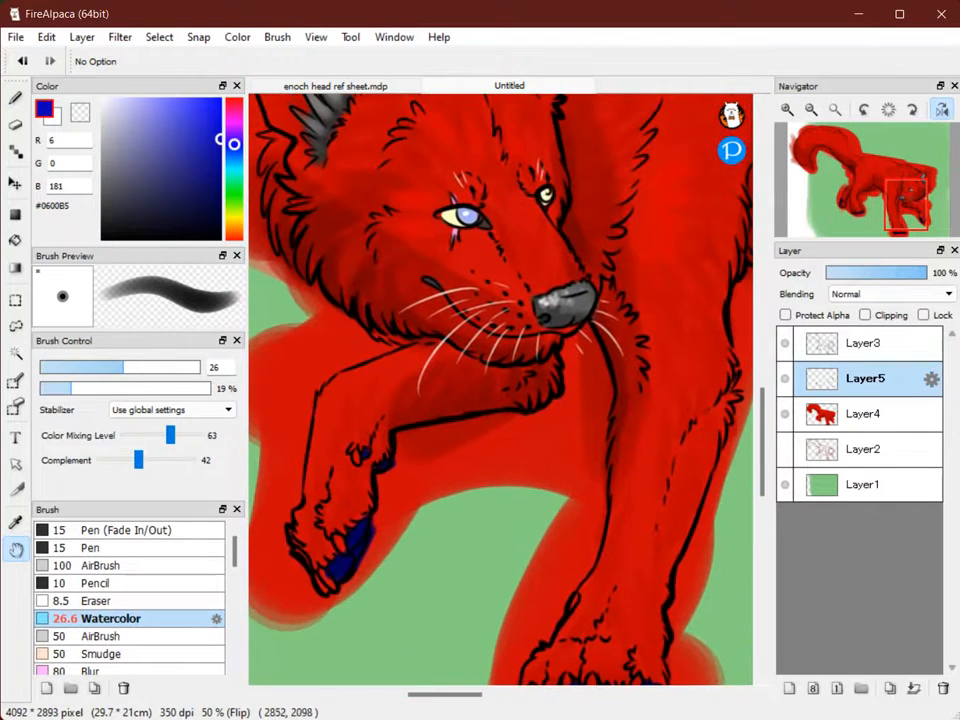
# Set the Watercolor brush to size 40.9 at 13% opacity and brush brighter blue highlights onto the front paw pads.
pyautogui.moveTo(624, 236); pyautogui.dragTo(696, 333)
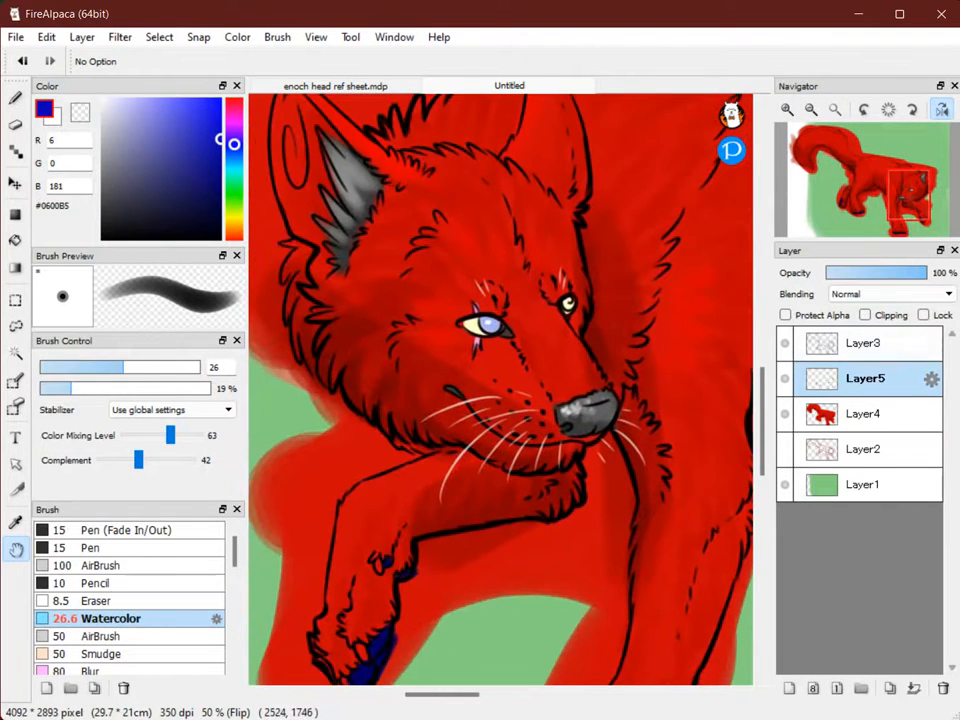
pyautogui.click(785, 378)
pyautogui.click(785, 378)
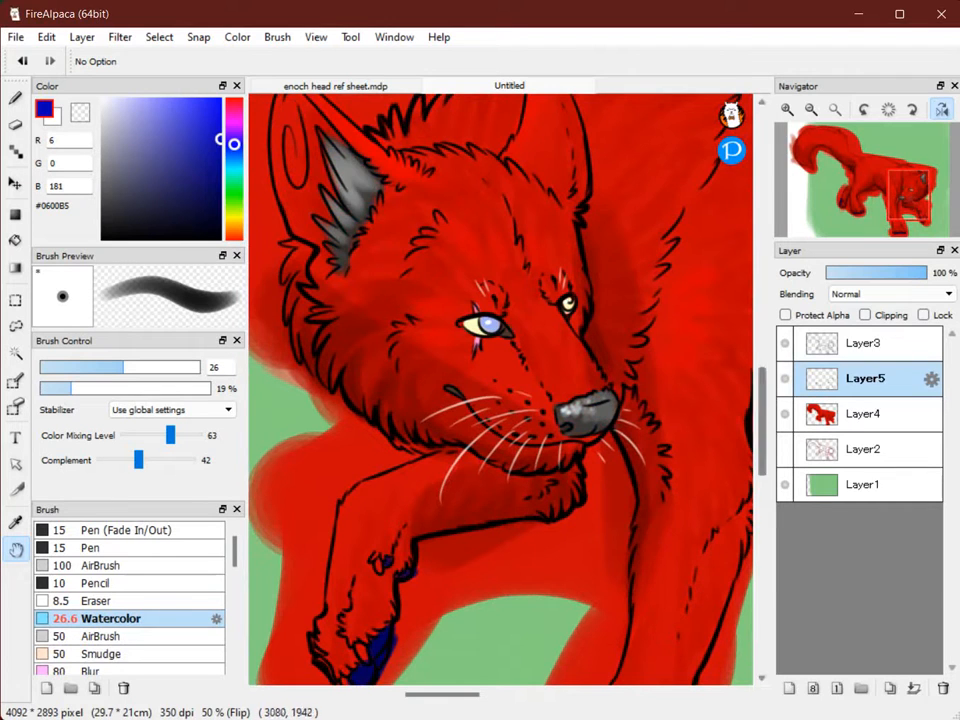
pyautogui.moveTo(431, 480); pyautogui.dragTo(396, 332)
pyautogui.moveTo(459, 516)
pyautogui.mouseDown()
pyautogui.moveTo(488, 472)
pyautogui.moveTo(500, 388)
pyautogui.moveTo(515, 388)
pyautogui.mouseUp()
pyautogui.press('b')
pyautogui.click(61, 388)
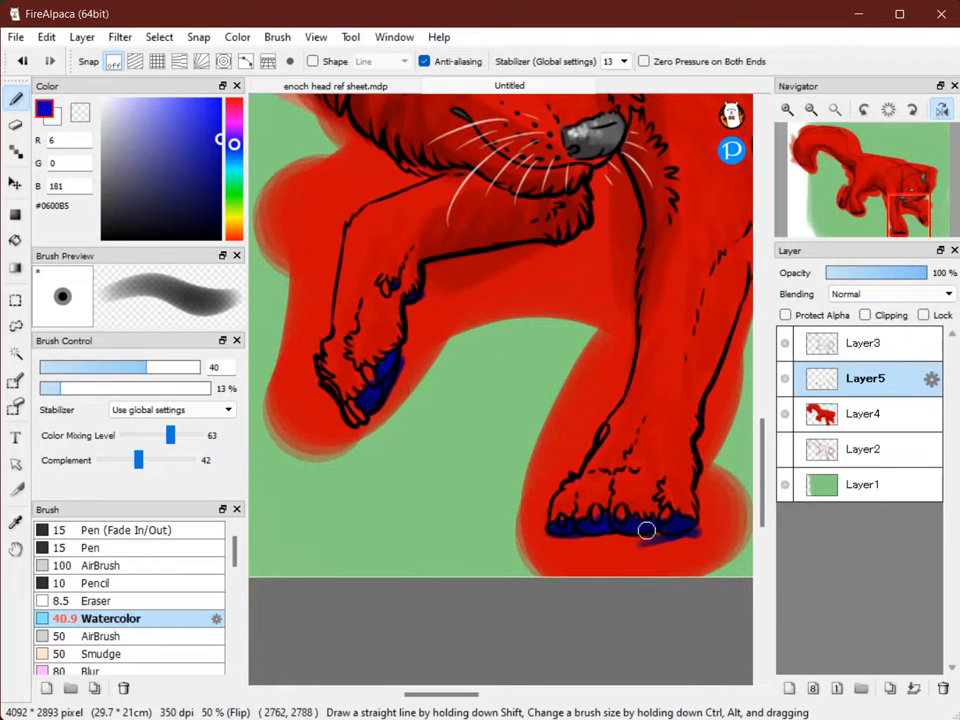
# Brush brighter blue highlights onto the pads of both hind paws.
pyautogui.press('space')
pyautogui.moveTo(740, 435); pyautogui.dragTo(255, 548)
pyautogui.moveTo(572, 290); pyautogui.dragTo(416, 297)
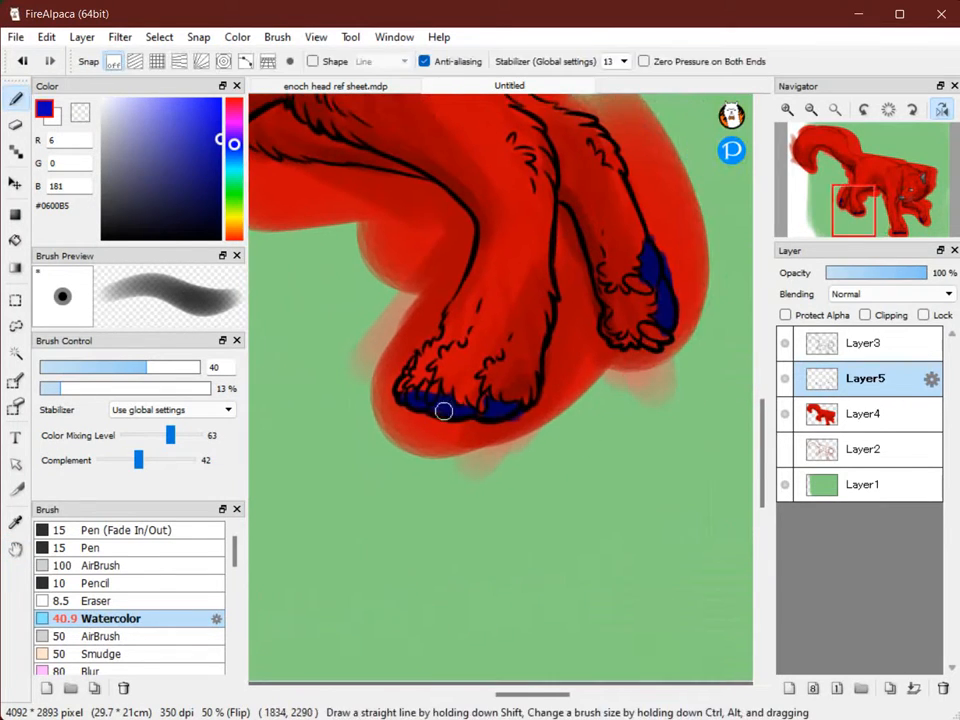
# Choose dark grey #383838, set the Watercolor brush to size 28.3 and paint the claws of the raised front paw.
pyautogui.press('space')
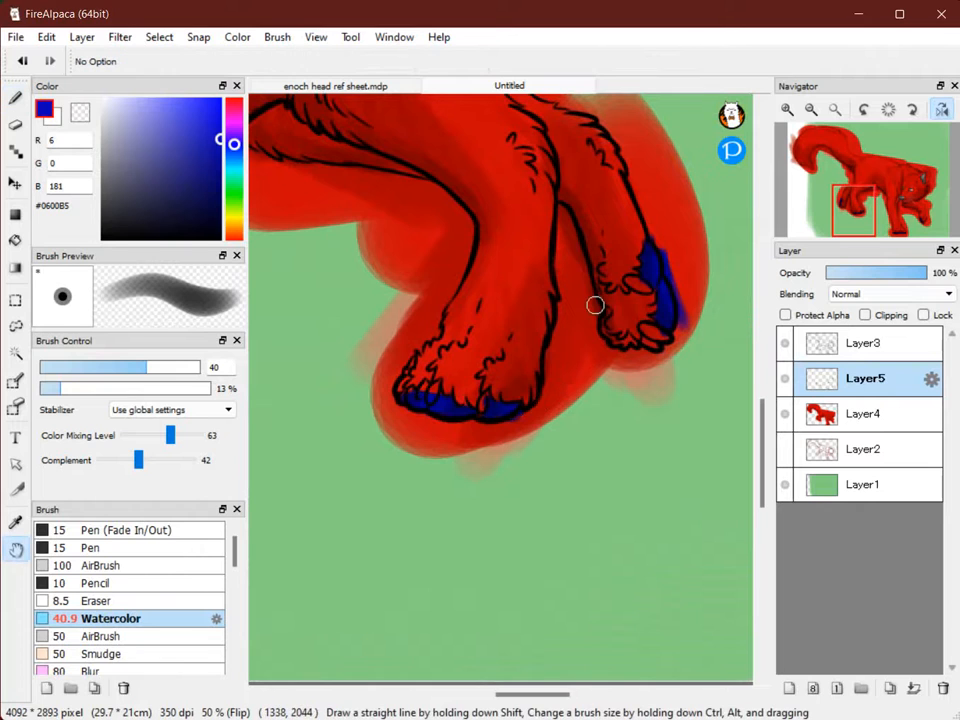
pyautogui.moveTo(271, 372); pyautogui.dragTo(726, 239)
pyautogui.moveTo(411, 356); pyautogui.dragTo(559, 399)
pyautogui.moveTo(299, 364); pyautogui.dragTo(449, 242)
pyautogui.click(102, 213)
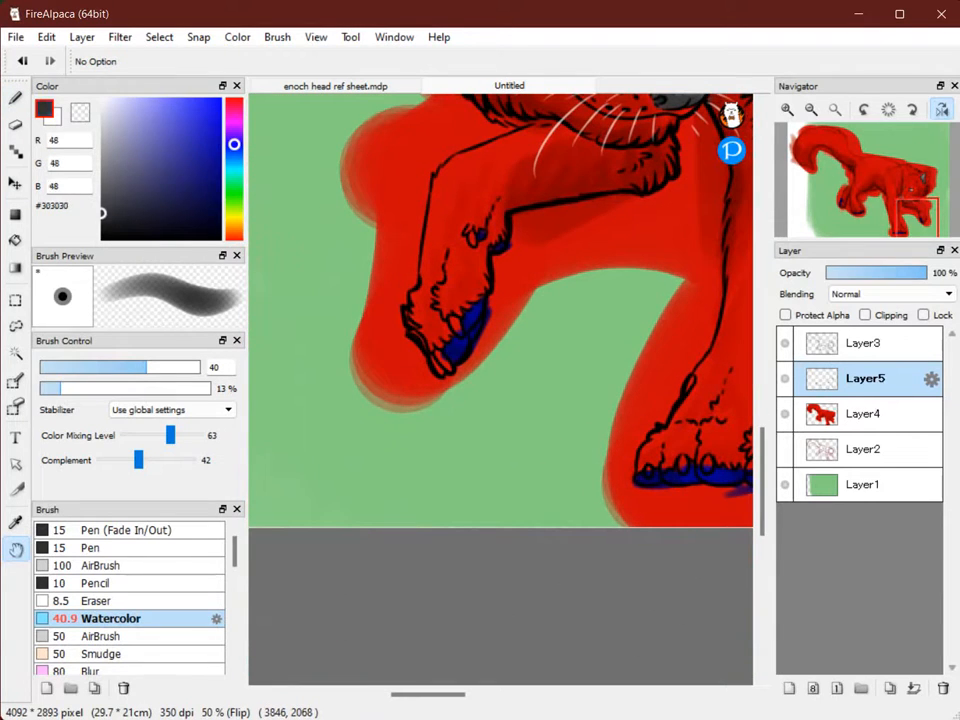
pyautogui.click(126, 367)
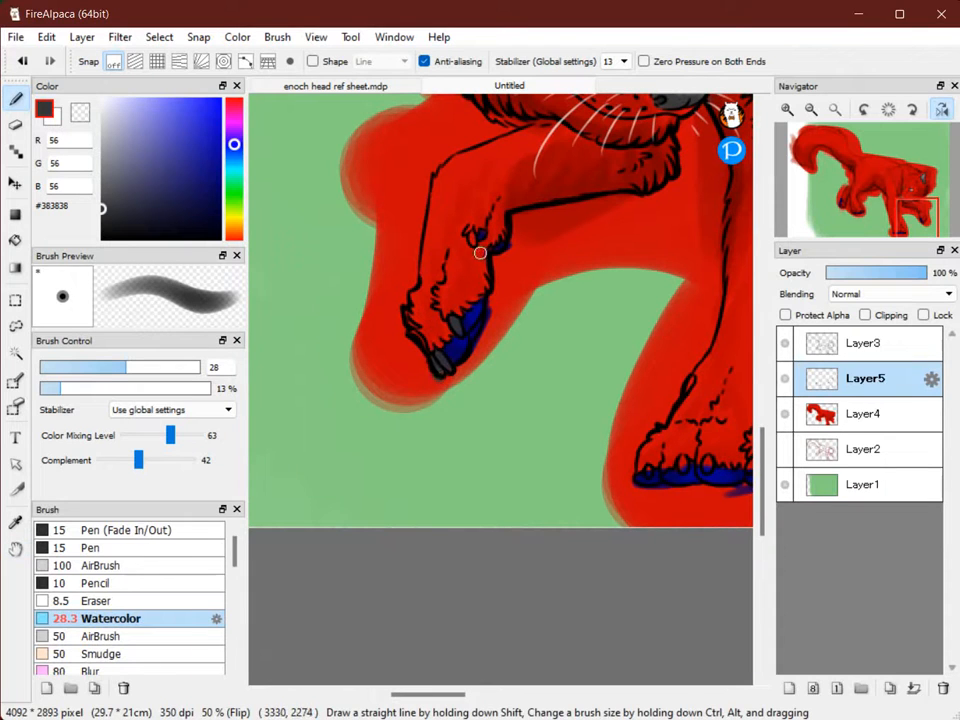
# Paint the claws of the planted front paw dark grey.
pyautogui.press('space')
pyautogui.moveTo(684, 348)
pyautogui.mouseDown()
pyautogui.moveTo(640, 304)
pyautogui.moveTo(462, 185)
pyautogui.mouseUp()
pyautogui.moveTo(463, 298); pyautogui.dragTo(462, 306)
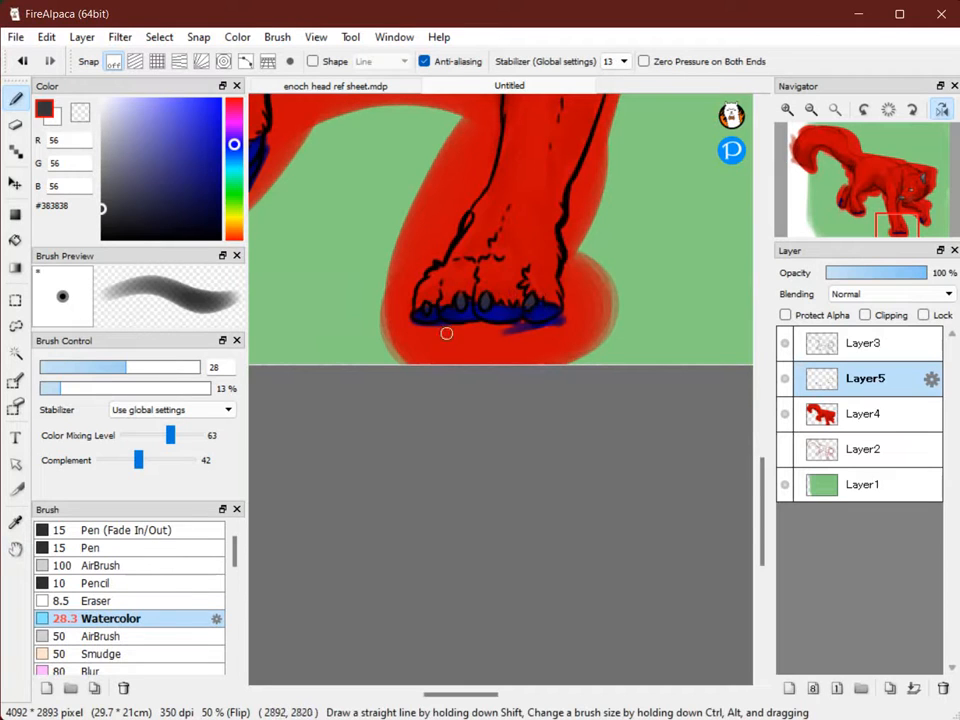
# Paint the claws of both hind paws dark grey.
pyautogui.press('space')
pyautogui.moveTo(731, 196); pyautogui.dragTo(341, 446)
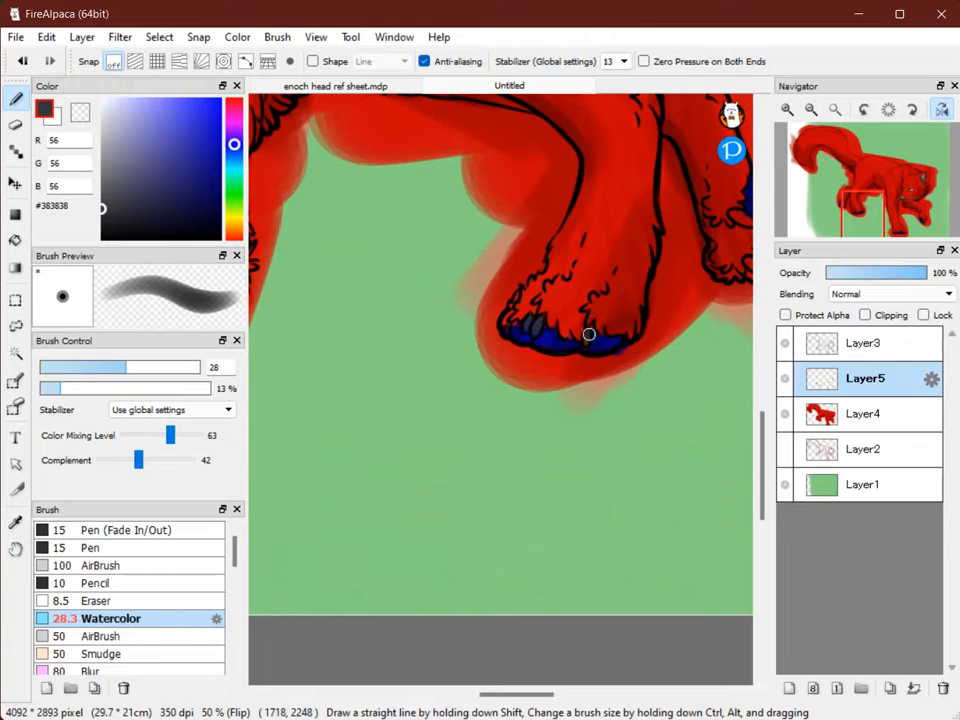
pyautogui.press('space')
pyautogui.moveTo(734, 200); pyautogui.dragTo(544, 285)
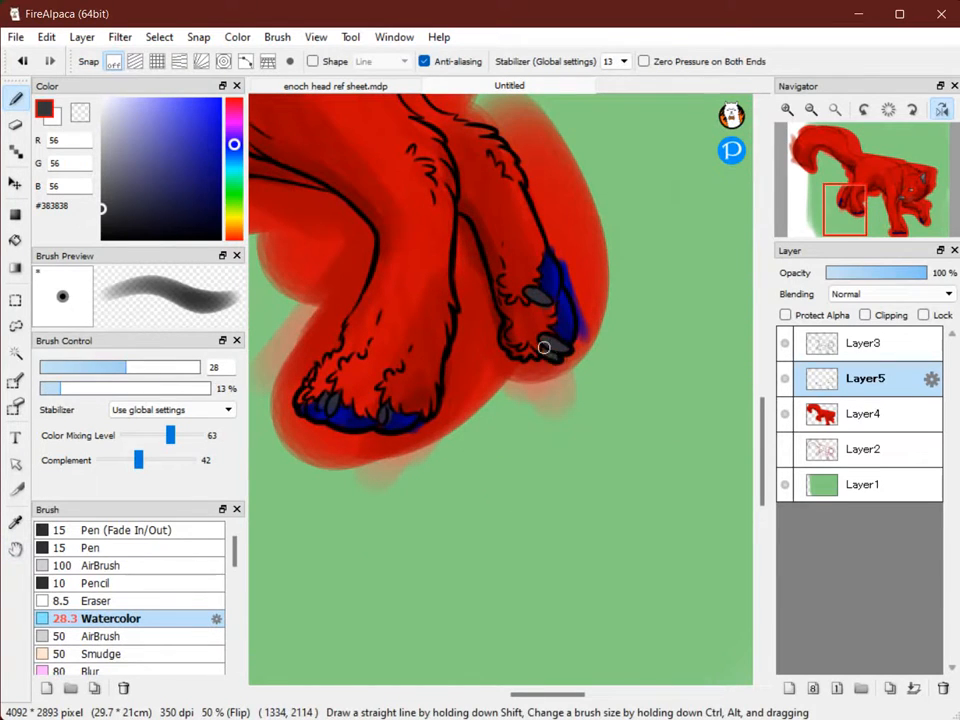
# Merge Layer5, which holds the eye, ear, nose and paw colours, down into Layer4.
pyautogui.press('space')
pyautogui.moveTo(648, 274); pyautogui.dragTo(700, 560)
pyautogui.moveTo(570, 120); pyautogui.dragTo(280, 315)
pyautogui.moveTo(720, 370); pyautogui.dragTo(320, 292)
pyautogui.moveTo(492, 290); pyautogui.dragTo(464, 129)
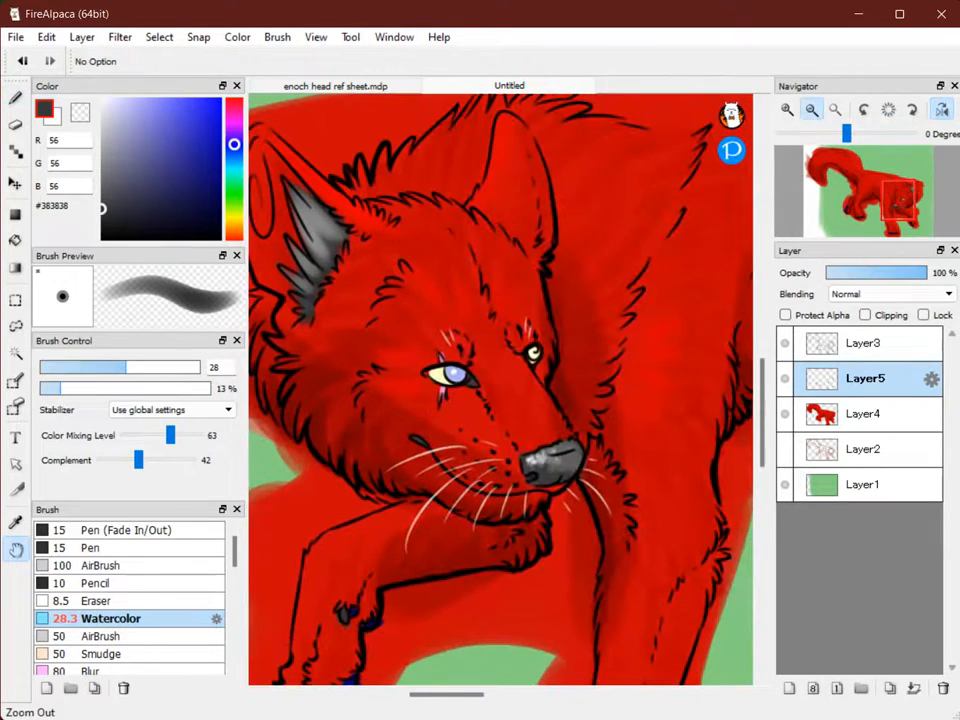
pyautogui.click(811, 109)
pyautogui.moveTo(672, 259); pyautogui.dragTo(625, 134)
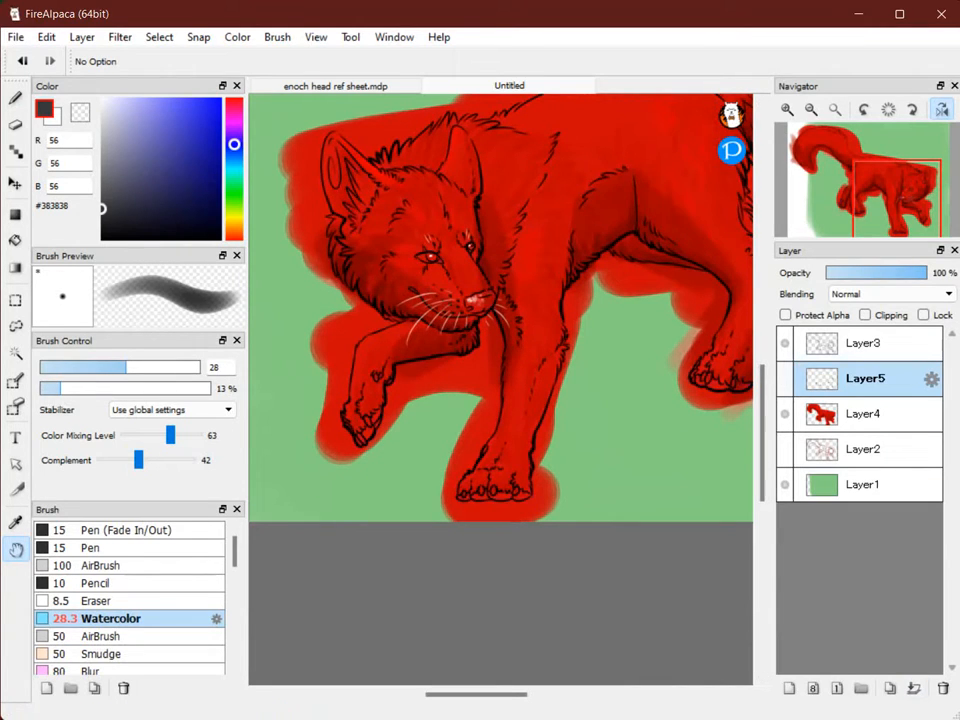
pyautogui.moveTo(331, 394); pyautogui.dragTo(237, 473)
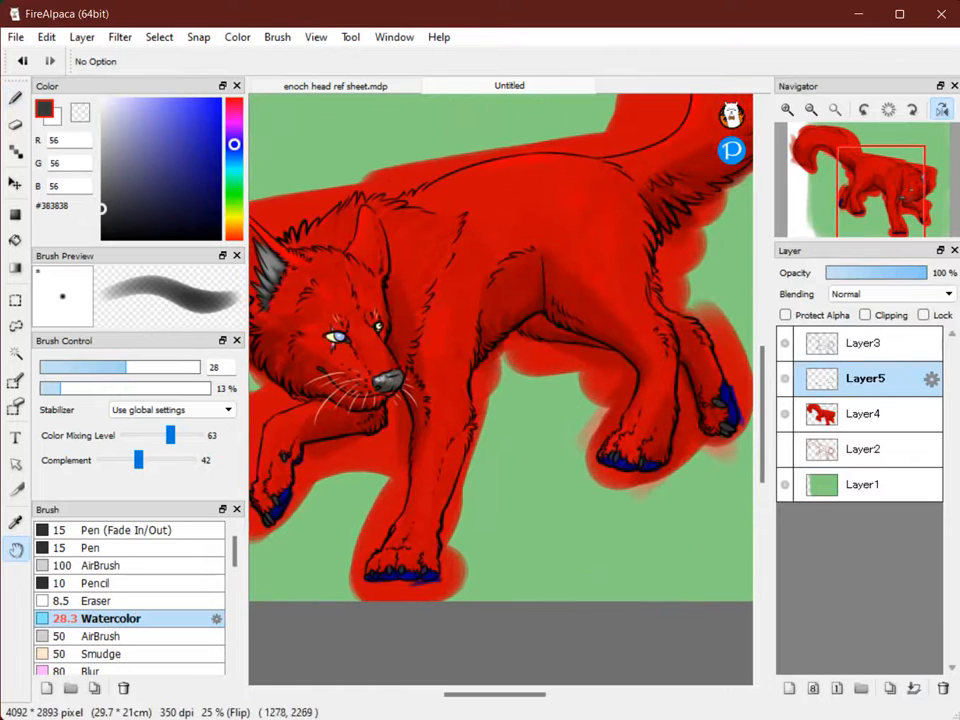
pyautogui.click(914, 688)
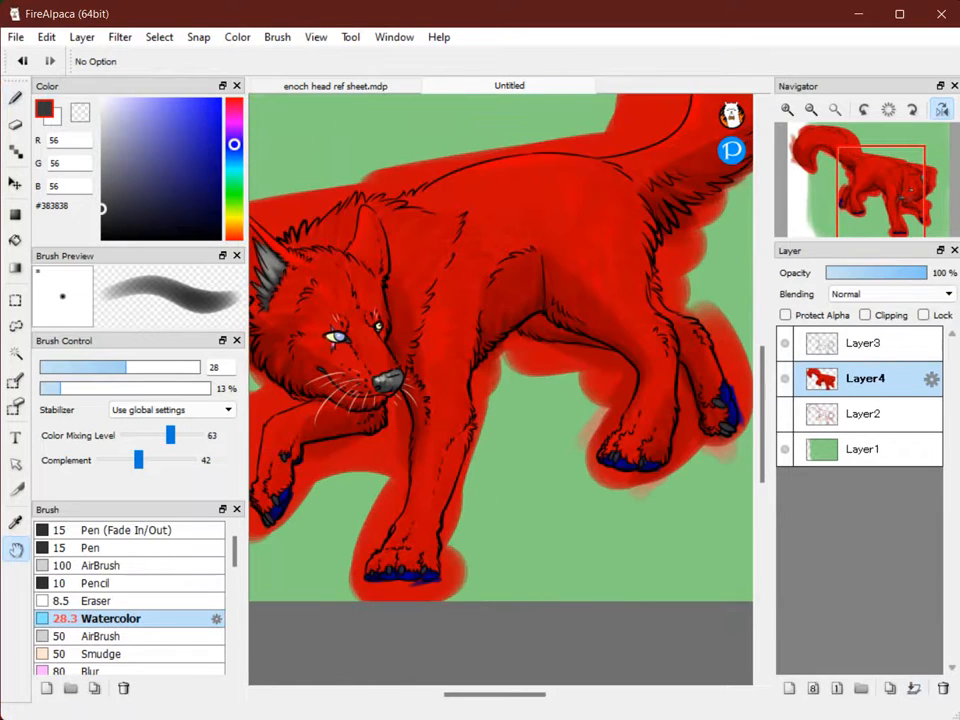
# Examine the merged colouring across the head, body, legs and tail, toggling Layer4's visibility to compare it with the line art.
pyautogui.moveTo(485, 345); pyautogui.dragTo(586, 336)
pyautogui.moveTo(371, 443); pyautogui.dragTo(321, 406)
pyautogui.moveTo(494, 453); pyautogui.dragTo(591, 495)
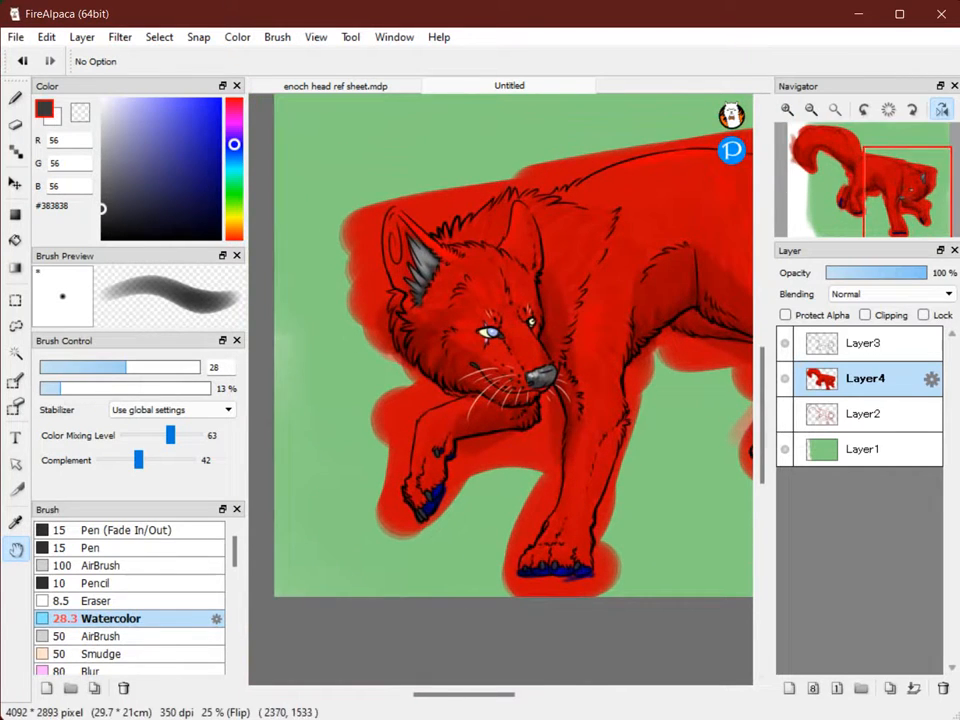
pyautogui.moveTo(704, 257); pyautogui.dragTo(617, 288)
pyautogui.click(785, 378)
pyautogui.click(785, 378)
pyautogui.click(785, 378)
pyautogui.click(785, 378)
pyautogui.moveTo(656, 402); pyautogui.dragTo(516, 428)
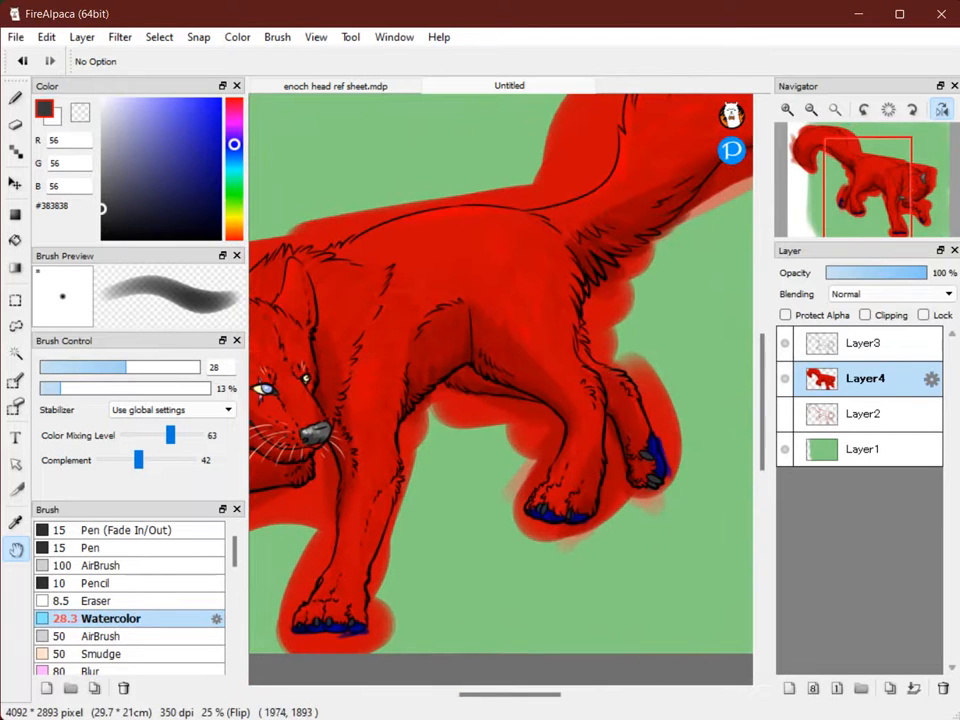
pyautogui.moveTo(420, 357); pyautogui.dragTo(640, 260)
pyautogui.moveTo(621, 330); pyautogui.dragTo(521, 409)
pyautogui.moveTo(678, 352); pyautogui.dragTo(650, 377)
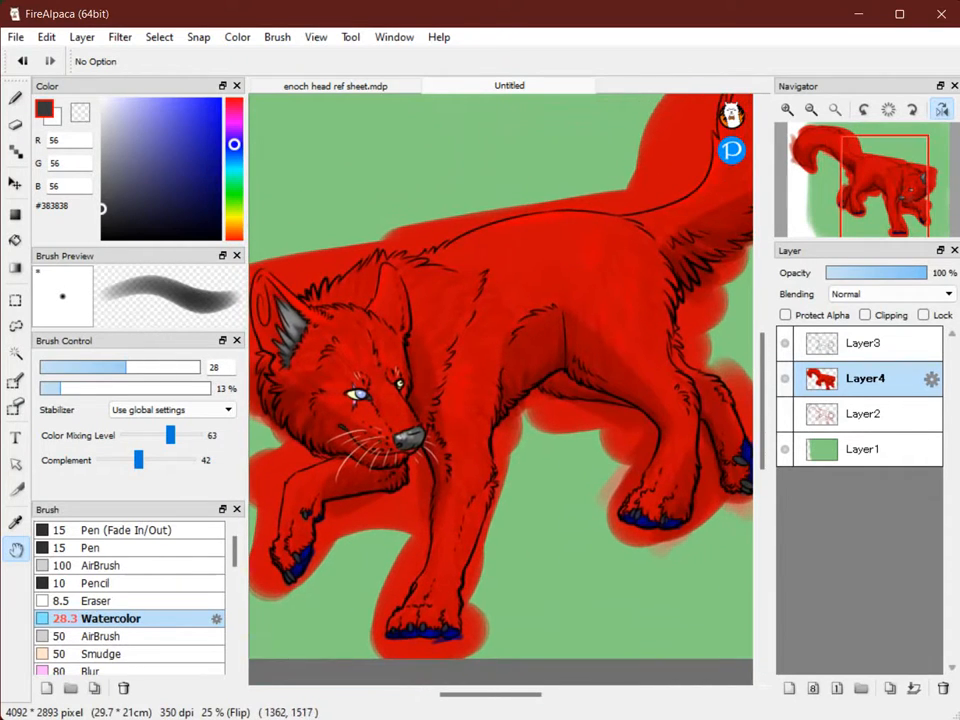
pyautogui.click(785, 378)
pyautogui.click(785, 378)
pyautogui.moveTo(662, 426); pyautogui.dragTo(532, 392)
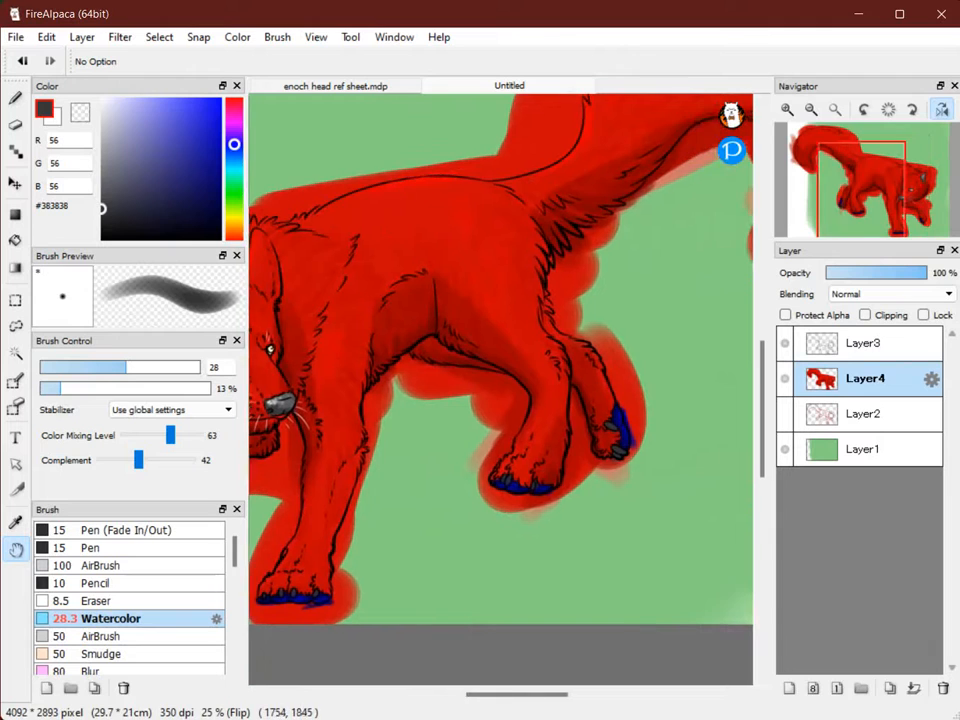
pyautogui.moveTo(671, 158); pyautogui.dragTo(542, 227)
pyautogui.moveTo(536, 316); pyautogui.dragTo(587, 283)
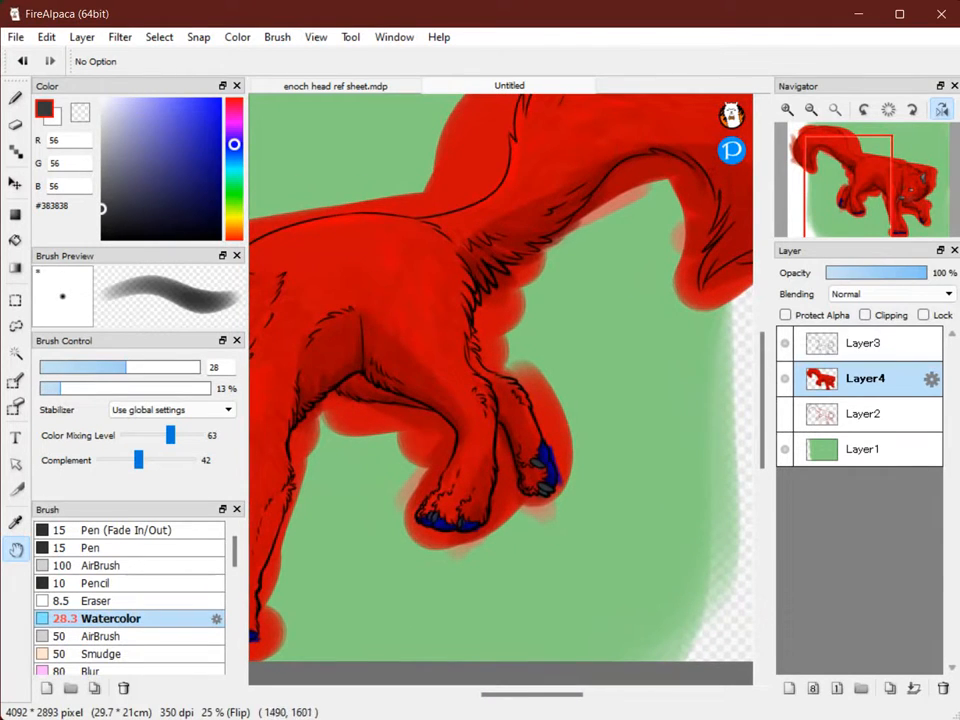
# Add a layer beneath Layer4 and paint a blue #0500A2 patch behind the far hind leg with the Watercolor brush at size 97.3.
pyautogui.click(220, 149)
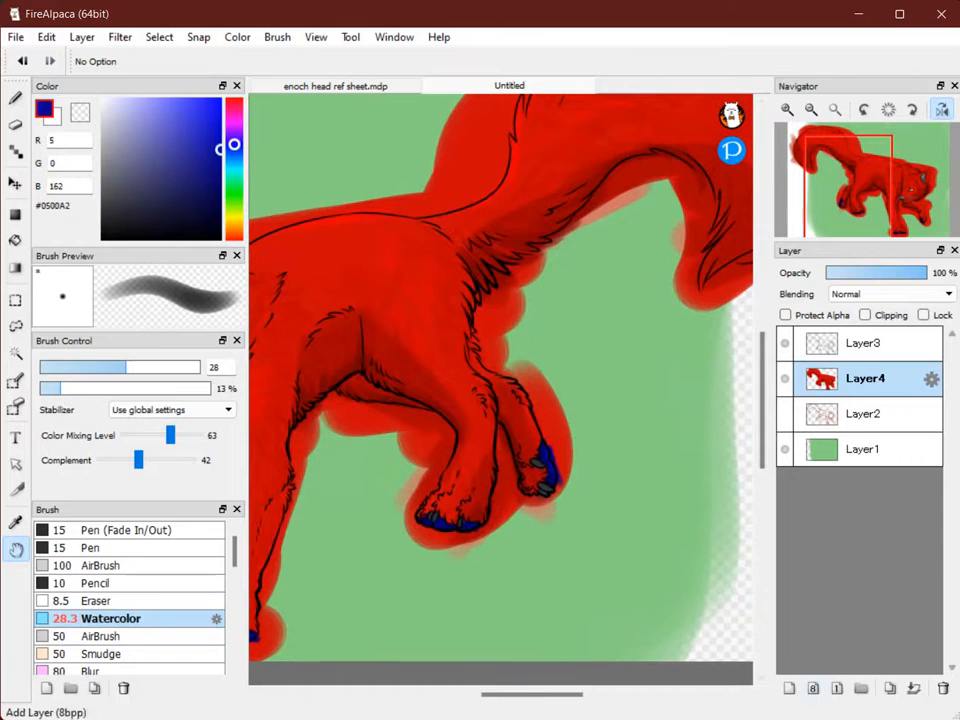
pyautogui.click(789, 688)
pyautogui.press('b')
pyautogui.click(180, 367)
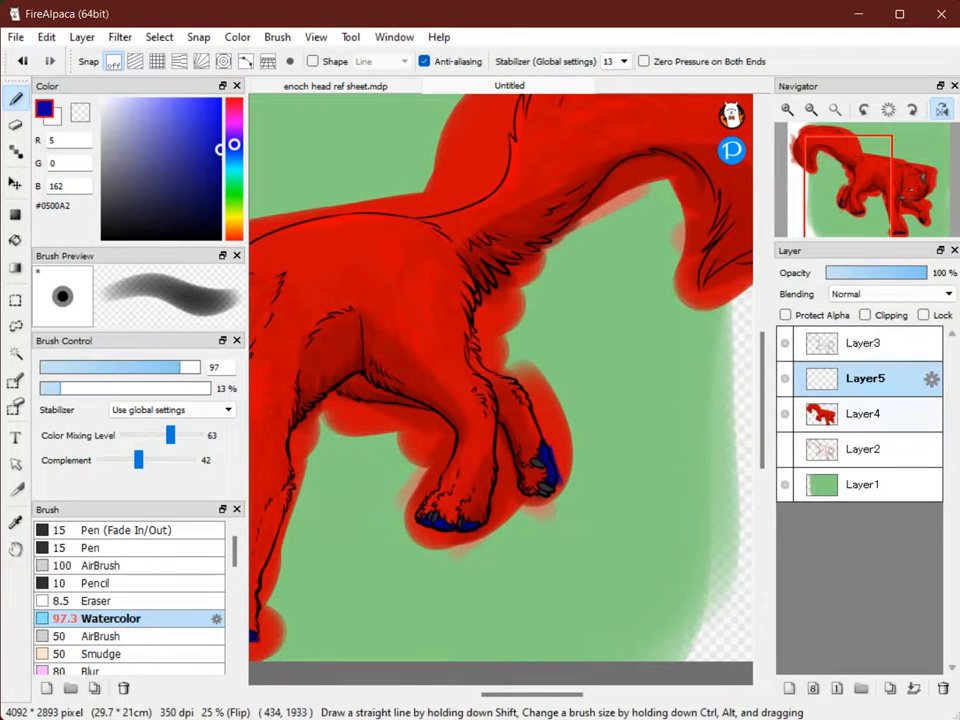
pyautogui.moveTo(865, 378); pyautogui.dragTo(865, 425)
pyautogui.moveTo(516, 336)
pyautogui.mouseDown()
pyautogui.moveTo(451, 376)
pyautogui.moveTo(608, 360)
pyautogui.moveTo(617, 370)
pyautogui.moveTo(526, 427)
pyautogui.moveTo(607, 399)
pyautogui.moveTo(519, 400)
pyautogui.moveTo(569, 365)
pyautogui.moveTo(538, 335)
pyautogui.moveTo(612, 340)
pyautogui.mouseUp()
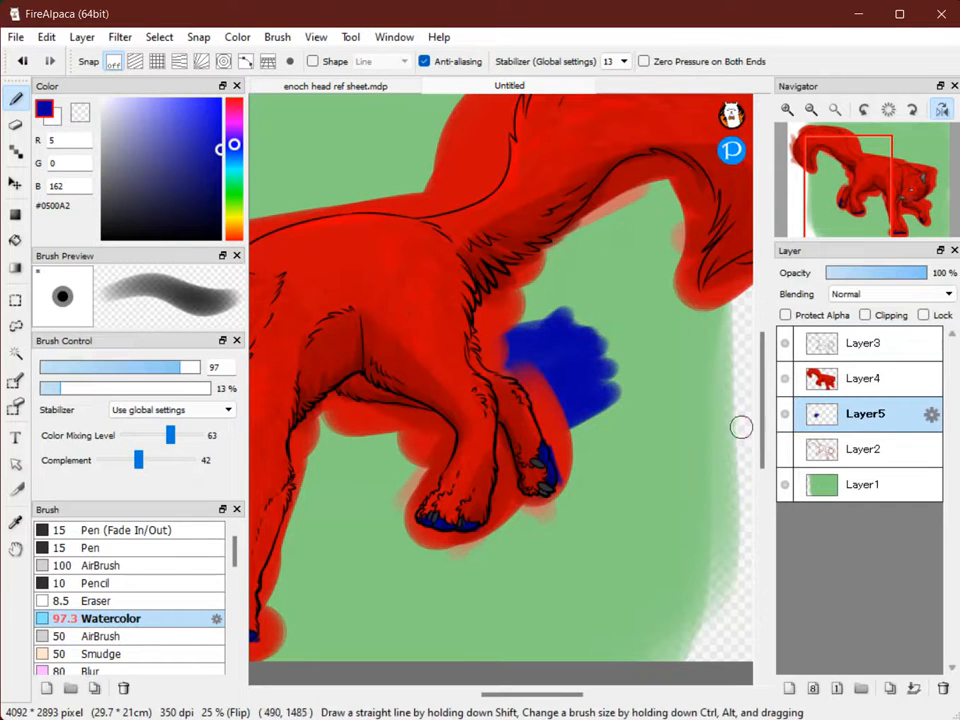
# Erase part of Layer4's red overspill along the far hind leg using Eraser (Soft) at size 53.3.
pyautogui.press('e')
pyautogui.click(897, 375)
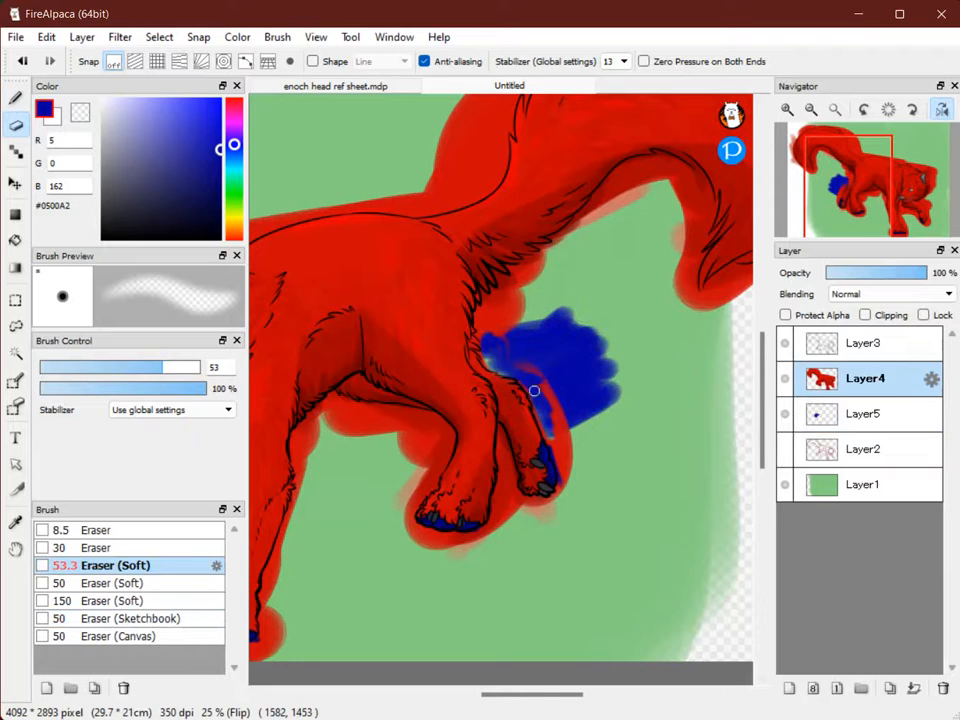
pyautogui.moveTo(548, 451); pyautogui.dragTo(564, 430)
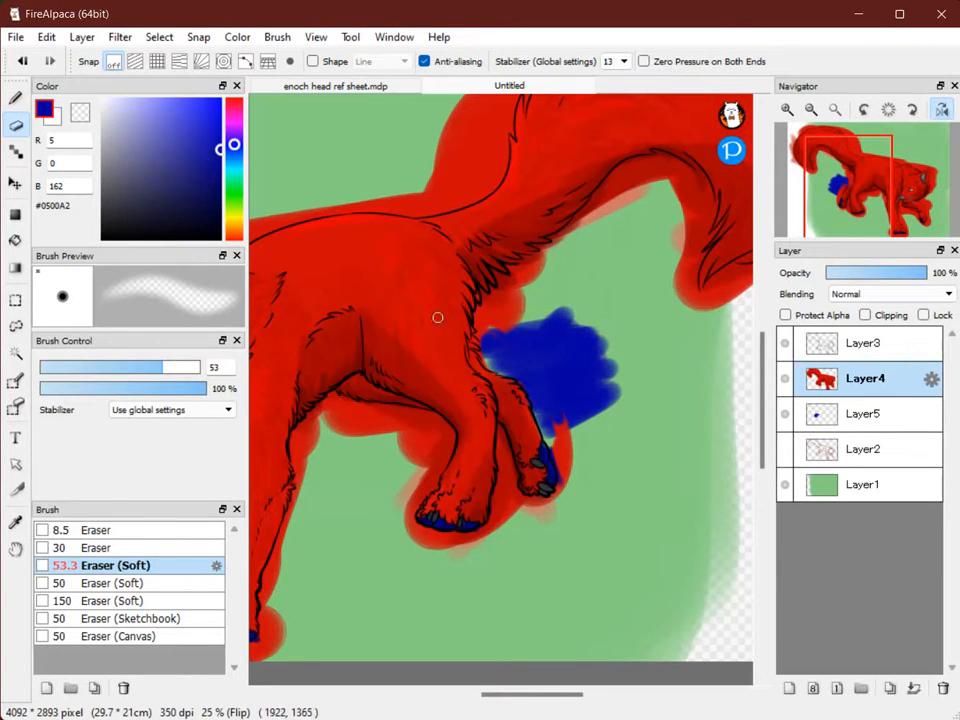
# Merge Layer4 down into Layer5 and check the merged layer by toggling its visibility.
pyautogui.click(913, 688)
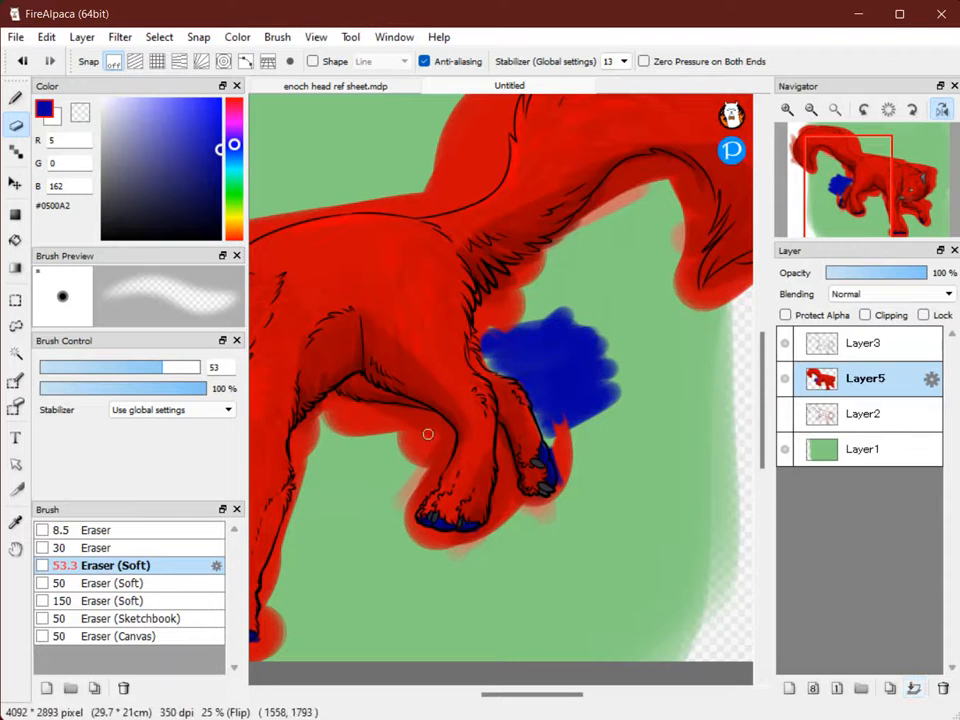
pyautogui.click(785, 378)
pyautogui.click(785, 378)
pyautogui.press('space')
pyautogui.moveTo(336, 412)
pyautogui.mouseDown()
pyautogui.moveTo(556, 310)
pyautogui.moveTo(708, 280)
pyautogui.moveTo(362, 362)
pyautogui.moveTo(572, 337)
pyautogui.moveTo(707, 269)
pyautogui.moveTo(383, 412)
pyautogui.moveTo(724, 302)
pyautogui.moveTo(734, 281)
pyautogui.mouseUp()
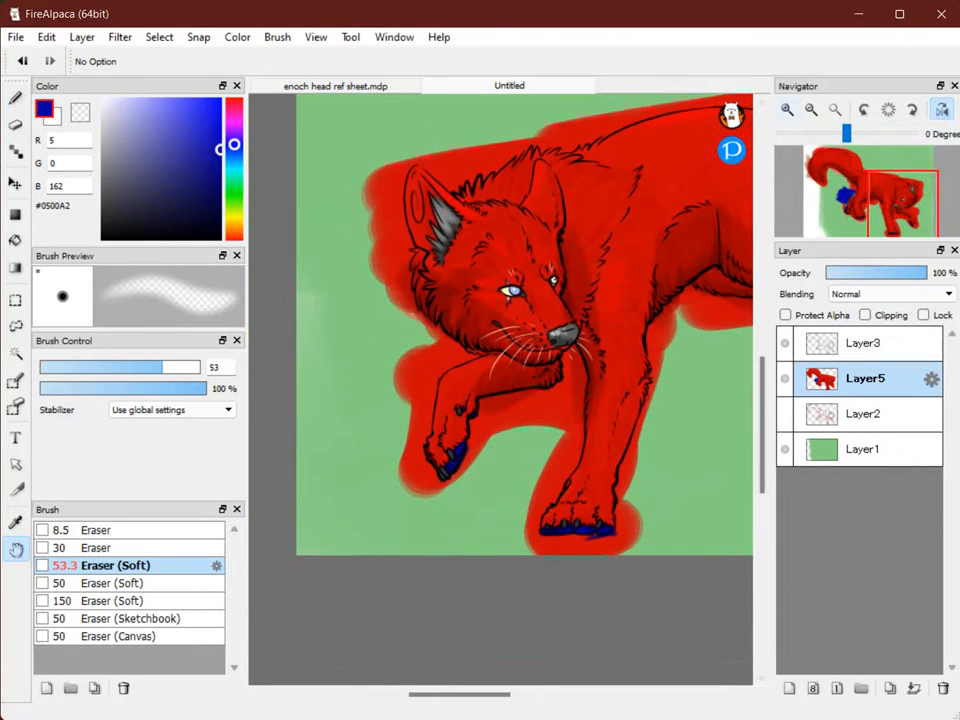
pyautogui.click(787, 109)
pyautogui.click(787, 109)
pyautogui.click(787, 109)
pyautogui.press('b')
pyautogui.moveTo(684, 321)
pyautogui.mouseDown()
pyautogui.moveTo(528, 291)
pyautogui.moveTo(522, 266)
pyautogui.moveTo(543, 245)
pyautogui.moveTo(576, 334)
pyautogui.mouseUp()
pyautogui.press('e')
pyautogui.moveTo(566, 291); pyautogui.dragTo(572, 362)
pyautogui.moveTo(568, 340); pyautogui.dragTo(556, 414)
pyautogui.hotkey('ctrl', 'z')
pyautogui.hotkey('ctrl', 'z')
pyautogui.hotkey('ctrl', 'z')
# Erase the red overspill beneath the raised front leg and along the inner side of its paw.
pyautogui.moveTo(538, 248)
pyautogui.mouseDown()
pyautogui.moveTo(544, 261)
pyautogui.moveTo(521, 261)
pyautogui.moveTo(534, 246)
pyautogui.moveTo(555, 346)
pyautogui.moveTo(561, 394)
pyautogui.moveTo(549, 476)
pyautogui.moveTo(514, 585)
pyautogui.moveTo(467, 623)
pyautogui.moveTo(544, 461)
pyautogui.moveTo(555, 366)
pyautogui.moveTo(529, 272)
pyautogui.moveTo(525, 433)
pyautogui.moveTo(467, 411)
pyautogui.moveTo(529, 294)
pyautogui.mouseUp()
pyautogui.press('space')
pyautogui.moveTo(595, 287)
pyautogui.mouseDown()
pyautogui.moveTo(396, 311)
pyautogui.moveTo(589, 279)
pyautogui.moveTo(534, 279)
pyautogui.moveTo(618, 246)
pyautogui.moveTo(649, 281)
pyautogui.moveTo(516, 420)
pyautogui.moveTo(474, 377)
pyautogui.moveTo(550, 296)
pyautogui.moveTo(414, 381)
pyautogui.moveTo(407, 328)
pyautogui.moveTo(390, 336)
pyautogui.moveTo(369, 366)
pyautogui.moveTo(360, 480)
pyautogui.moveTo(404, 333)
pyautogui.moveTo(384, 377)
pyautogui.moveTo(424, 350)
pyautogui.mouseUp()
pyautogui.moveTo(634, 432)
pyautogui.mouseDown()
pyautogui.moveTo(579, 476)
pyautogui.moveTo(609, 510)
pyautogui.moveTo(619, 508)
pyautogui.moveTo(579, 573)
pyautogui.moveTo(564, 510)
pyautogui.moveTo(570, 448)
pyautogui.mouseUp()
pyautogui.press('space')
pyautogui.moveTo(396, 436); pyautogui.dragTo(591, 314)
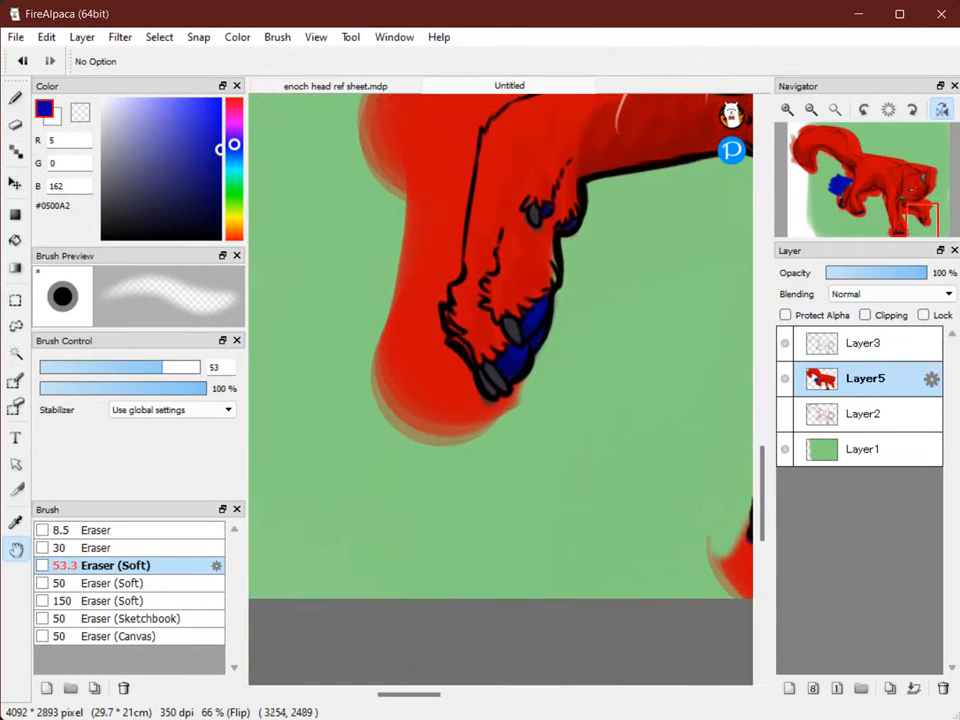
# Adjust the soft eraser size, ending at 51.1, and erase the red overspill around the planted front paw.
pyautogui.moveTo(302, 331); pyautogui.dragTo(321, 386)
pyautogui.click(141, 367)
pyautogui.moveTo(612, 488)
pyautogui.mouseDown()
pyautogui.moveTo(498, 376)
pyautogui.moveTo(410, 358)
pyautogui.mouseUp()
pyautogui.moveTo(561, 403)
pyautogui.mouseDown()
pyautogui.moveTo(486, 395)
pyautogui.moveTo(427, 433)
pyautogui.mouseUp()
pyautogui.moveTo(401, 478)
pyautogui.mouseDown()
pyautogui.moveTo(371, 459)
pyautogui.moveTo(382, 432)
pyautogui.mouseUp()
pyautogui.moveTo(395, 479)
pyautogui.mouseDown()
pyautogui.moveTo(480, 478)
pyautogui.moveTo(336, 484)
pyautogui.moveTo(407, 534)
pyautogui.moveTo(427, 525)
pyautogui.mouseUp()
pyautogui.click(161, 367)
pyautogui.moveTo(525, 508)
pyautogui.mouseDown()
pyautogui.moveTo(534, 493)
pyautogui.moveTo(477, 476)
pyautogui.moveTo(596, 499)
pyautogui.moveTo(581, 519)
pyautogui.moveTo(639, 489)
pyautogui.moveTo(576, 477)
pyautogui.moveTo(594, 469)
pyautogui.moveTo(611, 439)
pyautogui.moveTo(615, 396)
pyautogui.moveTo(590, 488)
pyautogui.moveTo(679, 491)
pyautogui.moveTo(632, 300)
pyautogui.moveTo(603, 337)
pyautogui.moveTo(628, 279)
pyautogui.moveTo(611, 304)
pyautogui.moveTo(644, 302)
pyautogui.mouseUp()
# Erase the red overspill along the back edge of the planted front leg.
pyautogui.press('space')
pyautogui.moveTo(671, 222); pyautogui.dragTo(573, 460)
pyautogui.moveTo(600, 332)
pyautogui.mouseDown()
pyautogui.moveTo(624, 263)
pyautogui.moveTo(621, 180)
pyautogui.mouseUp()
# Sample red #CA0707 from the fur and repaint the elbow tuft of the planted front leg with a smaller Watercolor brush.
pyautogui.rightClick(560, 321)
pyautogui.press('b')
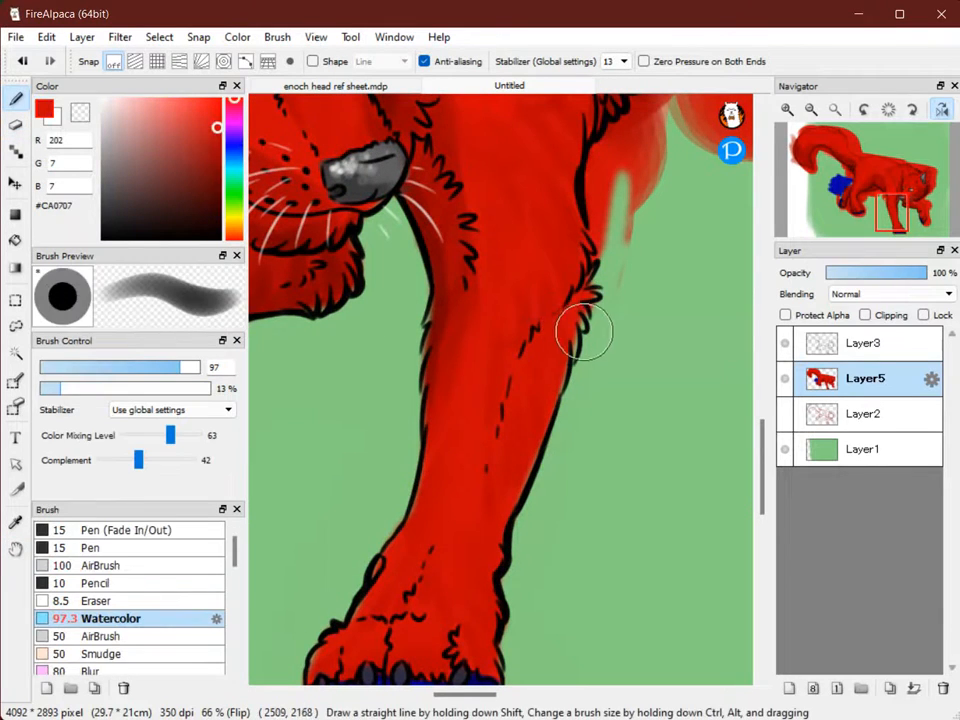
pyautogui.click(137, 367)
pyautogui.moveTo(574, 320); pyautogui.dragTo(564, 366)
# Erase the red overspill under the belly and along the front edge of the near hind leg.
pyautogui.press('space')
pyautogui.moveTo(728, 180); pyautogui.dragTo(585, 331)
pyautogui.press('e')
pyautogui.moveTo(454, 399)
pyautogui.mouseDown()
pyautogui.moveTo(482, 284)
pyautogui.moveTo(545, 207)
pyautogui.mouseUp()
pyautogui.moveTo(561, 204)
pyautogui.mouseDown()
pyautogui.moveTo(619, 240)
pyautogui.moveTo(560, 216)
pyautogui.moveTo(497, 339)
pyautogui.moveTo(499, 323)
pyautogui.moveTo(467, 338)
pyautogui.mouseUp()
pyautogui.press('space')
pyautogui.moveTo(574, 276)
pyautogui.mouseDown()
pyautogui.moveTo(444, 236)
pyautogui.moveTo(612, 268)
pyautogui.moveTo(639, 261)
pyautogui.moveTo(681, 300)
pyautogui.moveTo(652, 428)
pyautogui.moveTo(564, 514)
pyautogui.moveTo(544, 493)
pyautogui.moveTo(602, 369)
pyautogui.moveTo(651, 334)
pyautogui.moveTo(626, 415)
pyautogui.mouseUp()
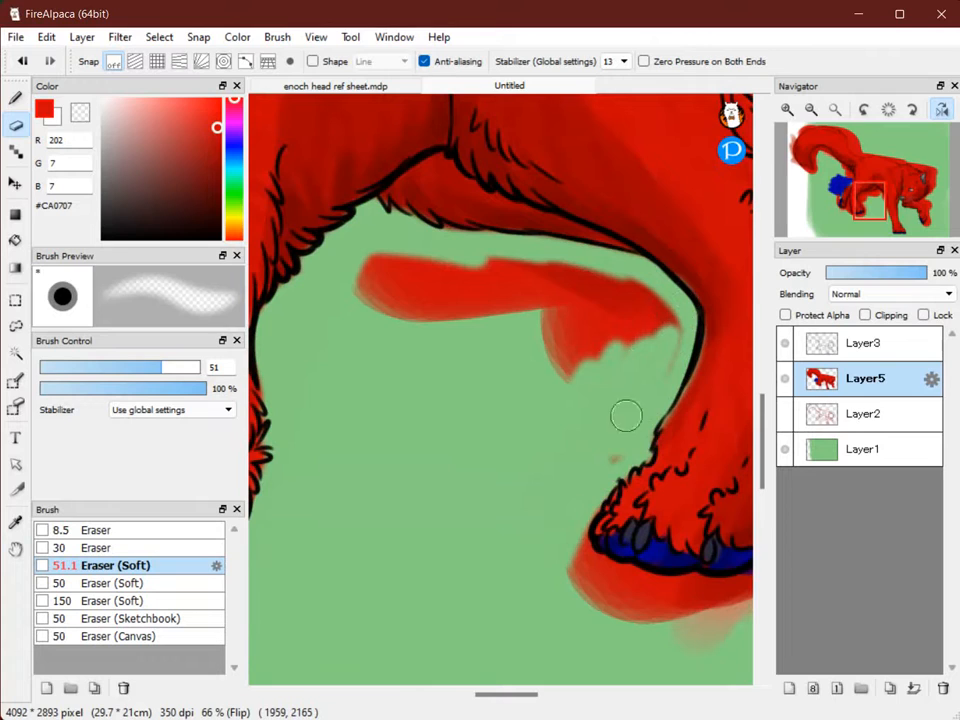
pyautogui.moveTo(668, 348)
pyautogui.mouseDown()
pyautogui.moveTo(672, 300)
pyautogui.moveTo(663, 289)
pyautogui.moveTo(552, 421)
pyautogui.moveTo(522, 410)
pyautogui.moveTo(654, 305)
pyautogui.moveTo(623, 284)
pyautogui.moveTo(462, 343)
pyautogui.moveTo(386, 347)
pyautogui.moveTo(578, 294)
pyautogui.moveTo(547, 270)
pyautogui.moveTo(331, 302)
pyautogui.moveTo(365, 276)
pyautogui.moveTo(359, 258)
pyautogui.moveTo(634, 273)
pyautogui.moveTo(553, 293)
pyautogui.moveTo(646, 287)
pyautogui.mouseUp()
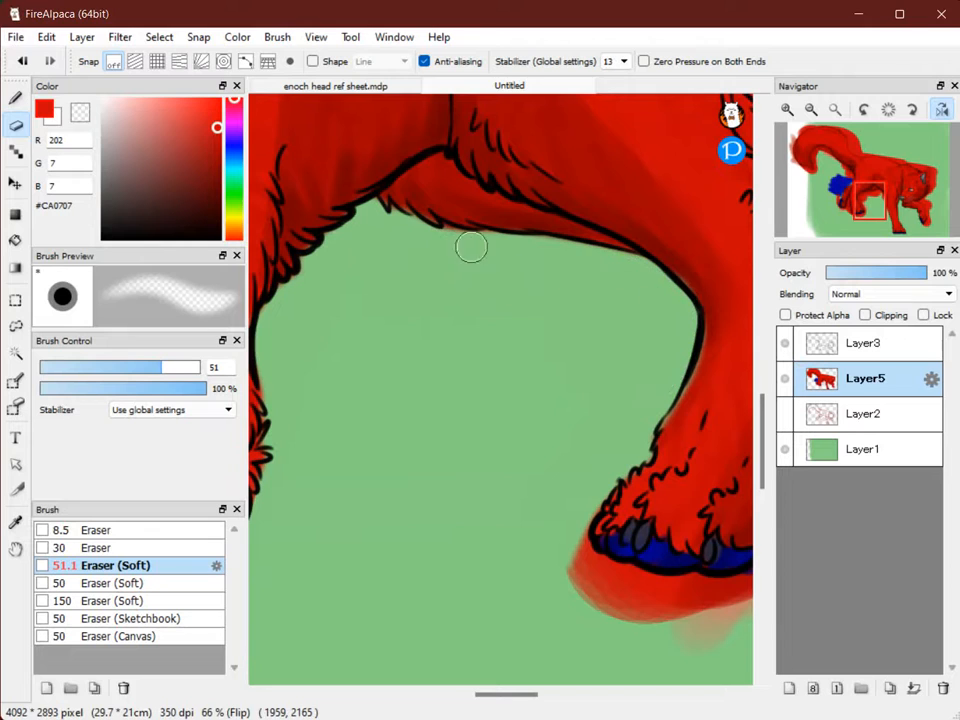
# Erase the red overspill around the near hind paw and between the two hind legs.
pyautogui.press('space')
pyautogui.moveTo(647, 432); pyautogui.dragTo(350, 262)
pyautogui.moveTo(306, 405)
pyautogui.mouseDown()
pyautogui.moveTo(282, 389)
pyautogui.moveTo(328, 420)
pyautogui.moveTo(343, 420)
pyautogui.moveTo(345, 407)
pyautogui.moveTo(339, 461)
pyautogui.mouseUp()
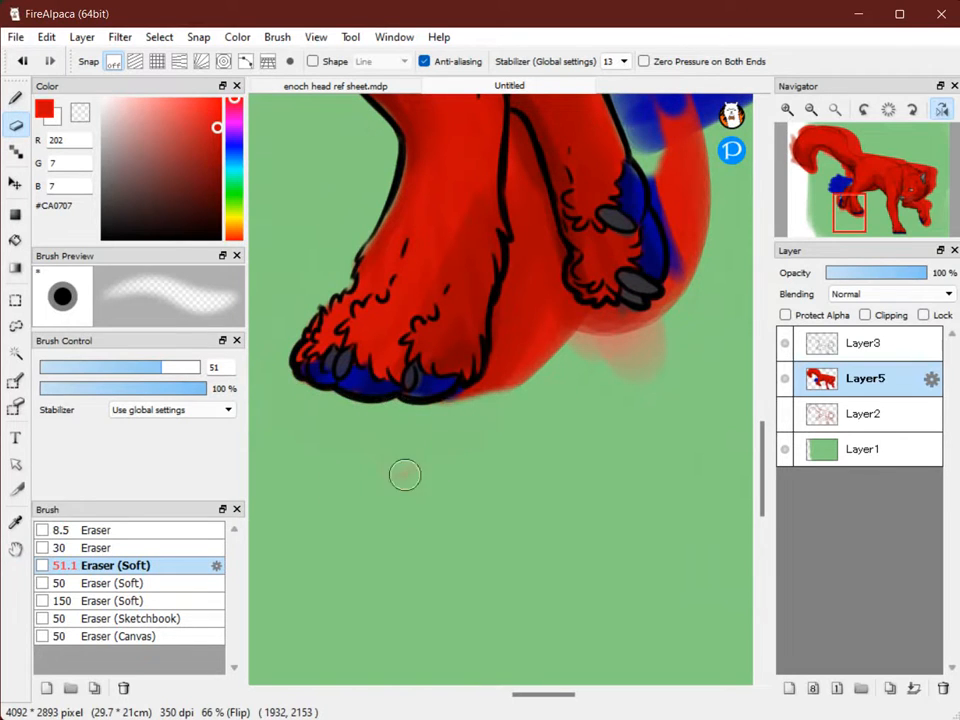
pyautogui.moveTo(542, 347)
pyautogui.mouseDown()
pyautogui.moveTo(531, 263)
pyautogui.moveTo(522, 267)
pyautogui.moveTo(532, 225)
pyautogui.moveTo(517, 237)
pyautogui.moveTo(524, 251)
pyautogui.moveTo(510, 117)
pyautogui.moveTo(521, 119)
pyautogui.moveTo(552, 289)
pyautogui.moveTo(540, 214)
pyautogui.mouseUp()
pyautogui.moveTo(562, 258); pyautogui.dragTo(525, 156)
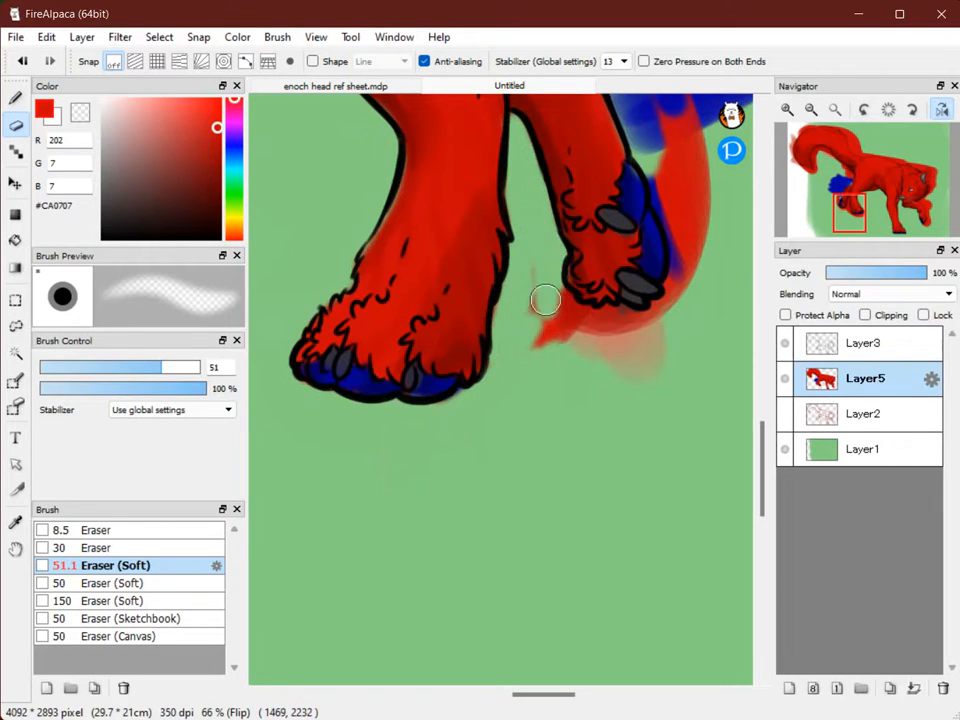
# Erase the red and blue overspill around the far hind paw and up its outer edge.
pyautogui.moveTo(559, 335); pyautogui.dragTo(525, 255)
pyautogui.moveTo(540, 298); pyautogui.dragTo(586, 321)
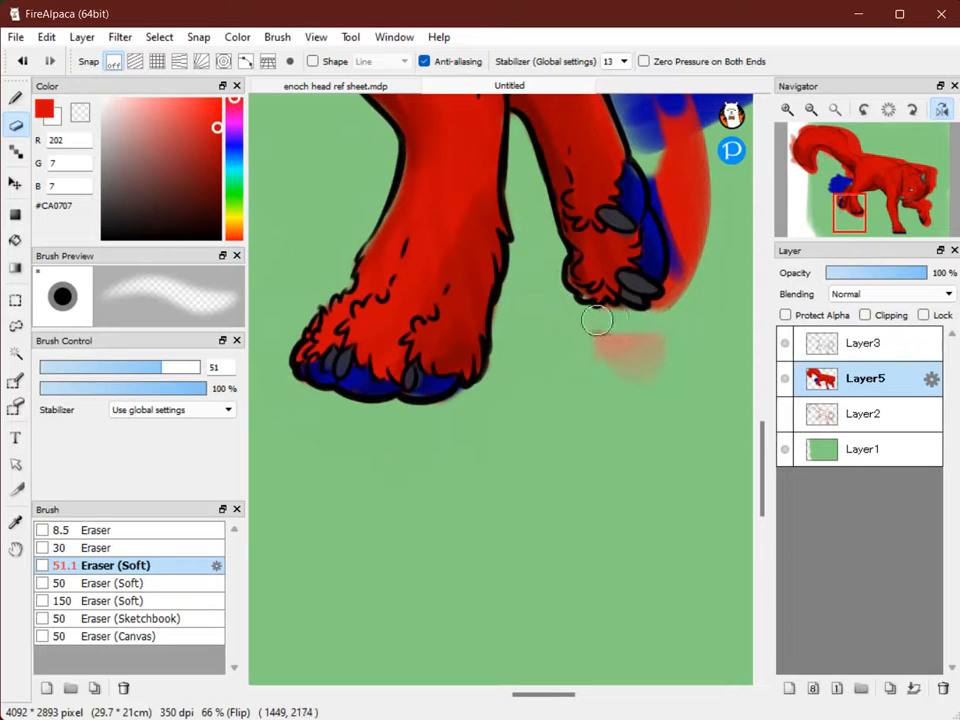
pyautogui.moveTo(689, 299)
pyautogui.mouseDown()
pyautogui.moveTo(597, 437)
pyautogui.moveTo(574, 279)
pyautogui.moveTo(568, 328)
pyautogui.moveTo(543, 233)
pyautogui.moveTo(508, 159)
pyautogui.moveTo(604, 332)
pyautogui.moveTo(572, 171)
pyautogui.moveTo(605, 351)
pyautogui.mouseUp()
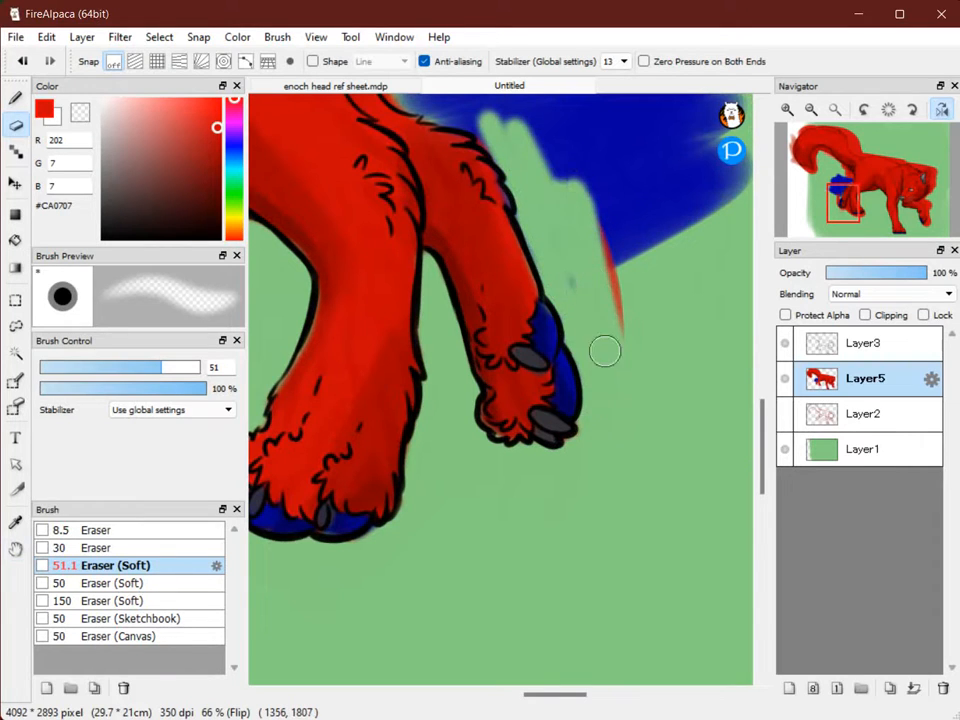
# Reduce the soft eraser to size 42 and erase a strip of blue and red overspill along the haunch up to the tail base.
pyautogui.press('space')
pyautogui.moveTo(541, 246); pyautogui.dragTo(646, 366)
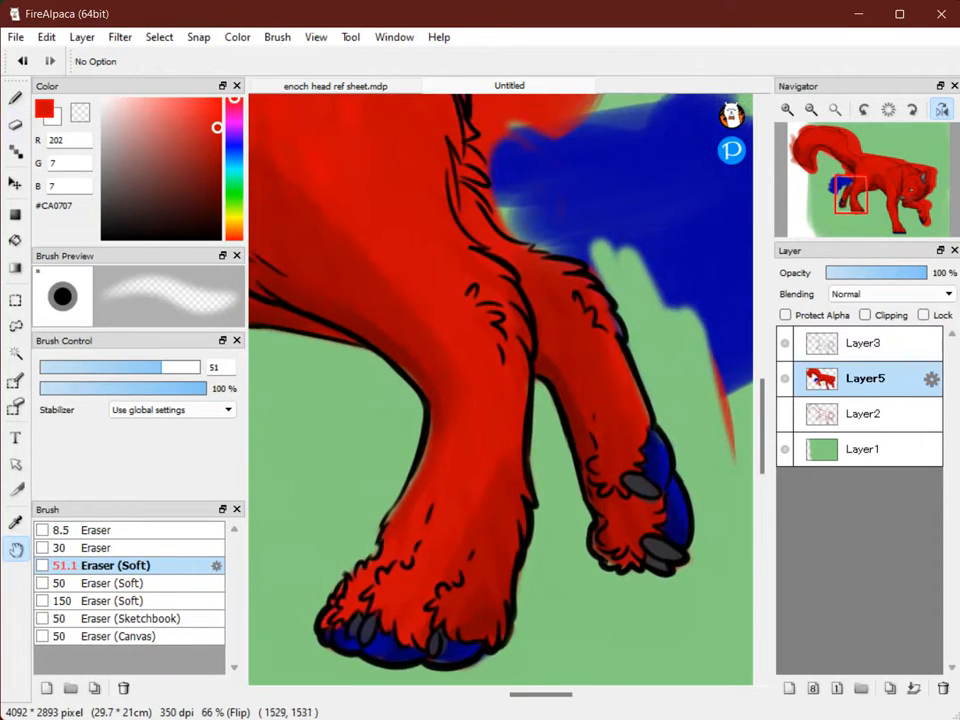
pyautogui.moveTo(582, 216); pyautogui.dragTo(555, 296)
pyautogui.press('[')
pyautogui.press('[')
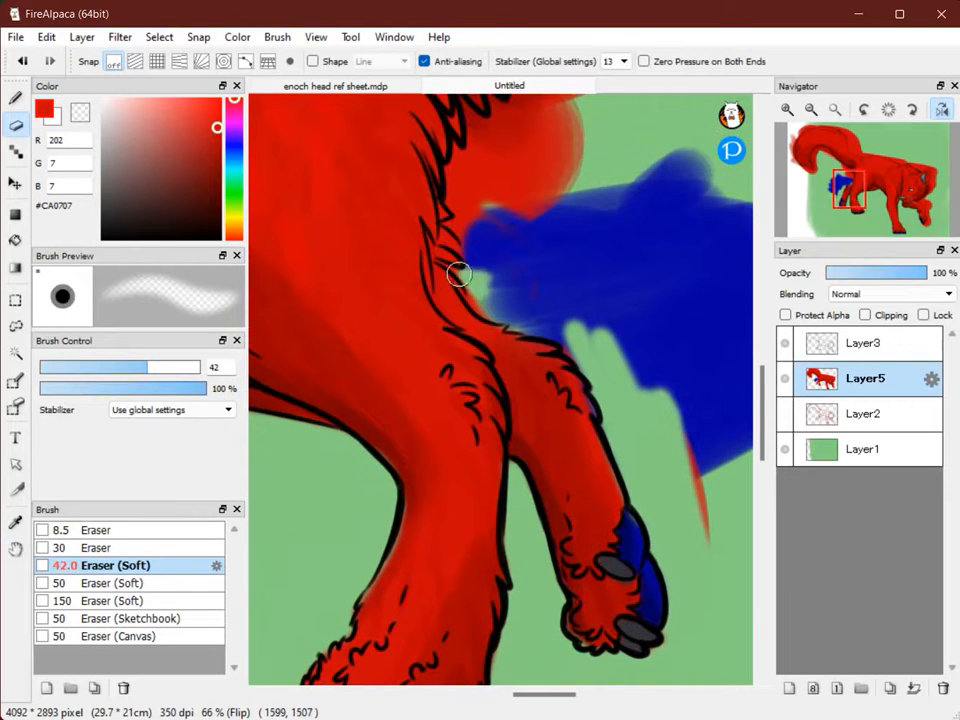
pyautogui.moveTo(473, 292); pyautogui.dragTo(580, 335)
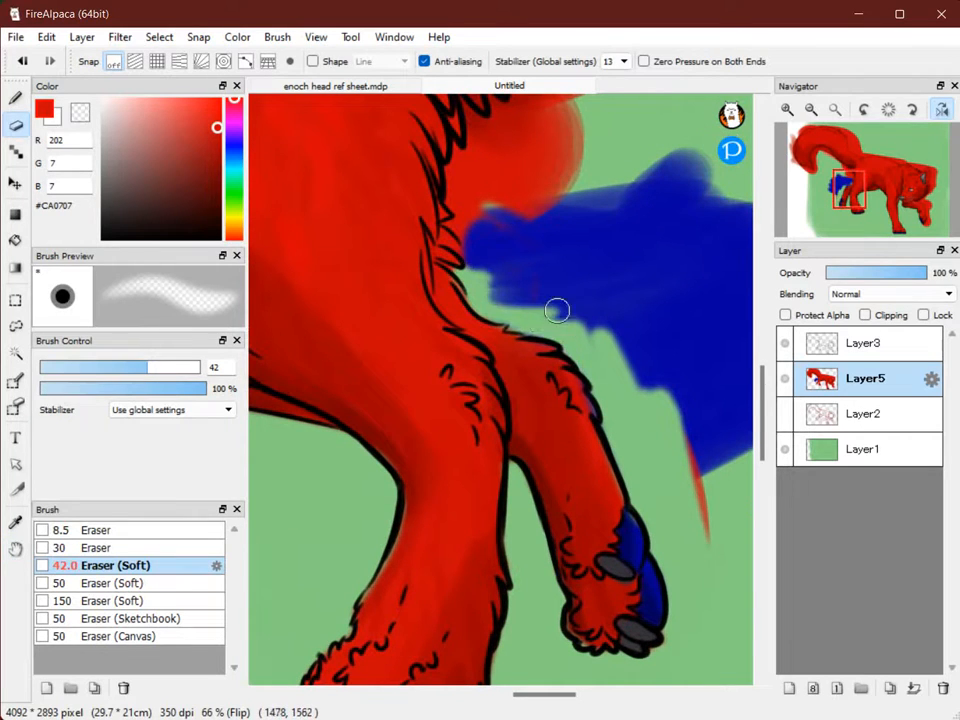
pyautogui.moveTo(506, 237)
pyautogui.mouseDown()
pyautogui.moveTo(449, 221)
pyautogui.moveTo(450, 163)
pyautogui.moveTo(429, 327)
pyautogui.moveTo(444, 317)
pyautogui.moveTo(469, 454)
pyautogui.moveTo(444, 420)
pyautogui.moveTo(446, 493)
pyautogui.mouseUp()
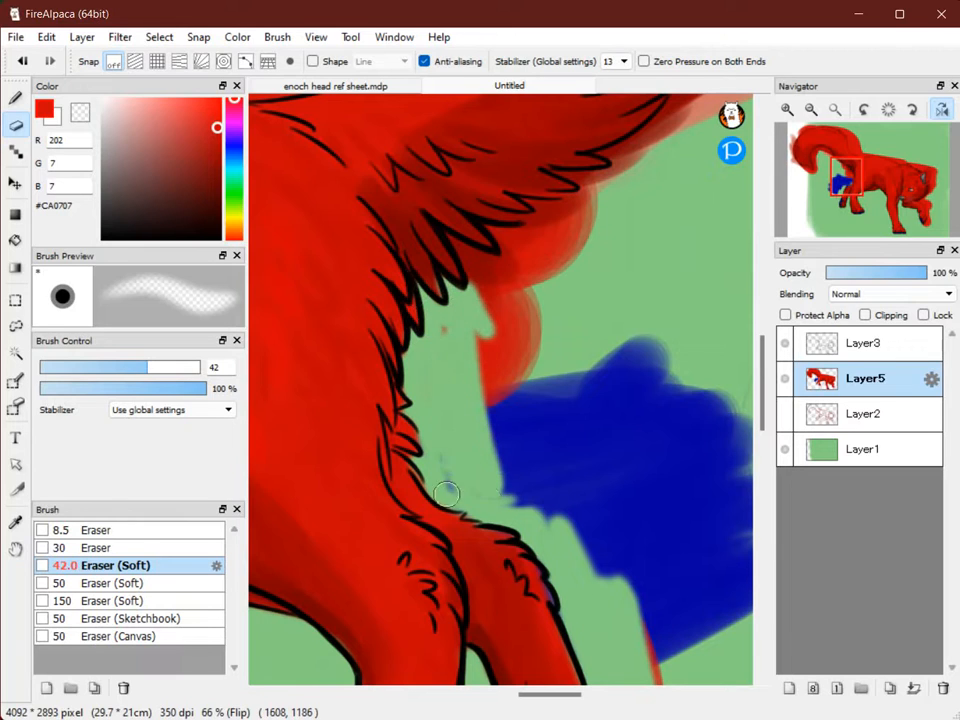
# Erase the overspill beneath the tail base and, with the hard eraser at size 134, the large blue patch behind the hind legs.
pyautogui.moveTo(476, 287)
pyautogui.mouseDown()
pyautogui.moveTo(456, 236)
pyautogui.moveTo(489, 422)
pyautogui.moveTo(459, 308)
pyautogui.mouseUp()
pyautogui.press('space')
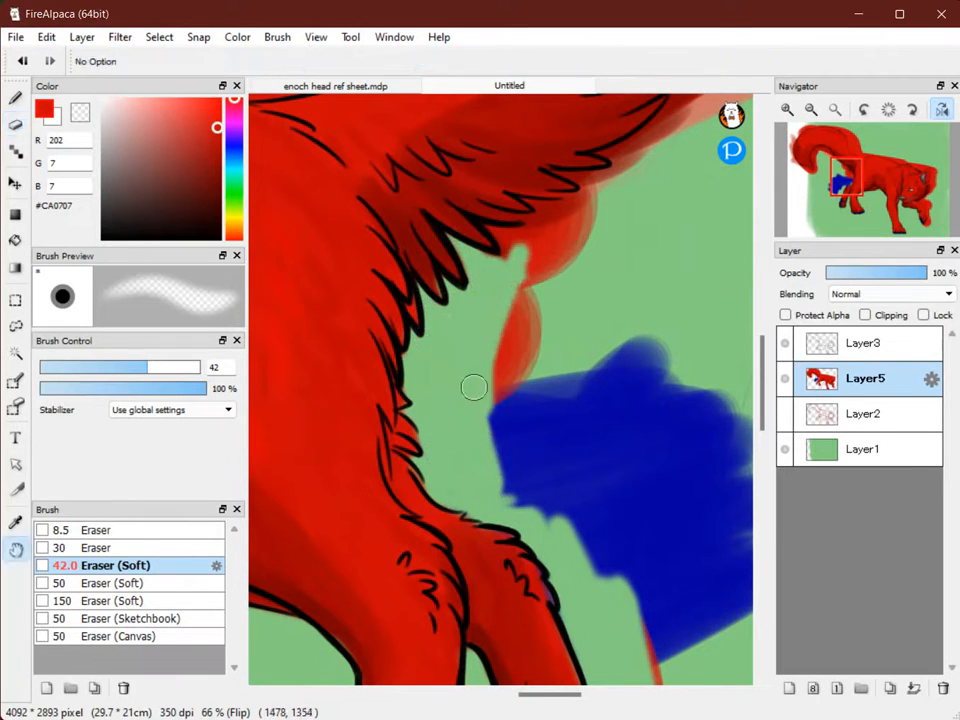
pyautogui.moveTo(474, 386)
pyautogui.mouseDown()
pyautogui.moveTo(360, 339)
pyautogui.moveTo(289, 331)
pyautogui.mouseUp()
pyautogui.click(97, 530)
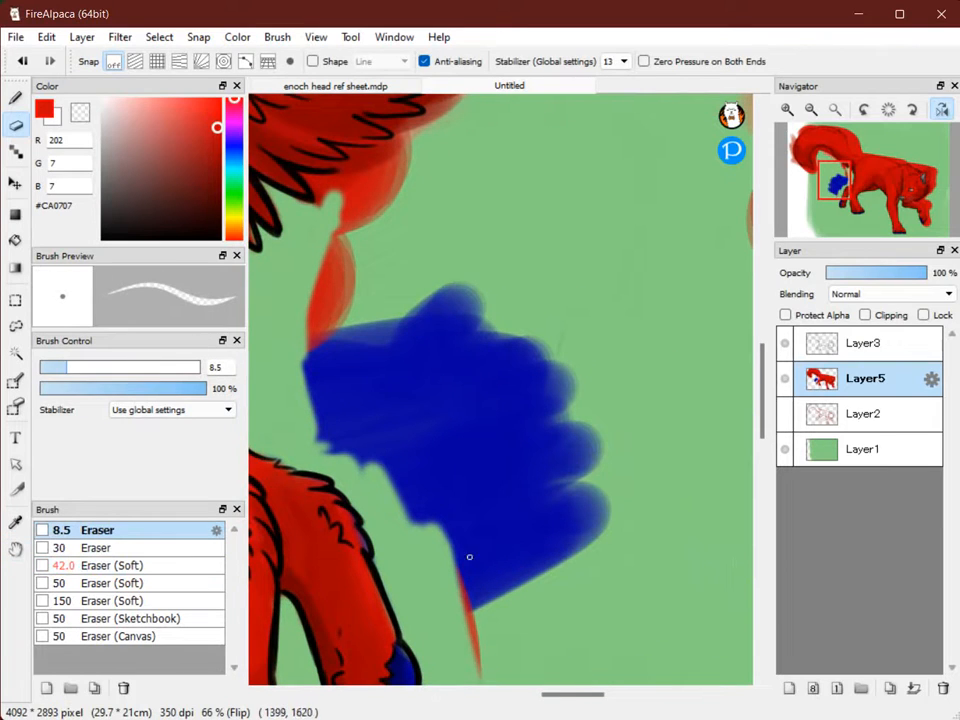
pyautogui.click(196, 367)
pyautogui.moveTo(508, 634)
pyautogui.mouseDown()
pyautogui.moveTo(446, 467)
pyautogui.moveTo(465, 523)
pyautogui.moveTo(355, 448)
pyautogui.moveTo(439, 497)
pyautogui.moveTo(474, 268)
pyautogui.moveTo(669, 274)
pyautogui.moveTo(645, 374)
pyautogui.moveTo(525, 283)
pyautogui.moveTo(283, 379)
pyautogui.moveTo(296, 285)
pyautogui.moveTo(436, 162)
pyautogui.mouseUp()
# Erase the red overspill along the underside of the tail near its base with the size 42 soft eraser.
pyautogui.press('space')
pyautogui.moveTo(492, 185); pyautogui.dragTo(497, 198)
pyautogui.moveTo(400, 135)
pyautogui.mouseDown()
pyautogui.moveTo(516, 370)
pyautogui.moveTo(452, 409)
pyautogui.mouseUp()
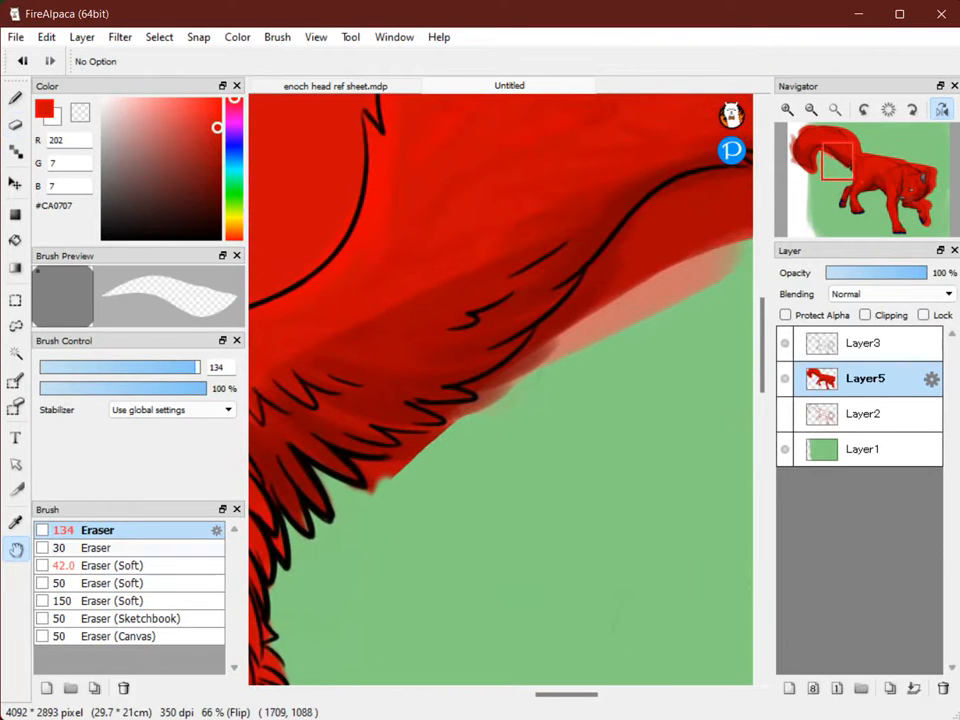
pyautogui.click(130, 565)
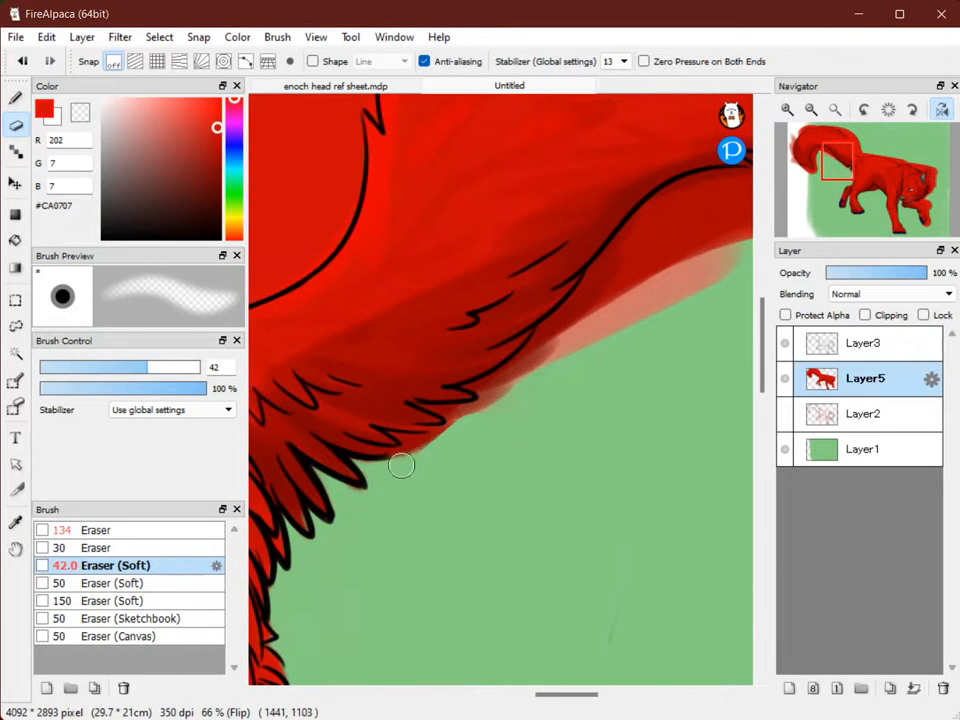
pyautogui.moveTo(457, 413)
pyautogui.mouseDown()
pyautogui.moveTo(539, 381)
pyautogui.moveTo(492, 408)
pyautogui.moveTo(559, 368)
pyautogui.moveTo(472, 390)
pyautogui.moveTo(488, 393)
pyautogui.moveTo(577, 342)
pyautogui.moveTo(509, 371)
pyautogui.moveTo(648, 299)
pyautogui.mouseUp()
pyautogui.moveTo(745, 259)
pyautogui.mouseDown()
pyautogui.moveTo(718, 231)
pyautogui.moveTo(585, 291)
pyautogui.moveTo(624, 234)
pyautogui.moveTo(613, 237)
pyautogui.moveTo(688, 182)
pyautogui.moveTo(727, 195)
pyautogui.mouseUp()
# Erase the red overspill inside the inner curve of the tail.
pyautogui.press('space')
pyautogui.moveTo(651, 268); pyautogui.dragTo(343, 386)
pyautogui.moveTo(540, 335)
pyautogui.mouseDown()
pyautogui.moveTo(461, 272)
pyautogui.moveTo(525, 326)
pyautogui.moveTo(512, 300)
pyautogui.moveTo(611, 431)
pyautogui.moveTo(611, 407)
pyautogui.moveTo(604, 453)
pyautogui.moveTo(636, 441)
pyautogui.moveTo(564, 544)
pyautogui.moveTo(563, 655)
pyautogui.moveTo(525, 549)
pyautogui.moveTo(480, 539)
pyautogui.mouseUp()
pyautogui.moveTo(517, 427)
pyautogui.mouseDown()
pyautogui.moveTo(538, 484)
pyautogui.moveTo(576, 429)
pyautogui.moveTo(592, 374)
pyautogui.moveTo(571, 360)
pyautogui.mouseUp()
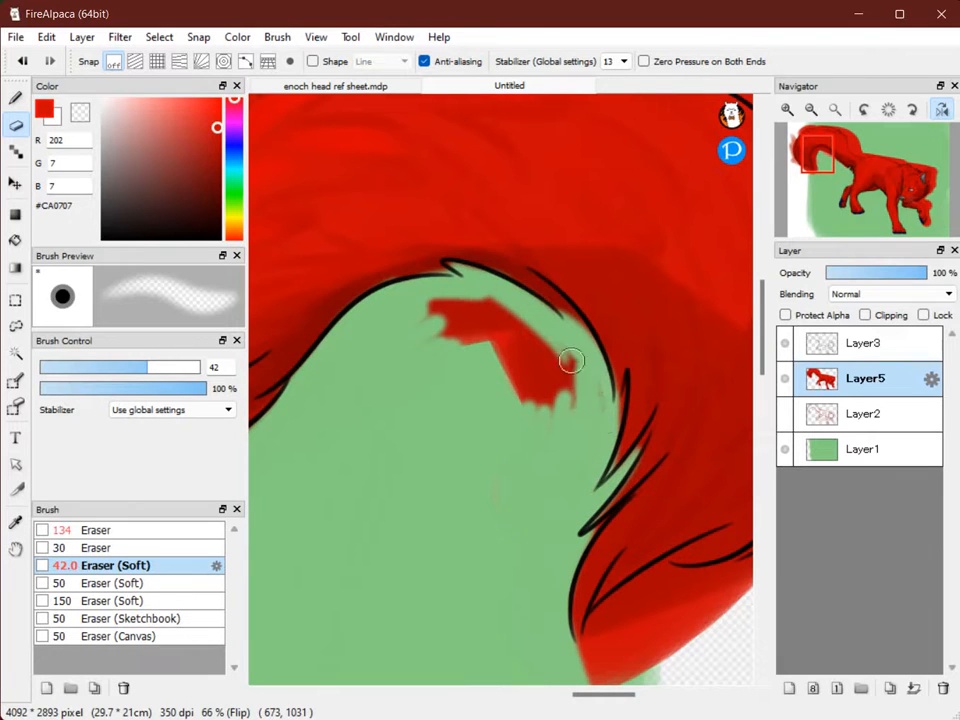
pyautogui.moveTo(585, 479)
pyautogui.mouseDown()
pyautogui.moveTo(450, 311)
pyautogui.moveTo(514, 283)
pyautogui.moveTo(426, 347)
pyautogui.moveTo(471, 375)
pyautogui.moveTo(568, 381)
pyautogui.moveTo(578, 403)
pyautogui.mouseUp()
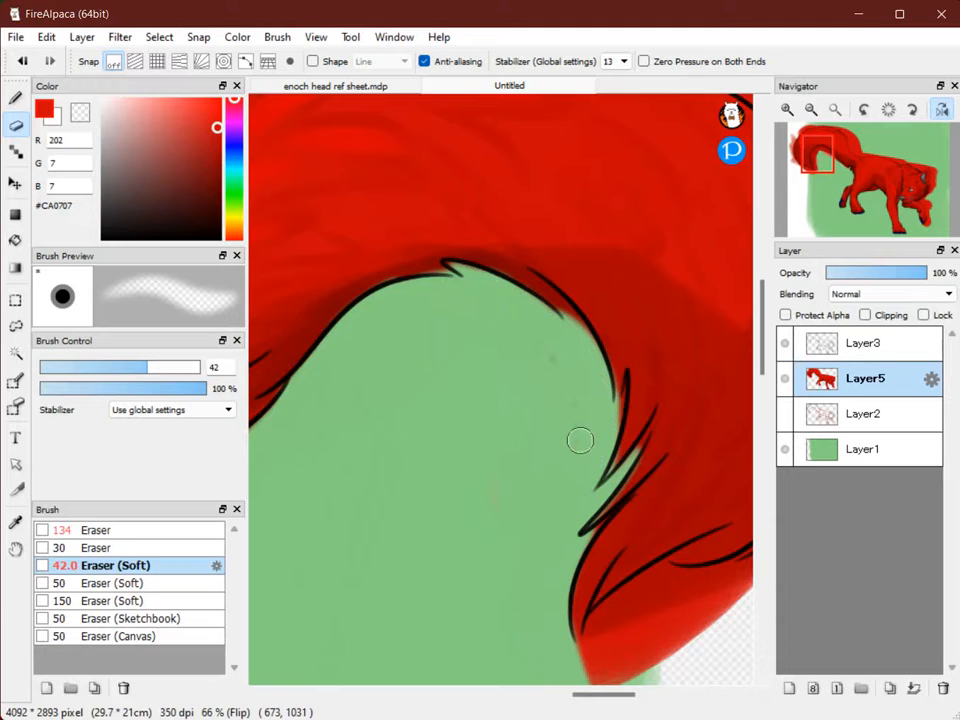
# Erase the red overspill around the tail tip and along the lower outer edge of the tail.
pyautogui.press('space')
pyautogui.moveTo(642, 443); pyautogui.dragTo(420, 235)
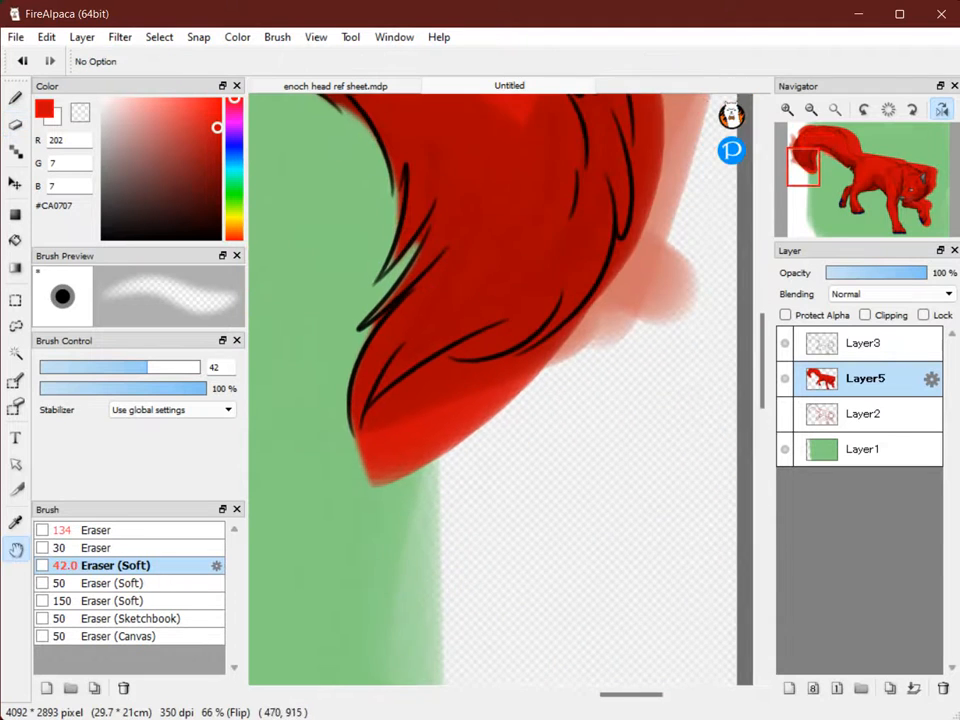
pyautogui.moveTo(371, 454)
pyautogui.mouseDown()
pyautogui.moveTo(440, 369)
pyautogui.moveTo(446, 386)
pyautogui.moveTo(396, 431)
pyautogui.moveTo(469, 373)
pyautogui.moveTo(546, 360)
pyautogui.moveTo(385, 478)
pyautogui.mouseUp()
pyautogui.moveTo(385, 478); pyautogui.dragTo(550, 376)
pyautogui.moveTo(423, 396)
pyautogui.mouseDown()
pyautogui.moveTo(645, 285)
pyautogui.moveTo(624, 266)
pyautogui.moveTo(551, 354)
pyautogui.moveTo(646, 229)
pyautogui.moveTo(645, 169)
pyautogui.moveTo(651, 227)
pyautogui.moveTo(666, 237)
pyautogui.mouseUp()
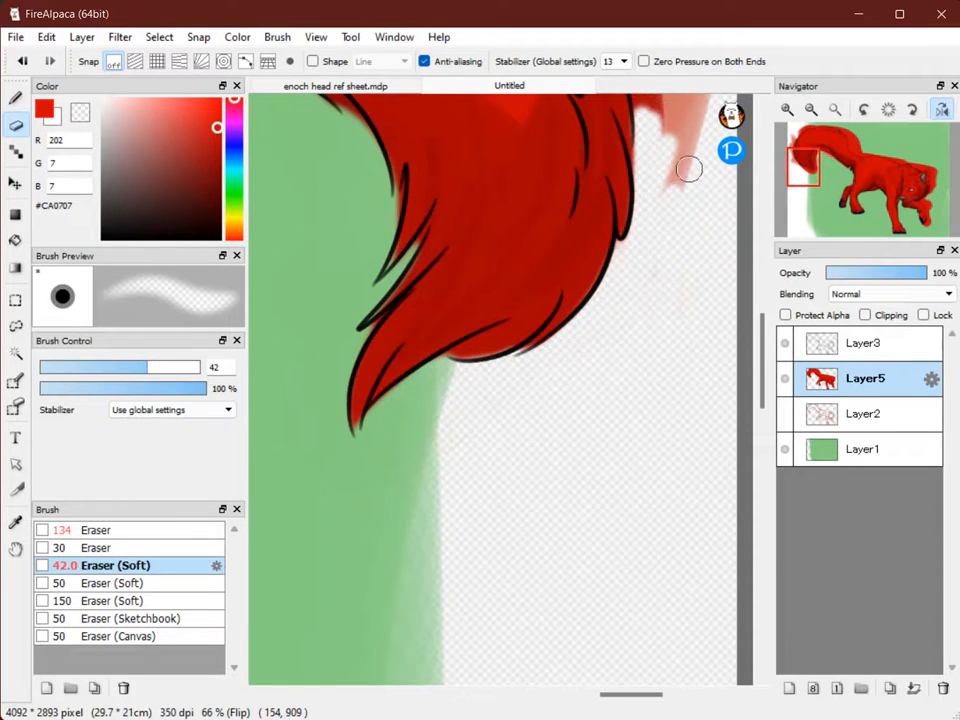
# Erase the red overspill beside the tail's outer bend, including the stray pale red patches near the canvas edge.
pyautogui.press('space')
pyautogui.moveTo(658, 189); pyautogui.dragTo(580, 348)
pyautogui.moveTo(540, 303)
pyautogui.mouseDown()
pyautogui.moveTo(599, 458)
pyautogui.moveTo(564, 333)
pyautogui.mouseUp()
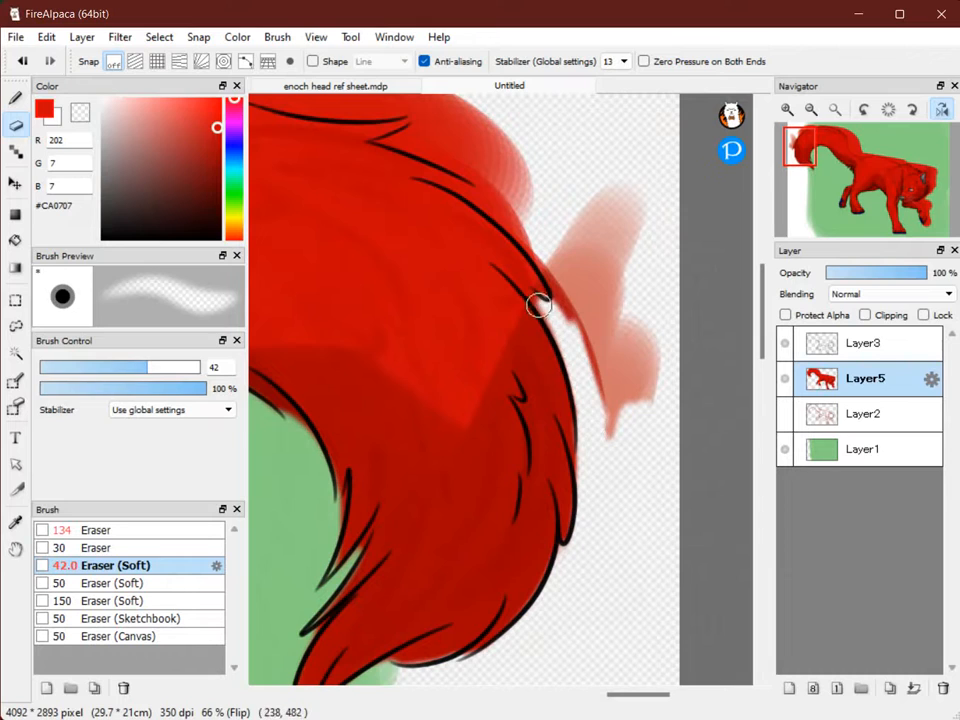
pyautogui.moveTo(557, 286)
pyautogui.mouseDown()
pyautogui.moveTo(549, 251)
pyautogui.moveTo(615, 459)
pyautogui.moveTo(575, 252)
pyautogui.mouseUp()
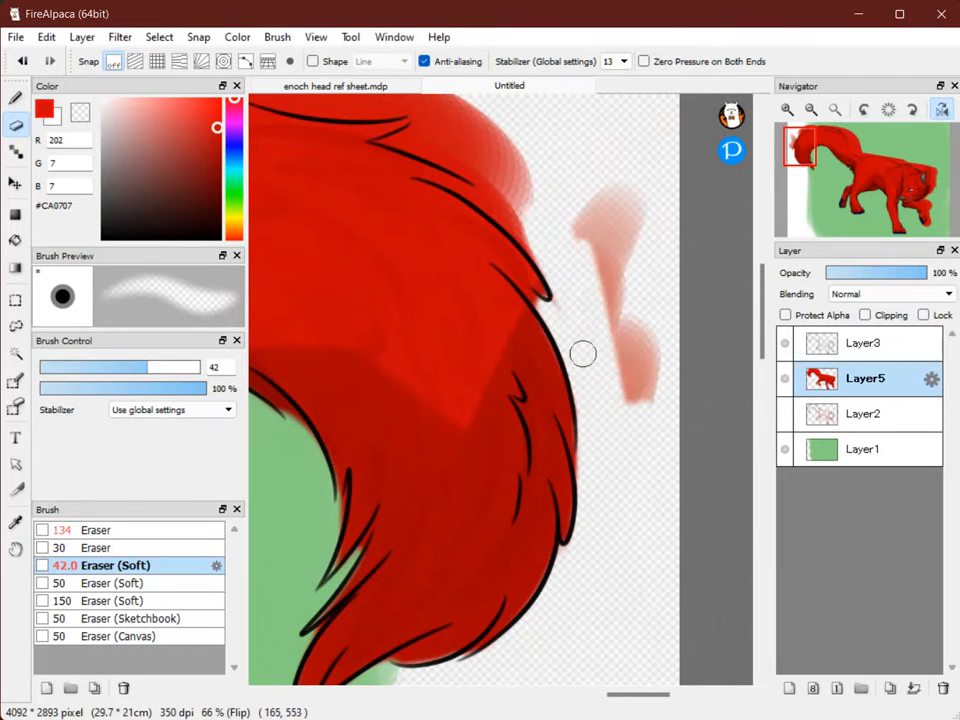
pyautogui.moveTo(560, 313)
pyautogui.mouseDown()
pyautogui.moveTo(612, 340)
pyautogui.moveTo(602, 135)
pyautogui.moveTo(628, 218)
pyautogui.mouseUp()
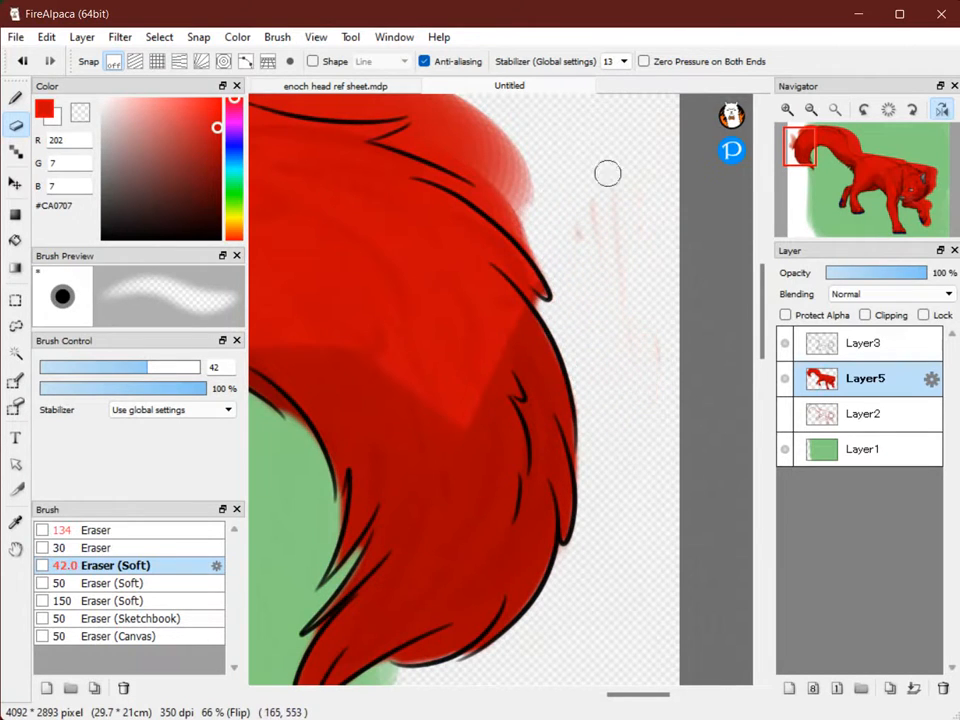
# Erase the red overspill along the upper outer edge of the tail, working from its bend toward the base.
pyautogui.press('space')
pyautogui.moveTo(557, 171); pyautogui.dragTo(670, 287)
pyautogui.moveTo(568, 223)
pyautogui.mouseDown()
pyautogui.moveTo(523, 251)
pyautogui.moveTo(543, 252)
pyautogui.moveTo(534, 261)
pyautogui.moveTo(656, 347)
pyautogui.moveTo(562, 266)
pyautogui.mouseUp()
pyautogui.moveTo(646, 303)
pyautogui.mouseDown()
pyautogui.moveTo(621, 282)
pyautogui.moveTo(645, 272)
pyautogui.mouseUp()
pyautogui.press('space')
pyautogui.moveTo(593, 207); pyautogui.dragTo(726, 226)
pyautogui.moveTo(495, 221)
pyautogui.mouseDown()
pyautogui.moveTo(570, 242)
pyautogui.moveTo(652, 228)
pyautogui.moveTo(592, 242)
pyautogui.mouseUp()
pyautogui.moveTo(668, 244)
pyautogui.mouseDown()
pyautogui.moveTo(499, 184)
pyautogui.moveTo(609, 238)
pyautogui.mouseUp()
pyautogui.moveTo(543, 238); pyautogui.dragTo(656, 228)
pyautogui.press('space')
pyautogui.moveTo(500, 240); pyautogui.dragTo(720, 238)
pyautogui.moveTo(619, 210); pyautogui.dragTo(690, 213)
# Erase the large red overspill patch in the hollow between the tail's upper edge and the rump.
pyautogui.moveTo(534, 201)
pyautogui.mouseDown()
pyautogui.moveTo(574, 208)
pyautogui.moveTo(391, 271)
pyautogui.moveTo(378, 259)
pyautogui.moveTo(355, 270)
pyautogui.mouseUp()
pyautogui.moveTo(309, 327)
pyautogui.mouseDown()
pyautogui.moveTo(294, 386)
pyautogui.moveTo(328, 270)
pyautogui.moveTo(501, 212)
pyautogui.mouseUp()
pyautogui.moveTo(283, 258); pyautogui.dragTo(548, 181)
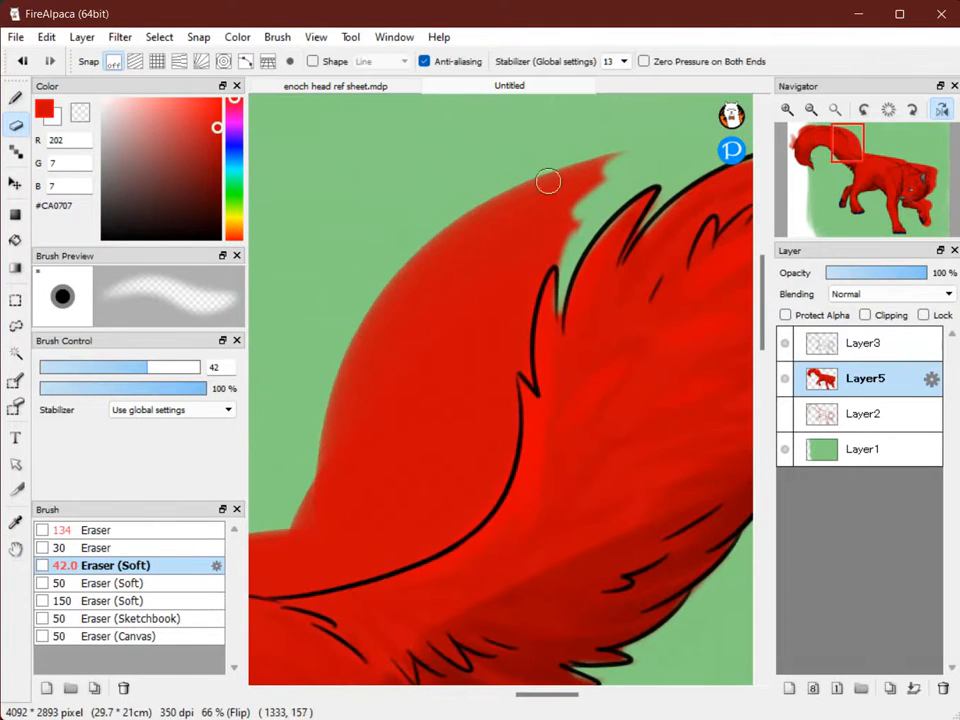
pyautogui.moveTo(521, 327)
pyautogui.mouseDown()
pyautogui.moveTo(532, 279)
pyautogui.moveTo(639, 141)
pyautogui.moveTo(313, 347)
pyautogui.moveTo(340, 305)
pyautogui.moveTo(508, 238)
pyautogui.moveTo(418, 349)
pyautogui.moveTo(272, 496)
pyautogui.mouseUp()
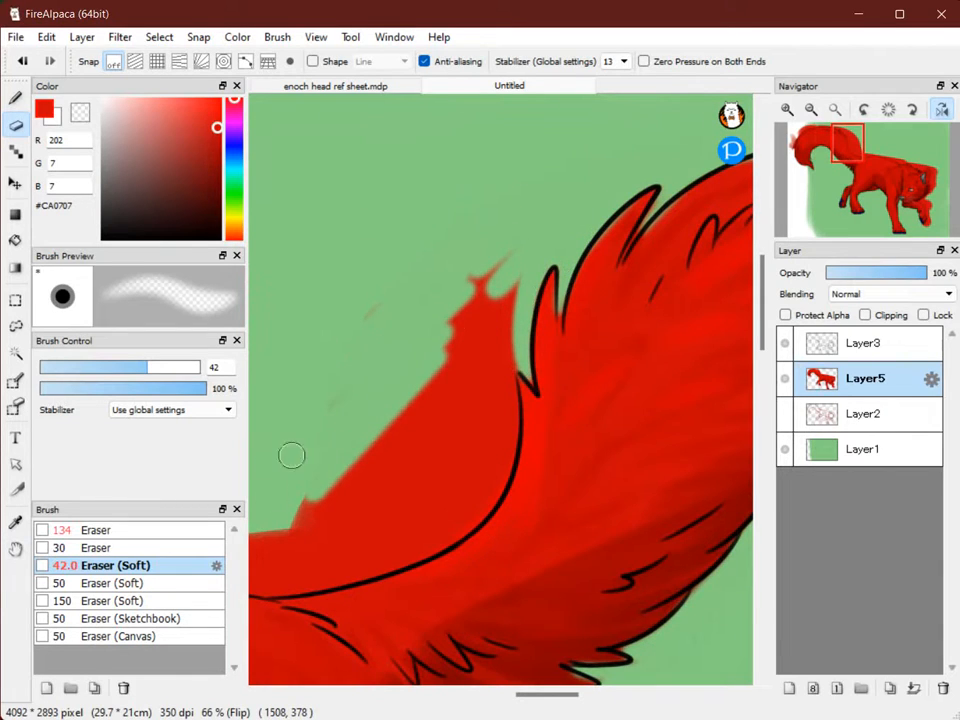
pyautogui.moveTo(529, 226)
pyautogui.mouseDown()
pyautogui.moveTo(490, 273)
pyautogui.moveTo(471, 373)
pyautogui.moveTo(504, 411)
pyautogui.moveTo(508, 449)
pyautogui.moveTo(508, 429)
pyautogui.moveTo(454, 534)
pyautogui.moveTo(420, 521)
pyautogui.moveTo(557, 374)
pyautogui.mouseUp()
pyautogui.press('space')
pyautogui.moveTo(403, 398)
pyautogui.mouseDown()
pyautogui.moveTo(486, 399)
pyautogui.moveTo(491, 426)
pyautogui.moveTo(553, 392)
pyautogui.moveTo(408, 453)
pyautogui.moveTo(574, 349)
pyautogui.moveTo(364, 431)
pyautogui.moveTo(557, 285)
pyautogui.moveTo(475, 309)
pyautogui.mouseUp()
pyautogui.moveTo(633, 216)
pyautogui.mouseDown()
pyautogui.moveTo(514, 390)
pyautogui.moveTo(596, 334)
pyautogui.moveTo(635, 242)
pyautogui.mouseUp()
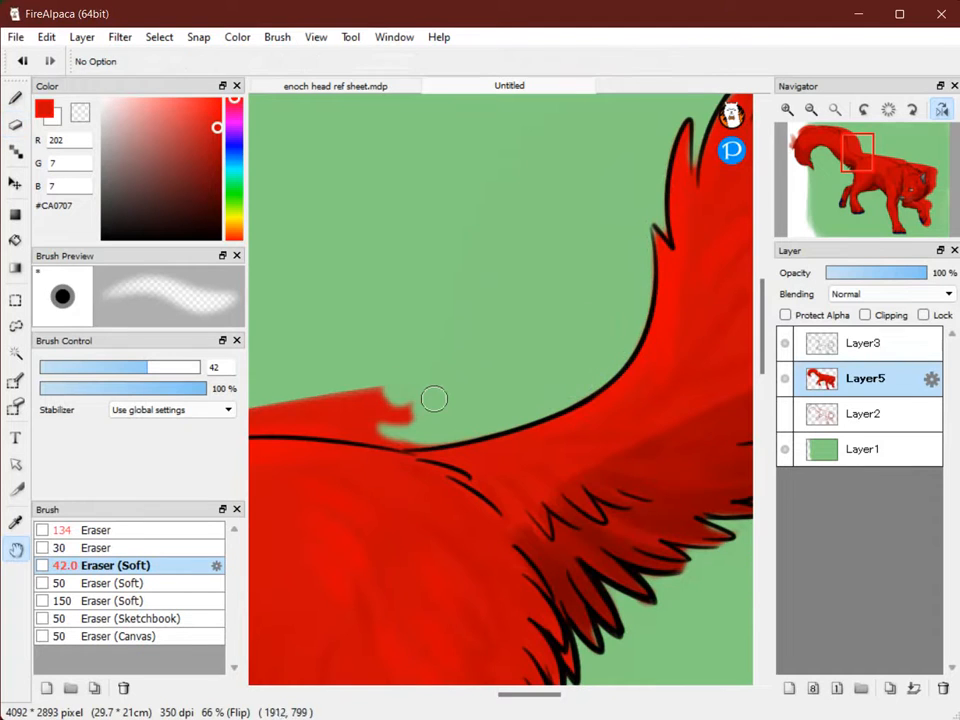
# Erase the red overspill above the wolf's back from the rump toward the shoulders.
pyautogui.moveTo(433, 399); pyautogui.dragTo(673, 309)
pyautogui.moveTo(534, 332)
pyautogui.mouseDown()
pyautogui.moveTo(613, 339)
pyautogui.moveTo(606, 354)
pyautogui.moveTo(669, 328)
pyautogui.moveTo(545, 316)
pyautogui.mouseUp()
pyautogui.moveTo(500, 351); pyautogui.dragTo(778, 267)
pyautogui.moveTo(590, 287)
pyautogui.mouseDown()
pyautogui.moveTo(720, 257)
pyautogui.moveTo(737, 270)
pyautogui.mouseUp()
pyautogui.moveTo(637, 285)
pyautogui.mouseDown()
pyautogui.moveTo(564, 301)
pyautogui.moveTo(433, 368)
pyautogui.moveTo(489, 276)
pyautogui.moveTo(542, 281)
pyautogui.moveTo(528, 314)
pyautogui.moveTo(693, 243)
pyautogui.mouseUp()
# Erase the red overspill above the shoulders and along the neck fur behind the far ear.
pyautogui.press('space')
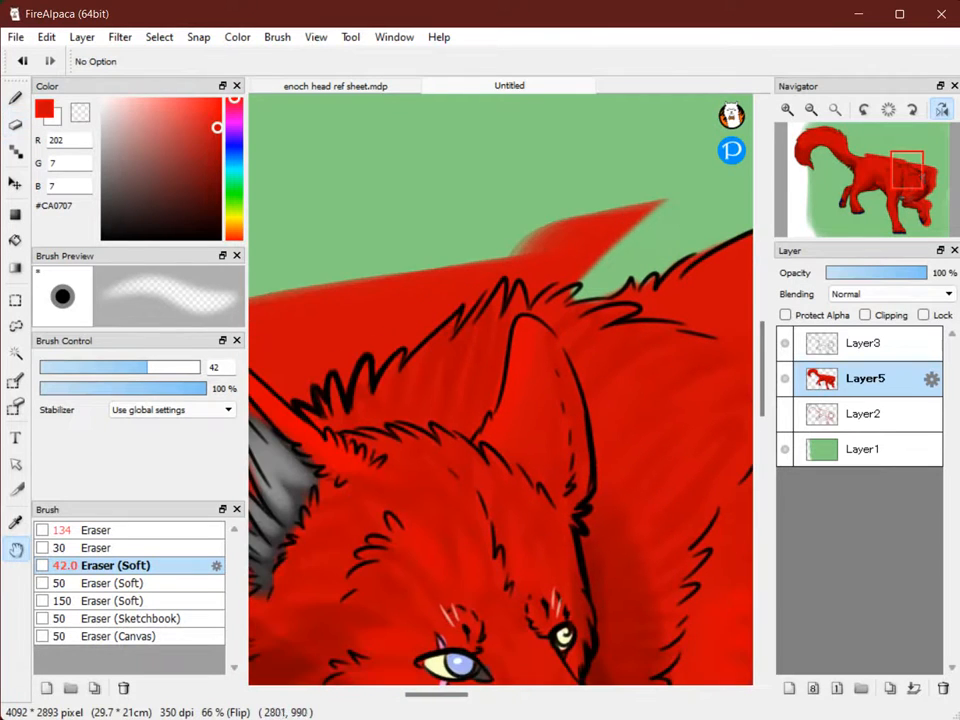
pyautogui.moveTo(528, 306); pyautogui.dragTo(581, 271)
pyautogui.moveTo(629, 237)
pyautogui.mouseDown()
pyautogui.moveTo(469, 276)
pyautogui.moveTo(384, 259)
pyautogui.moveTo(540, 253)
pyautogui.mouseUp()
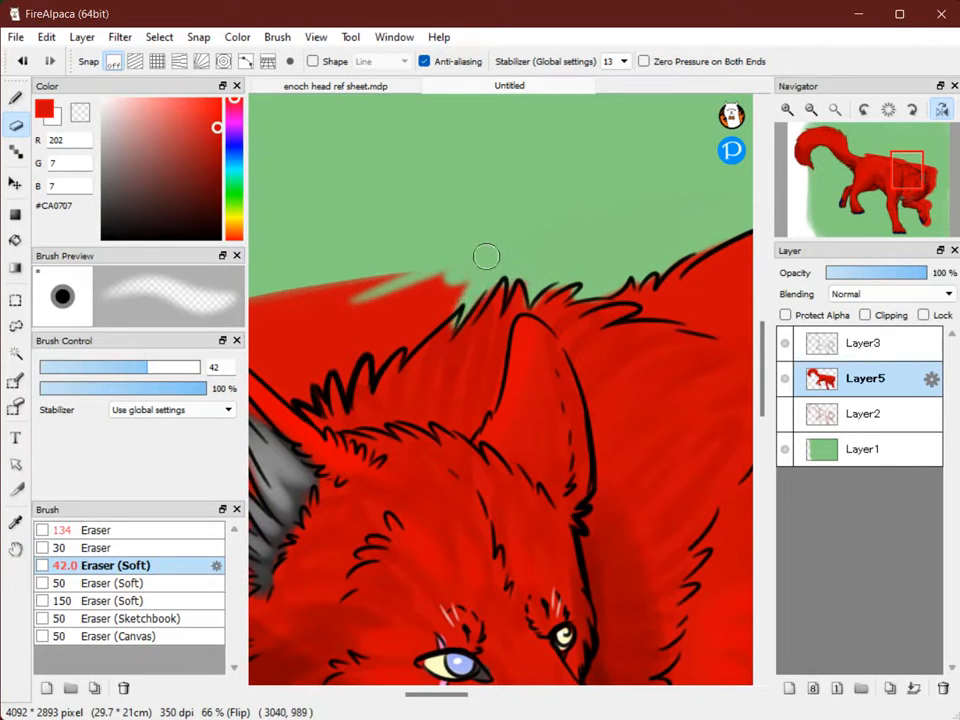
pyautogui.moveTo(486, 257); pyautogui.dragTo(452, 303)
pyautogui.moveTo(375, 372); pyautogui.dragTo(450, 272)
# Erase the red overspill wedge between the near ear and the neck fur.
pyautogui.press('space')
pyautogui.moveTo(300, 305); pyautogui.dragTo(548, 297)
pyautogui.moveTo(470, 296)
pyautogui.mouseDown()
pyautogui.moveTo(547, 389)
pyautogui.moveTo(576, 344)
pyautogui.moveTo(631, 306)
pyautogui.mouseUp()
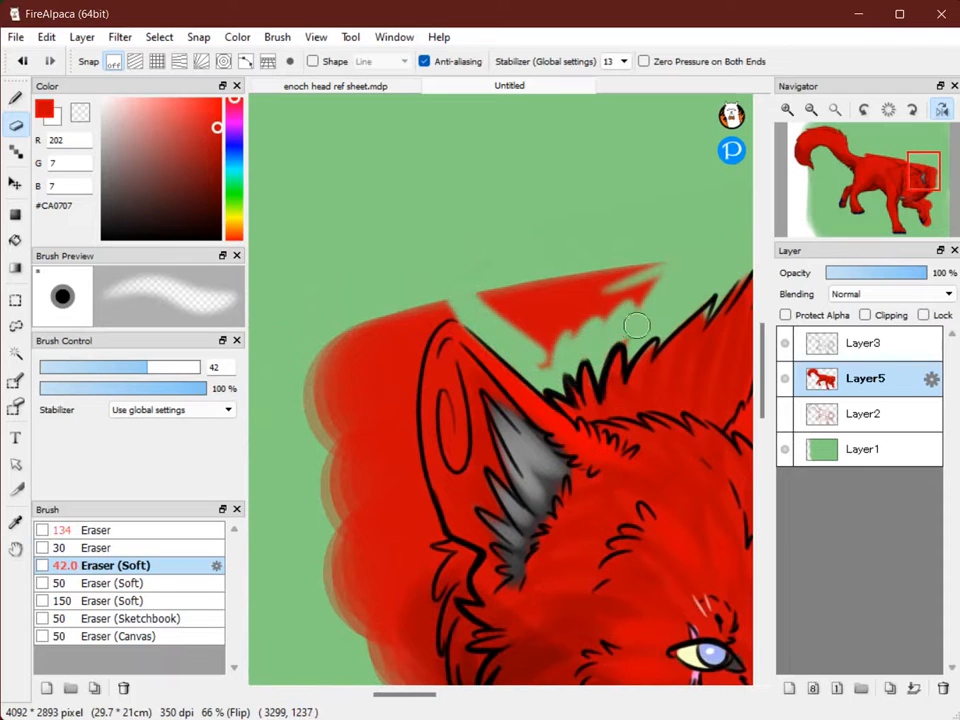
pyautogui.moveTo(544, 363)
pyautogui.mouseDown()
pyautogui.moveTo(491, 339)
pyautogui.moveTo(573, 257)
pyautogui.mouseUp()
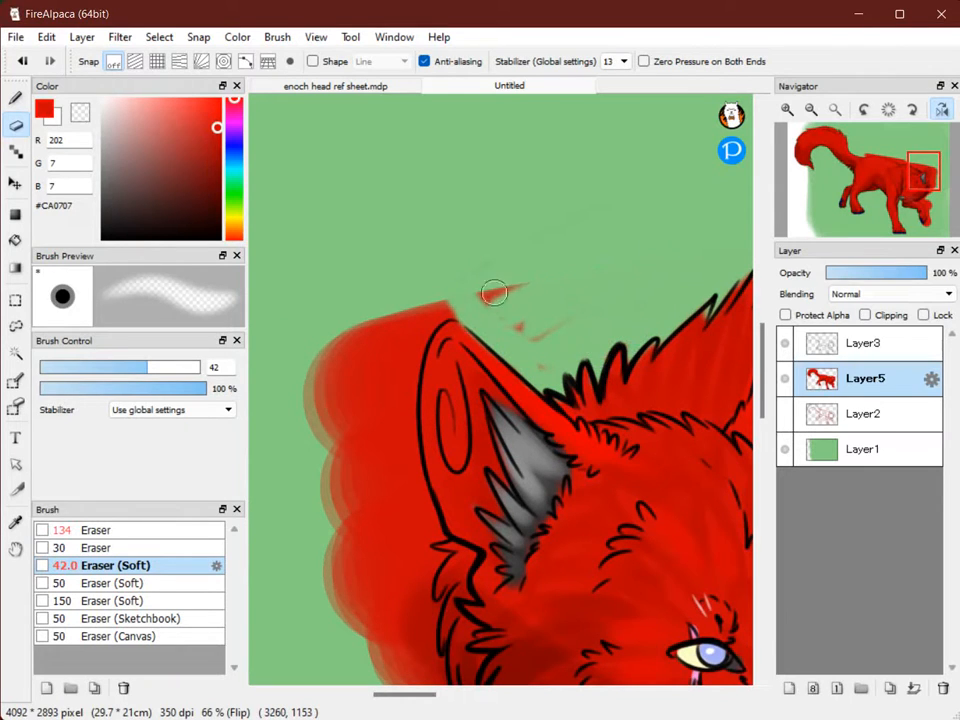
# Erase the outer part of the red overspill beside the near ear.
pyautogui.press('space')
pyautogui.moveTo(664, 274)
pyautogui.mouseDown()
pyautogui.moveTo(495, 146)
pyautogui.moveTo(450, 146)
pyautogui.moveTo(373, 403)
pyautogui.moveTo(359, 321)
pyautogui.moveTo(367, 319)
pyautogui.mouseUp()
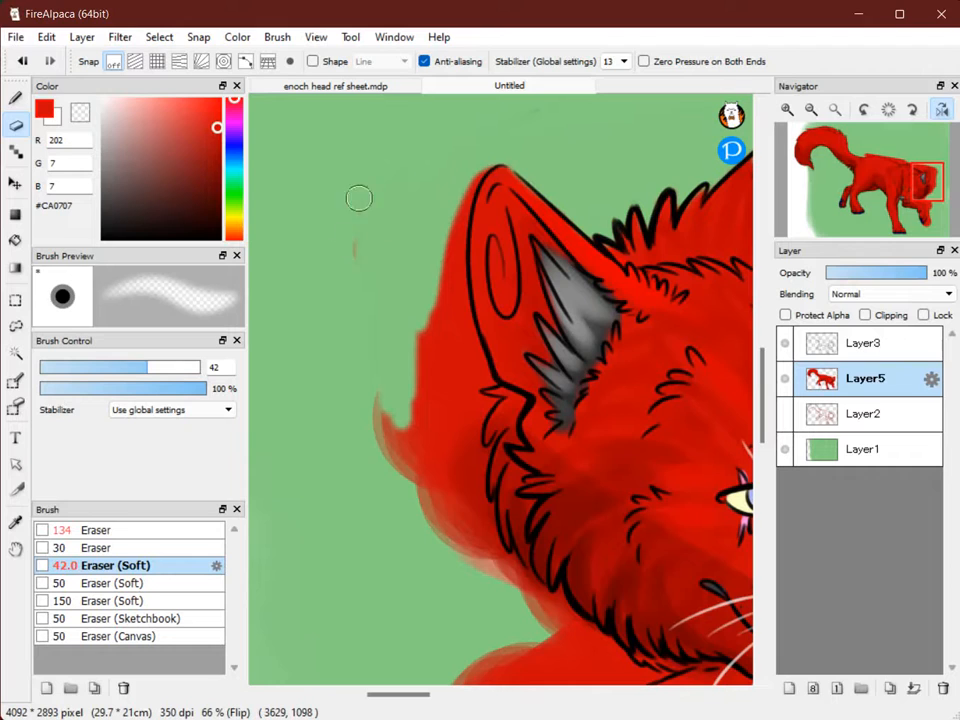
pyautogui.moveTo(407, 236)
pyautogui.mouseDown()
pyautogui.moveTo(482, 375)
pyautogui.moveTo(476, 381)
pyautogui.moveTo(450, 279)
pyautogui.moveTo(452, 184)
pyautogui.mouseUp()
# Enlarge the soft eraser to about 49.7 and erase the red overspill along the near ear's outer edge and the cheek fur.
pyautogui.press('space')
pyautogui.moveTo(474, 366)
pyautogui.mouseDown()
pyautogui.moveTo(413, 193)
pyautogui.moveTo(396, 343)
pyautogui.moveTo(396, 306)
pyautogui.moveTo(374, 277)
pyautogui.mouseUp()
pyautogui.press(']')
pyautogui.moveTo(309, 192)
pyautogui.mouseDown()
pyautogui.moveTo(321, 282)
pyautogui.moveTo(343, 332)
pyautogui.mouseUp()
pyautogui.moveTo(325, 165); pyautogui.dragTo(362, 355)
pyautogui.moveTo(300, 209)
pyautogui.mouseDown()
pyautogui.moveTo(386, 411)
pyautogui.moveTo(378, 343)
pyautogui.moveTo(388, 407)
pyautogui.moveTo(394, 177)
pyautogui.moveTo(386, 321)
pyautogui.moveTo(390, 187)
pyautogui.moveTo(395, 315)
pyautogui.moveTo(367, 357)
pyautogui.moveTo(394, 398)
pyautogui.moveTo(357, 262)
pyautogui.moveTo(411, 387)
pyautogui.moveTo(412, 270)
pyautogui.moveTo(408, 347)
pyautogui.moveTo(415, 319)
pyautogui.moveTo(501, 435)
pyautogui.moveTo(450, 389)
pyautogui.moveTo(473, 416)
pyautogui.moveTo(553, 476)
pyautogui.mouseUp()
# Sample the dark red #7B0000 and switch to the Watercolor brush to retouch the lower cheek fur.
pyautogui.press('space')
pyautogui.moveTo(546, 415)
pyautogui.mouseDown()
pyautogui.moveTo(544, 291)
pyautogui.moveTo(555, 368)
pyautogui.mouseUp()
pyautogui.rightClick(505, 310)
pyautogui.press('b')
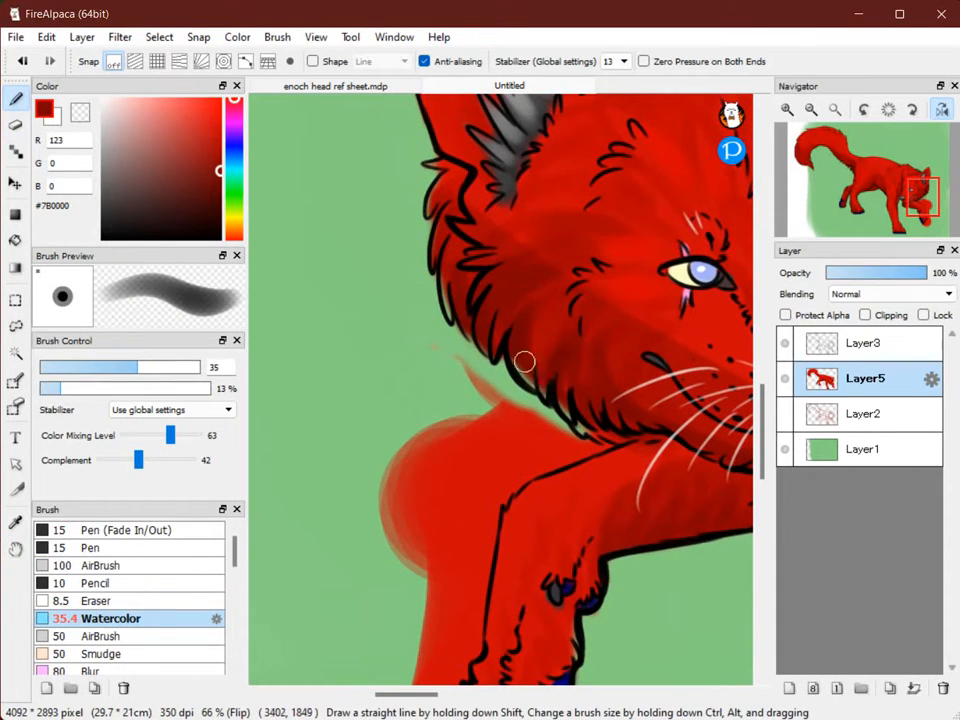
# Erase a strip of overspill above the raised foreleg and retouch the leg's upper edge with the Watercolor brush in red #CA0707.
pyautogui.press('space')
pyautogui.moveTo(538, 374)
pyautogui.mouseDown()
pyautogui.moveTo(524, 270)
pyautogui.moveTo(557, 315)
pyautogui.moveTo(476, 358)
pyautogui.mouseUp()
pyautogui.press('e')
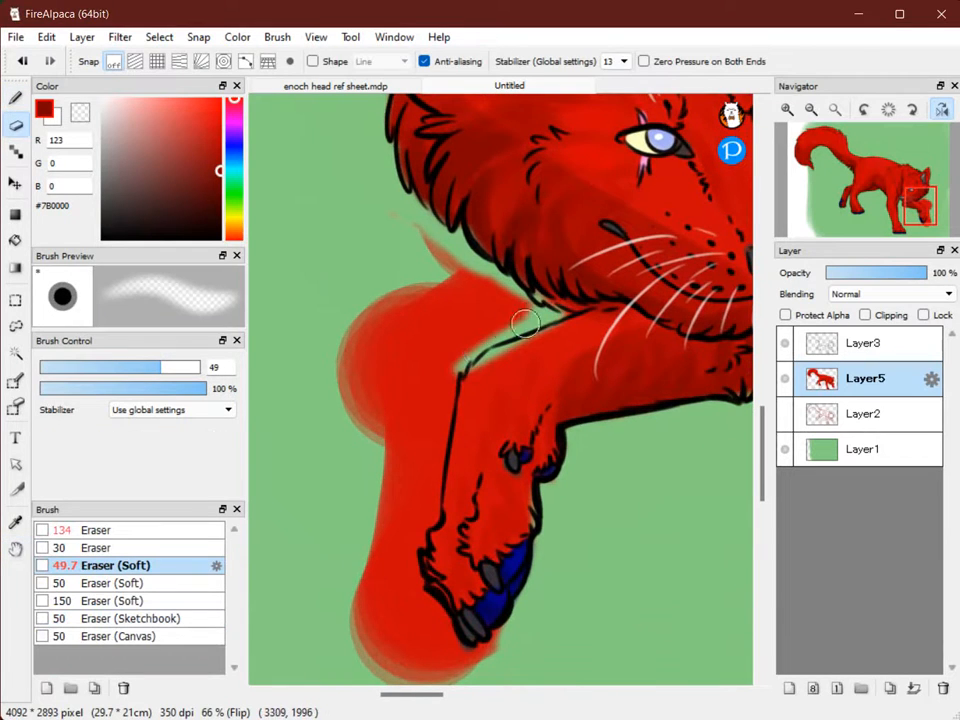
pyautogui.moveTo(521, 321); pyautogui.dragTo(442, 380)
pyautogui.rightClick(536, 360)
pyautogui.press('b')
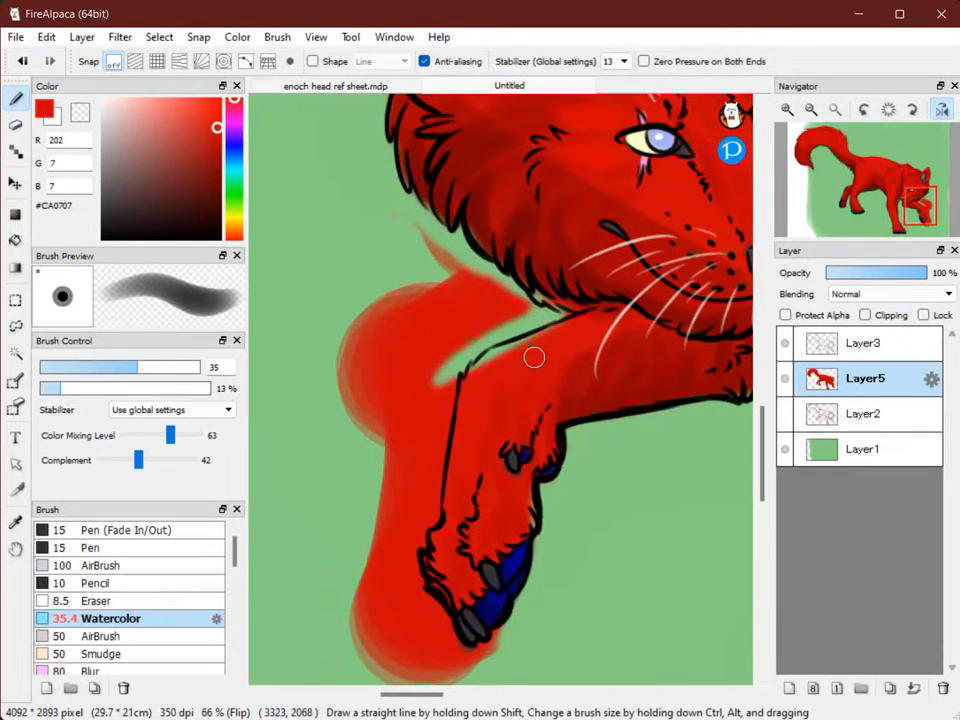
# Erase the remaining red overspill under the cheek and around the raised foreleg and paw with the soft eraser at size 43.7.
pyautogui.press('e')
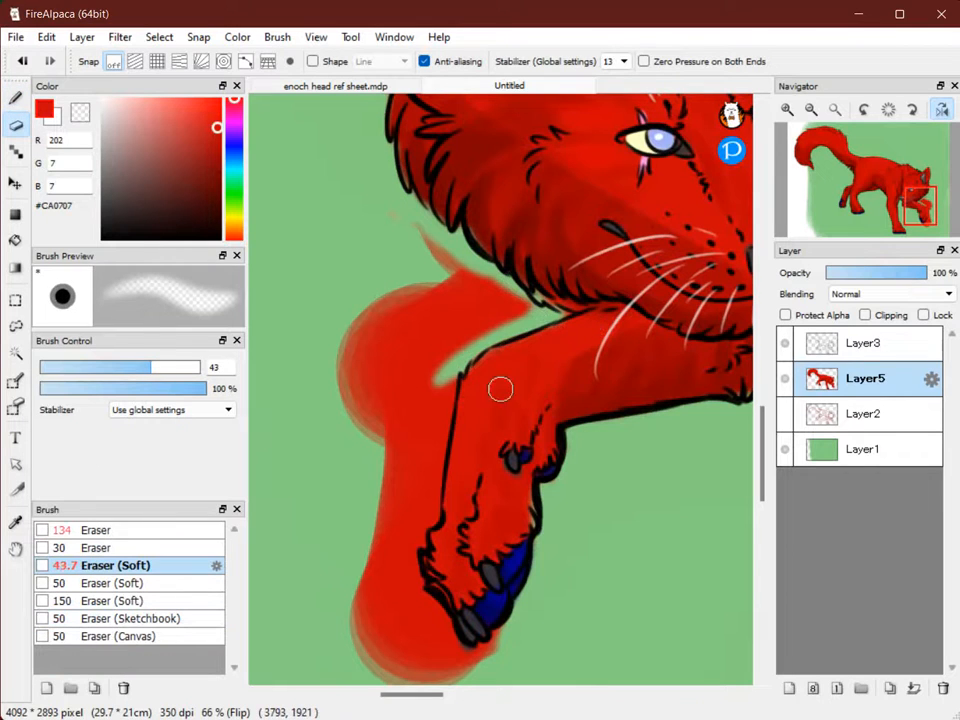
pyautogui.moveTo(515, 310)
pyautogui.mouseDown()
pyautogui.moveTo(303, 412)
pyautogui.moveTo(393, 323)
pyautogui.moveTo(480, 264)
pyautogui.moveTo(342, 334)
pyautogui.moveTo(390, 265)
pyautogui.moveTo(423, 243)
pyautogui.moveTo(475, 313)
pyautogui.moveTo(525, 327)
pyautogui.moveTo(486, 287)
pyautogui.moveTo(529, 311)
pyautogui.moveTo(428, 260)
pyautogui.moveTo(429, 343)
pyautogui.moveTo(456, 223)
pyautogui.moveTo(450, 315)
pyautogui.moveTo(522, 174)
pyautogui.moveTo(422, 358)
pyautogui.moveTo(294, 486)
pyautogui.moveTo(579, 225)
pyautogui.mouseUp()
pyautogui.press('space')
pyautogui.hotkey('ctrl', 'z')
pyautogui.moveTo(414, 266)
pyautogui.mouseDown()
pyautogui.moveTo(425, 378)
pyautogui.moveTo(436, 373)
pyautogui.moveTo(421, 402)
pyautogui.moveTo(430, 248)
pyautogui.moveTo(410, 227)
pyautogui.moveTo(433, 264)
pyautogui.moveTo(440, 215)
pyautogui.moveTo(398, 315)
pyautogui.moveTo(406, 205)
pyautogui.moveTo(380, 195)
pyautogui.moveTo(347, 301)
pyautogui.moveTo(386, 373)
pyautogui.moveTo(405, 489)
pyautogui.moveTo(437, 527)
pyautogui.moveTo(441, 501)
pyautogui.moveTo(424, 476)
pyautogui.moveTo(465, 530)
pyautogui.moveTo(489, 527)
pyautogui.moveTo(513, 500)
pyautogui.moveTo(503, 494)
pyautogui.moveTo(475, 525)
pyautogui.moveTo(428, 482)
pyautogui.moveTo(450, 506)
pyautogui.mouseUp()
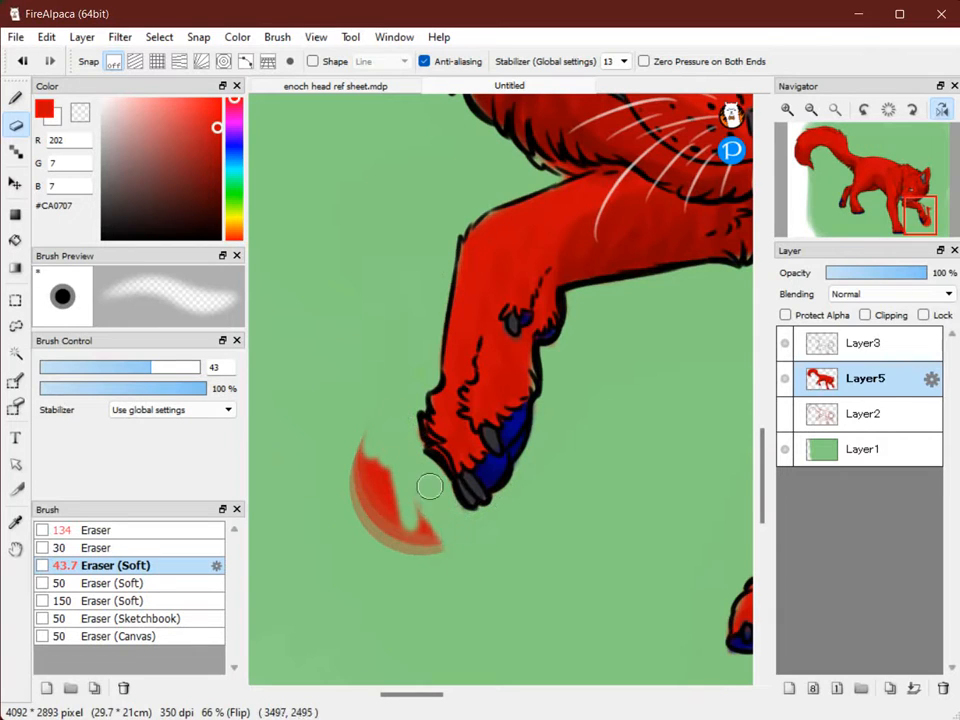
pyautogui.moveTo(398, 577)
pyautogui.mouseDown()
pyautogui.moveTo(396, 531)
pyautogui.moveTo(435, 467)
pyautogui.moveTo(411, 444)
pyautogui.moveTo(357, 534)
pyautogui.mouseUp()
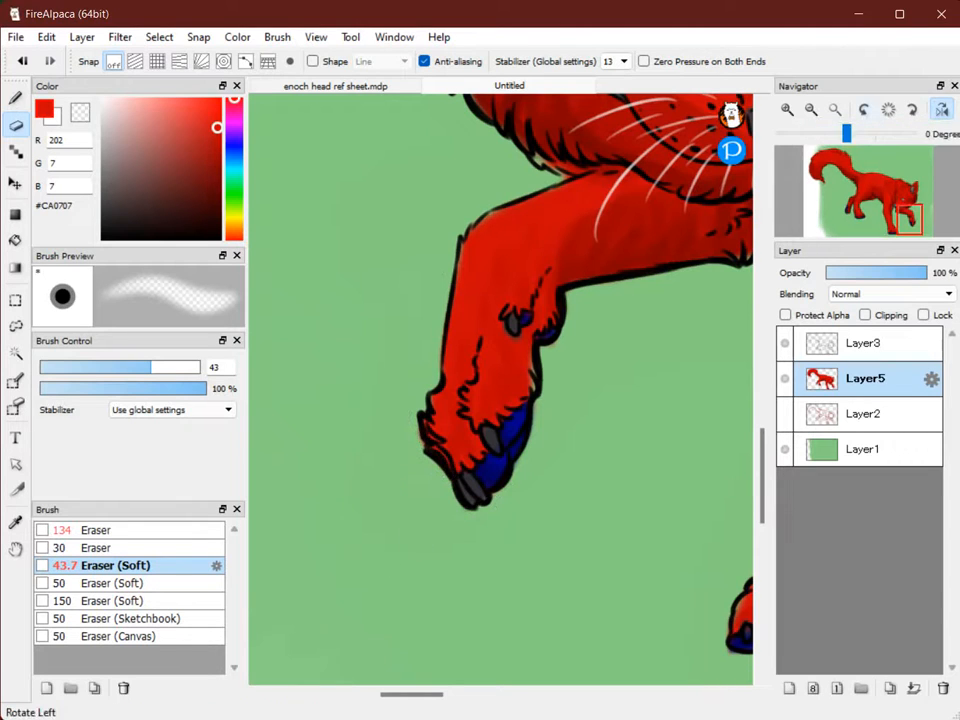
# Examine the whole wolf drawing for any remaining overspill outside the line art.
pyautogui.click(941, 110)
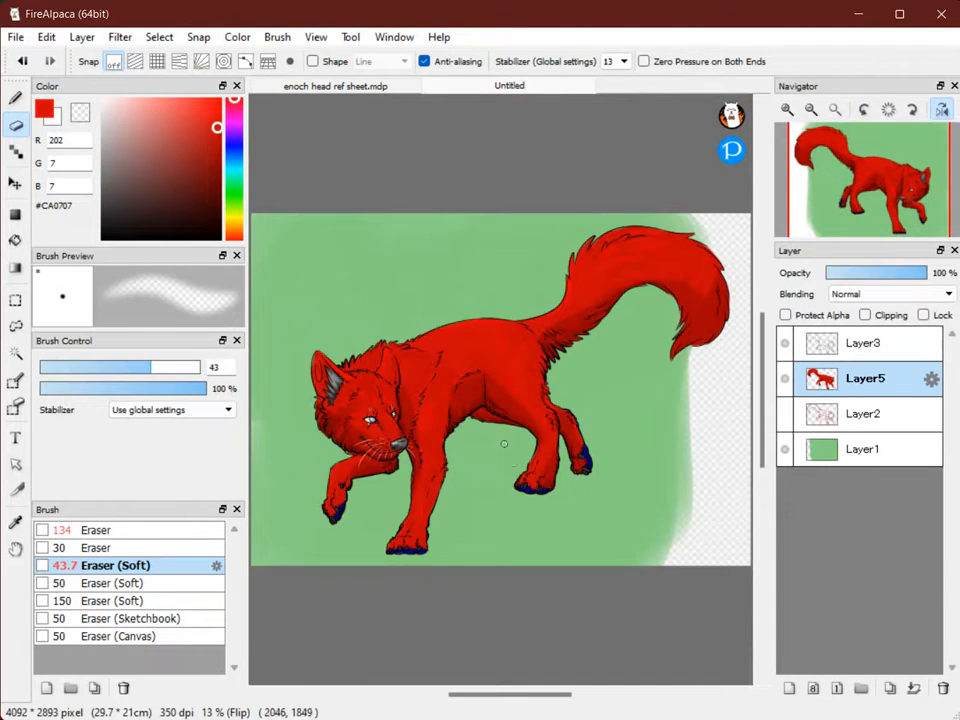
pyautogui.press('space')
pyautogui.moveTo(501, 507); pyautogui.dragTo(519, 483)
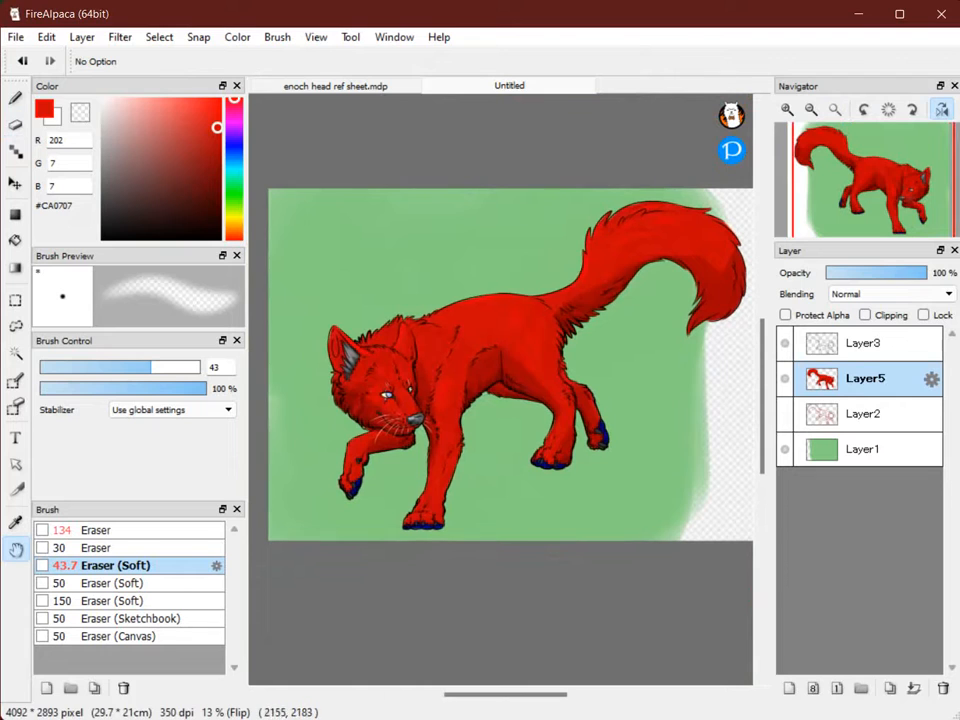
pyautogui.click(787, 109)
pyautogui.moveTo(541, 495); pyautogui.dragTo(528, 453)
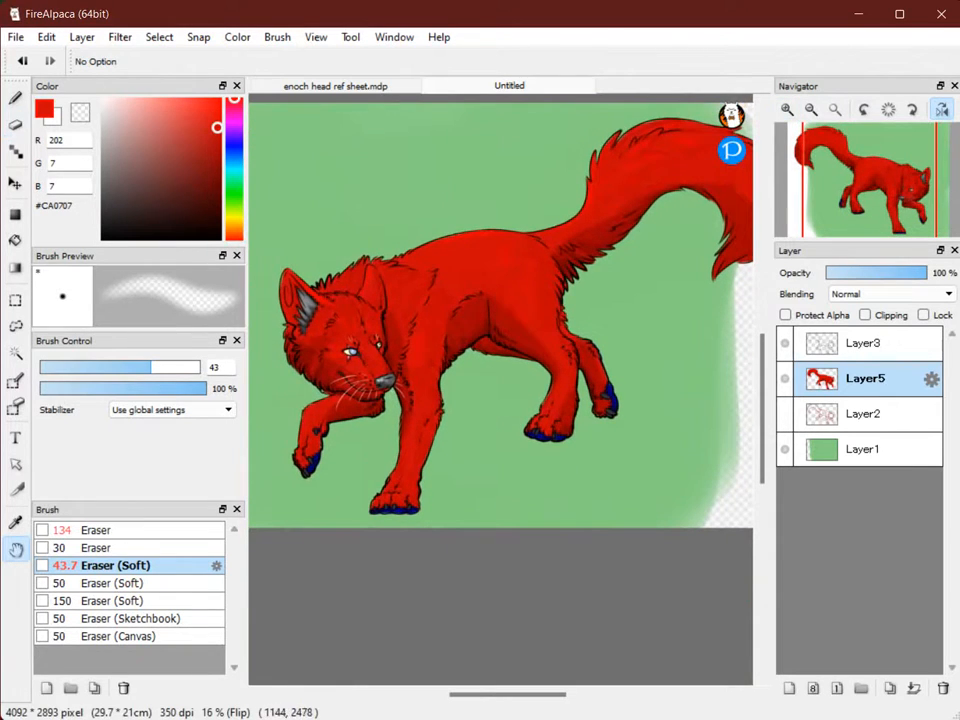